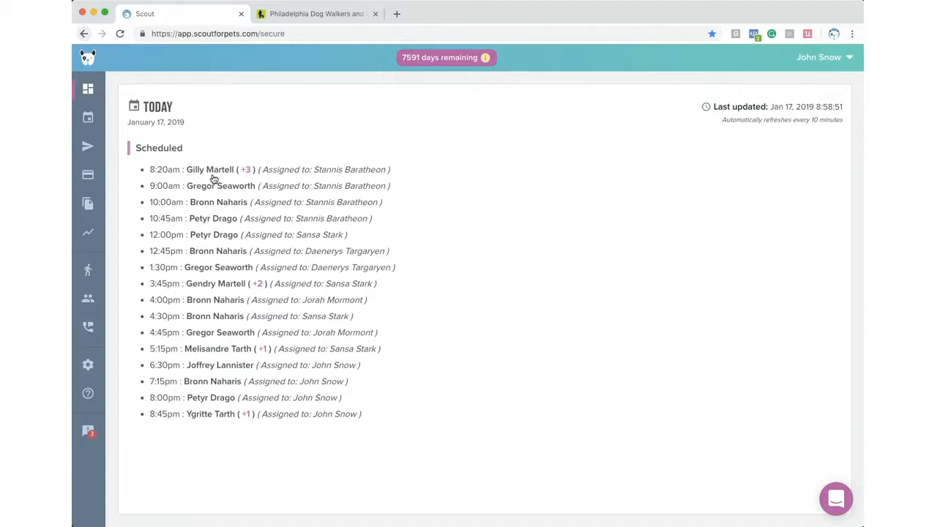
- Manually start today's 8:20am appointment and confirm the start in the dialog
click(211, 170)
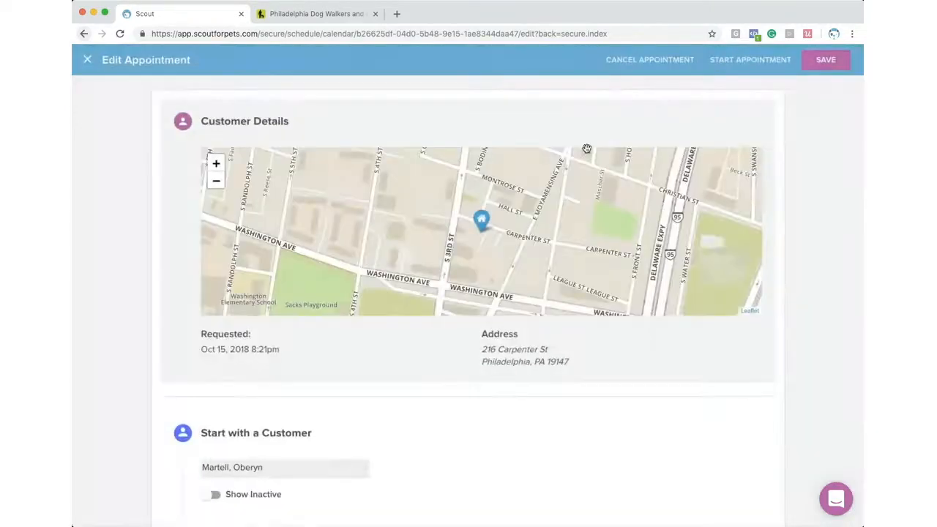
click(758, 61)
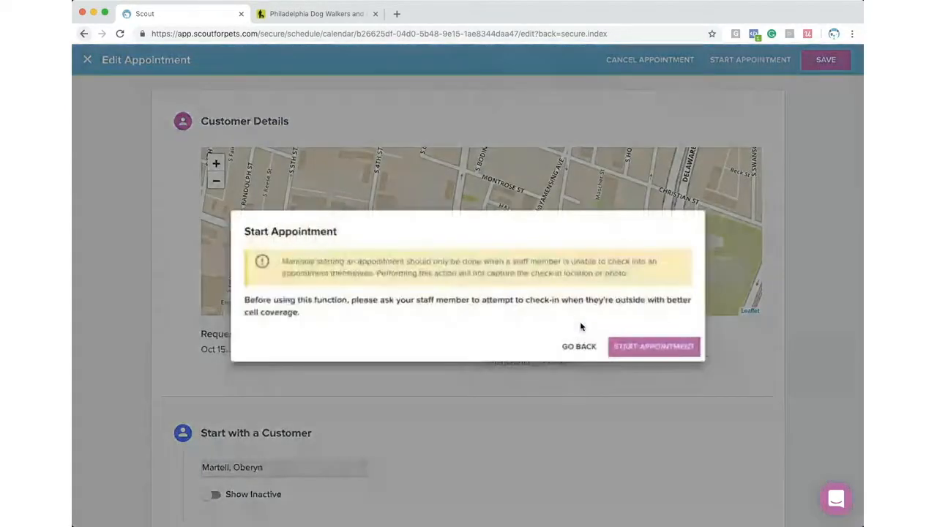
click(624, 354)
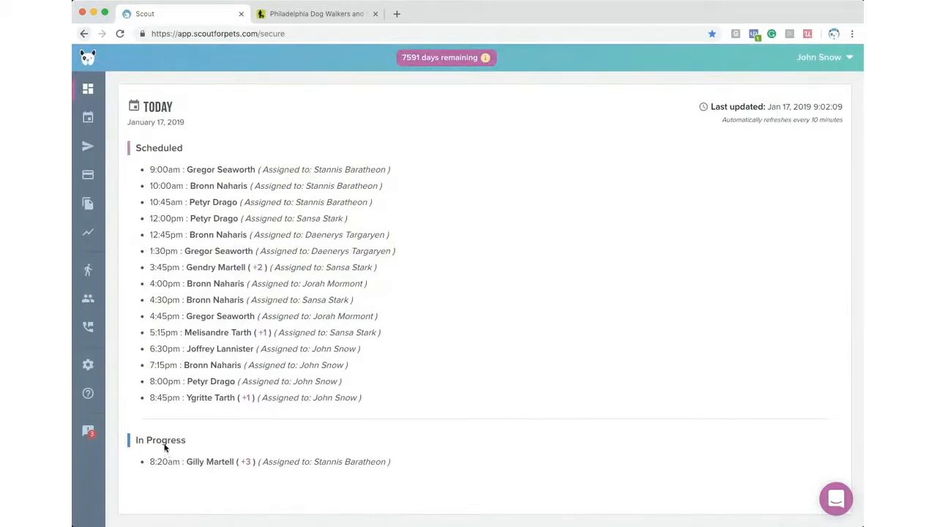
- Cancel only this occurrence of today's 9:00am appointment
click(200, 170)
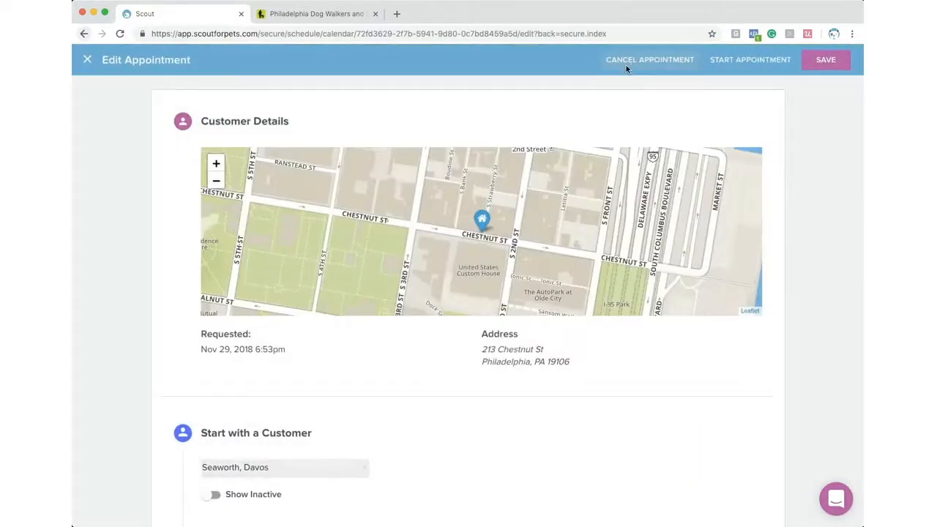
click(627, 63)
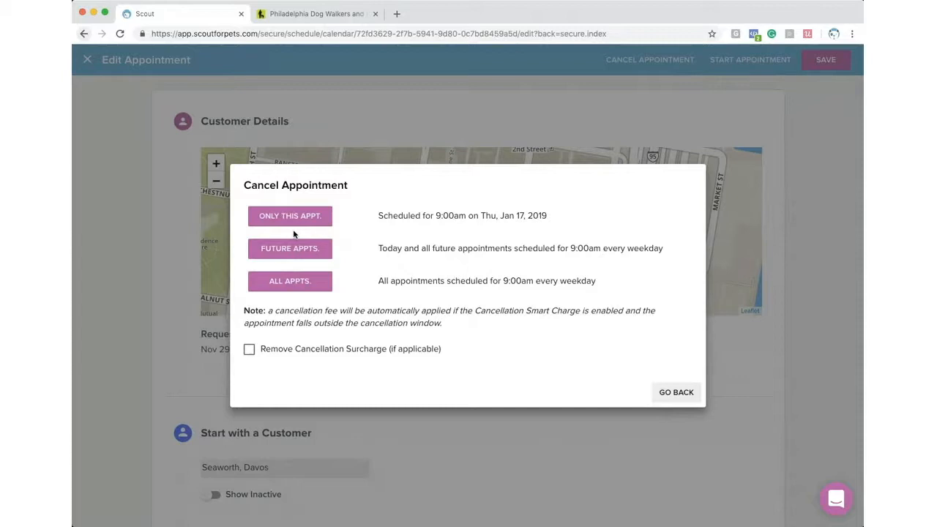
click(293, 217)
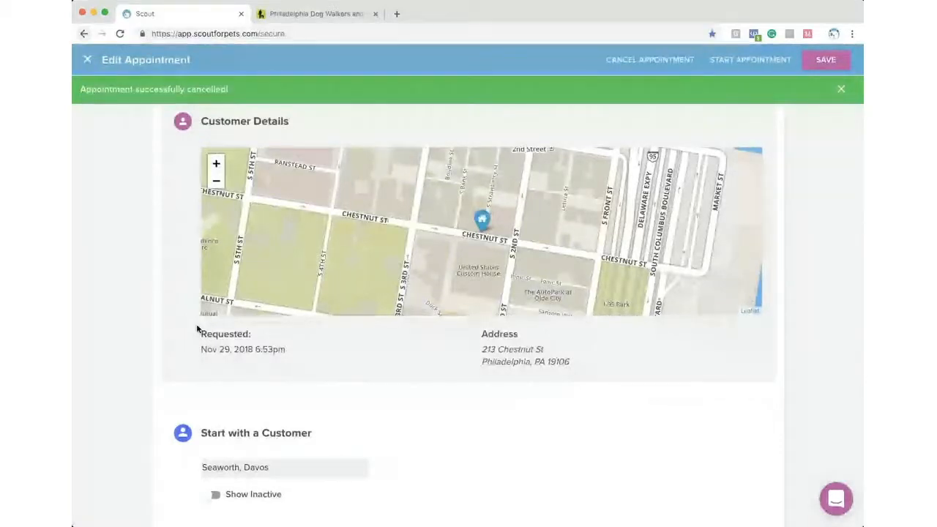
scroll(162, 486, down, 1)
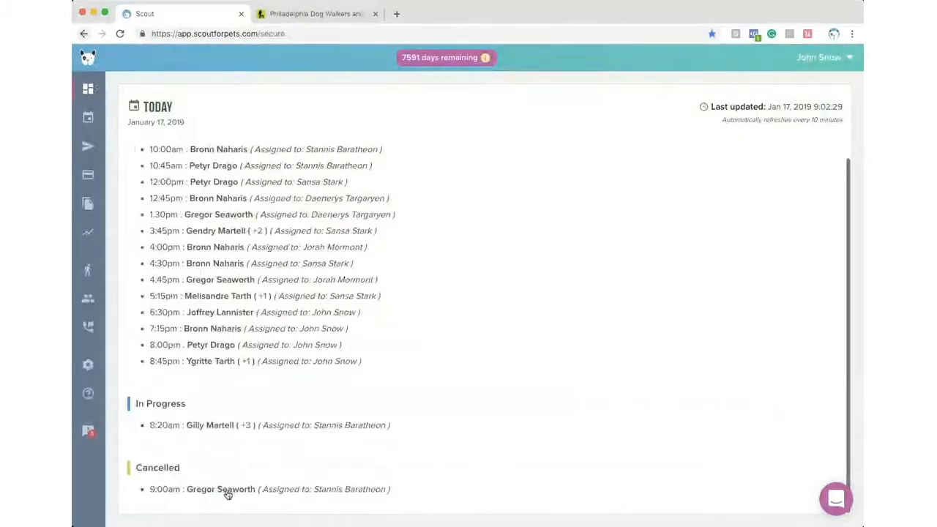
- End the in-progress 8:20am appointment with the note 'Had a great time at daycare today'
click(217, 426)
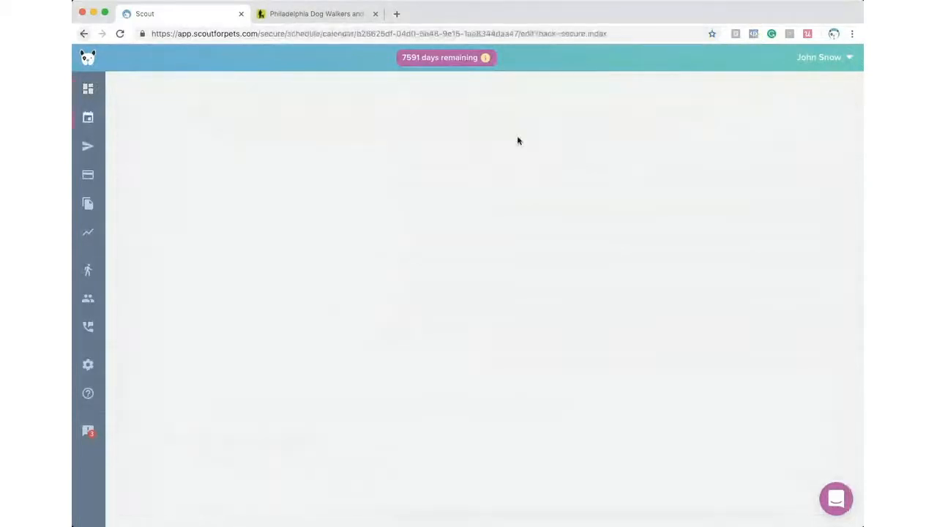
click(734, 60)
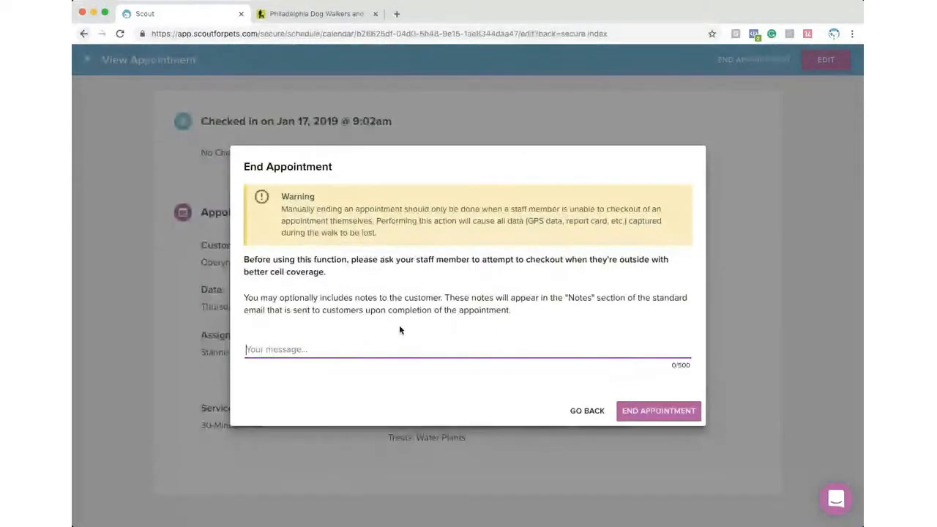
text(Had a g)
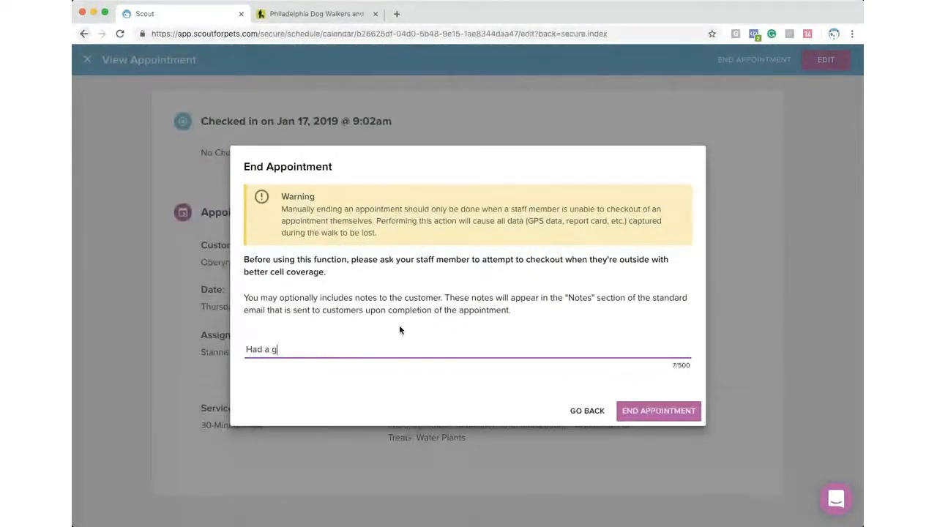
text(reat time at daycare today!!)
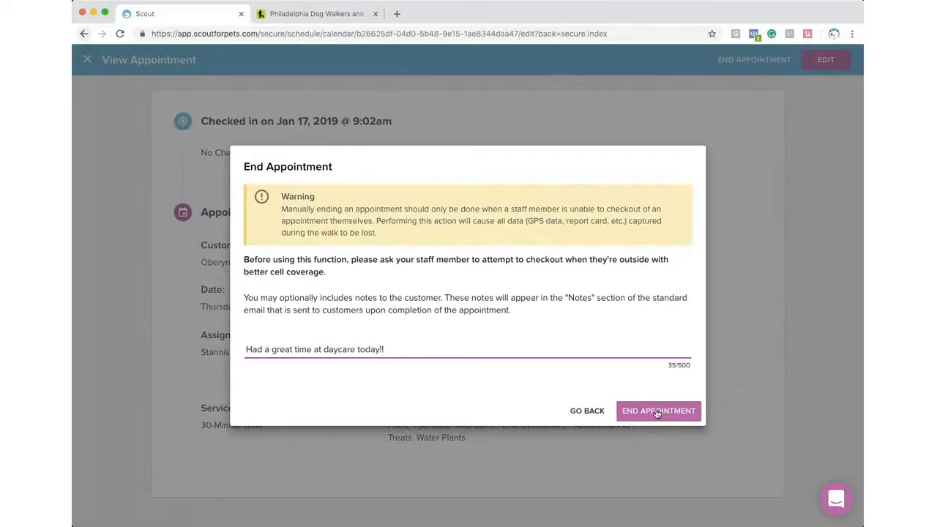
click(656, 412)
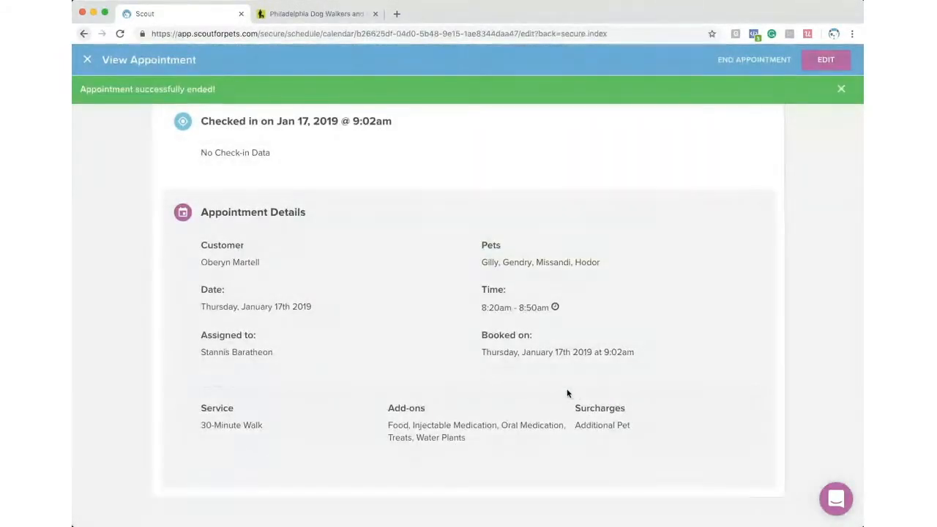
scroll(190, 370, down, 1)
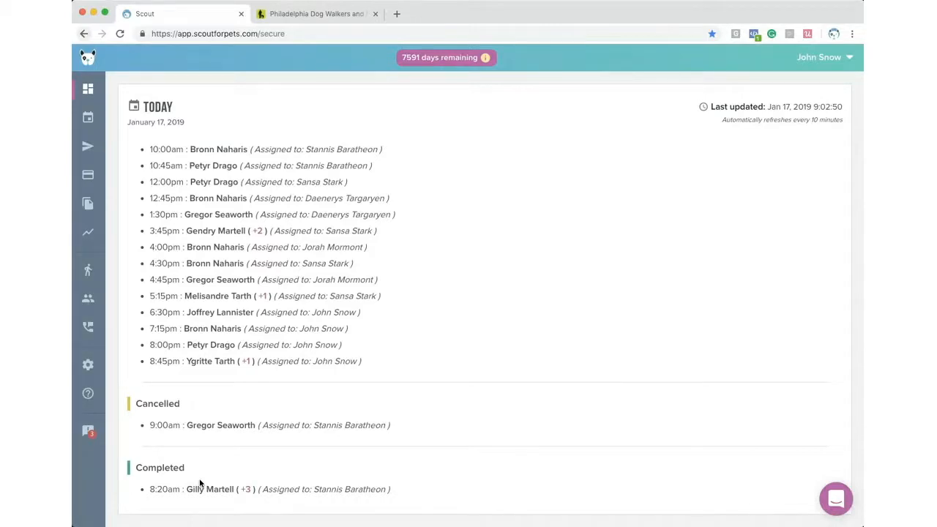
- Open the Schedule calendar for Thu, Jan 17 2019, toggling the Cancelled filter on and off
click(88, 123)
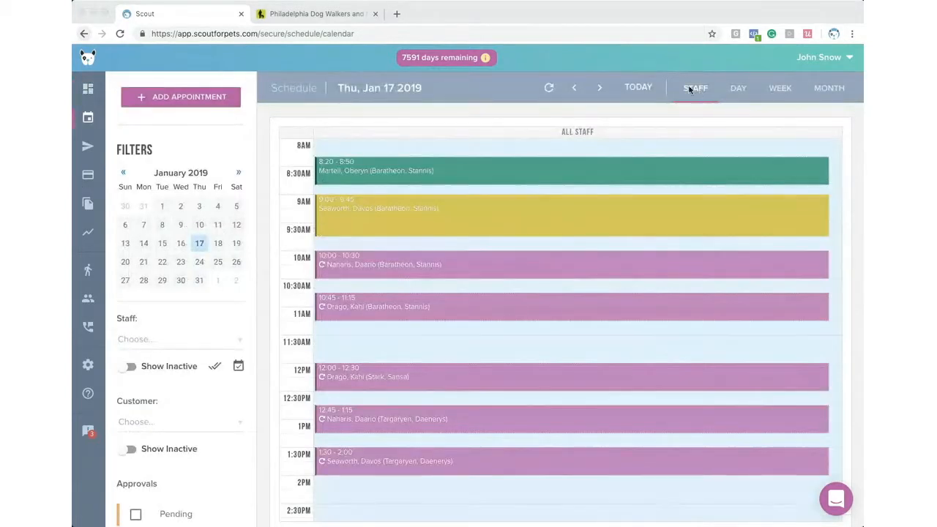
click(643, 29)
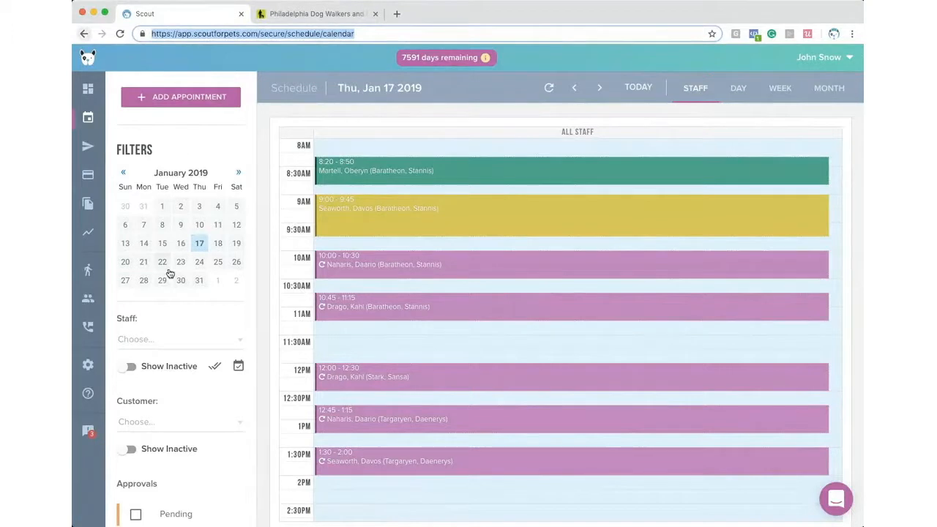
scroll(162, 326, down, 5)
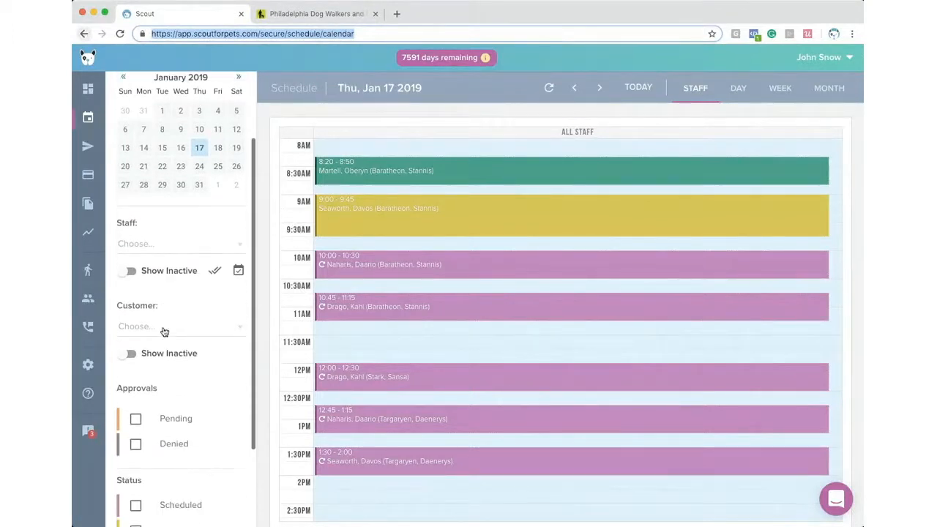
scroll(164, 332, down, 1)
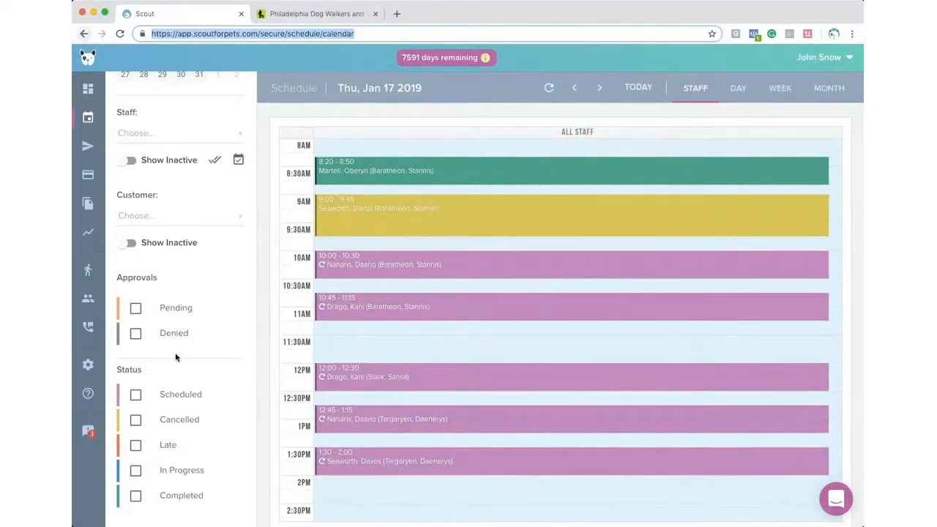
click(135, 421)
click(135, 421)
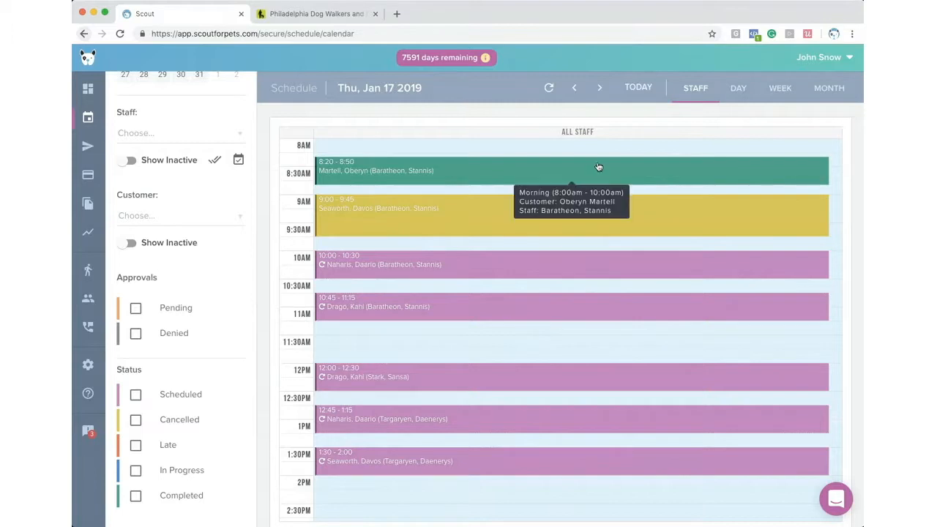
- Select all staff so Jan 17 shows staff columns, and scroll to the afternoon appointments
click(214, 161)
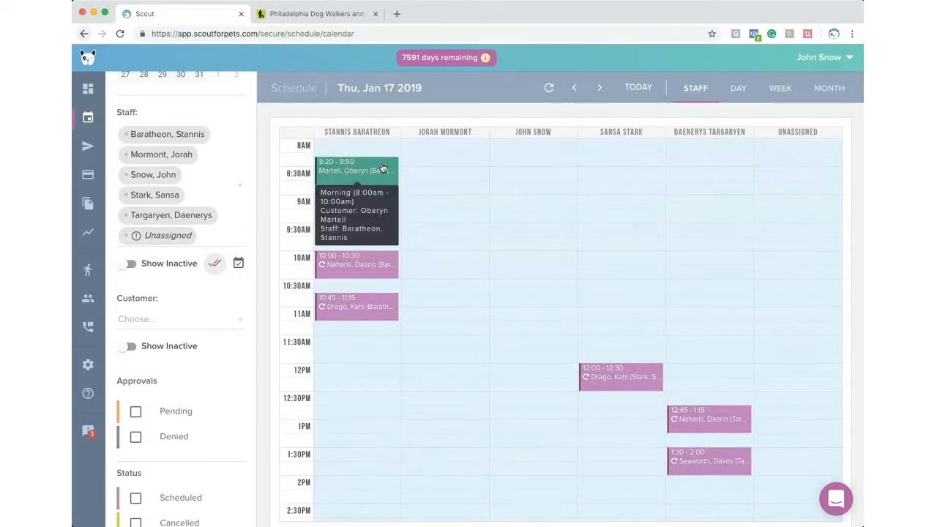
scroll(225, 393, down, 3)
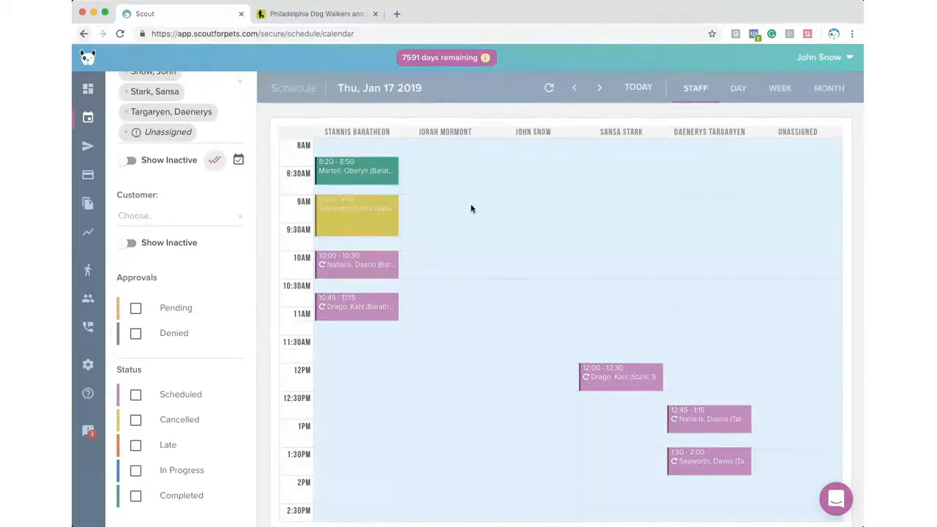
scroll(463, 178, down, 1)
scroll(462, 180, down, 2)
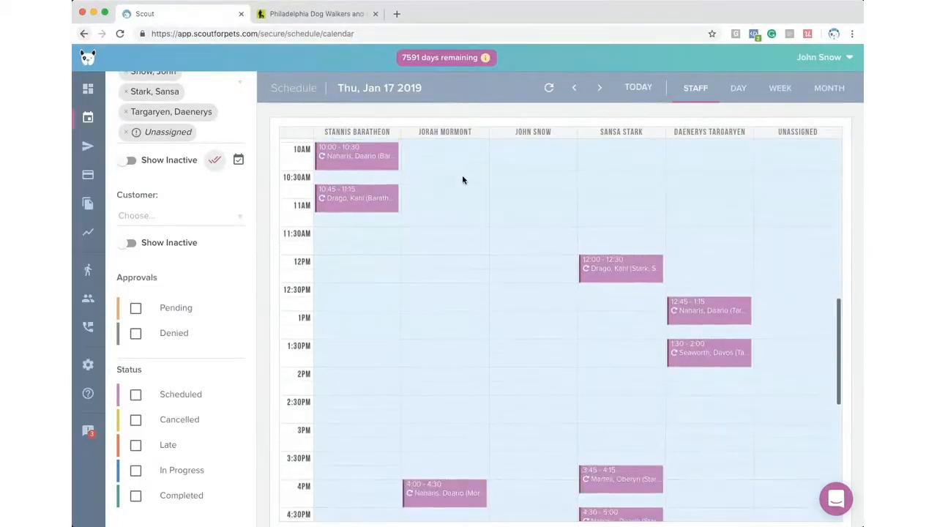
mouse_move(630, 272)
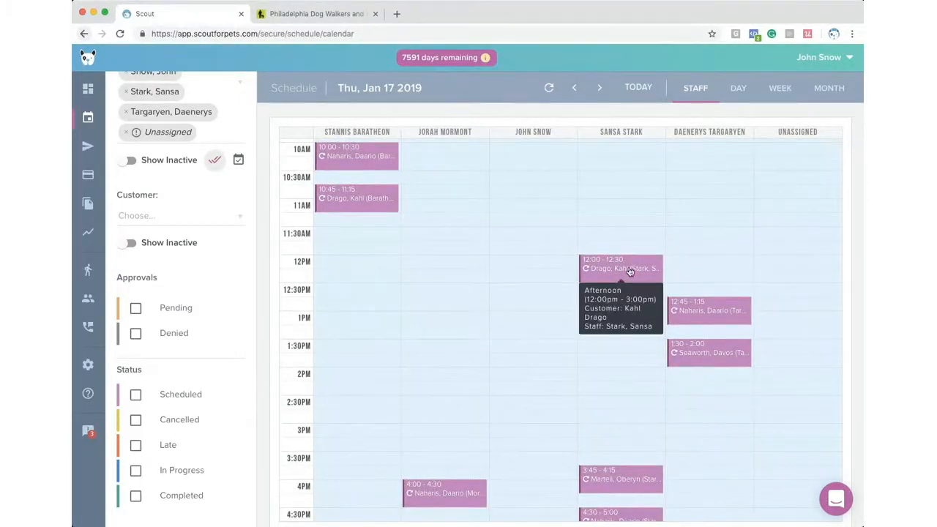
- Reassign the 12:45 and 1:30 appointments to another staff member, this occurrence only
drag(701, 312, 616, 305)
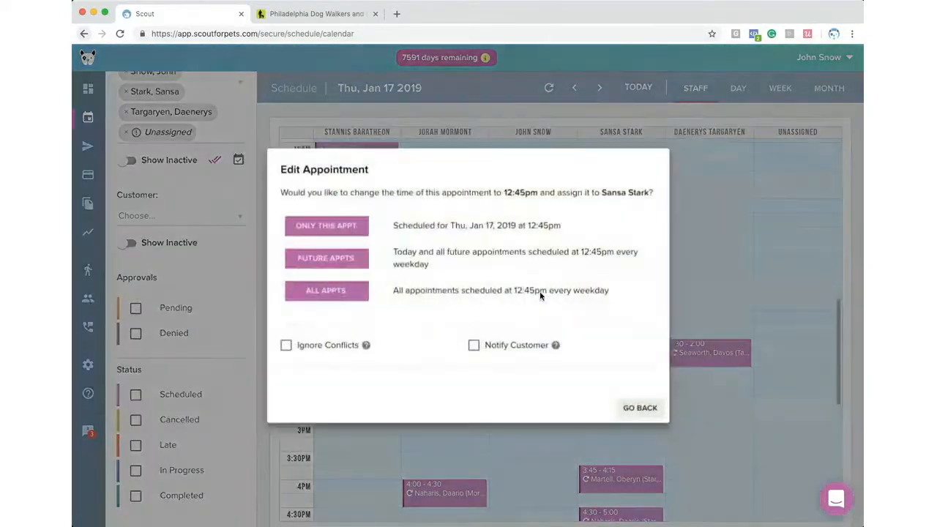
click(344, 228)
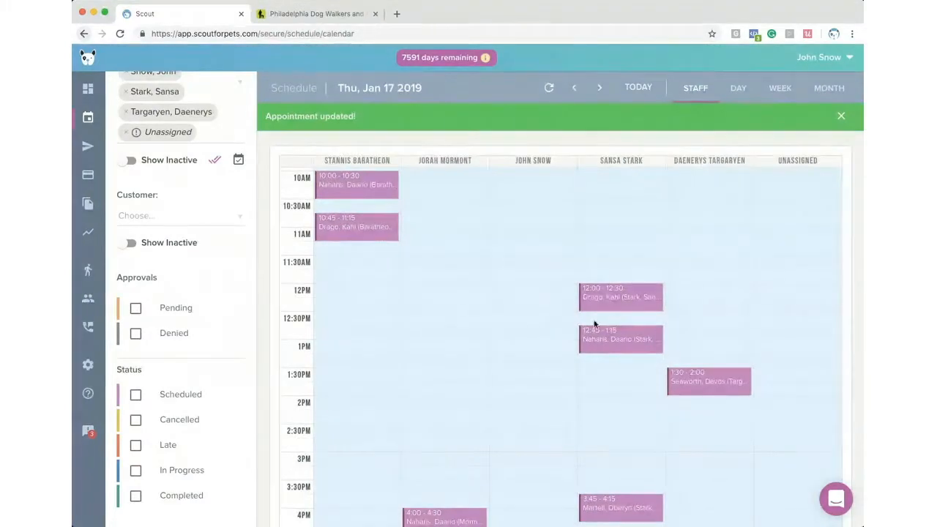
drag(704, 381, 620, 383)
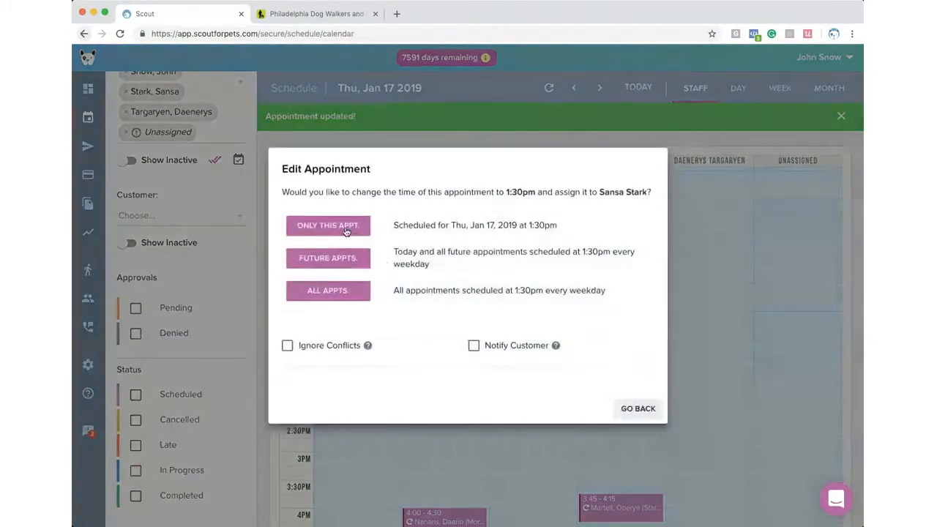
click(346, 230)
- Reschedule the 1:30 appointment to the 2:30–3:00 slot and confirm the update
scroll(540, 287, down, 5)
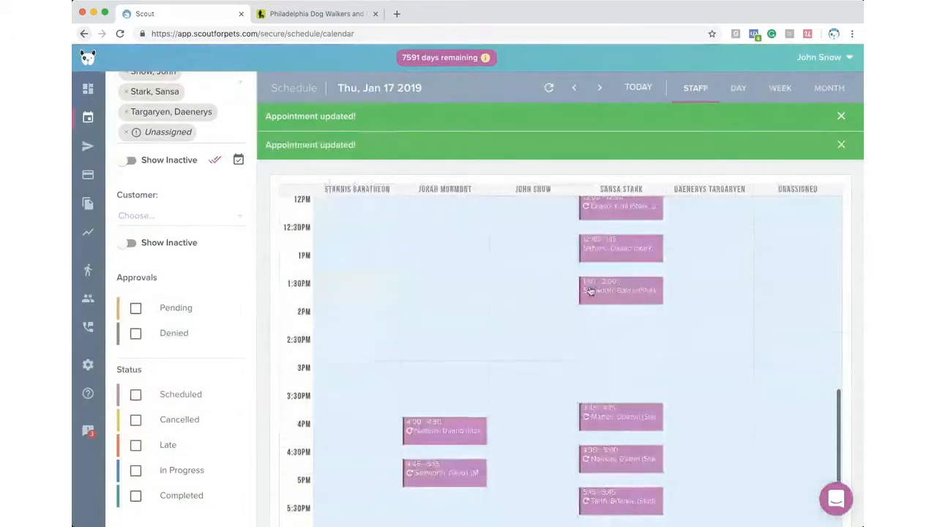
drag(601, 292, 600, 345)
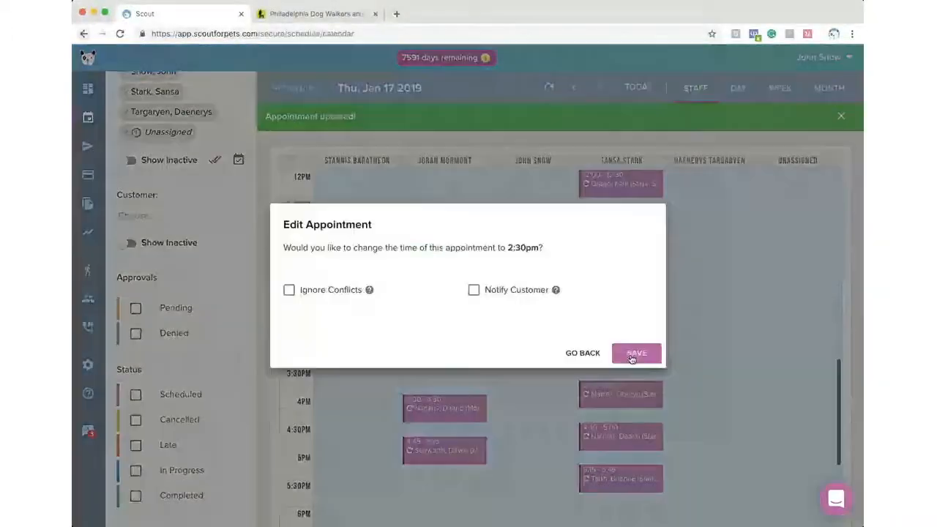
click(634, 354)
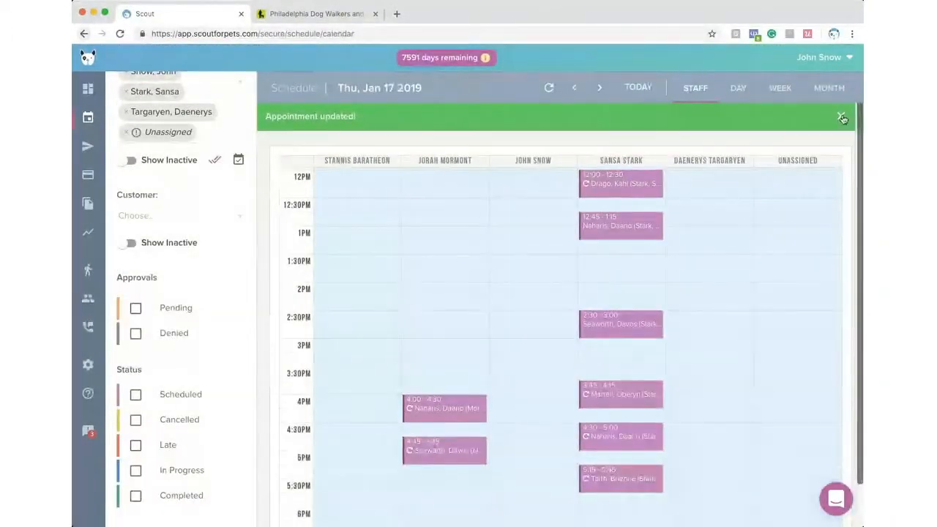
click(842, 119)
scroll(428, 236, down, 4)
scroll(428, 241, up, 3)
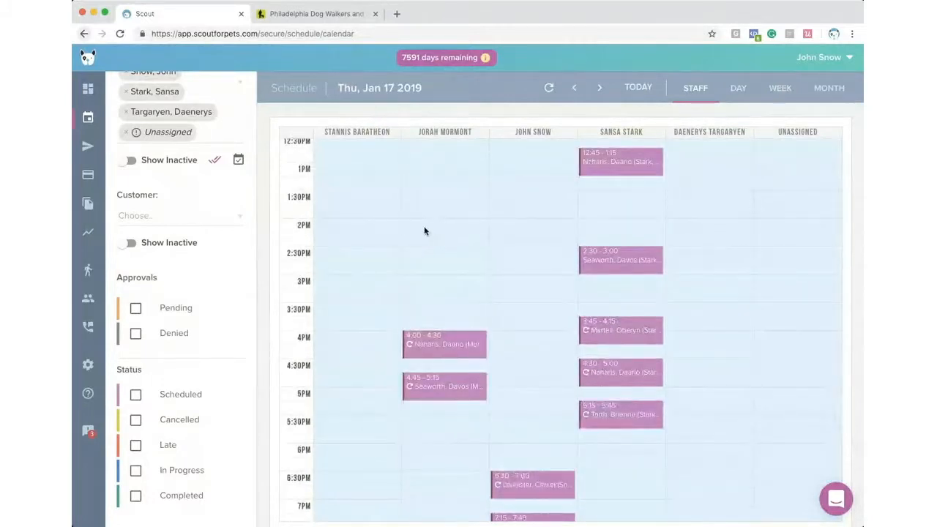
scroll(429, 230, up, 1)
scroll(428, 231, down, 2)
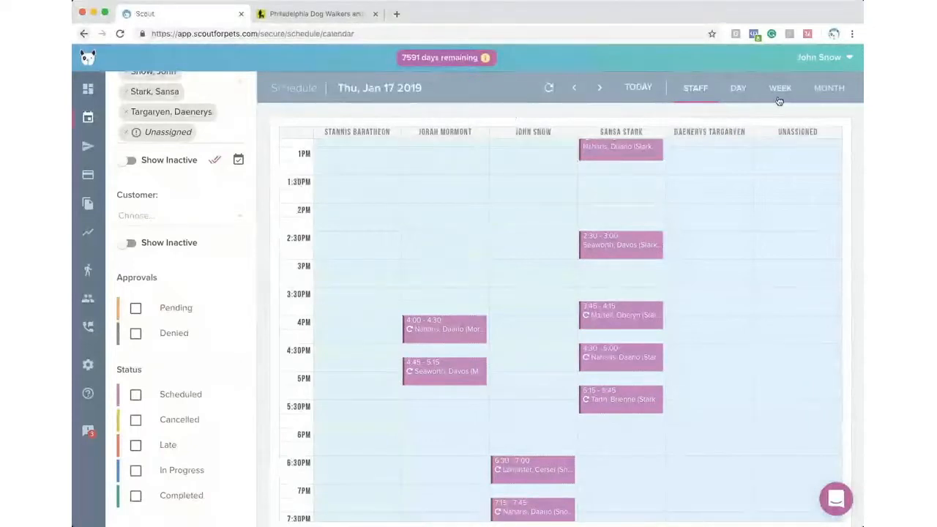
- Switch the schedule to the week list view for Jan 13–20, 2019
click(736, 88)
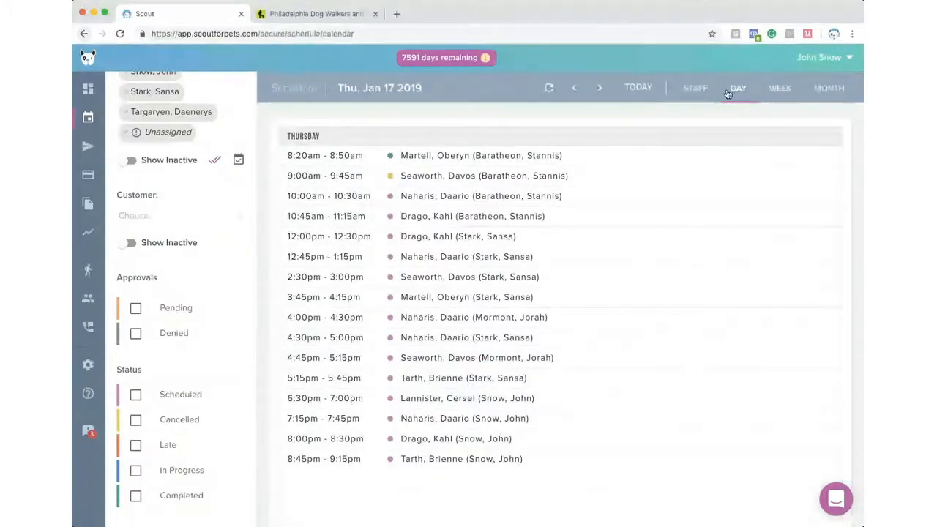
click(779, 88)
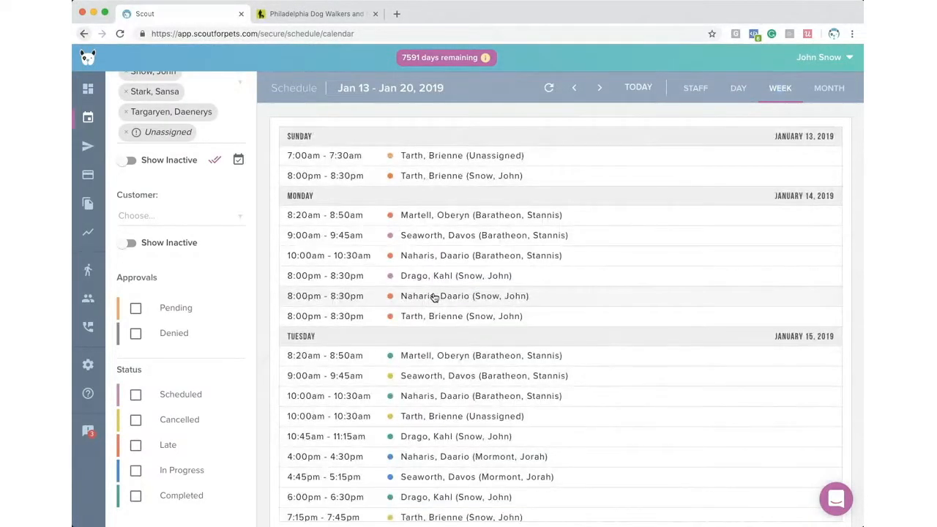
scroll(437, 407, down, 2)
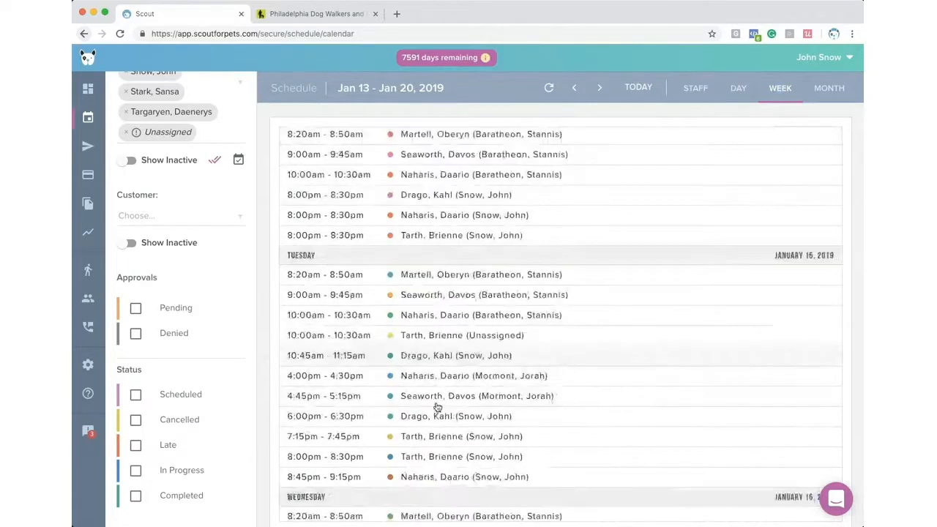
scroll(437, 407, down, 15)
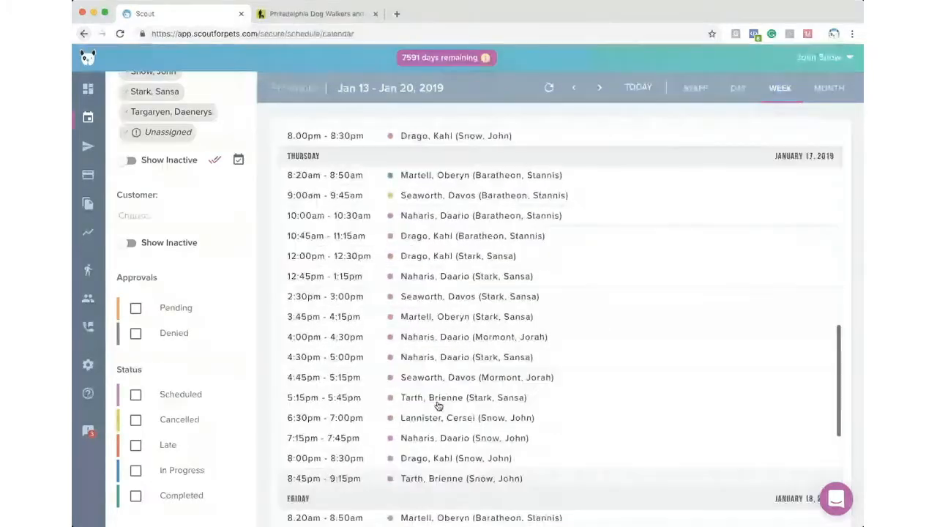
scroll(437, 407, up, 4)
scroll(128, 221, up, 5)
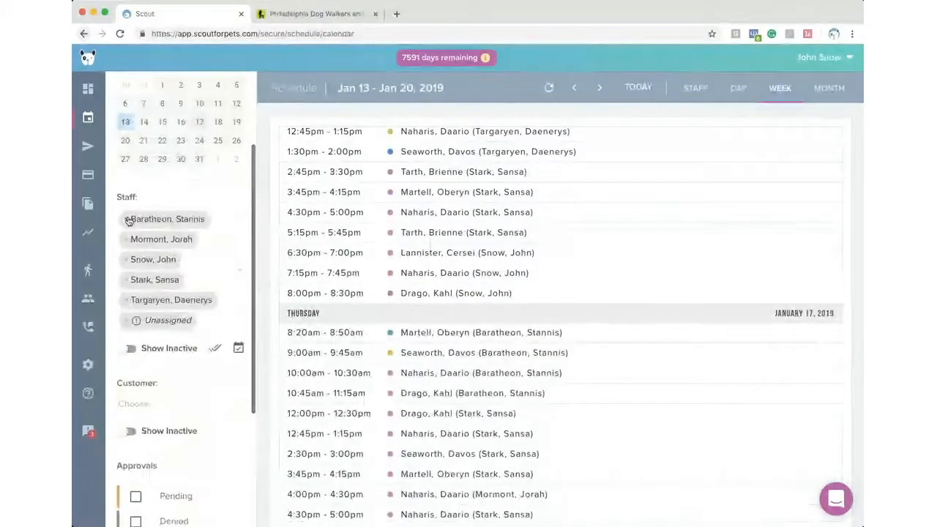
- Remove every staff member and Unassigned from the Staff filter until it is empty
click(127, 220)
click(125, 242)
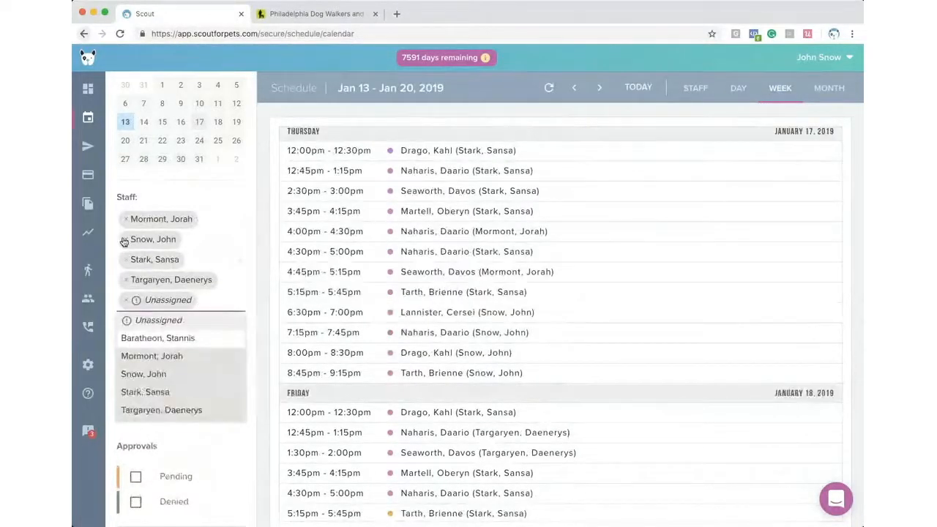
click(124, 241)
click(124, 242)
click(125, 243)
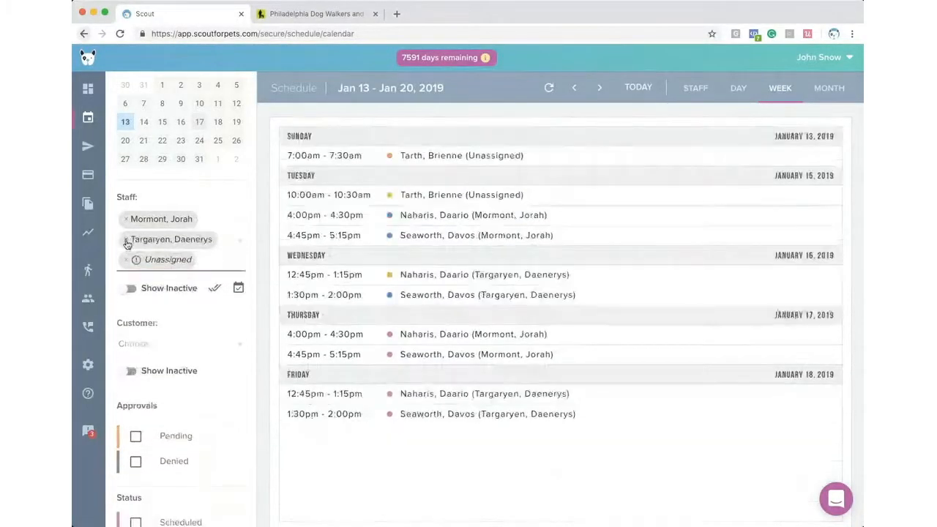
click(126, 240)
click(126, 239)
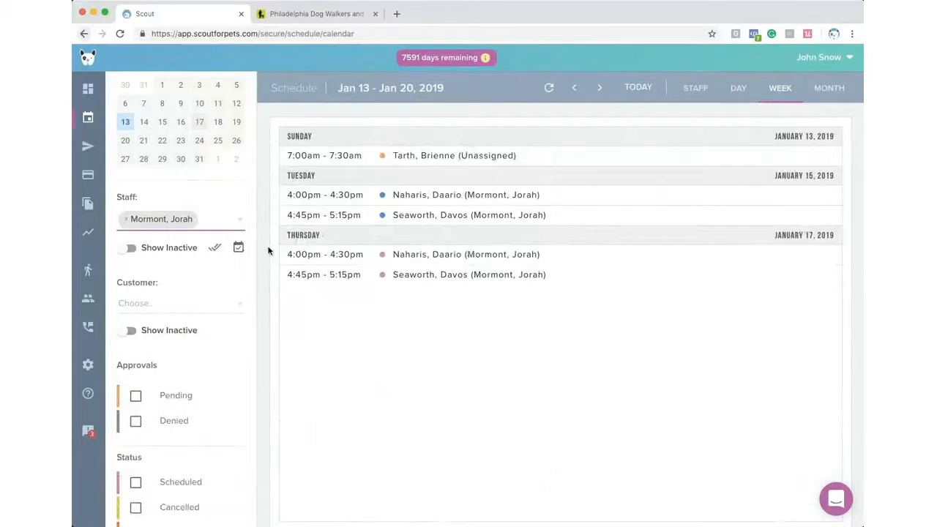
click(126, 219)
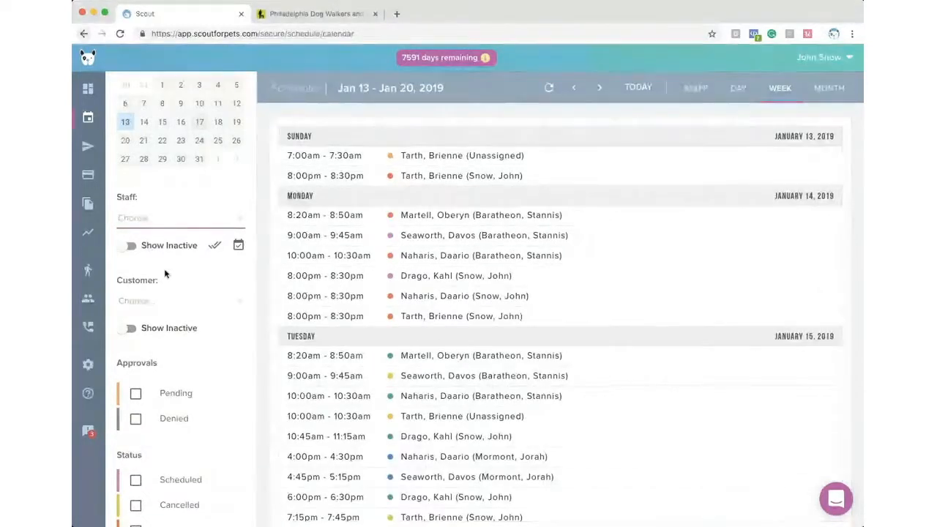
- Filter by one customer, clear that filter, and switch to the January 2019 month view
click(170, 301)
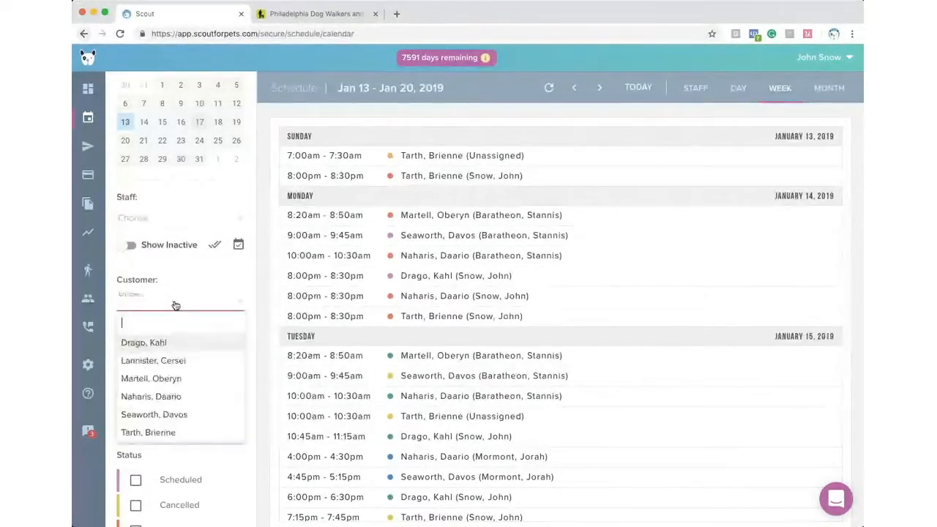
click(178, 343)
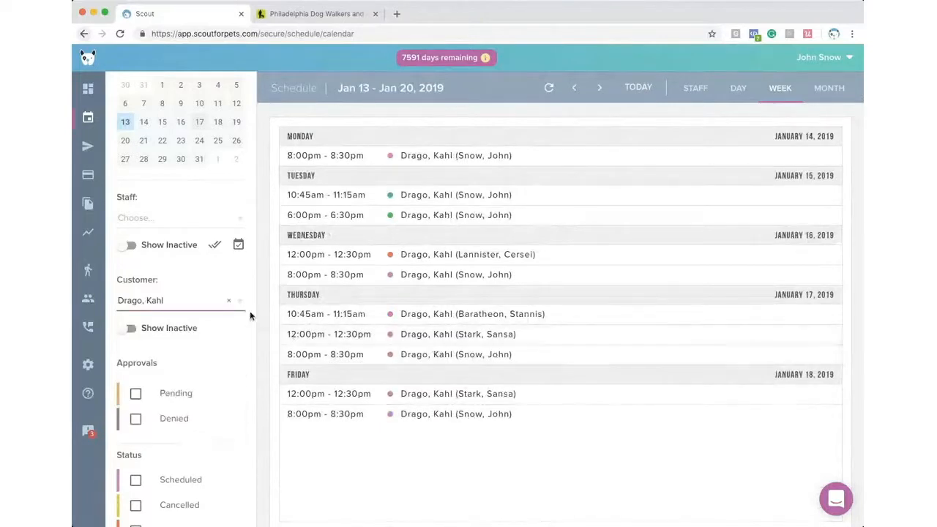
click(228, 301)
click(829, 87)
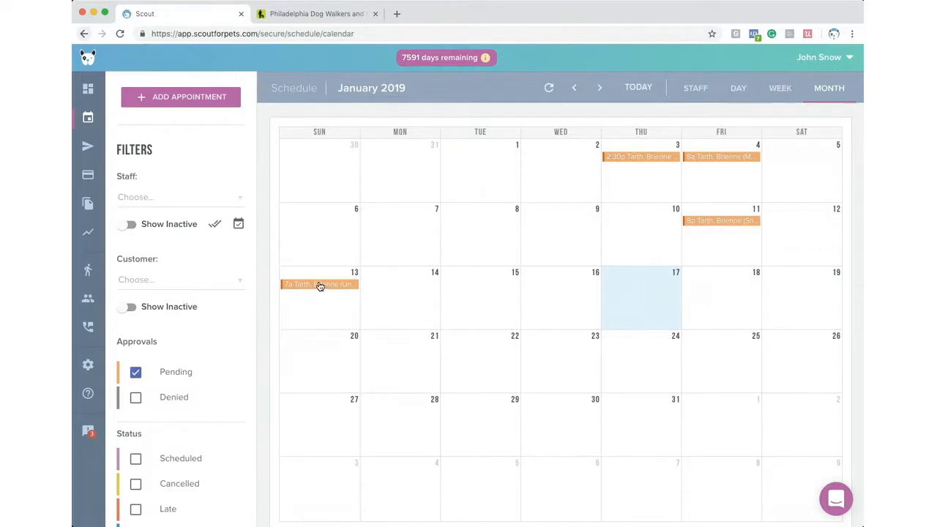
- Open the Jan 13 pending request and add the business note 'Call me before you heat out.'
click(321, 284)
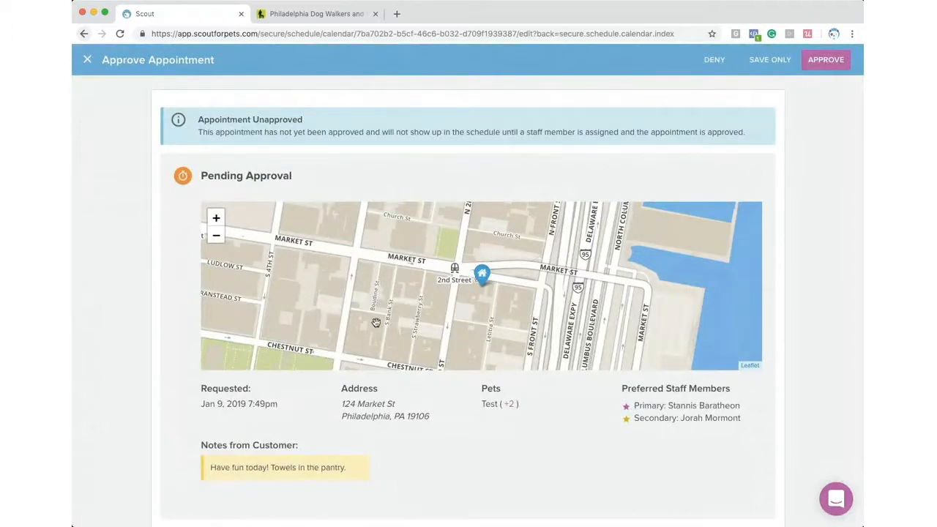
scroll(374, 328, down, 1)
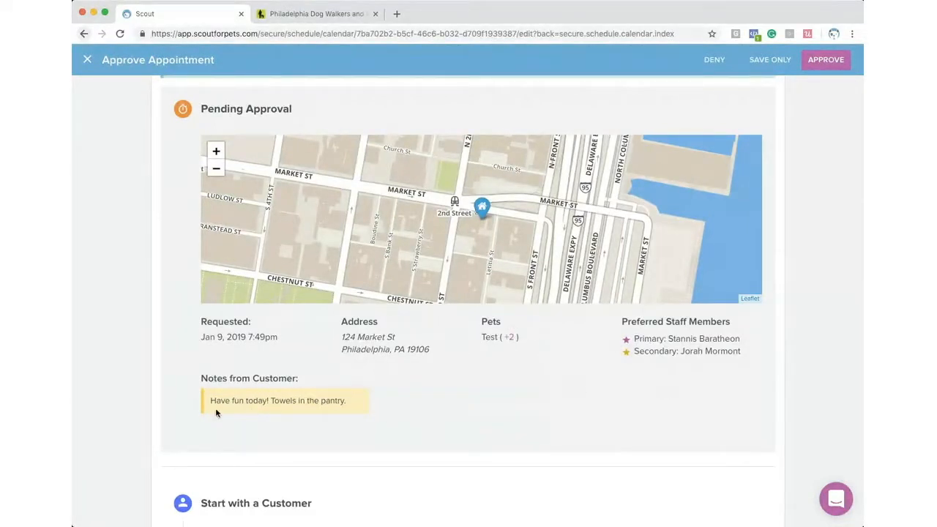
scroll(388, 406, down, 4)
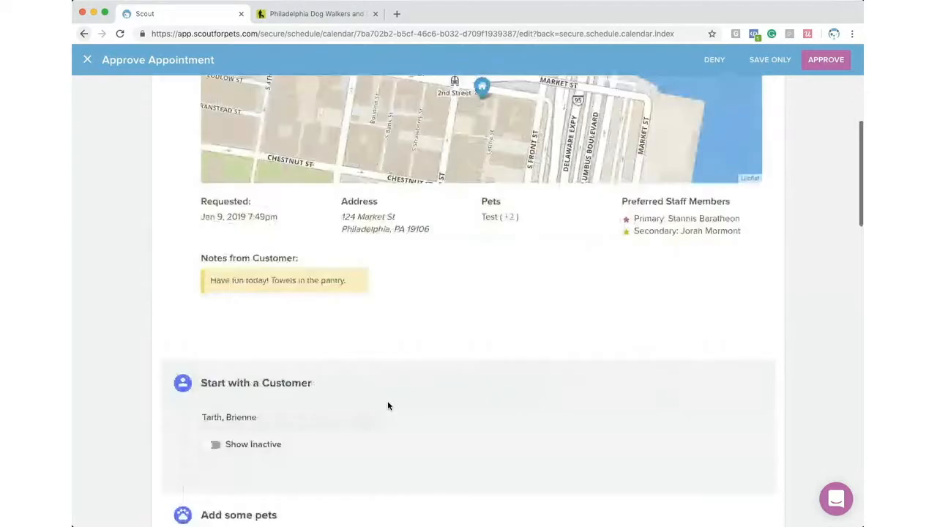
scroll(388, 406, down, 8)
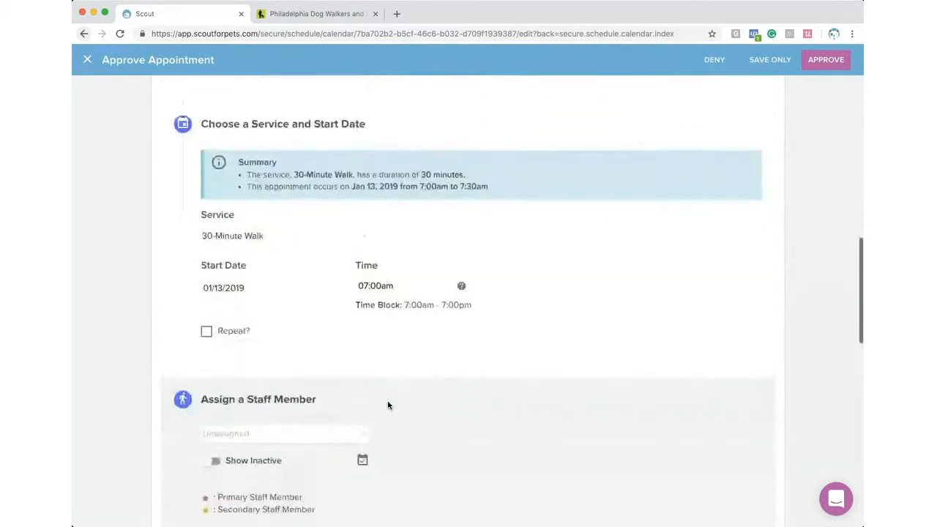
scroll(388, 405, down, 8)
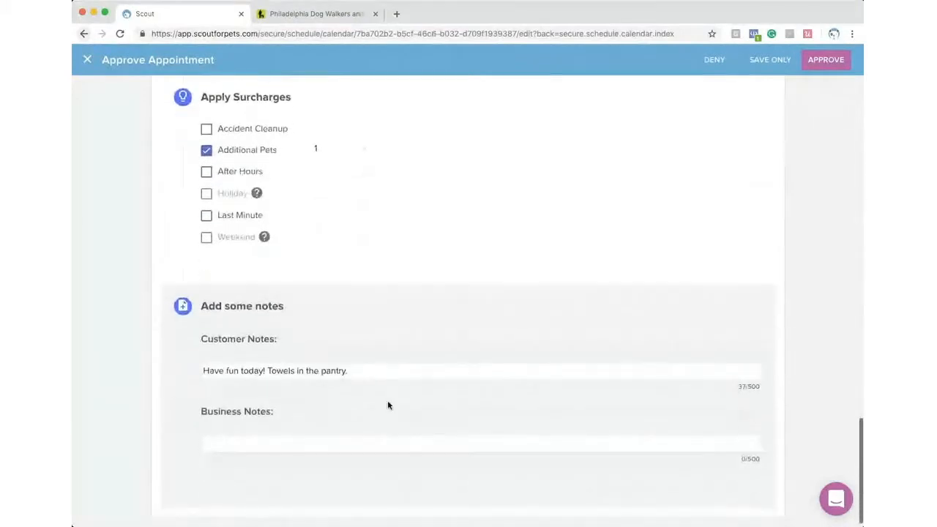
scroll(388, 406, down, 2)
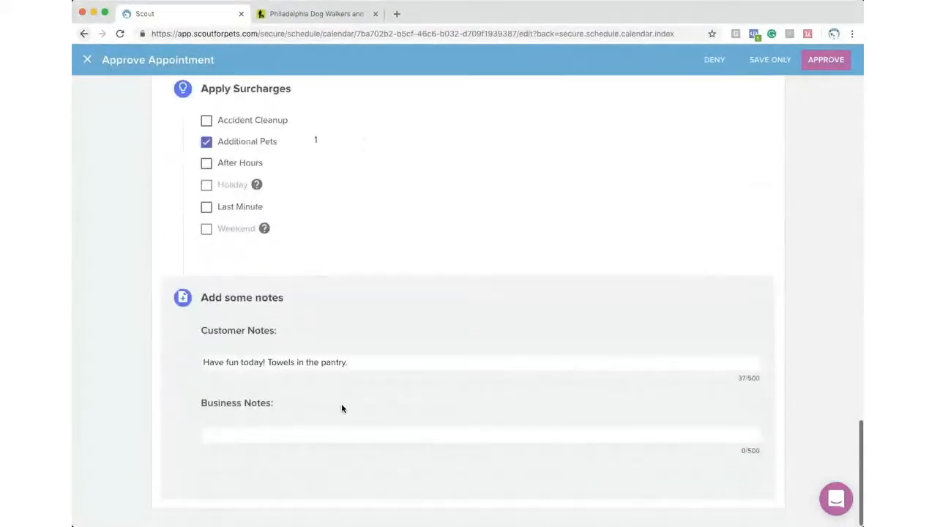
click(293, 437)
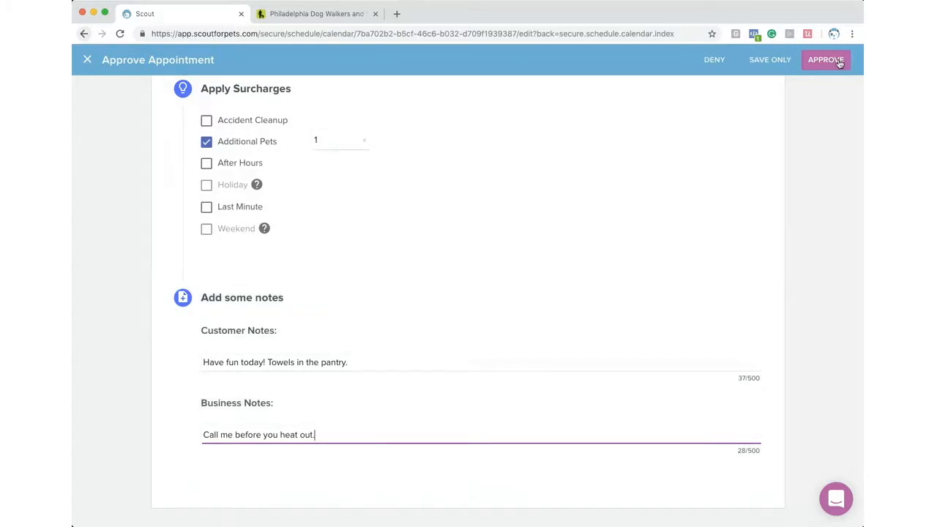
- Approve the request, assigning a staff member to it
click(826, 59)
click(341, 244)
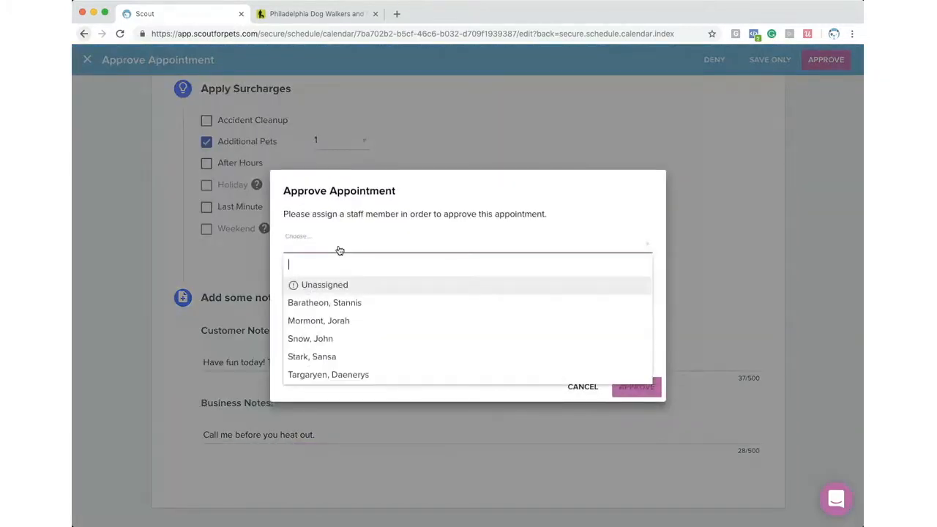
click(361, 320)
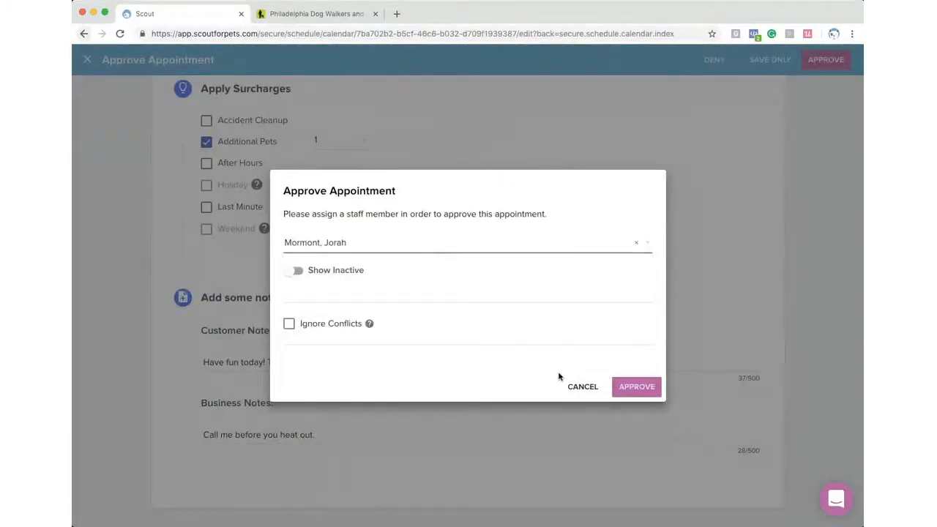
click(634, 385)
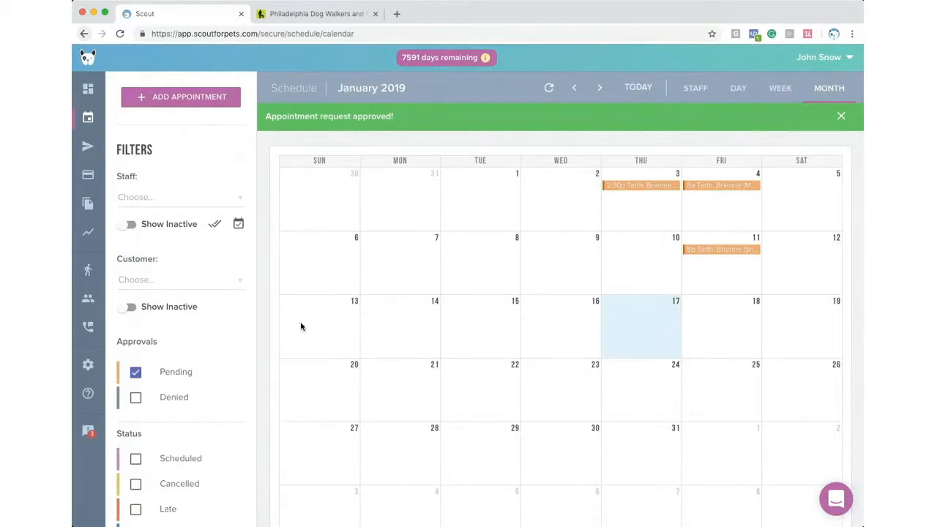
- Untick Pending and show Thu, Jan 17 in the staff view with all staff selected
click(135, 373)
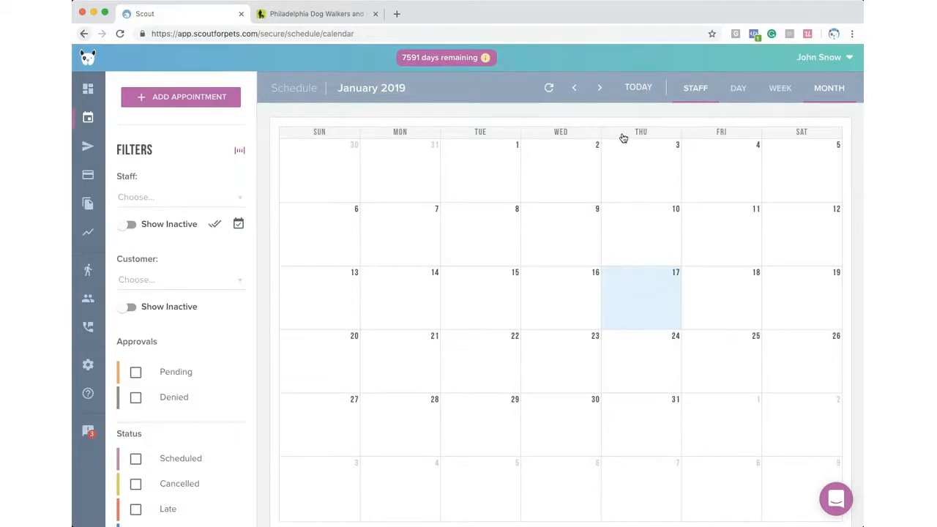
click(638, 93)
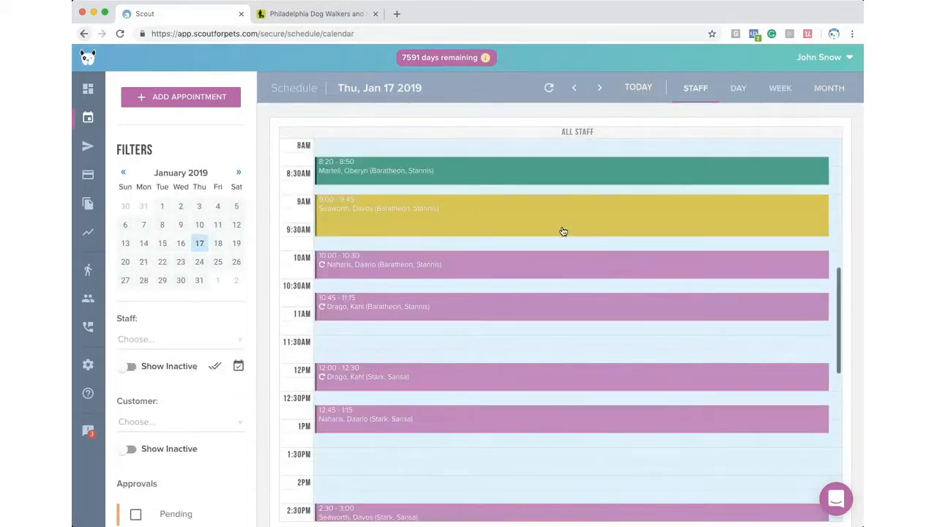
scroll(383, 179, down, 1)
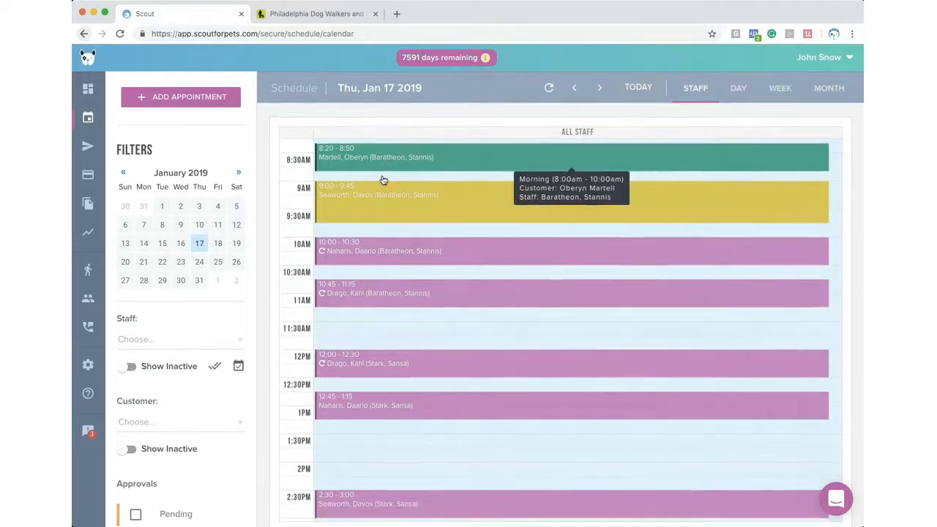
click(215, 363)
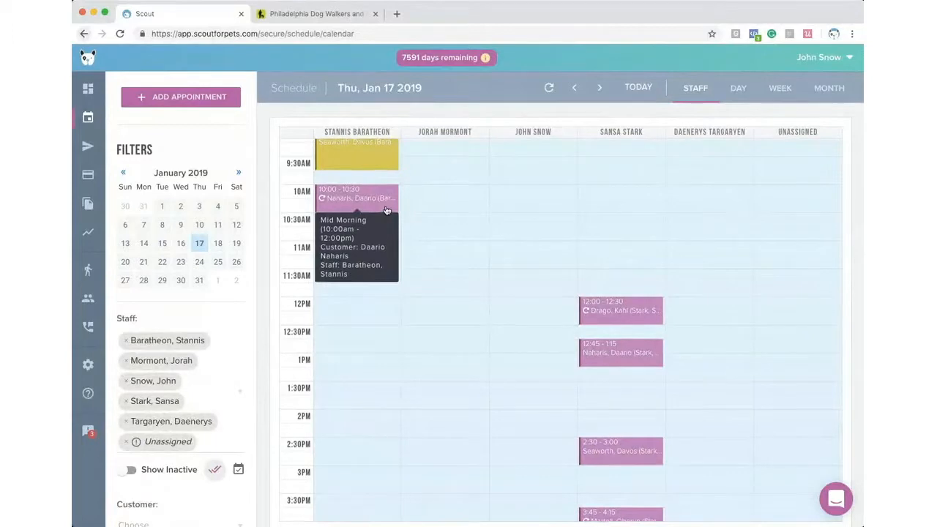
scroll(382, 209, up, 1)
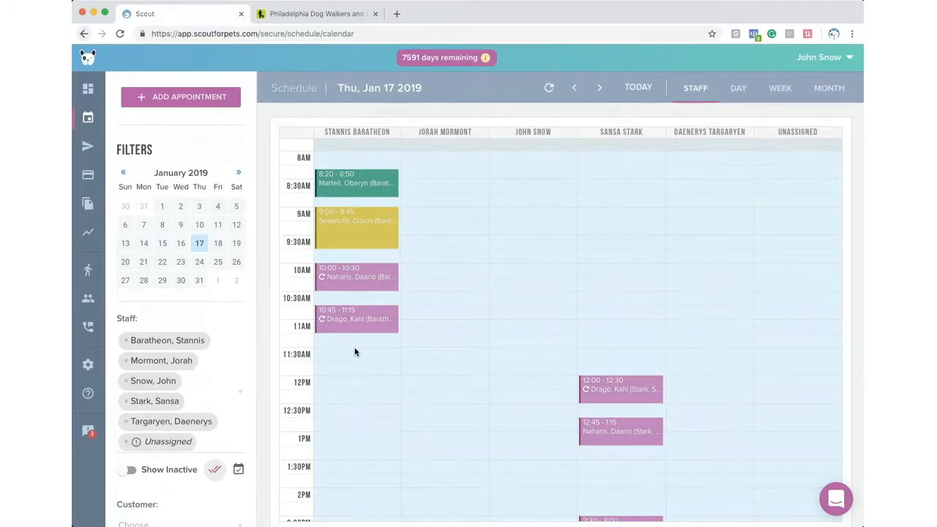
- Start a new appointment for the chosen customer and add their pet Joffrey
click(177, 99)
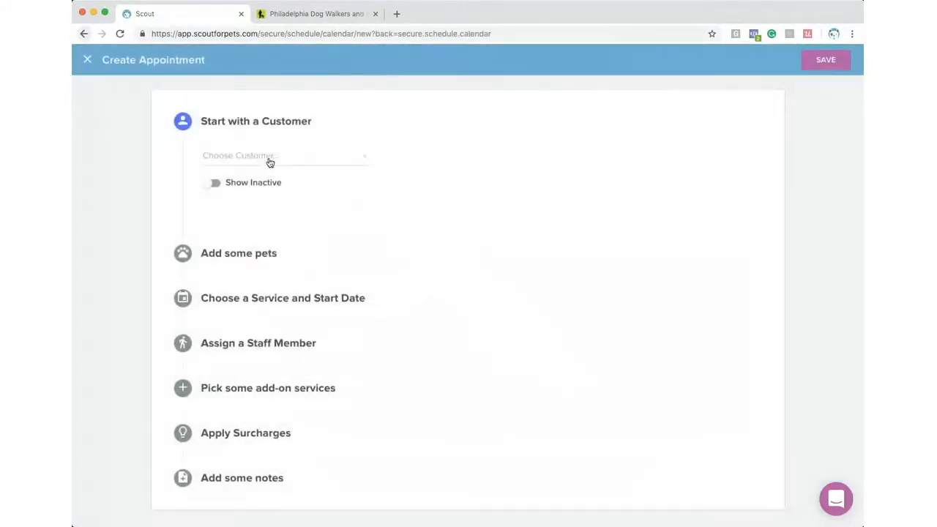
click(270, 158)
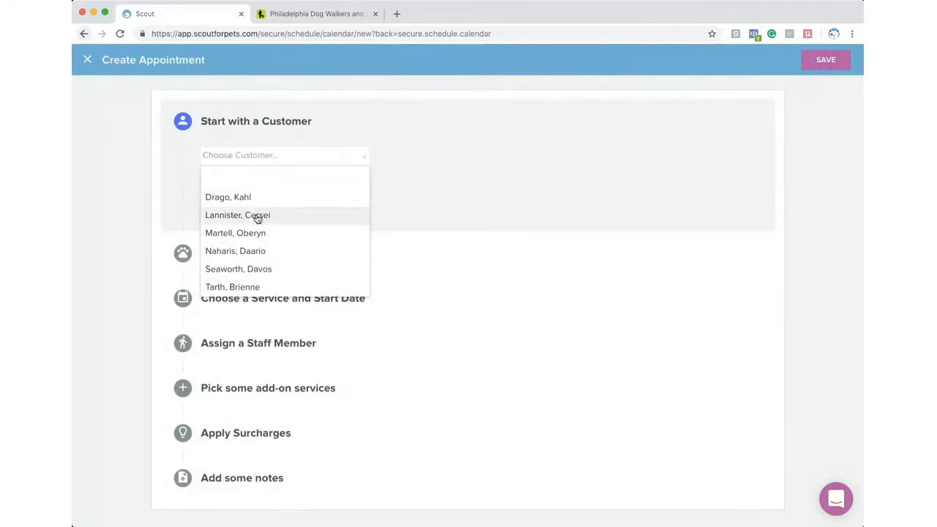
click(257, 215)
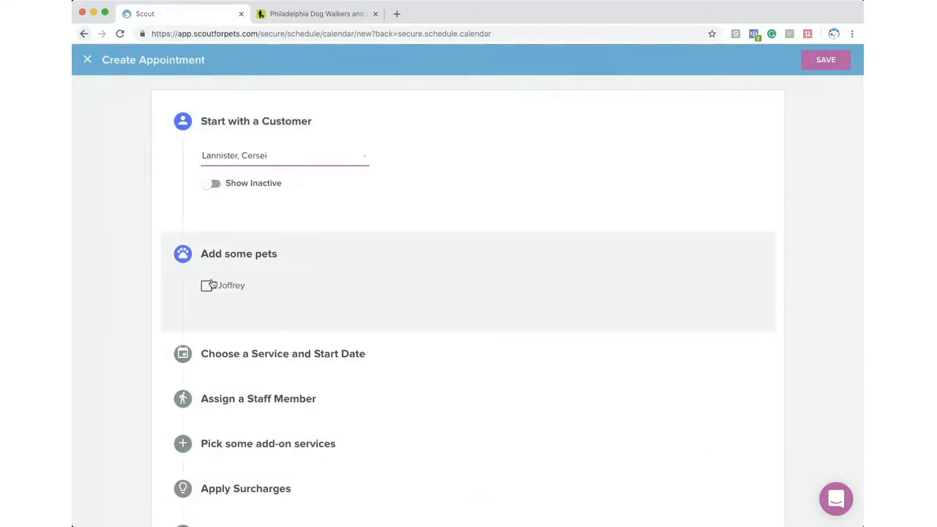
click(211, 284)
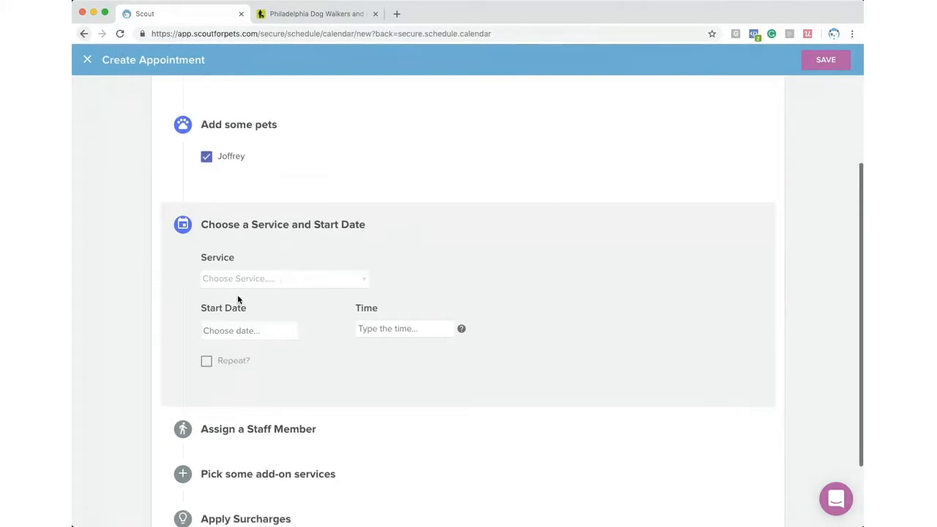
- Book it as a 30-Minute Walk on 01/17/2019 at 12:00 PM
click(226, 282)
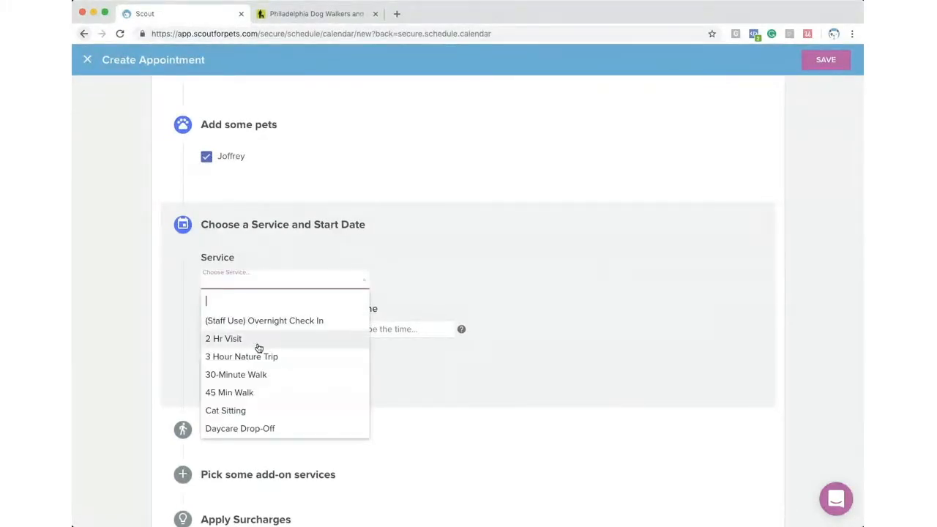
click(258, 374)
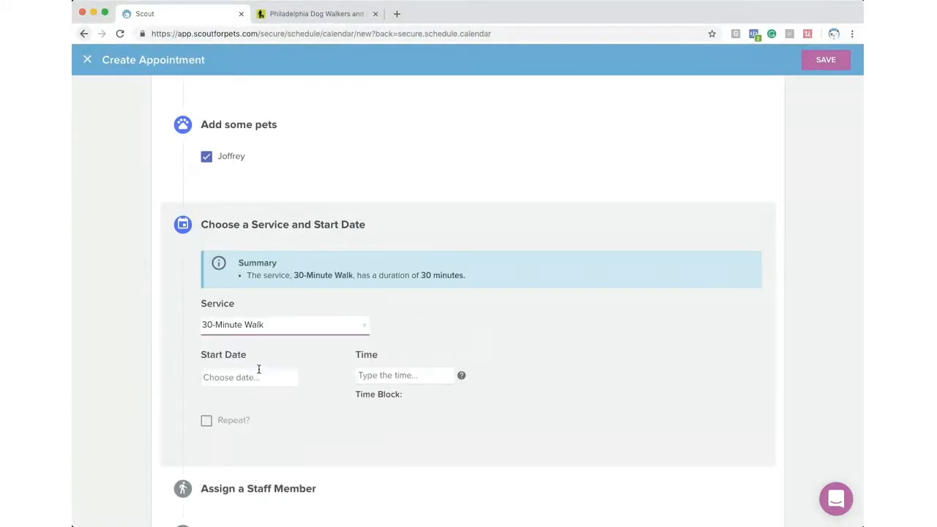
click(243, 324)
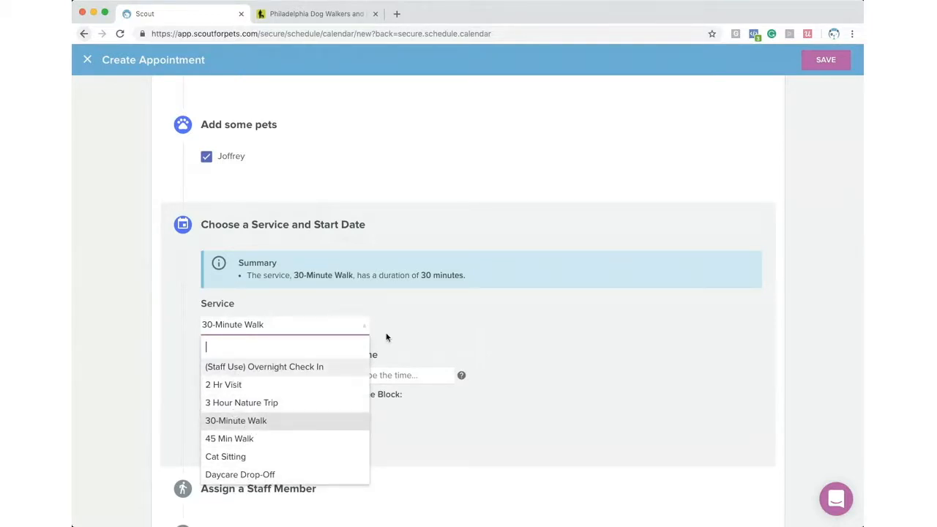
click(412, 336)
click(245, 376)
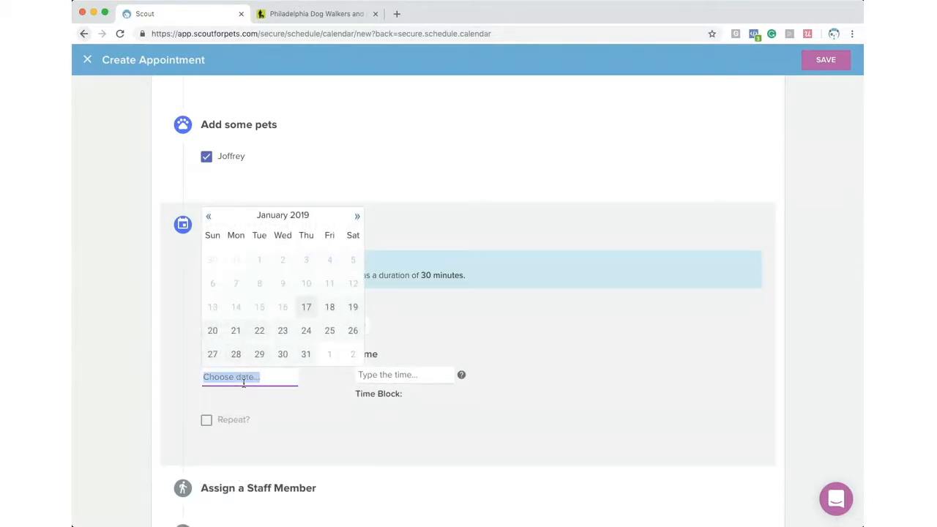
click(305, 309)
click(410, 386)
text(12)
key(Tab)
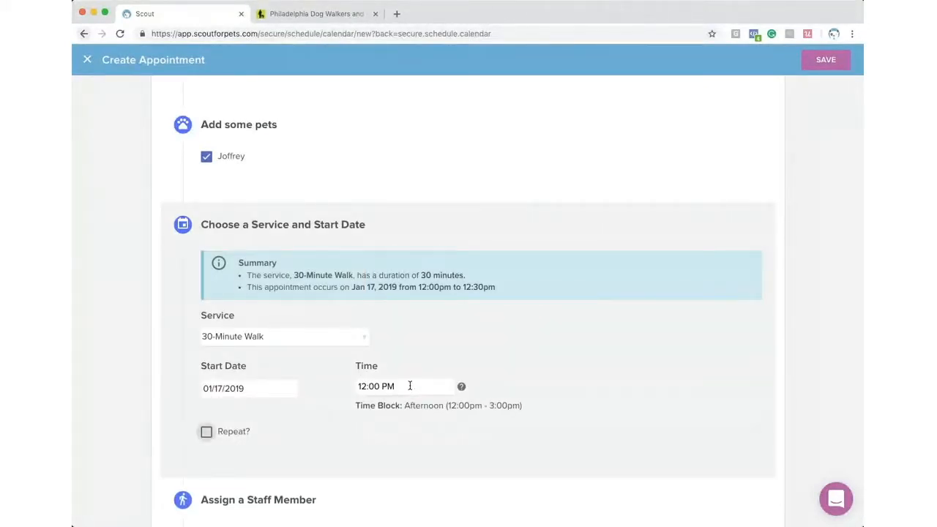
- Turn on Repeat? and set the walk to repeat weekly
click(249, 432)
scroll(250, 433, down, 2)
scroll(249, 432, down, 1)
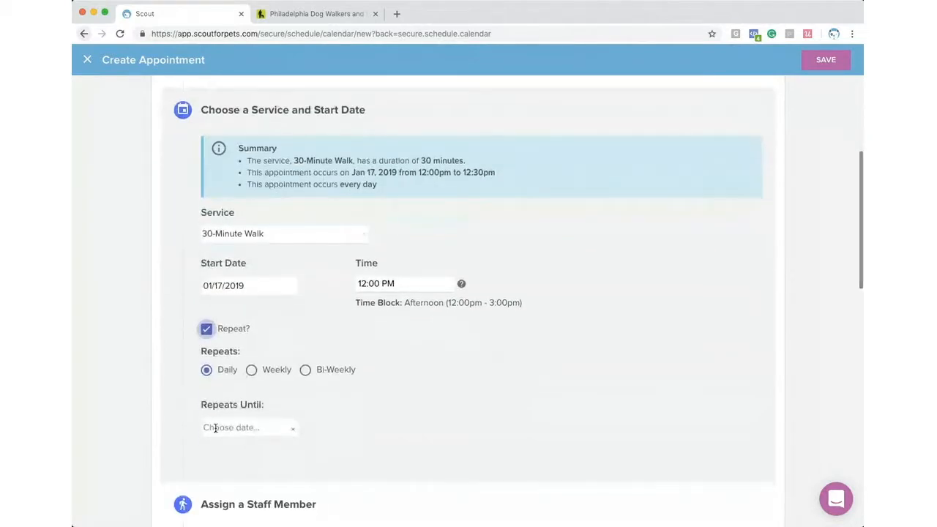
click(251, 369)
scroll(239, 391, down, 3)
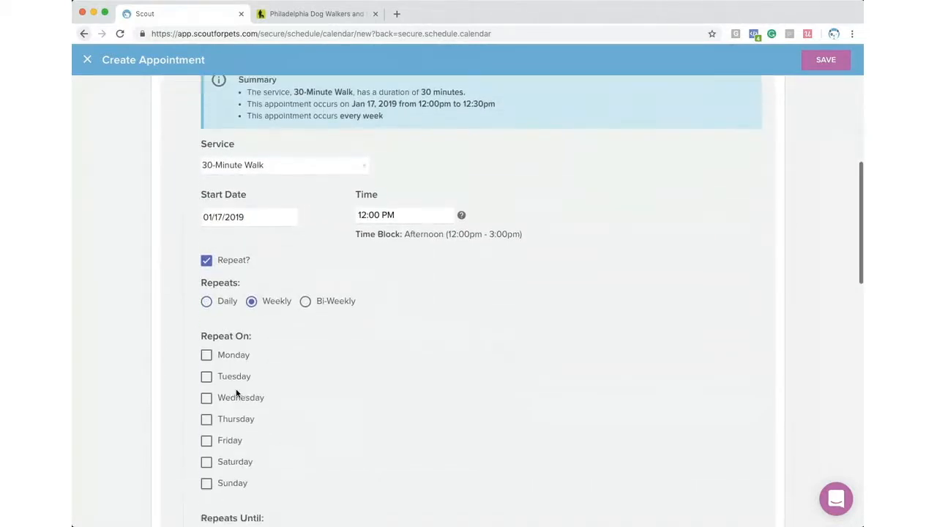
click(305, 272)
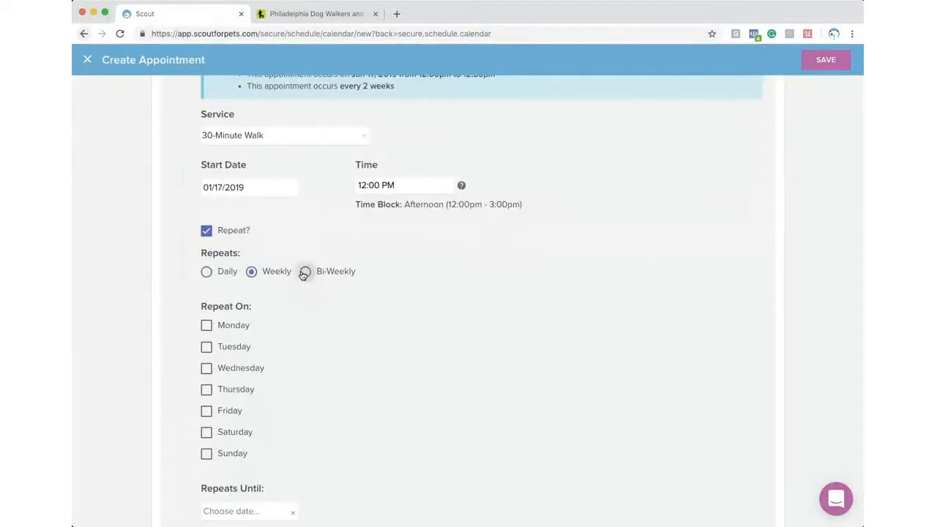
click(251, 271)
- Repeat it on Monday through Friday, until 02/02/2019
click(207, 325)
click(207, 347)
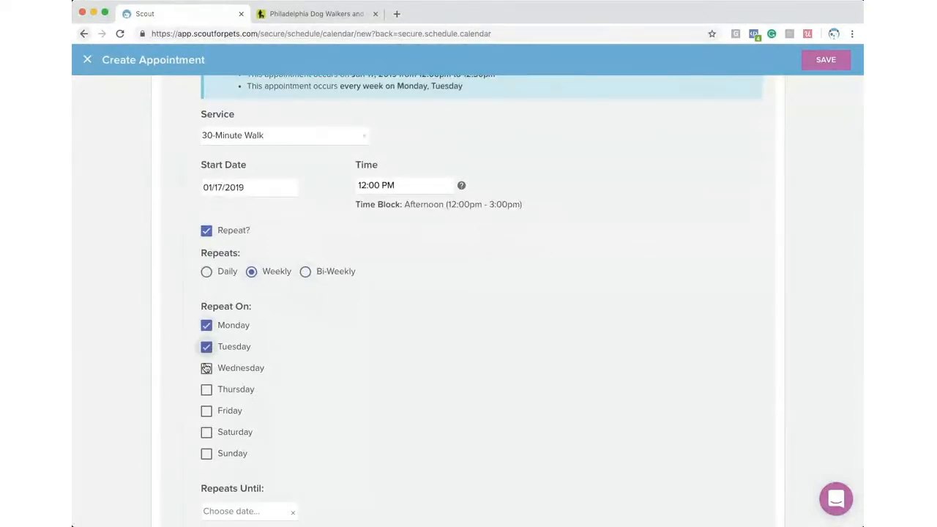
click(206, 368)
click(207, 389)
click(206, 411)
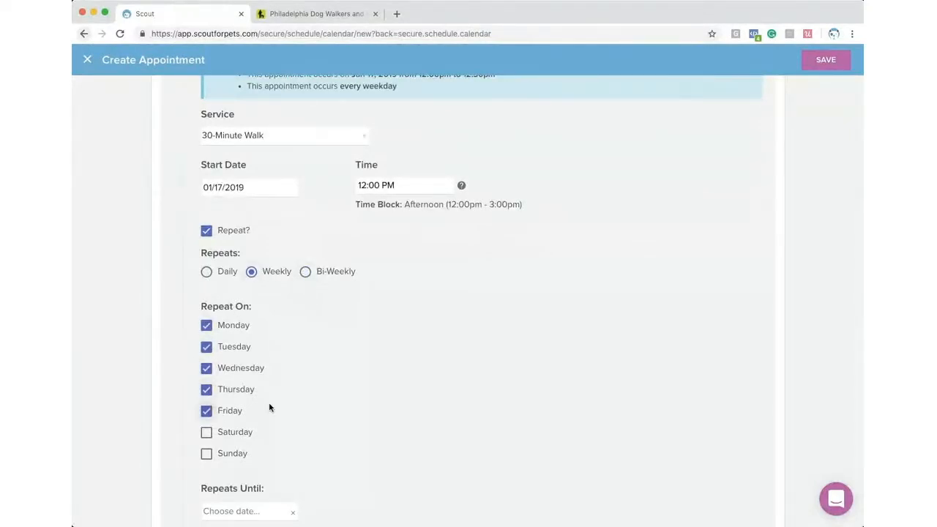
scroll(270, 407, down, 3)
click(250, 423)
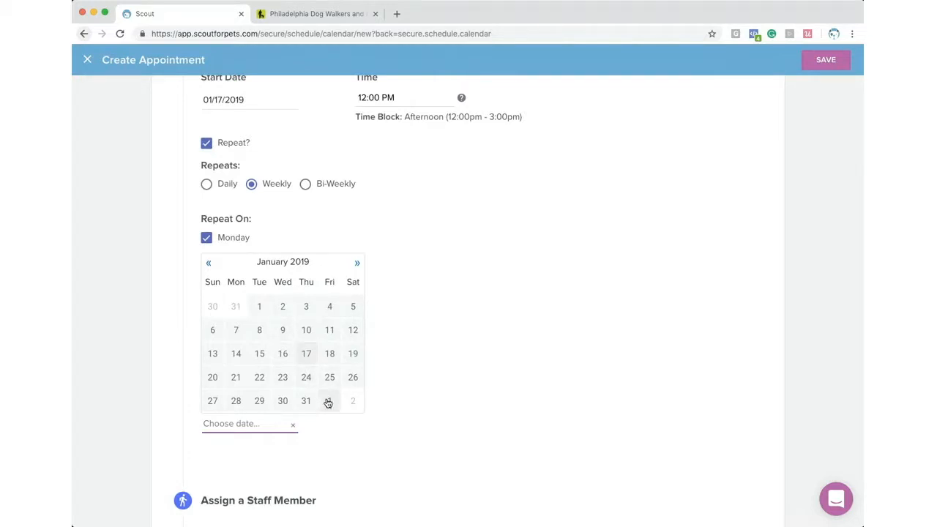
click(349, 402)
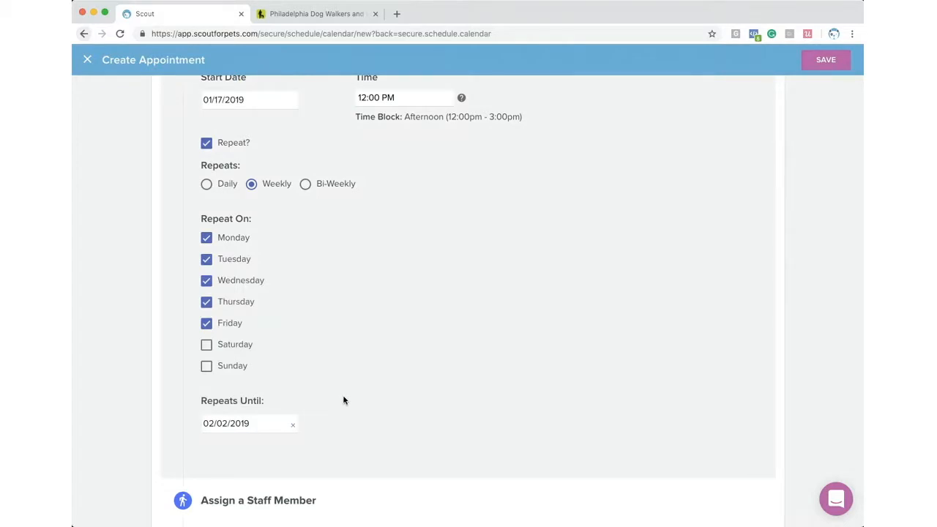
scroll(345, 399, down, 3)
scroll(345, 401, down, 4)
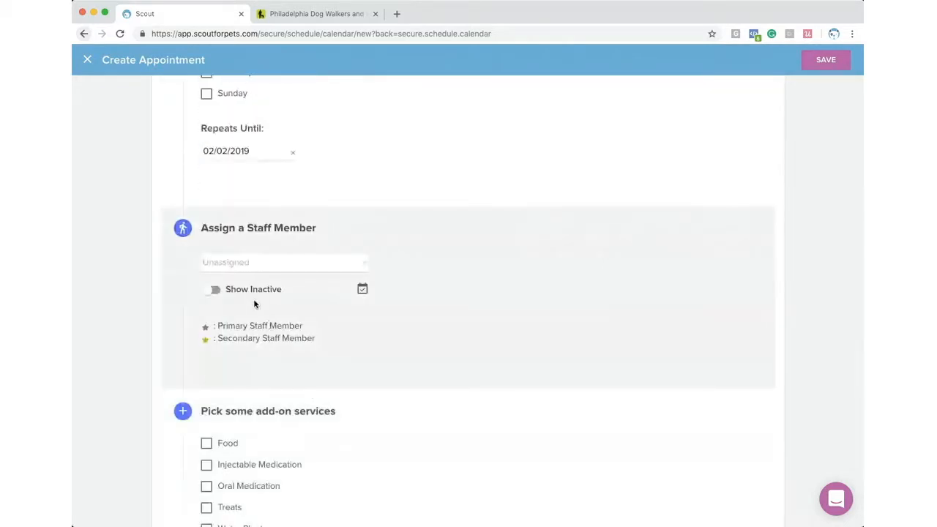
- Assign a staff member to the walk from the staff dropdown
click(240, 270)
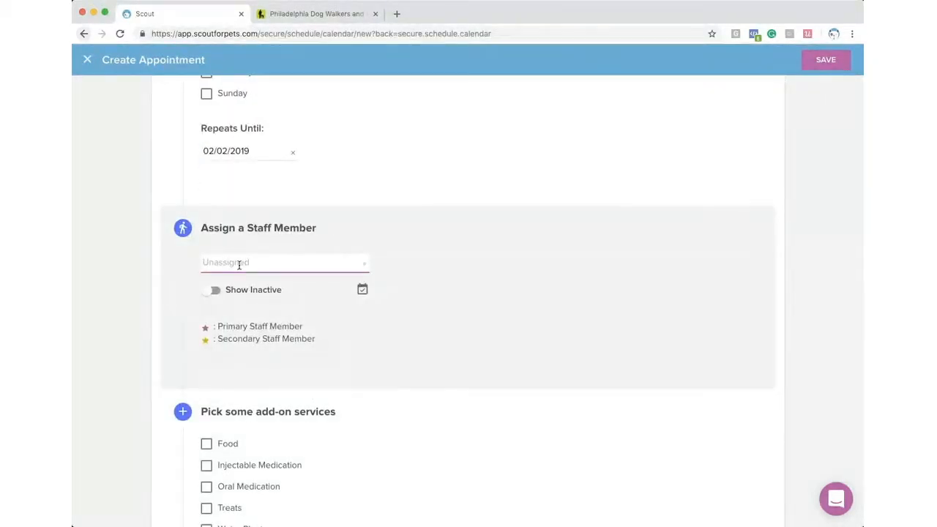
click(248, 323)
scroll(246, 324, down, 3)
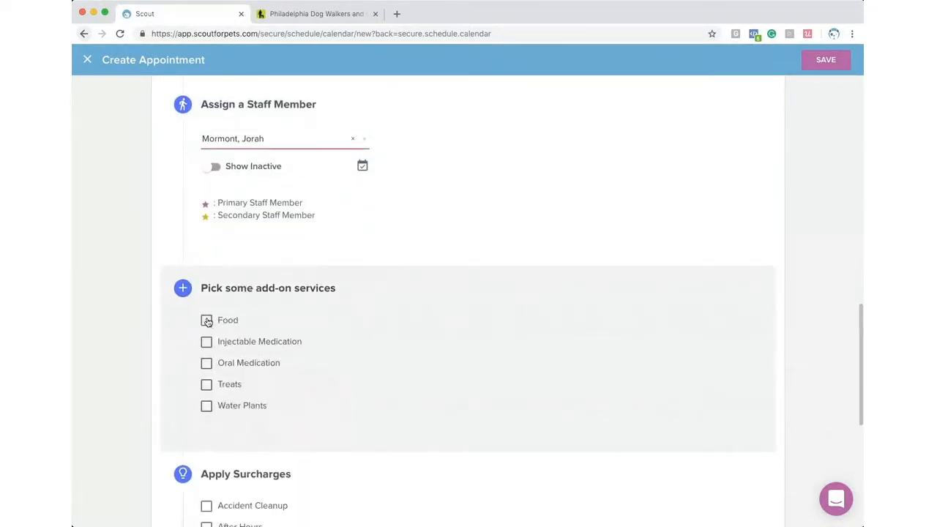
- Add the Food, Oral Medication, Treats and Water Plants add-on services
click(207, 322)
click(206, 384)
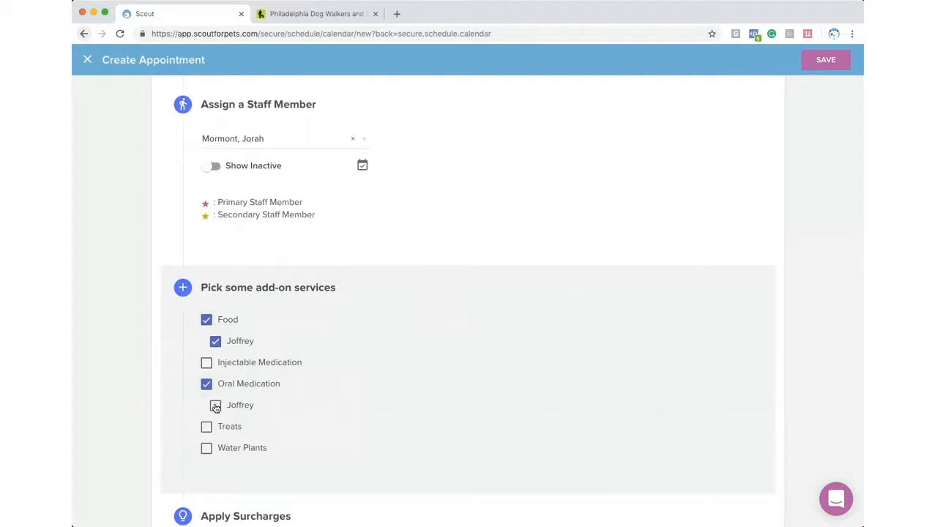
click(207, 427)
scroll(231, 433, down, 2)
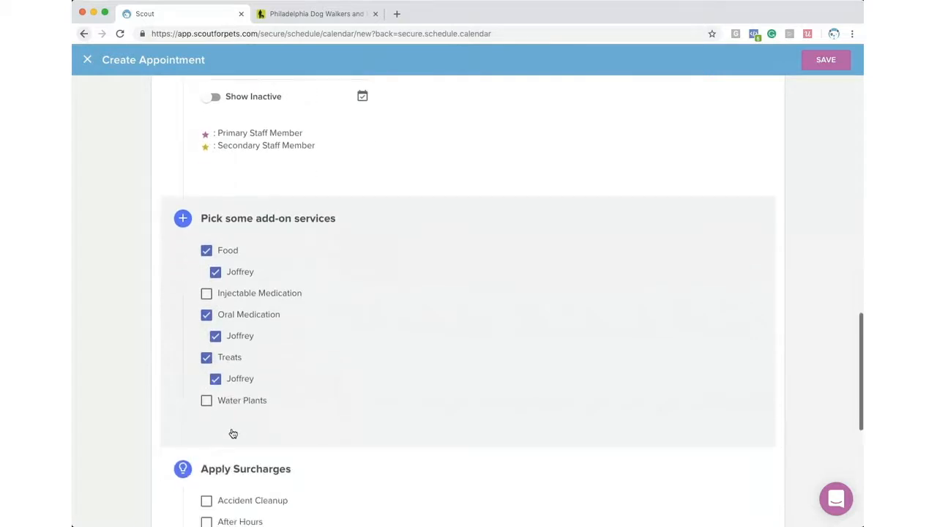
click(205, 387)
scroll(275, 404, down, 4)
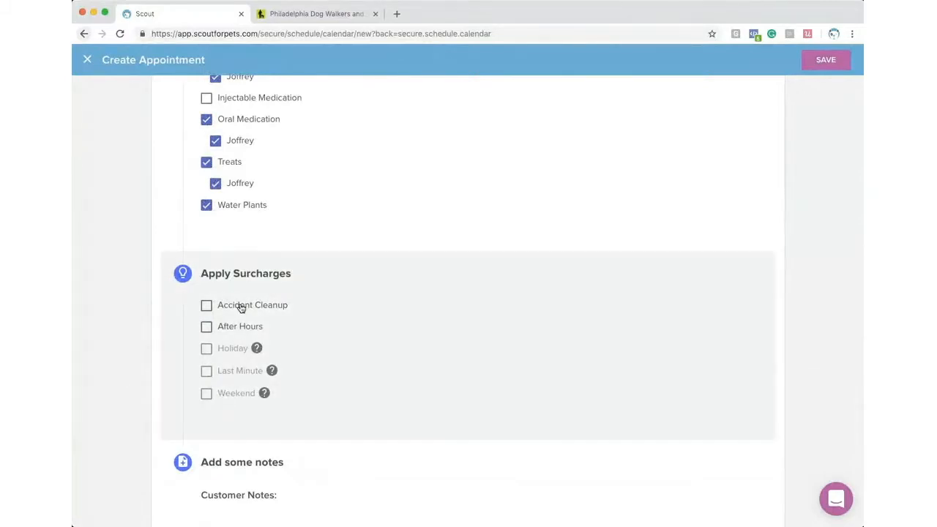
- Switch to the customer with three pets and include Gendry, Gilly and Hodor
scroll(325, 338, up, 15)
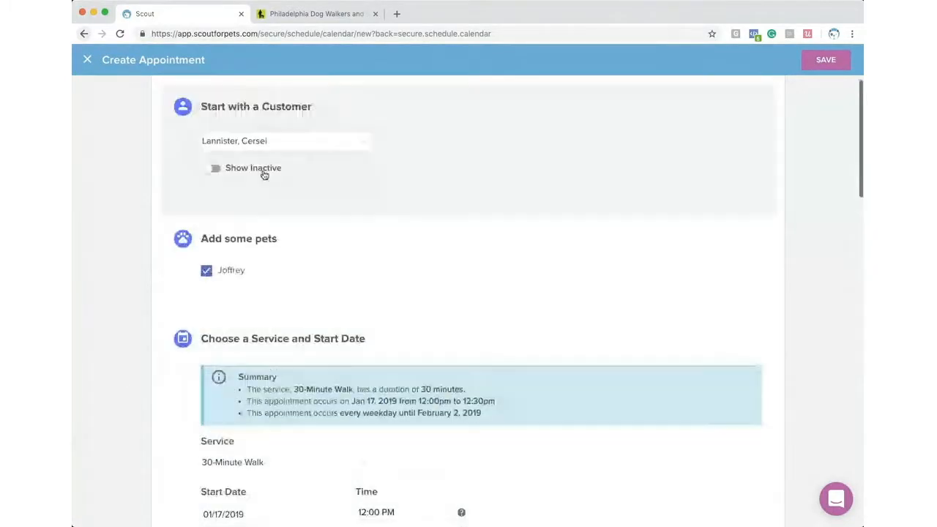
click(256, 142)
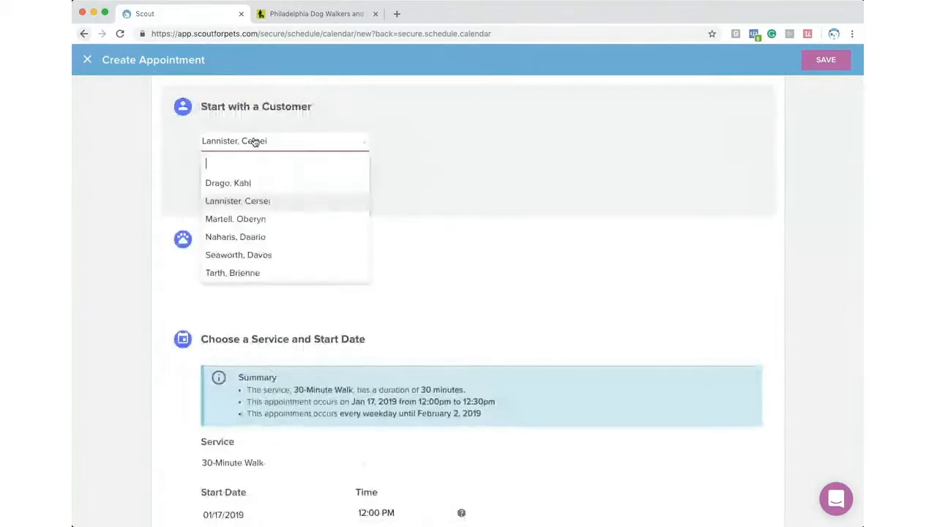
click(254, 218)
click(238, 270)
click(299, 273)
click(392, 271)
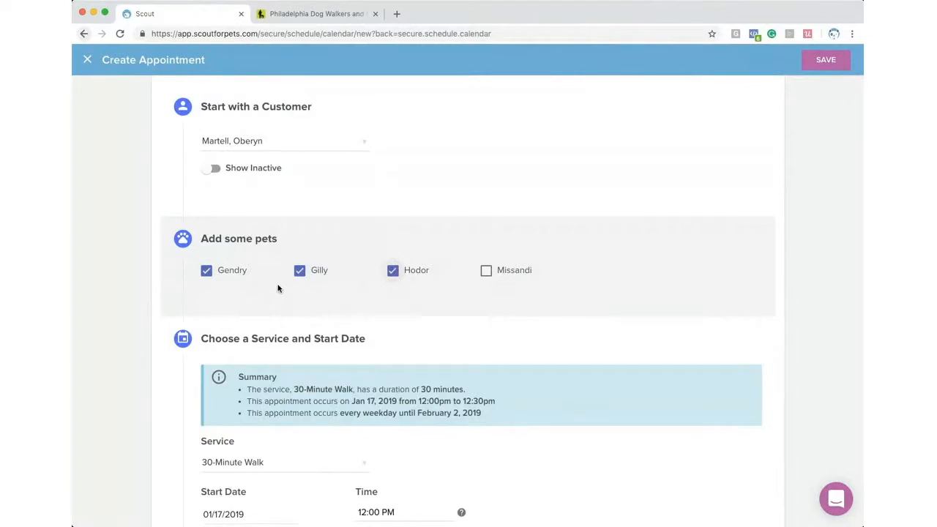
- Give all three pets Food and Treats, and Gendry also Oral Medication
scroll(278, 288, down, 4)
scroll(279, 288, down, 9)
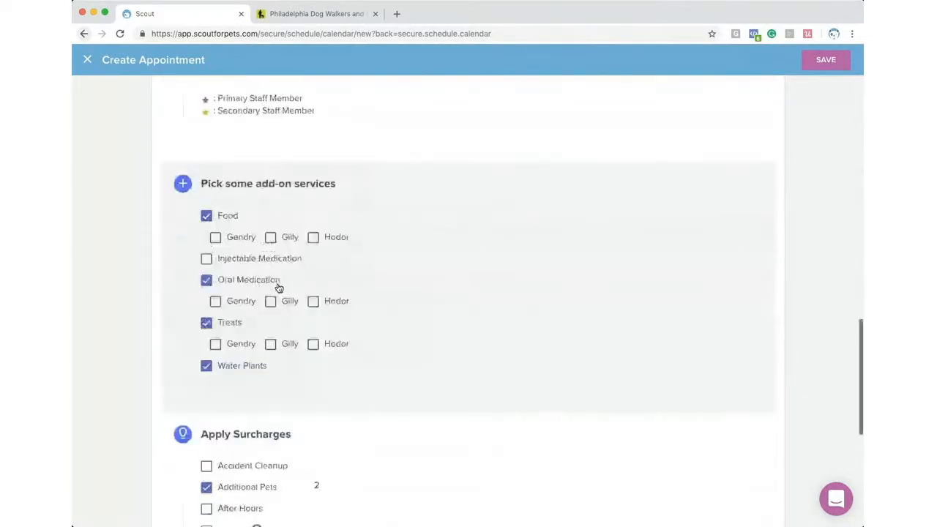
click(216, 229)
click(271, 229)
click(313, 230)
click(215, 293)
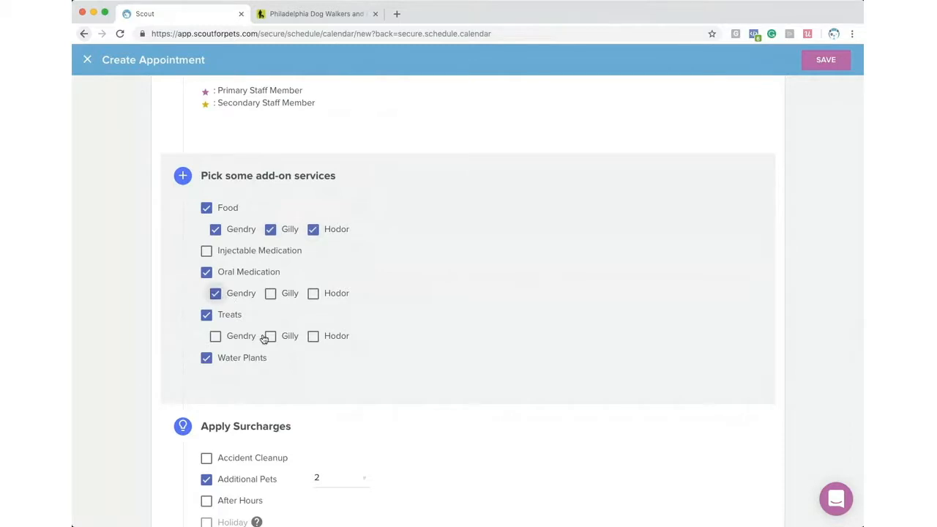
click(244, 339)
click(270, 335)
click(312, 336)
scroll(281, 358, down, 2)
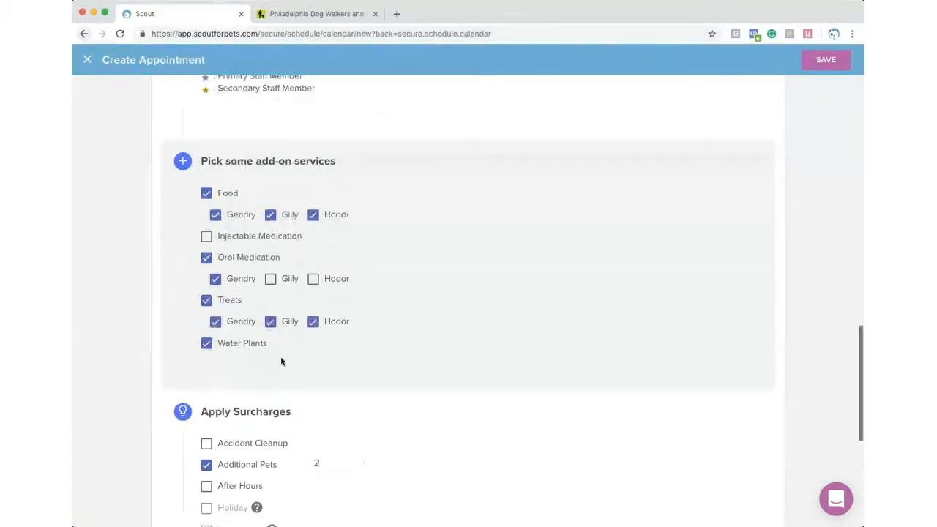
scroll(281, 359, down, 3)
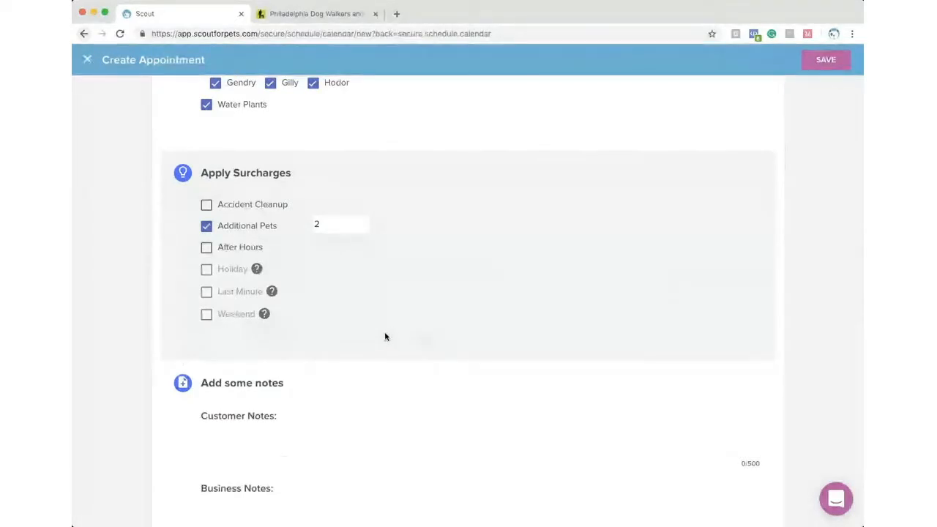
scroll(353, 315, down, 1)
scroll(353, 315, down, 3)
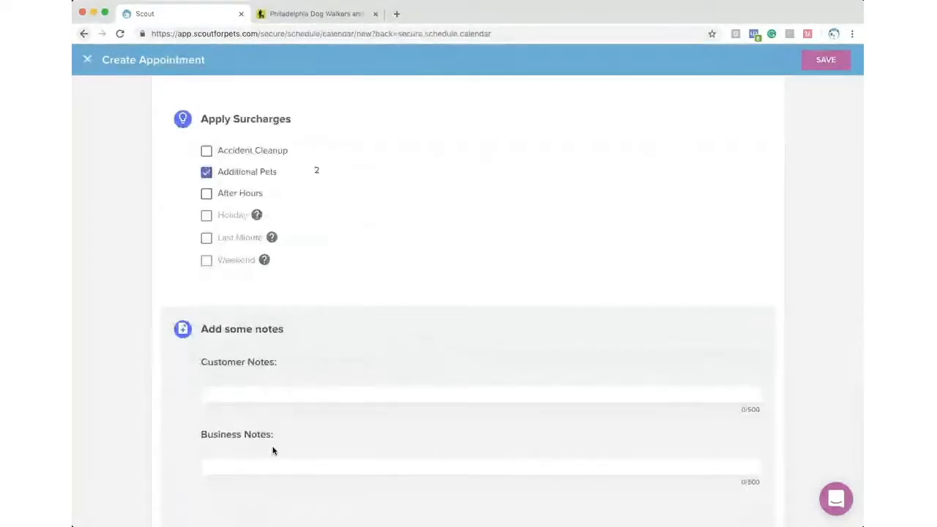
- Add the business note 'CALL ME' and save the appointment, confirming it
click(287, 465)
text(CALL ME)
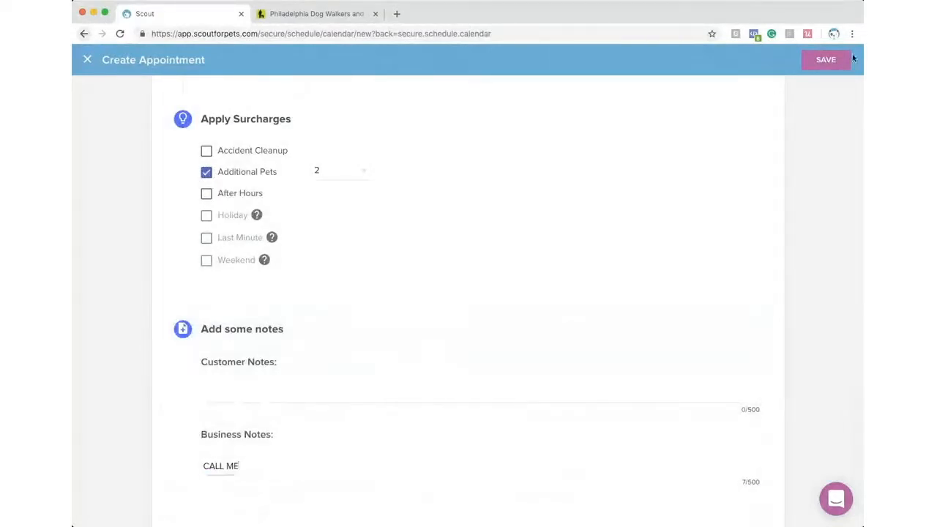
click(826, 60)
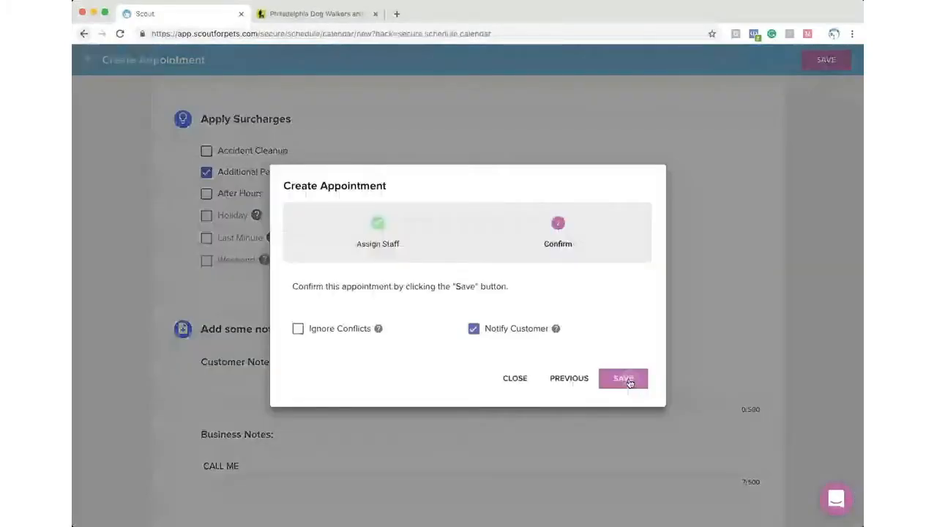
click(627, 380)
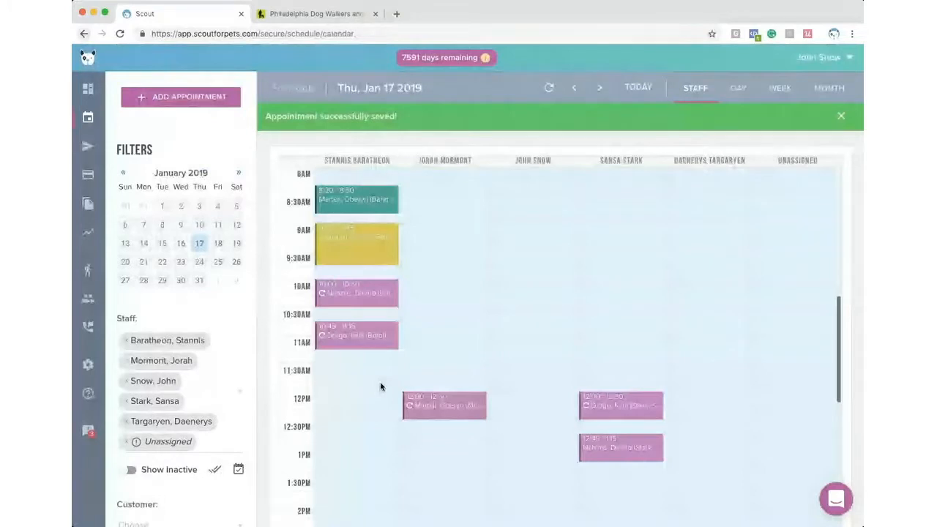
- Move the 12PM walk into the first staff member's column for all appointments
scroll(358, 354, down, 1)
scroll(358, 354, down, 1)
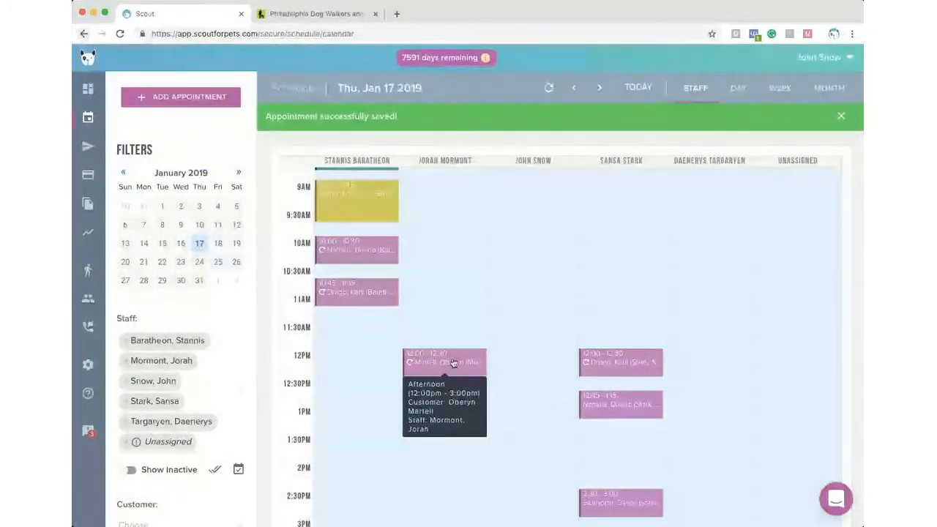
drag(445, 367, 350, 362)
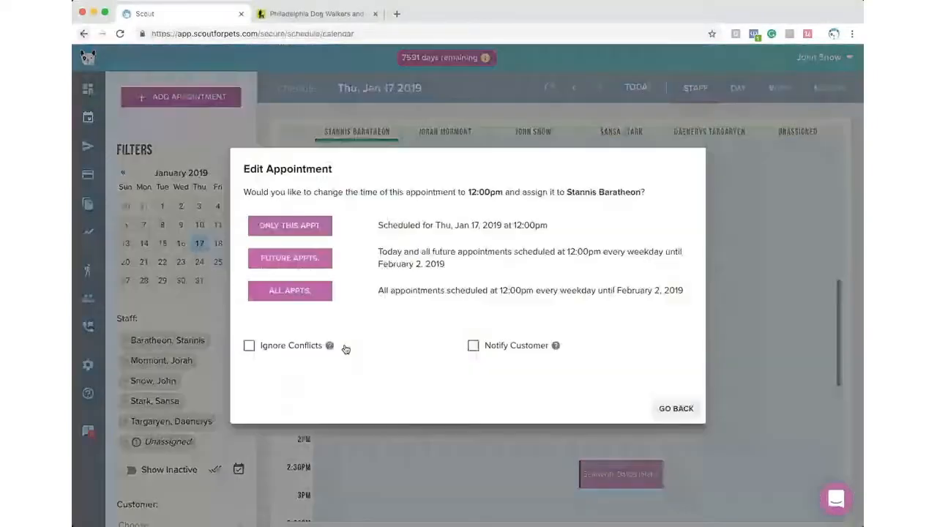
click(308, 292)
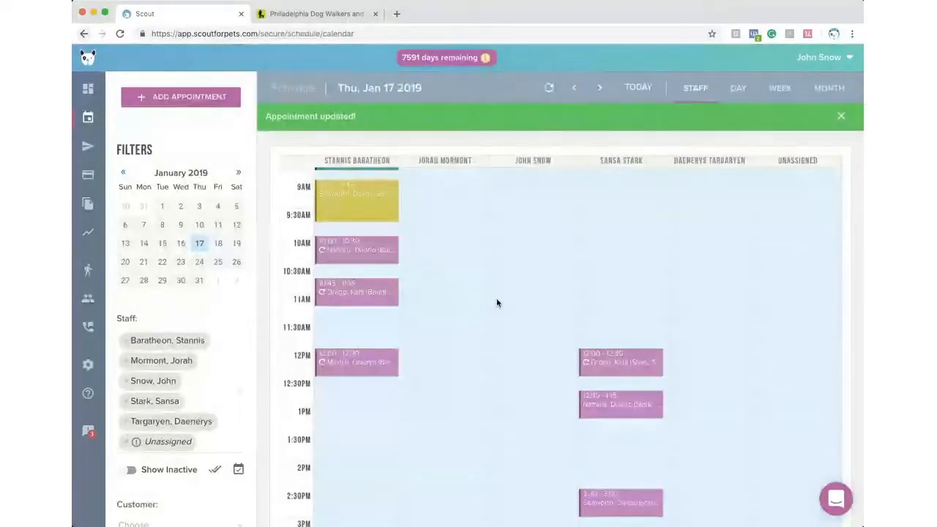
scroll(461, 291, down, 2)
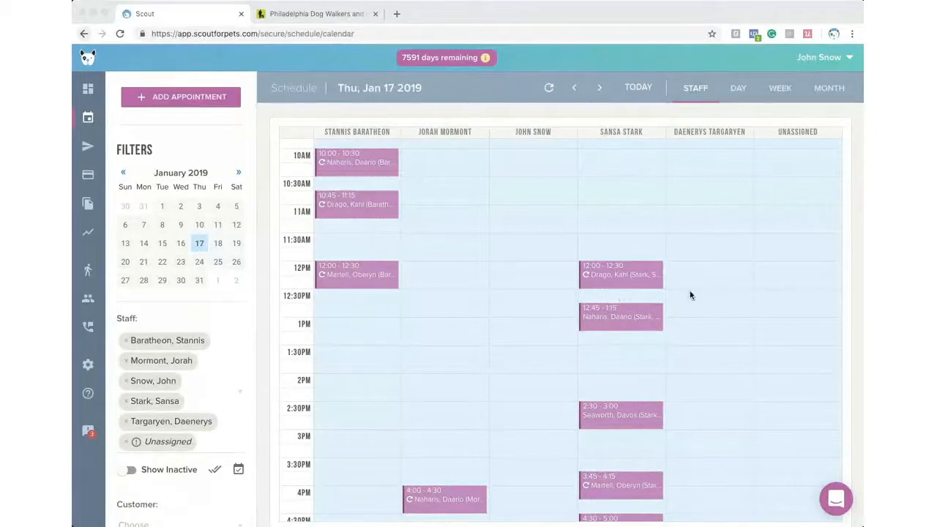
- Open the teal 8:00pm appointment on Jan 8, 2019 to view its report card
scroll(690, 295, up, 1)
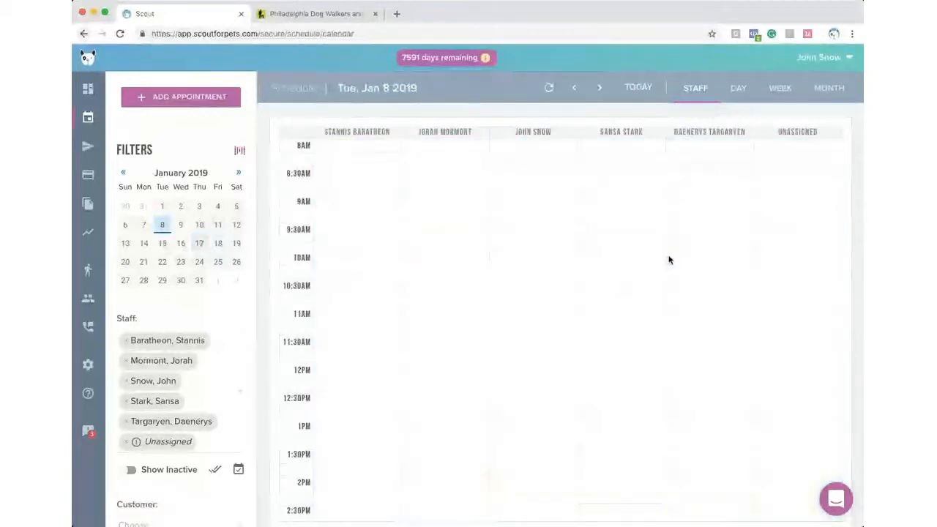
scroll(662, 260, down, 3)
scroll(615, 300, down, 8)
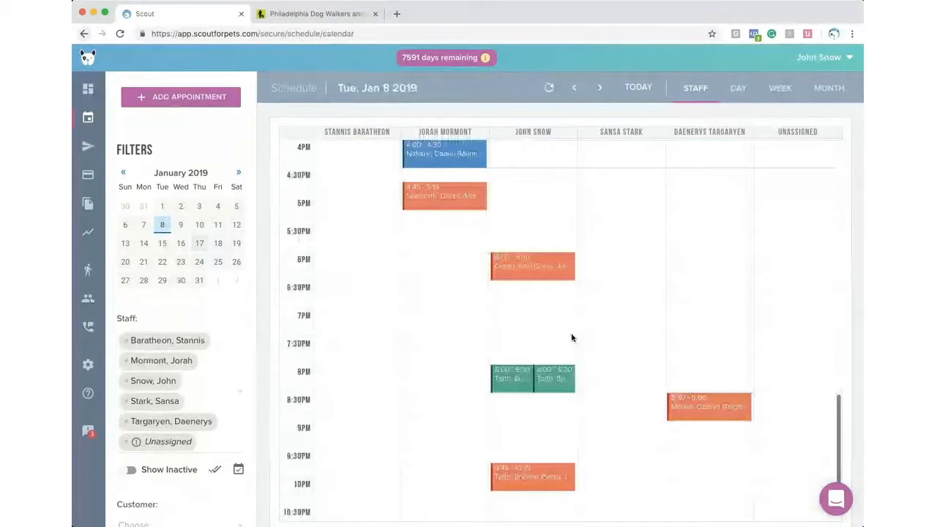
click(532, 382)
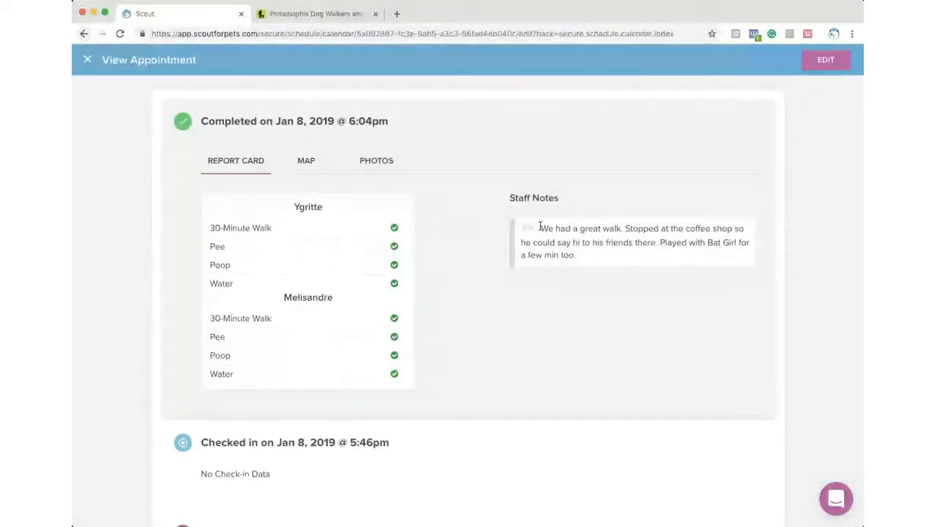
- Check the walk's route map, then view both visit photos full-size
drag(540, 227, 624, 327)
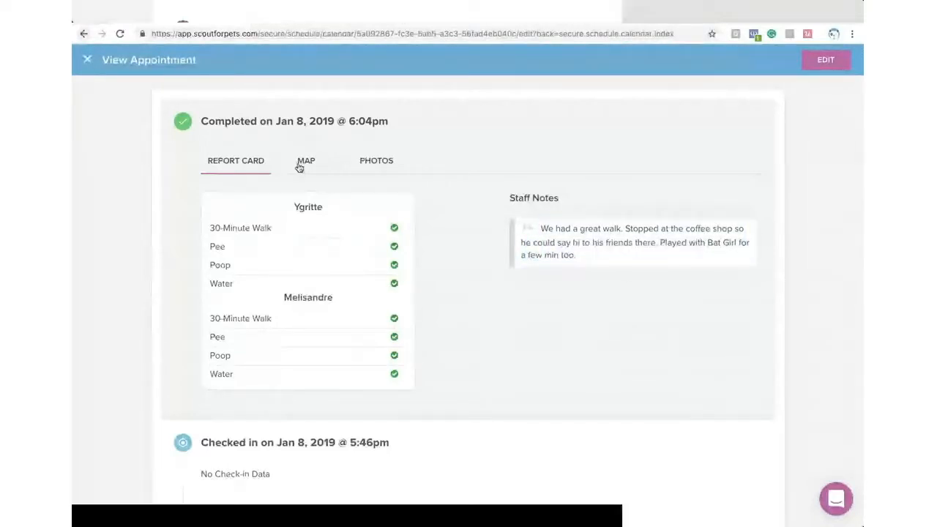
click(302, 163)
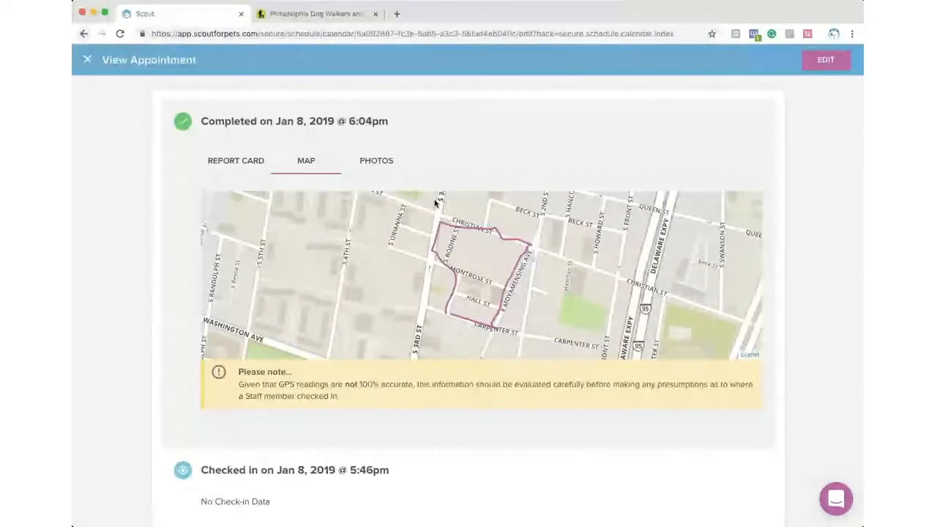
click(380, 163)
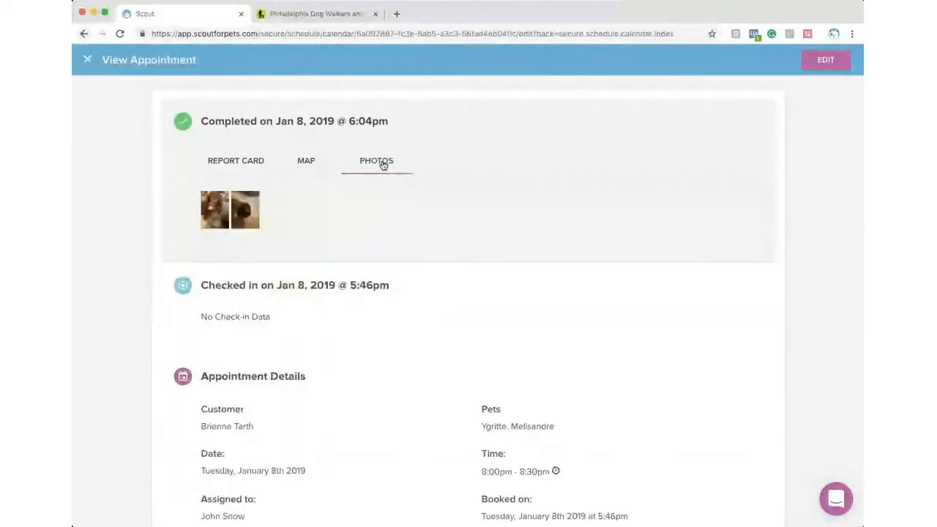
click(249, 211)
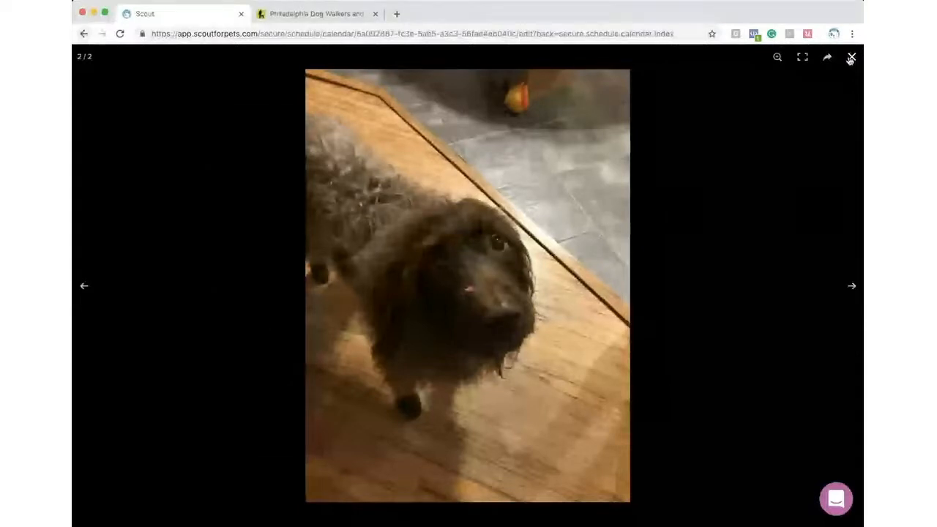
click(851, 59)
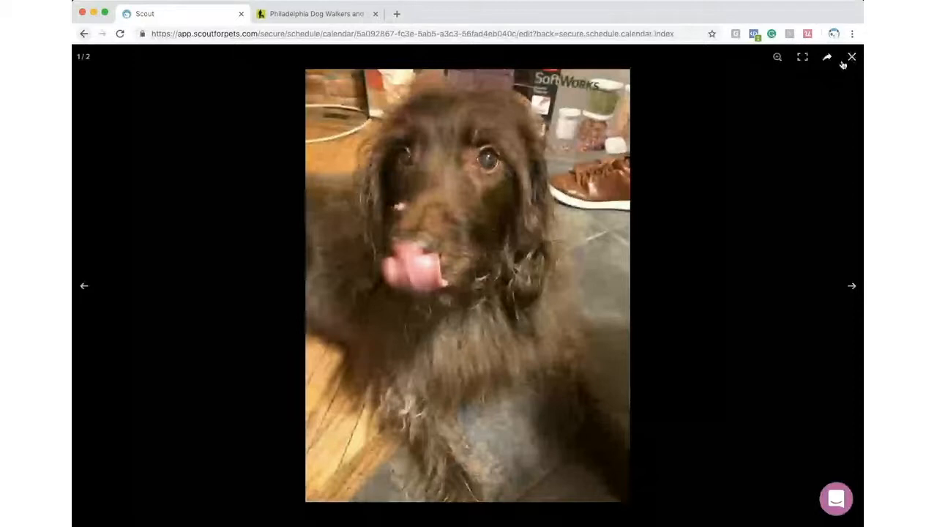
click(850, 59)
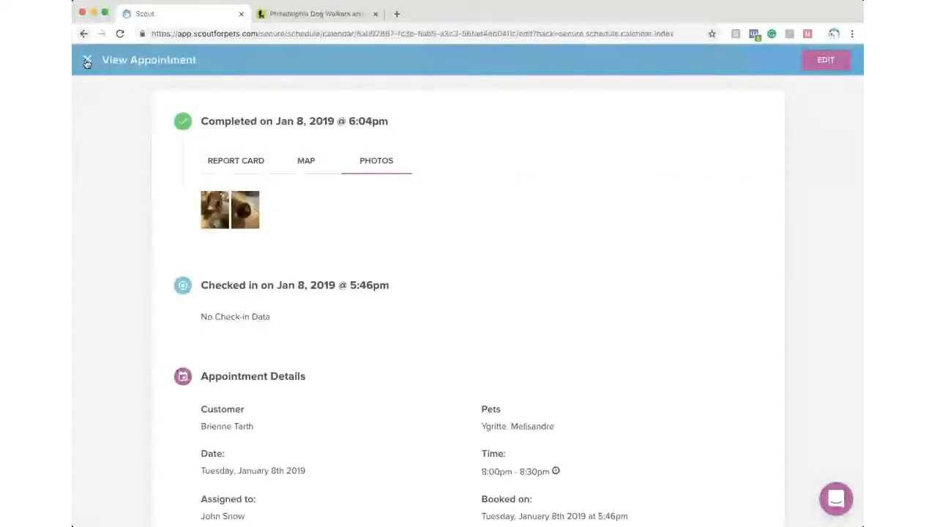
- Uncheck the $35.00 Cancellation surcharge on the 9AM appointment and save the changes
click(87, 61)
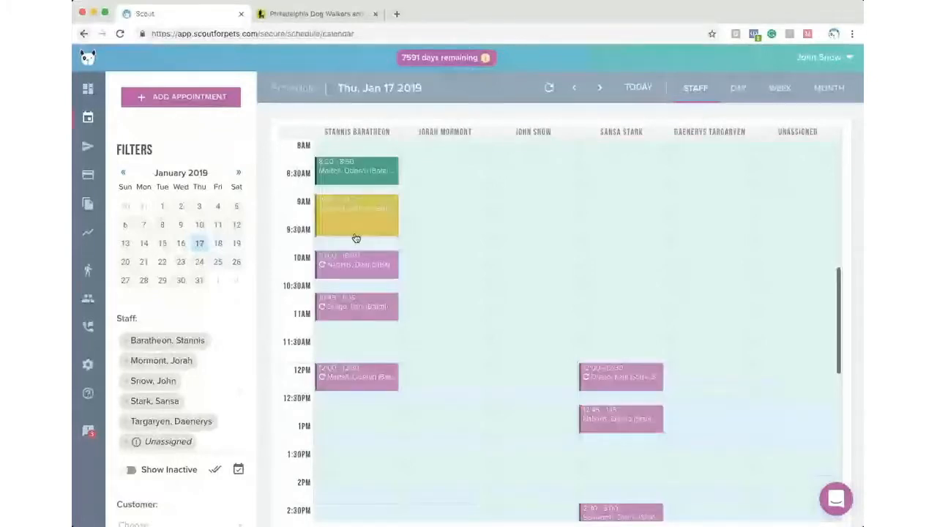
click(356, 236)
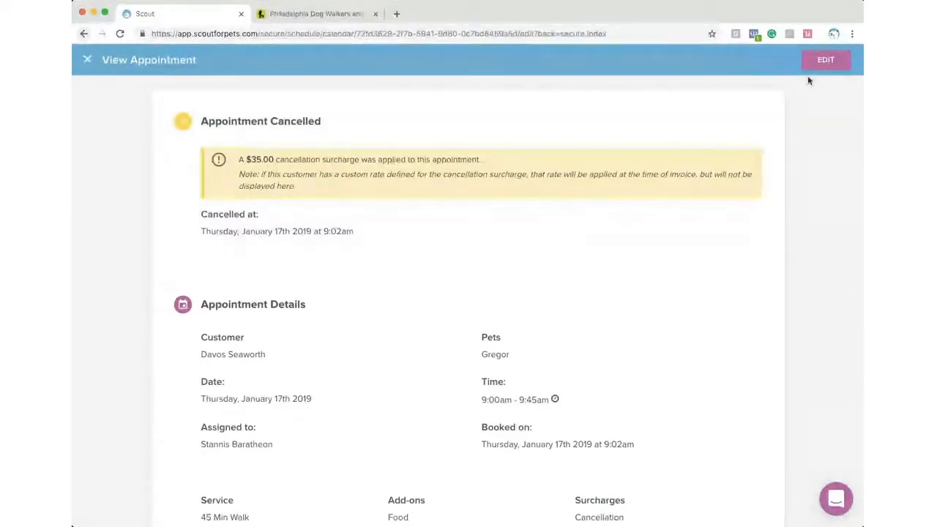
click(823, 62)
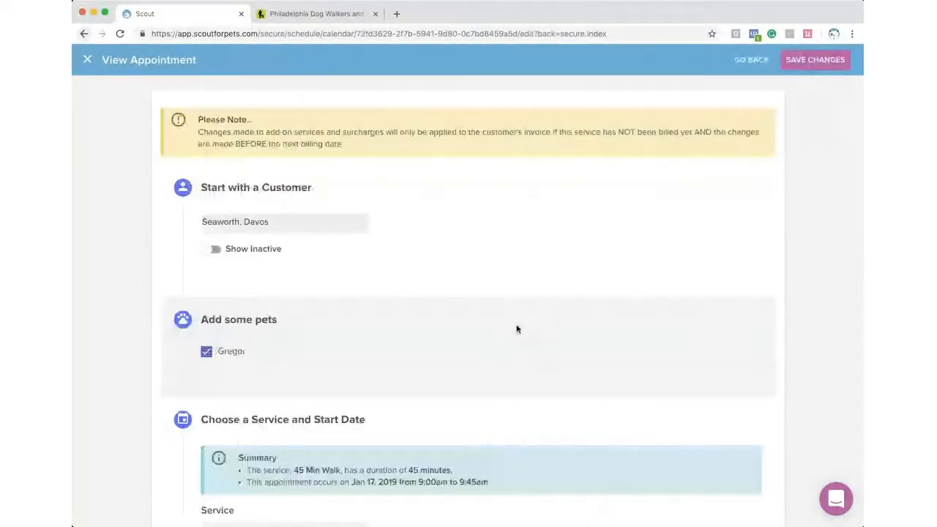
scroll(316, 322, down, 10)
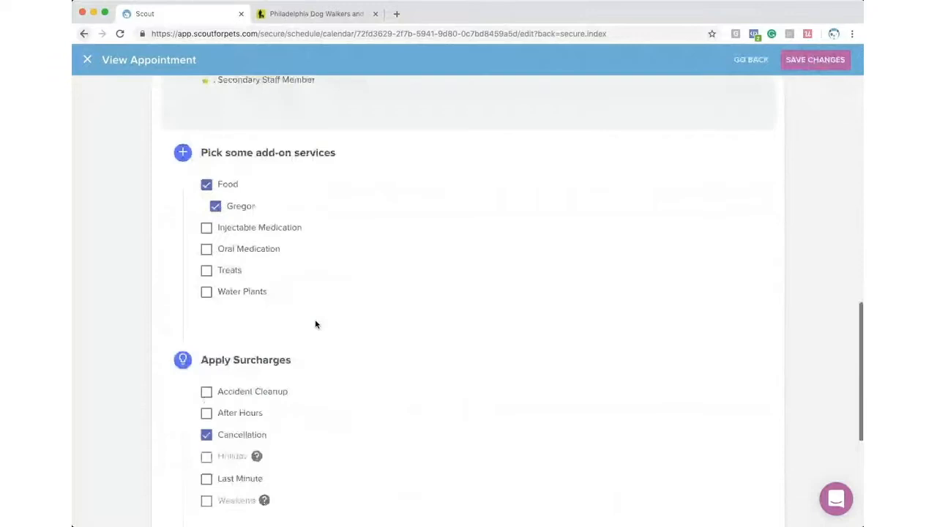
scroll(315, 324, down, 2)
click(206, 350)
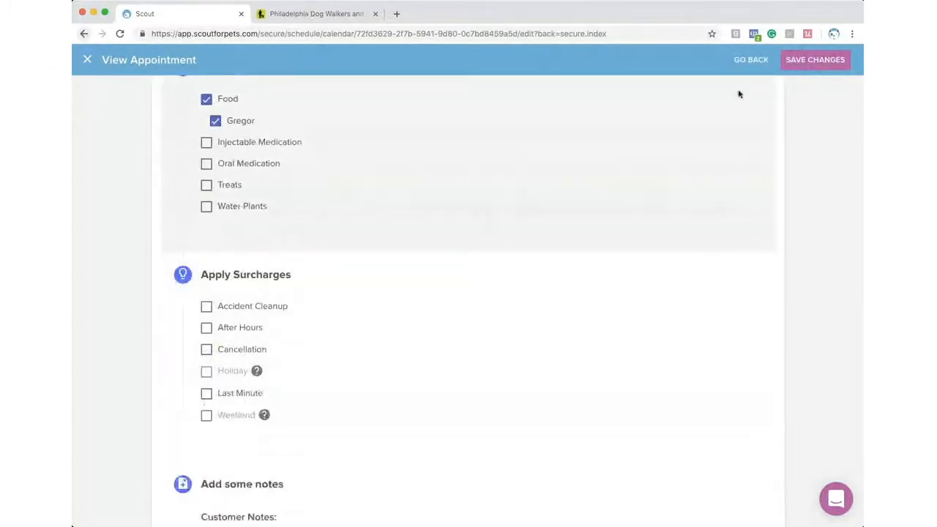
click(815, 60)
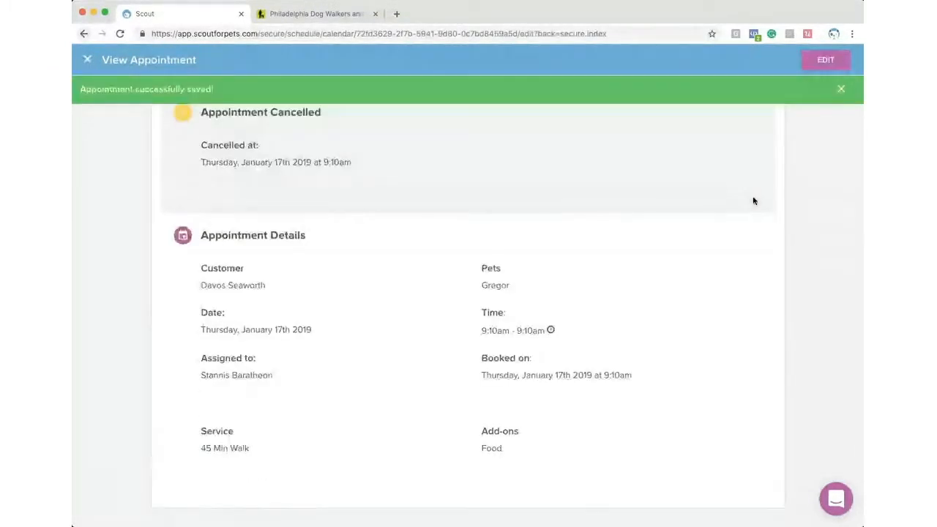
click(841, 88)
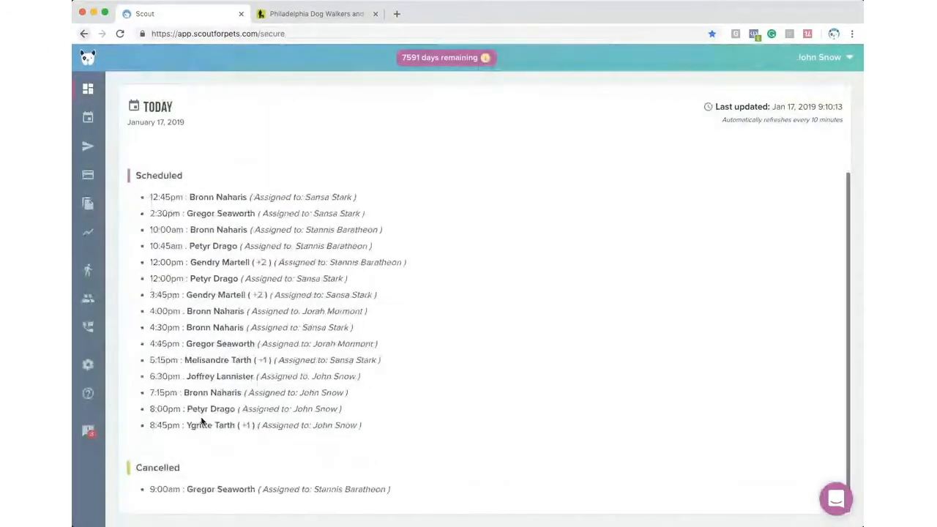
- Reopen and close the cancelled 9:00am appointment, then show the Messages drafts
click(220, 491)
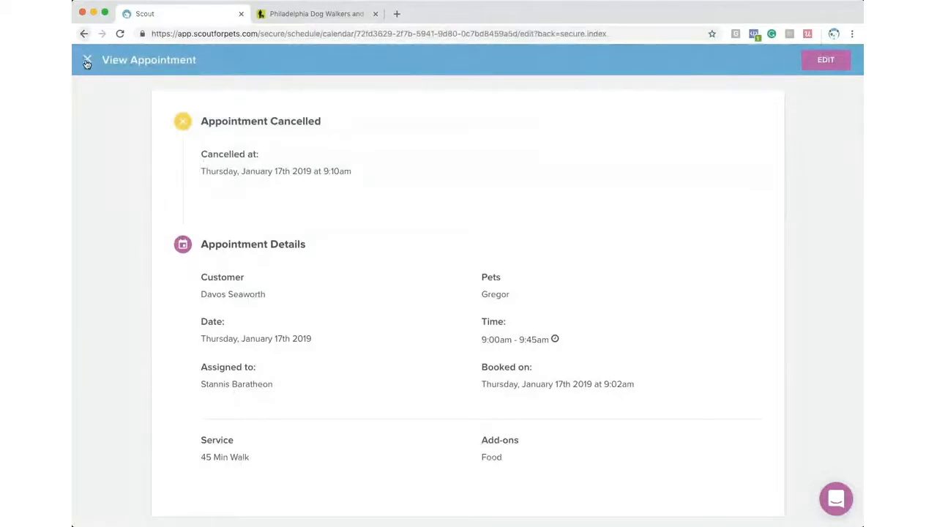
click(86, 64)
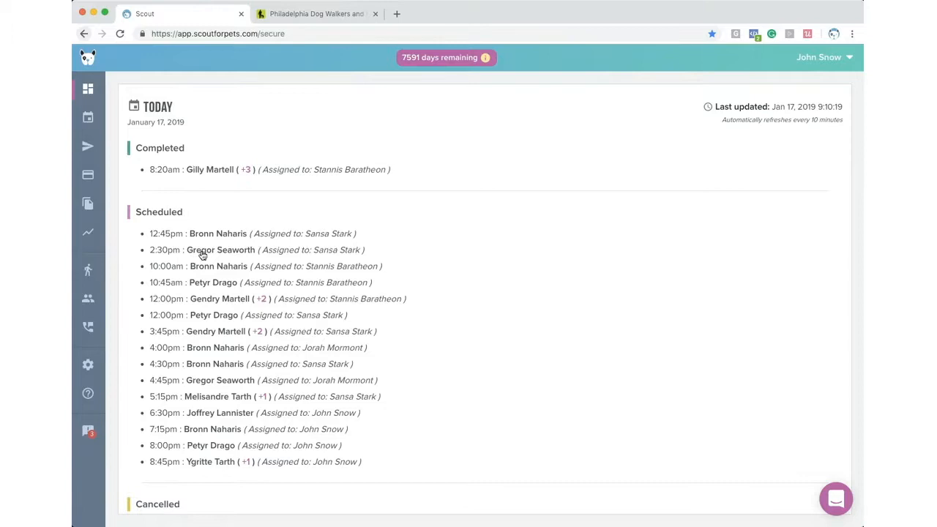
click(88, 149)
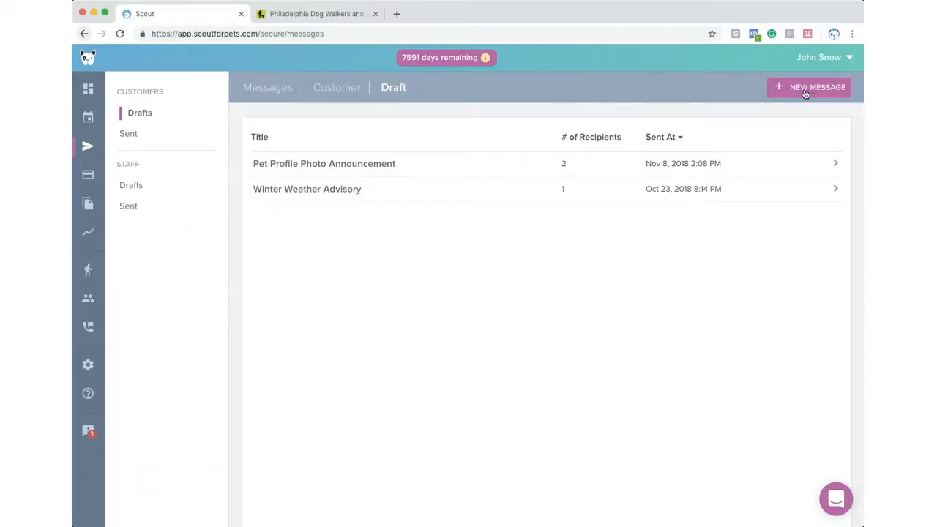
- Start a new message titled 'Winter Weather Advisory' and limit recipients to January 18, 2019 appointments
click(803, 93)
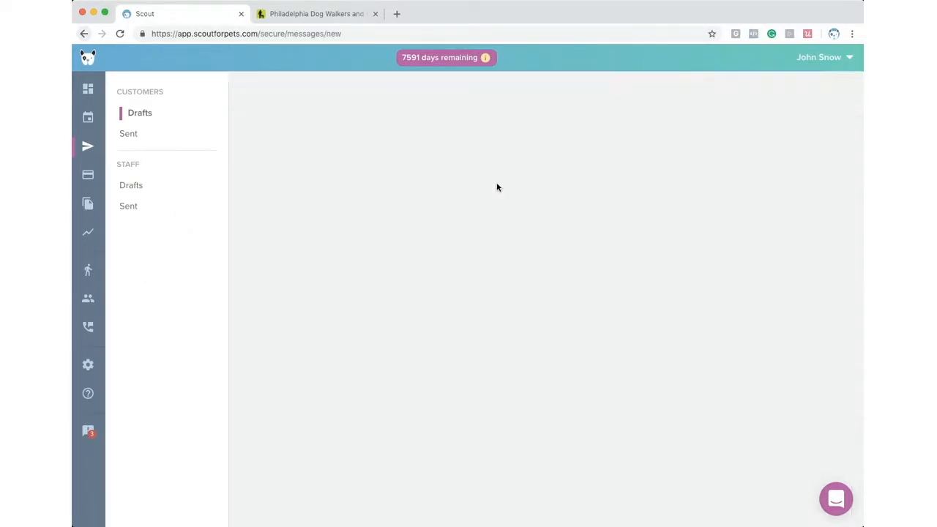
click(325, 169)
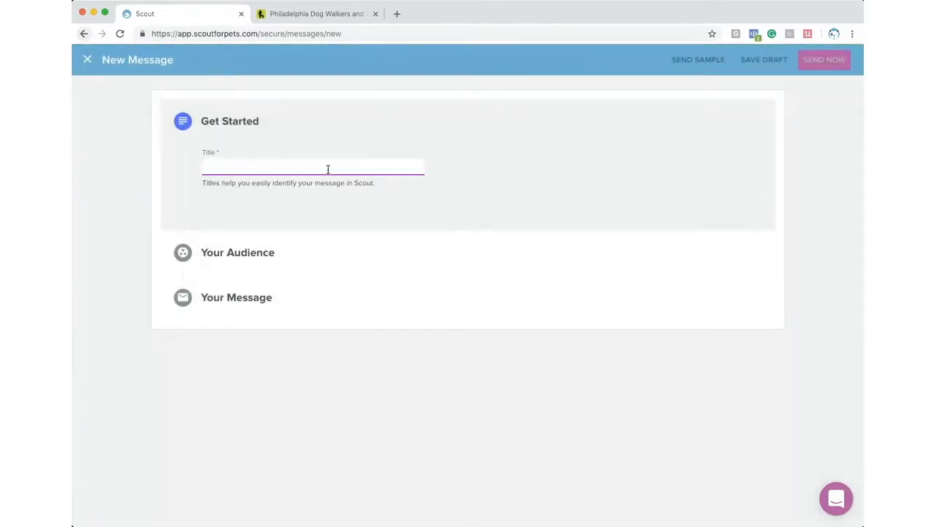
text(Winter W)
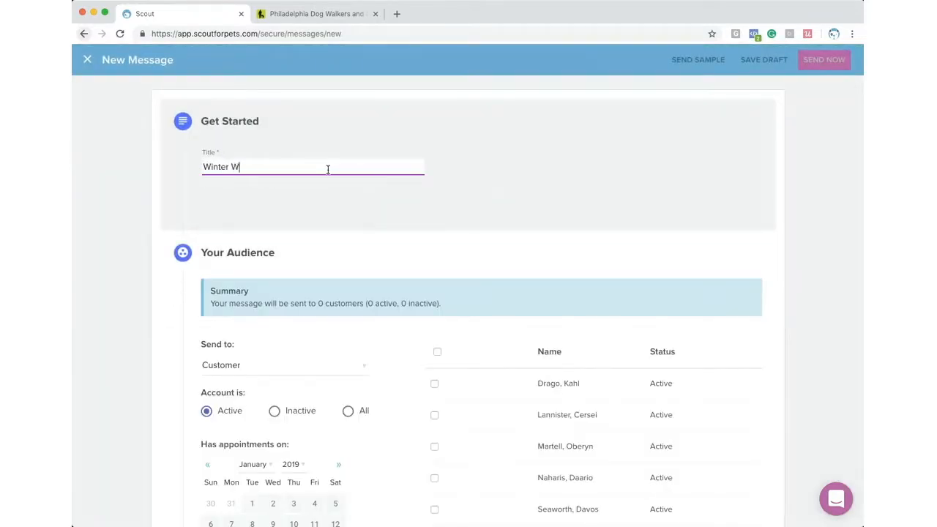
text(eather Advisory)
scroll(330, 204, down, 3)
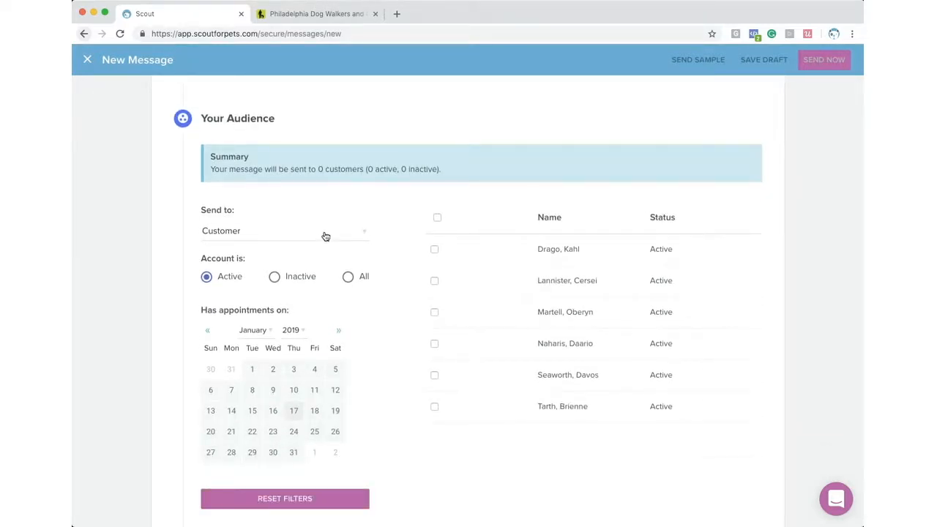
scroll(260, 229, down, 1)
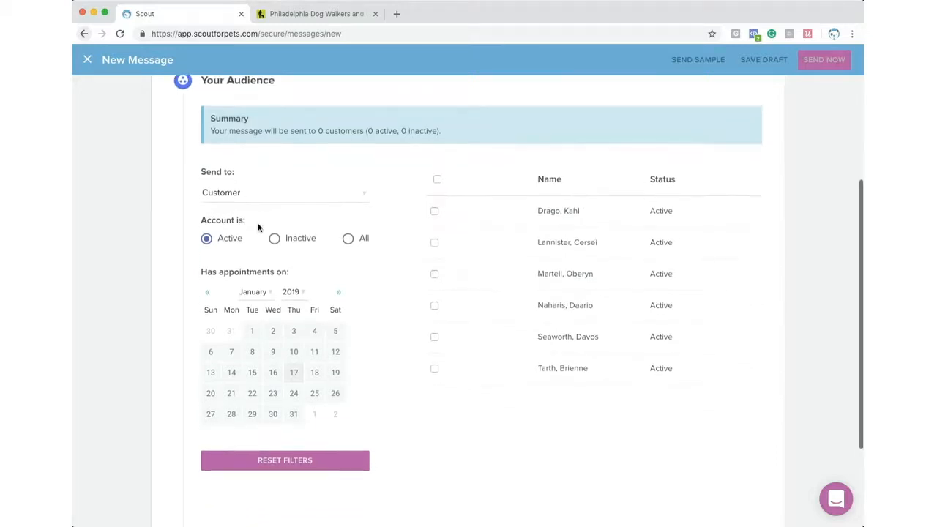
scroll(259, 228, down, 1)
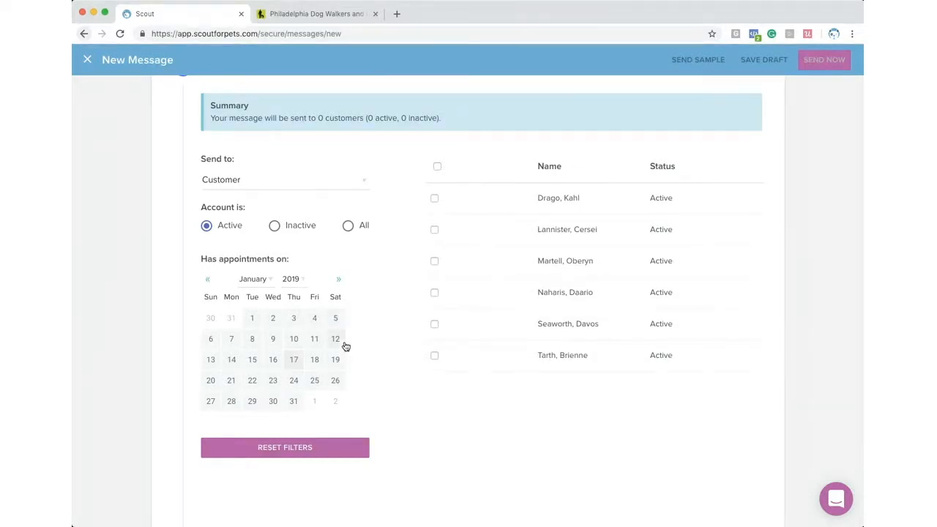
click(313, 360)
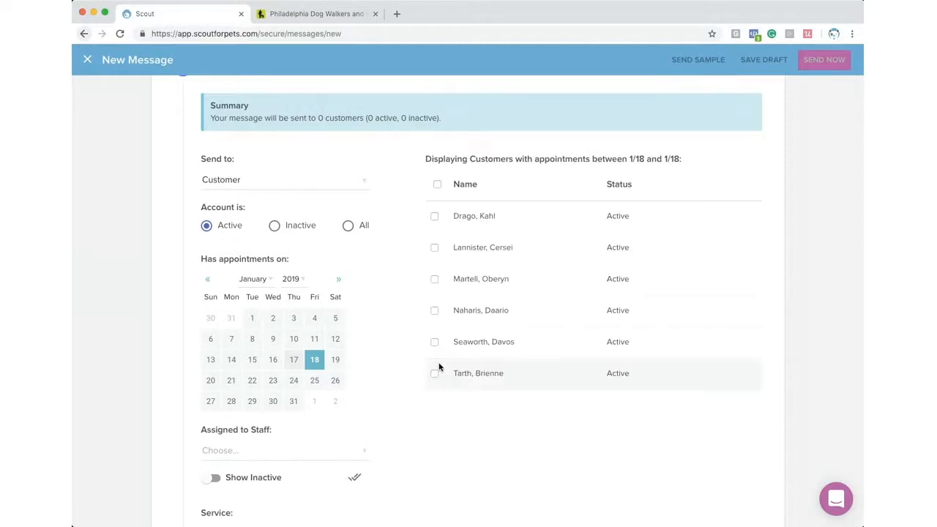
- Filter recipients by the 2 Hr Visit, 3 Hour Nature Trip, 30-Minute Walk and 45 Min Walk services
scroll(370, 362, down, 2)
scroll(357, 372, down, 1)
click(314, 429)
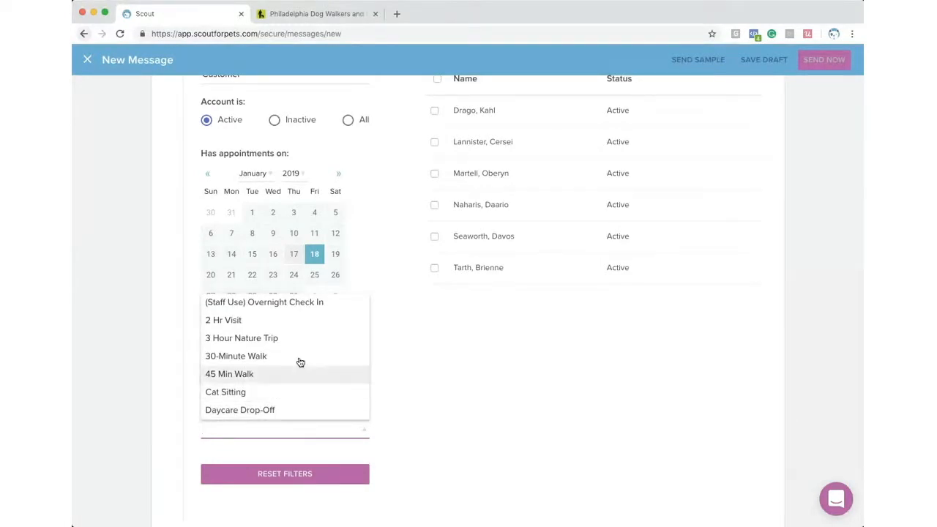
click(242, 324)
click(286, 435)
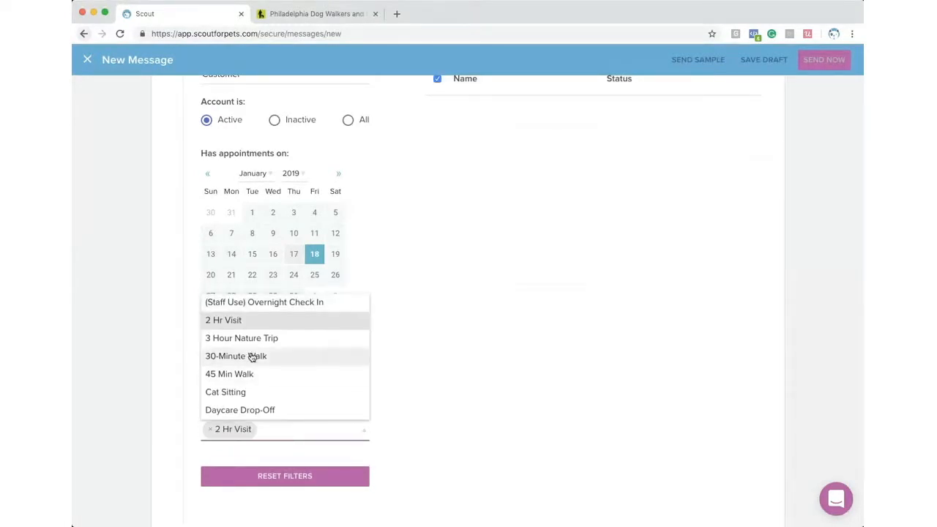
click(240, 329)
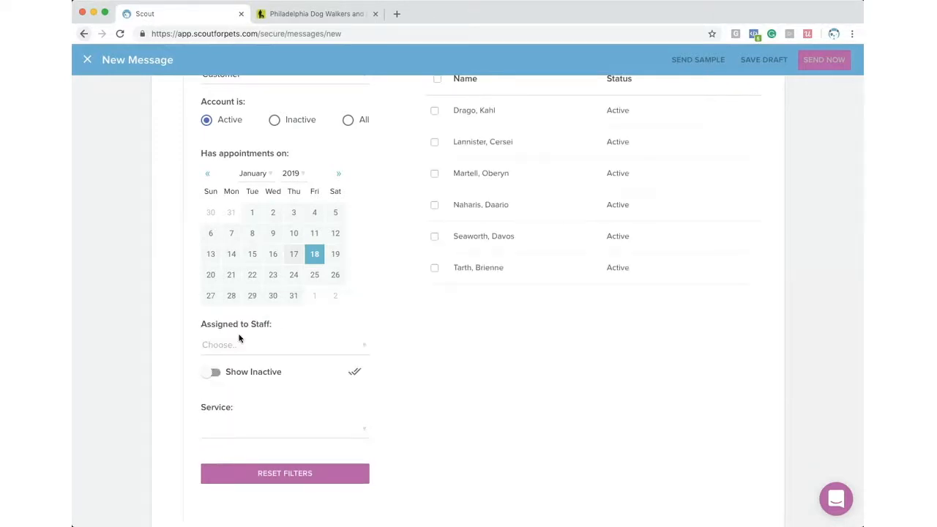
click(242, 432)
click(226, 322)
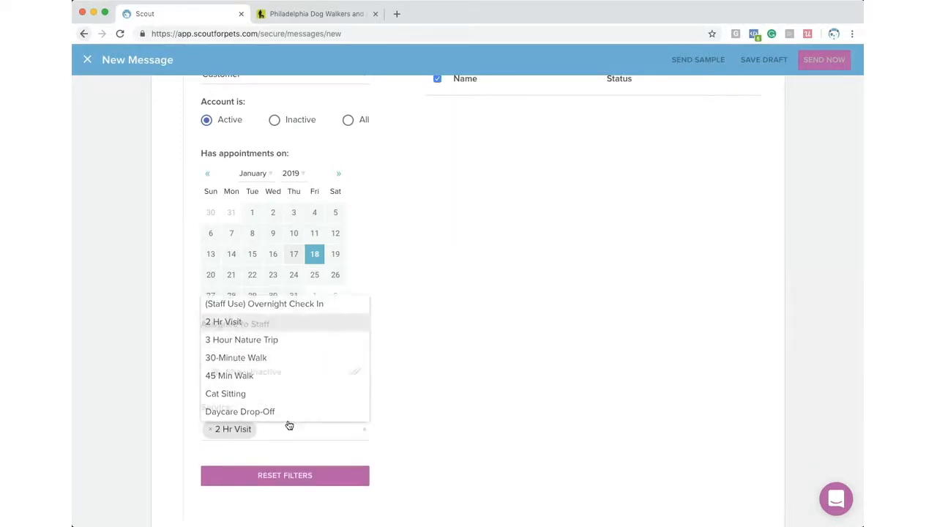
click(297, 438)
click(249, 340)
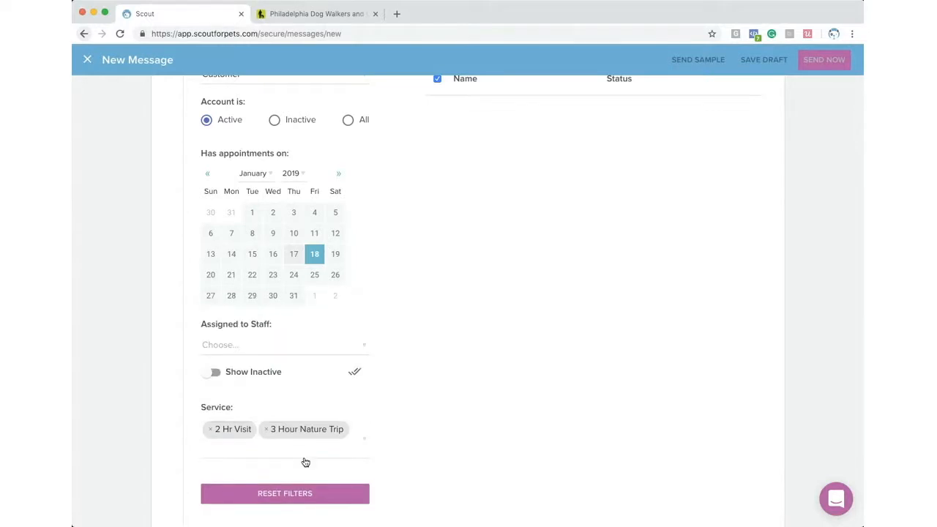
click(306, 454)
click(236, 357)
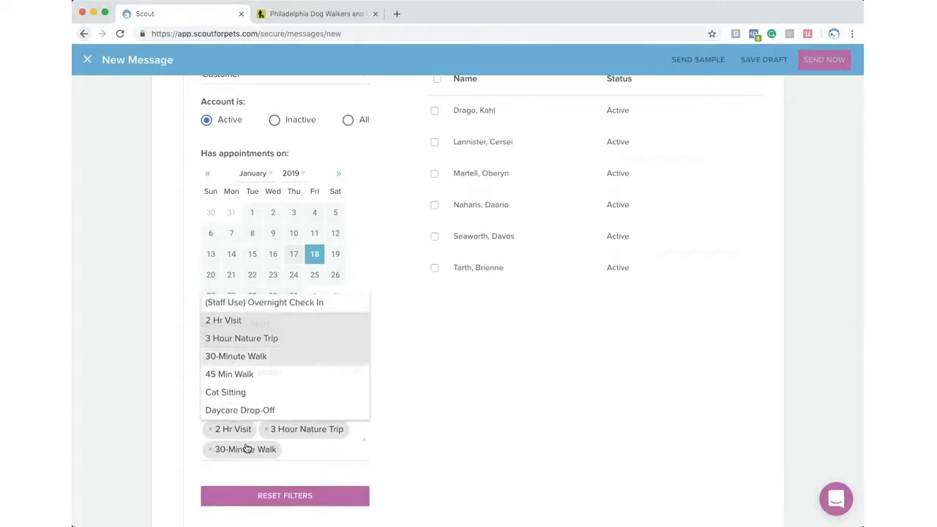
click(295, 451)
click(245, 377)
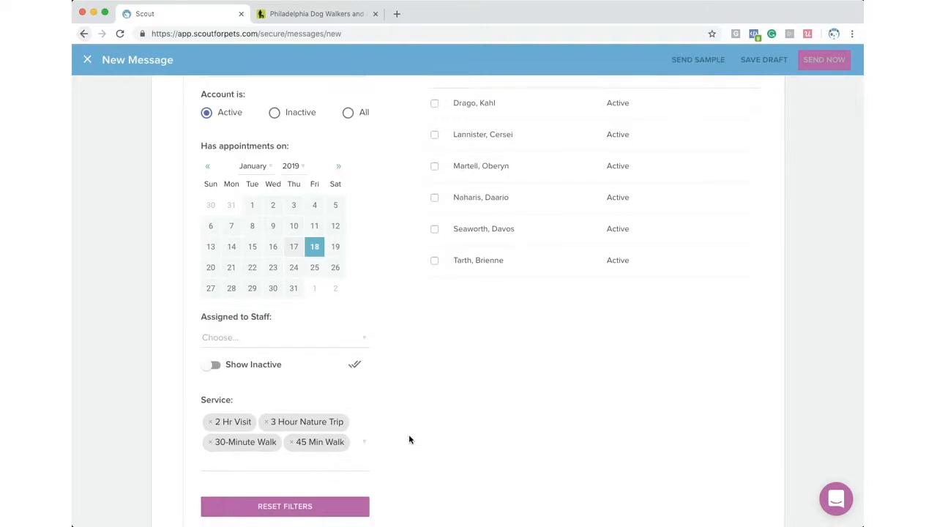
- Select all six listed active customers as the message's recipients
scroll(408, 366, up, 2)
click(437, 143)
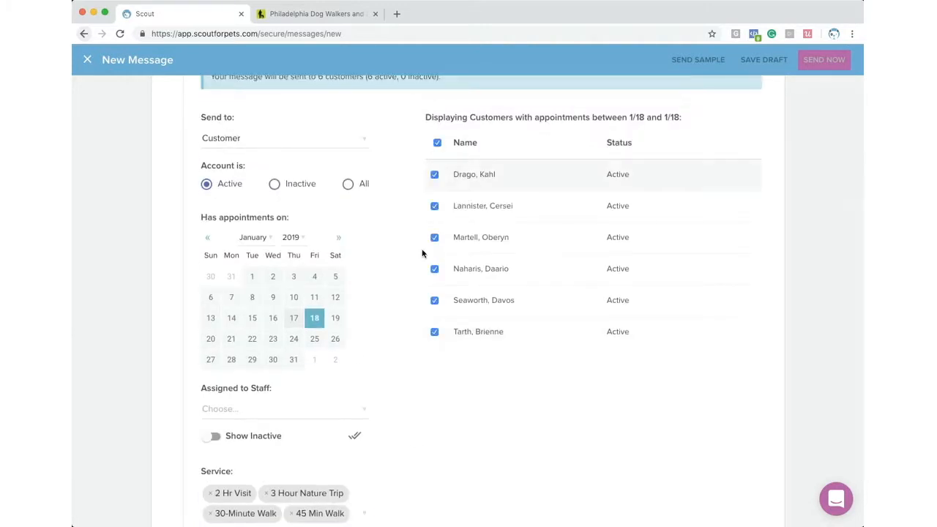
scroll(392, 356, down, 5)
scroll(392, 361, down, 6)
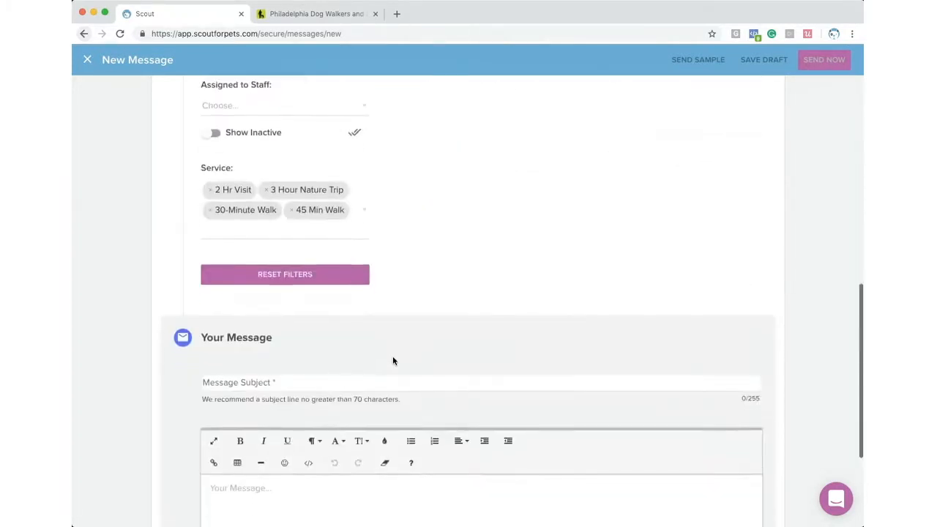
- Enter the subject 'Cancelation Policy Reminder' and placeholder body text
click(282, 210)
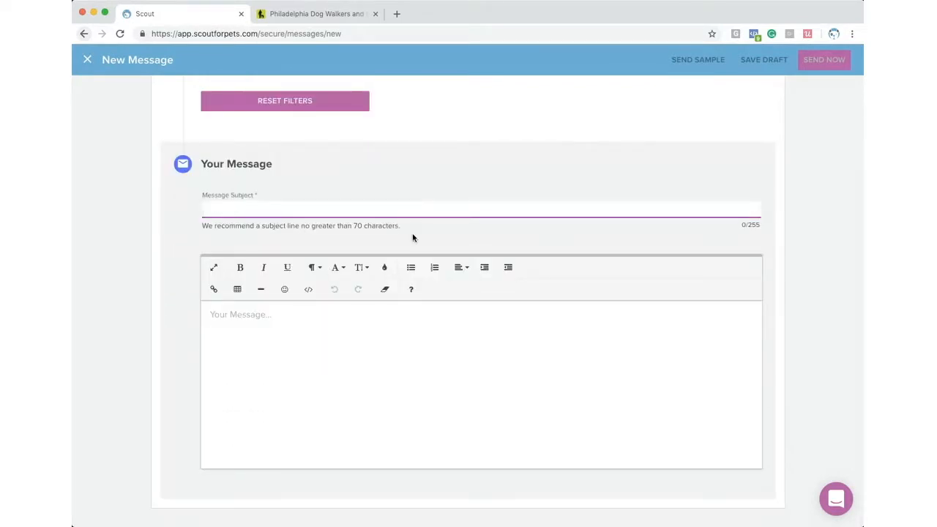
text(Cancela)
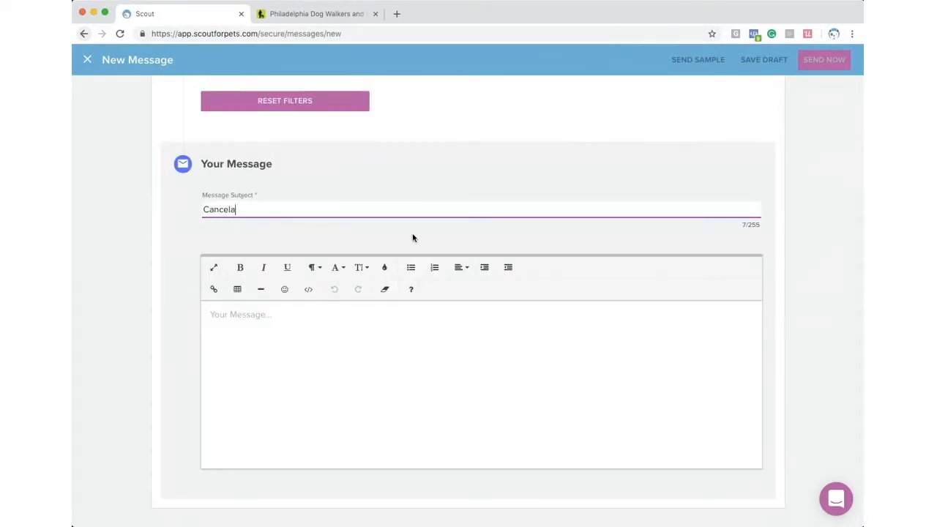
text(tion Policy Reminder)
click(307, 319)
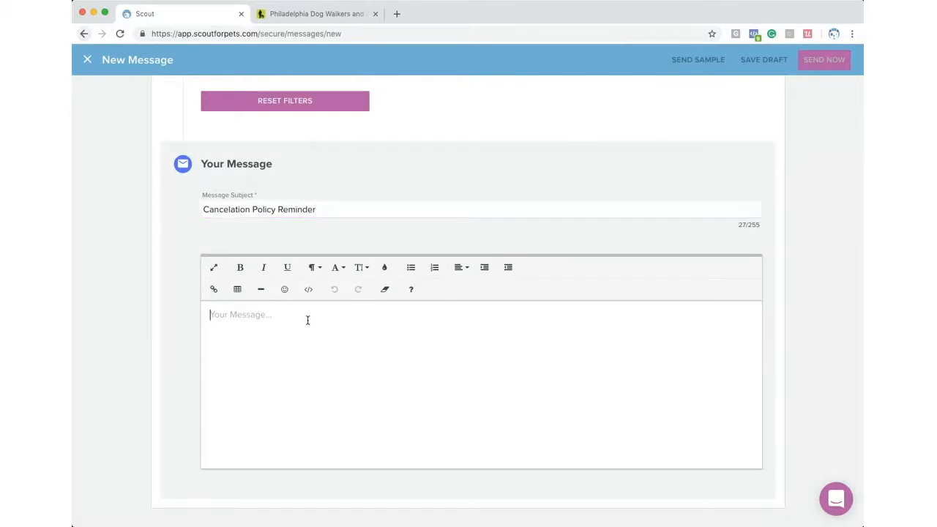
text(LSKJDalkdhfkjsdhfkjsdf)
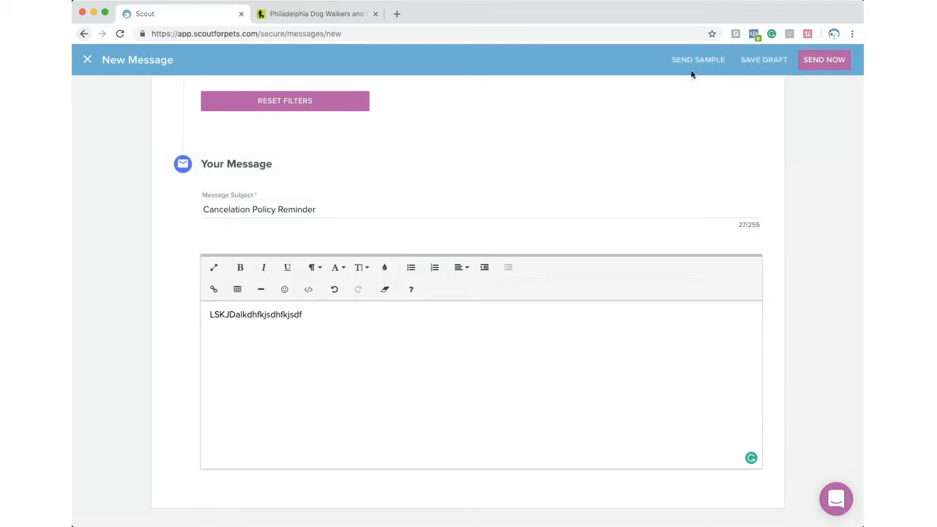
- Send a sample copy of the message to a test e-mail address
click(699, 60)
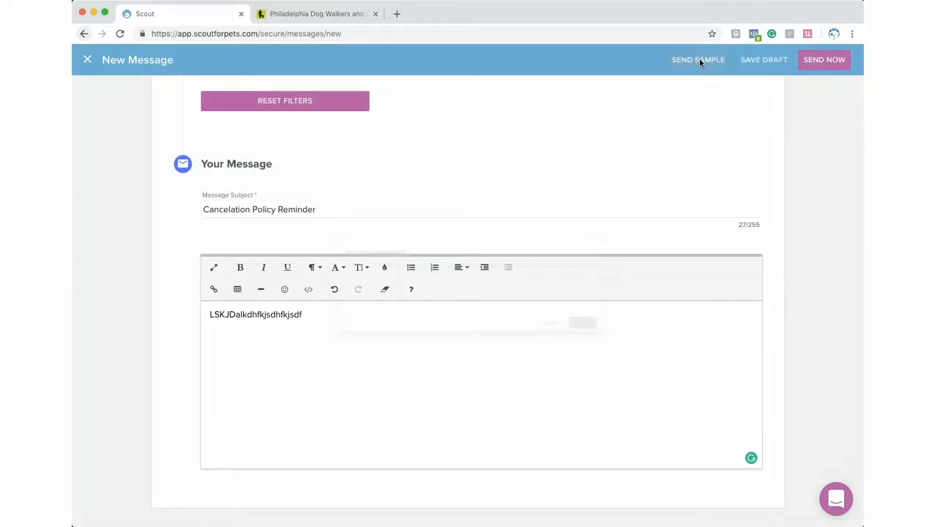
click(298, 285)
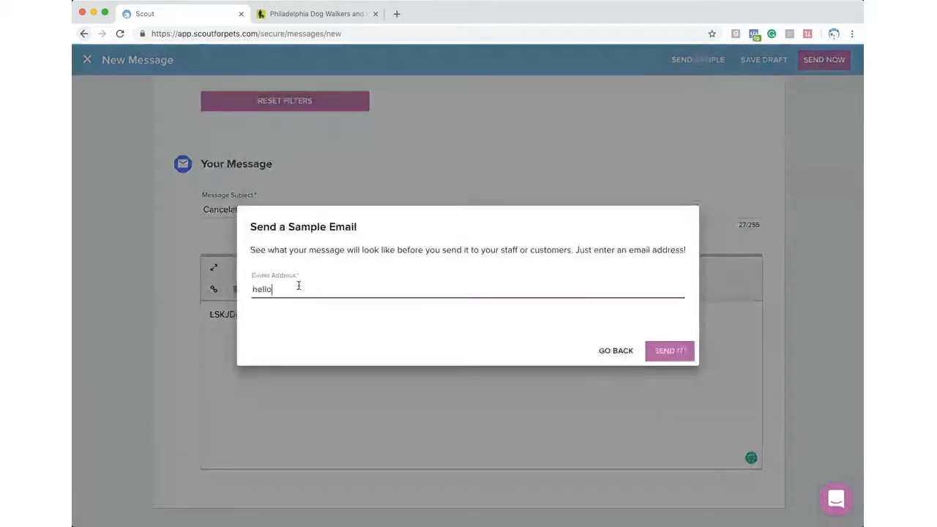
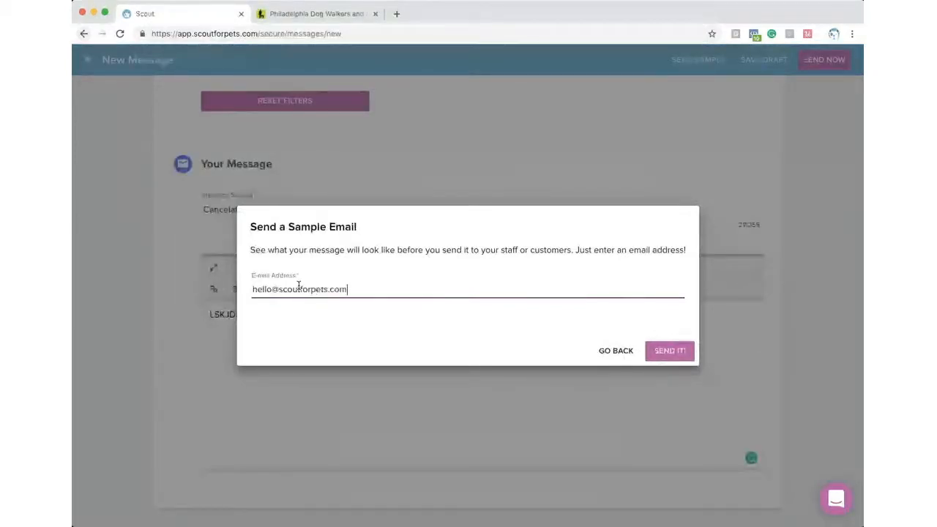
click(655, 344)
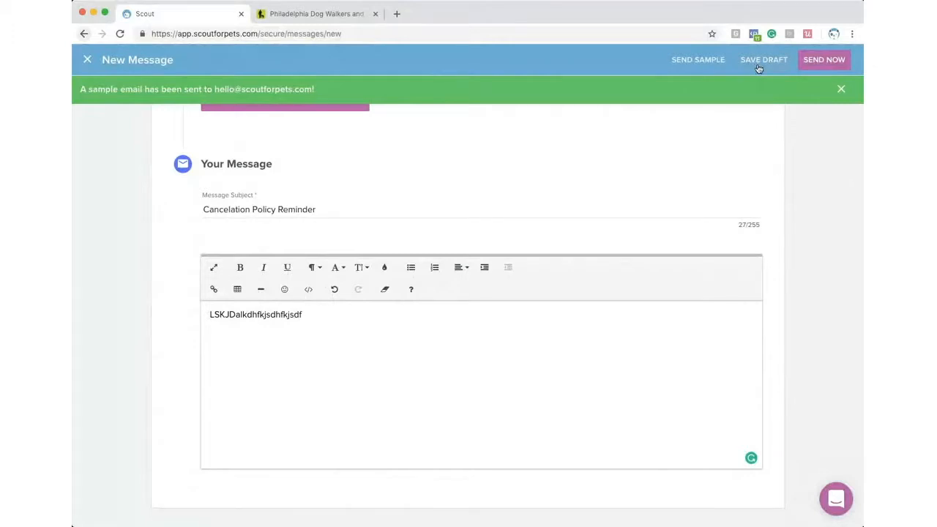
click(819, 63)
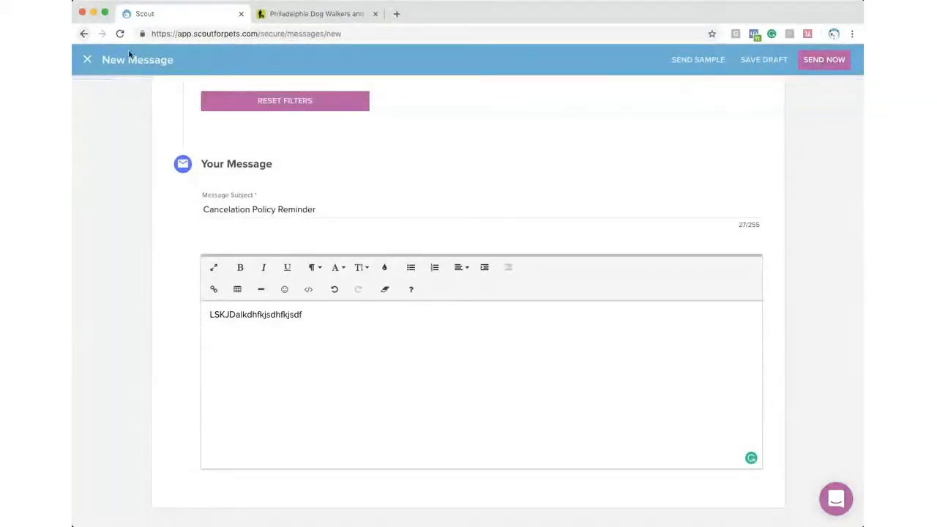
- Discard the unsent message, view the Winter Weather Advisory draft, and return to Customers Drafts
click(89, 60)
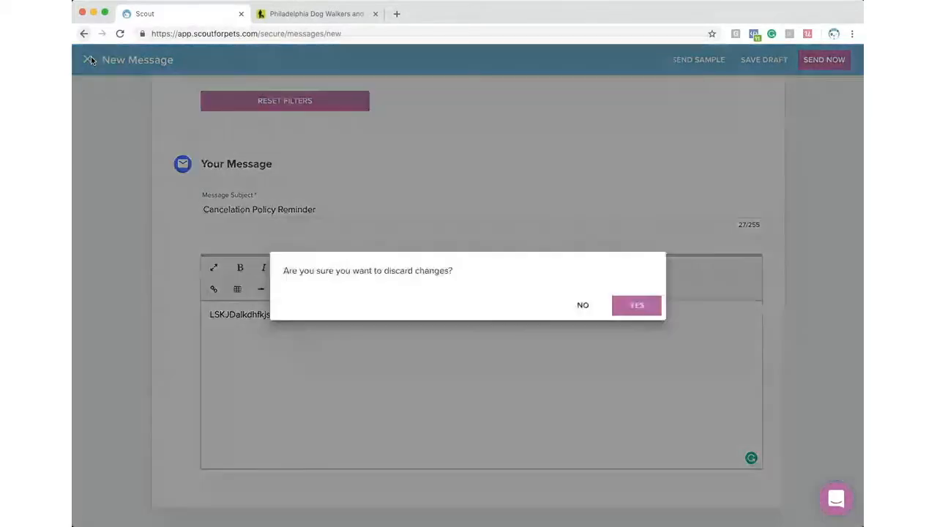
click(652, 306)
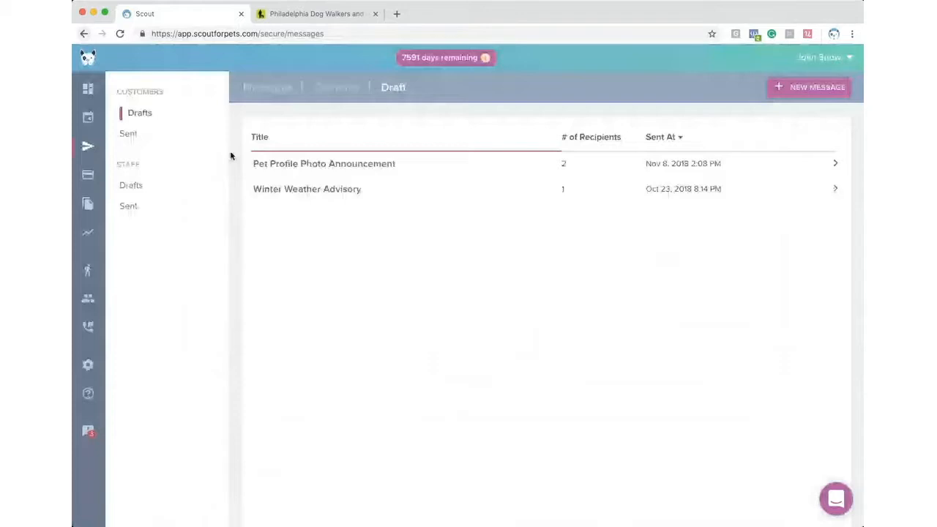
click(430, 184)
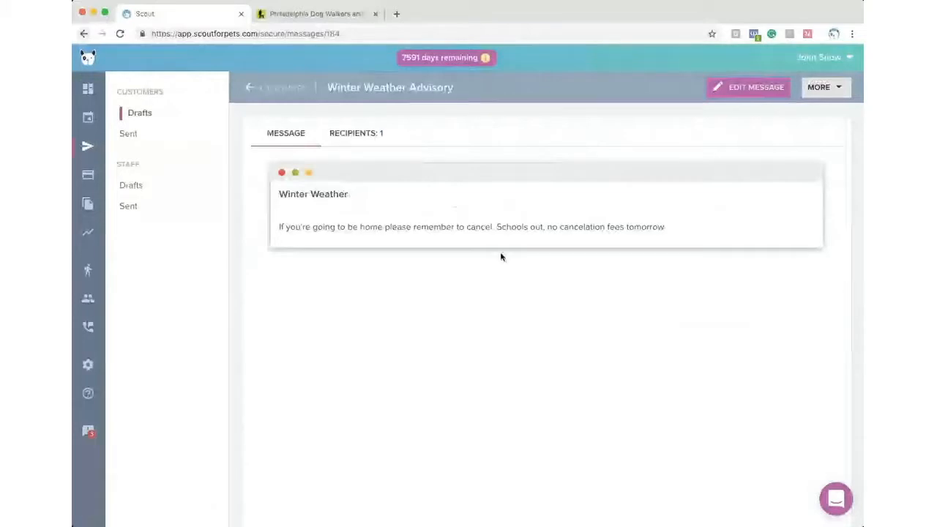
click(841, 87)
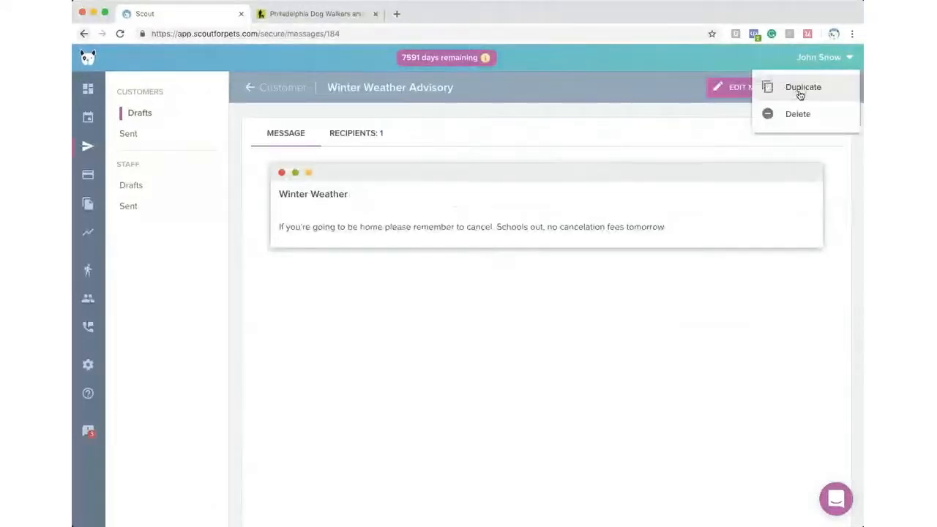
click(138, 114)
click(162, 111)
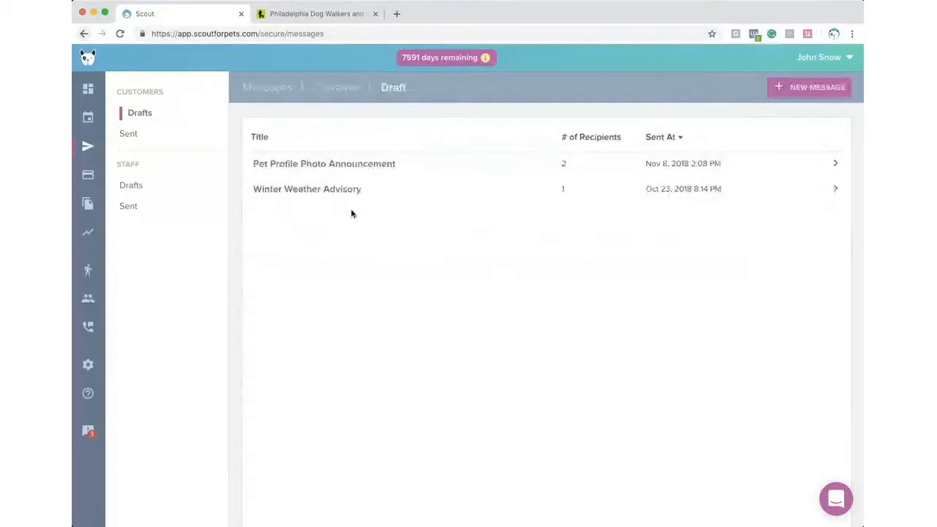
- Open the Pet Profile Photo Announcement draft and scroll through its pet-photo upload message
click(375, 169)
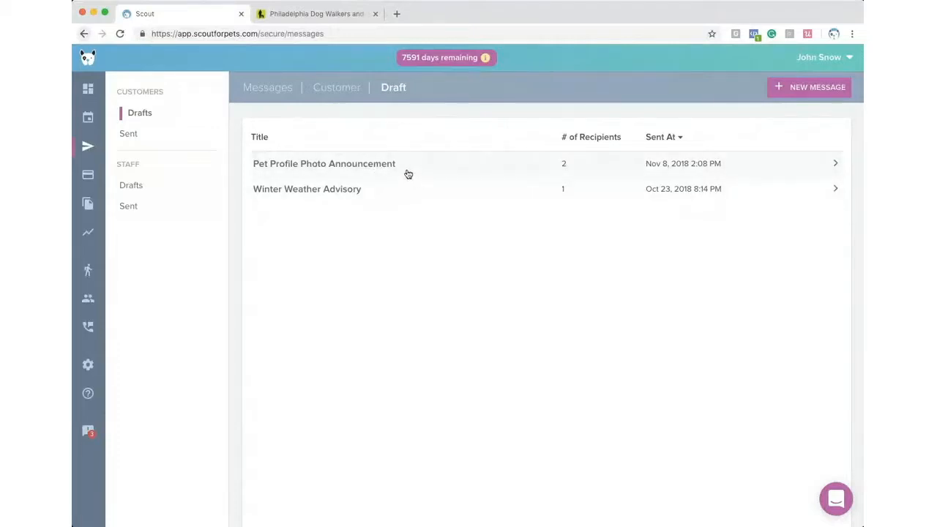
click(458, 173)
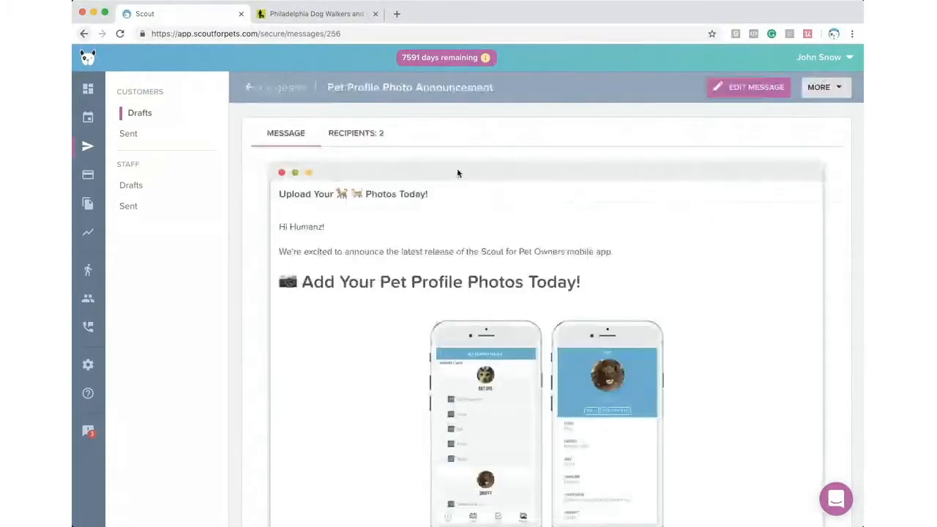
scroll(335, 169, down, 5)
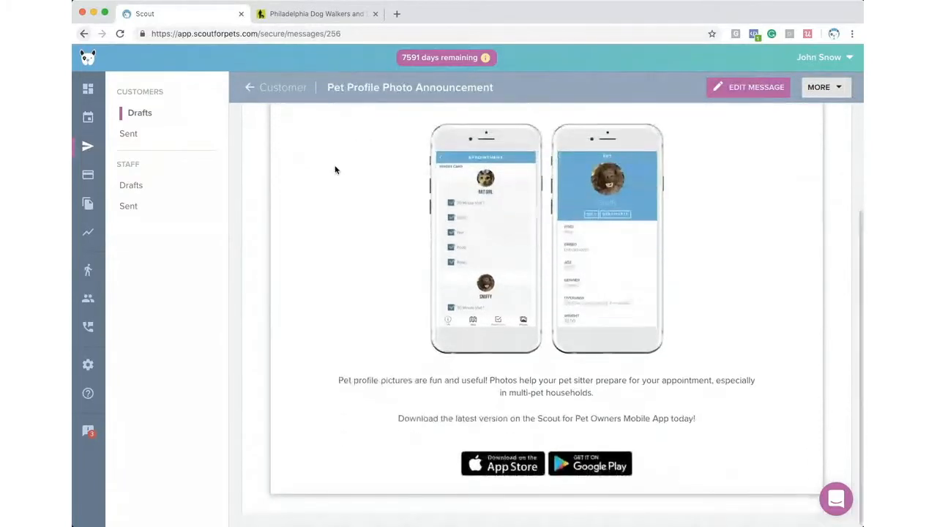
scroll(335, 170, up, 5)
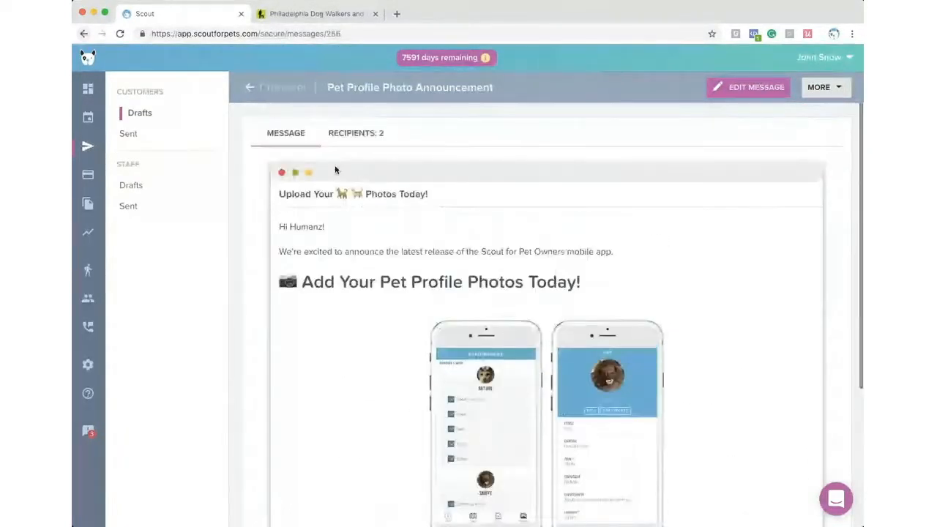
scroll(335, 169, down, 5)
scroll(335, 169, up, 5)
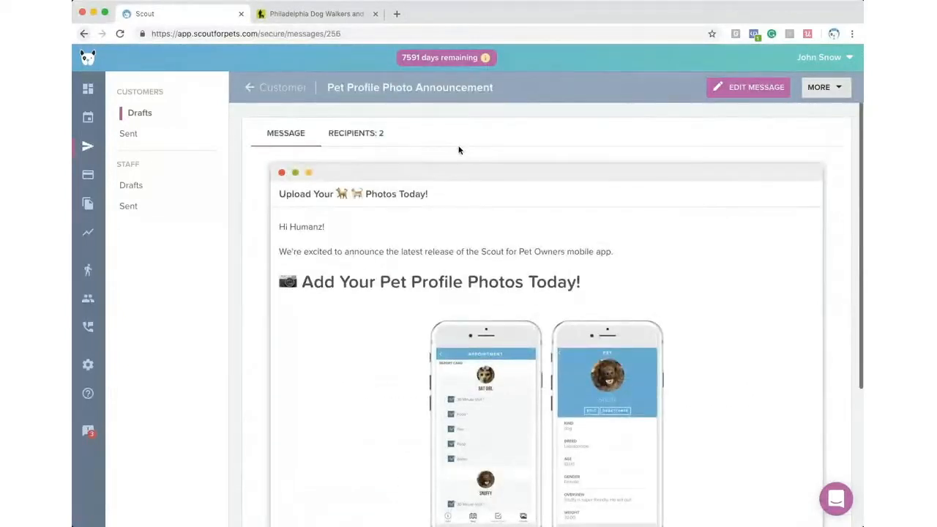
scroll(454, 160, down, 2)
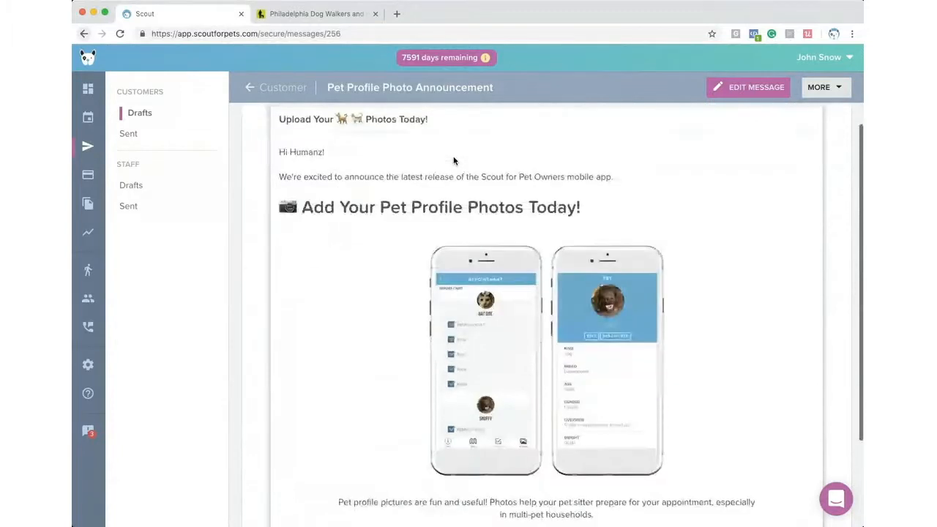
scroll(454, 156, up, 2)
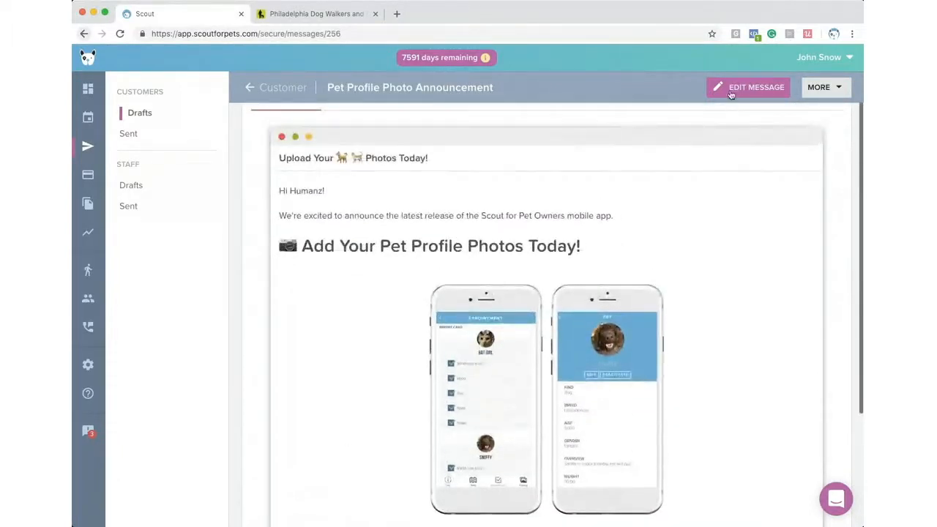
- In the announcement editor, replace the 'Humanz!' greeting with 'Everoney'
click(730, 90)
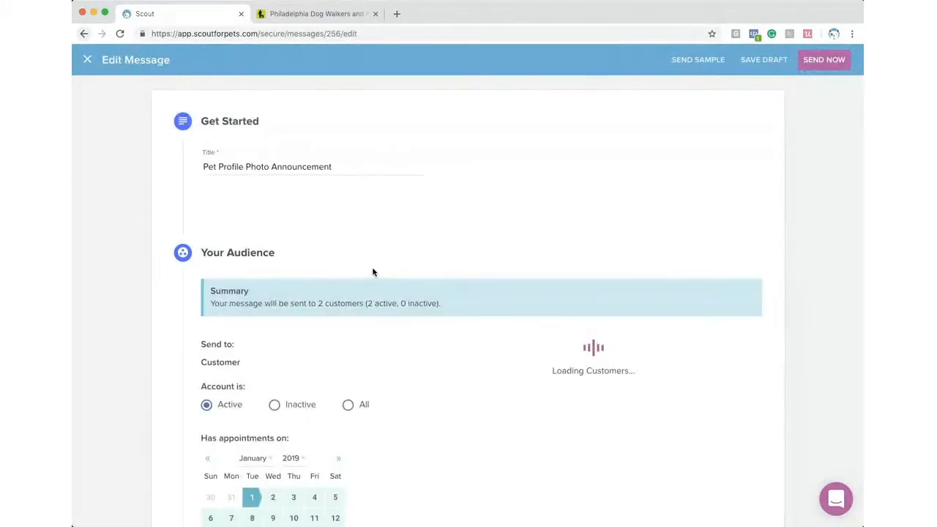
scroll(372, 273, down, 10)
drag(251, 246, 222, 245)
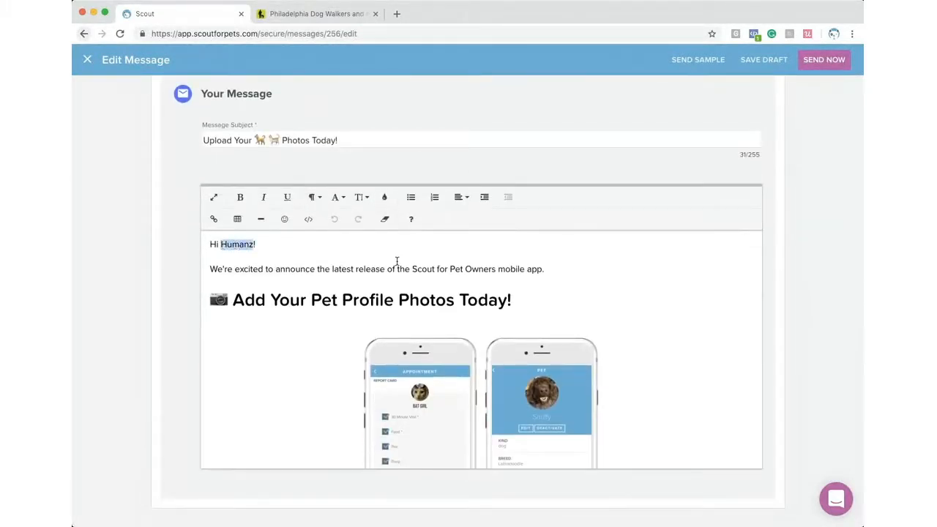
text(Ev)
text(erone)
text(y)
scroll(410, 235, up, 10)
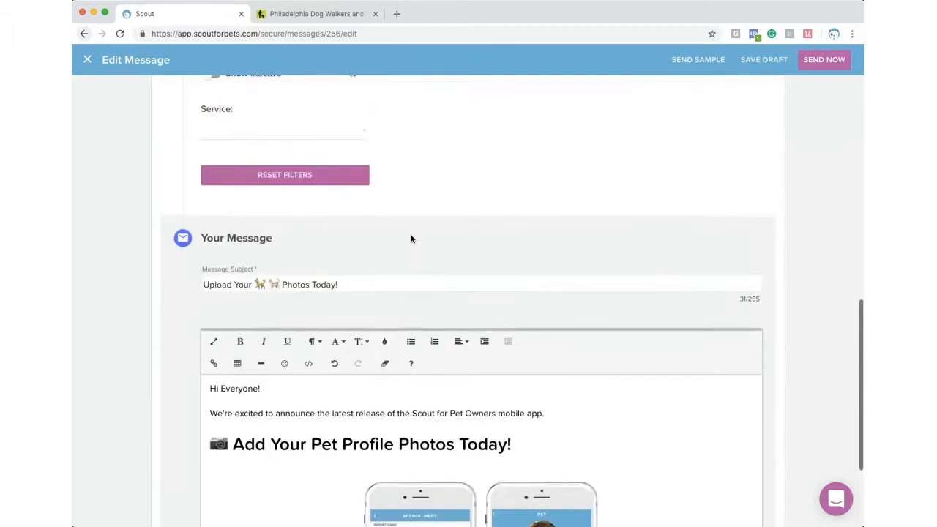
scroll(410, 238, up, 3)
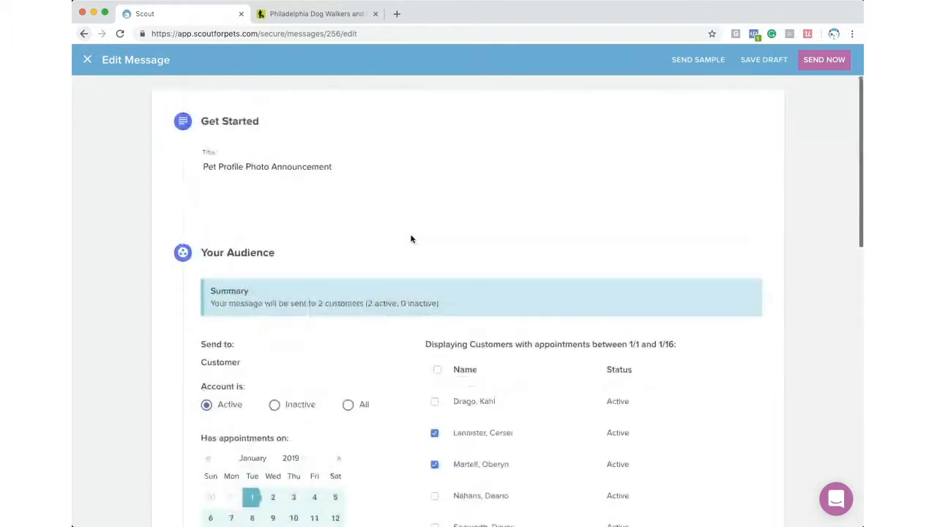
- Discard the unsaved greeting change and switch to the Sent customer messages
click(88, 58)
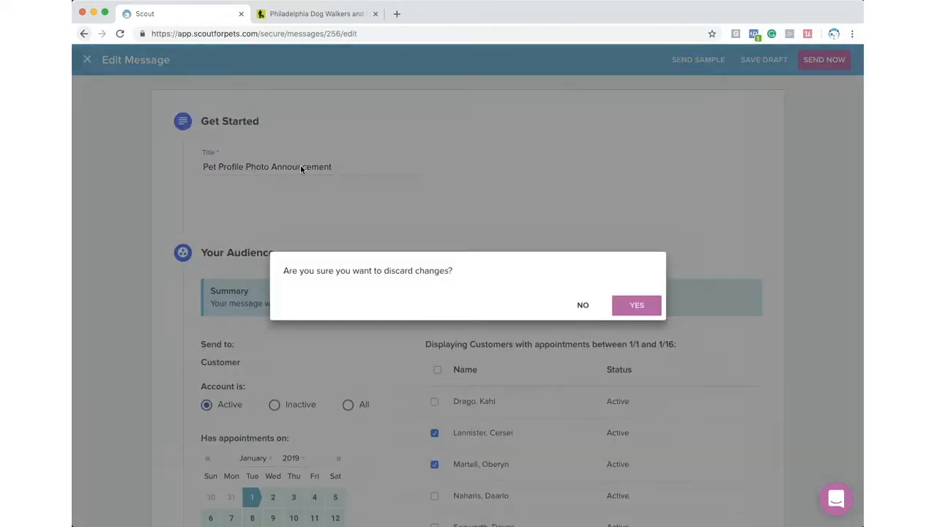
click(638, 309)
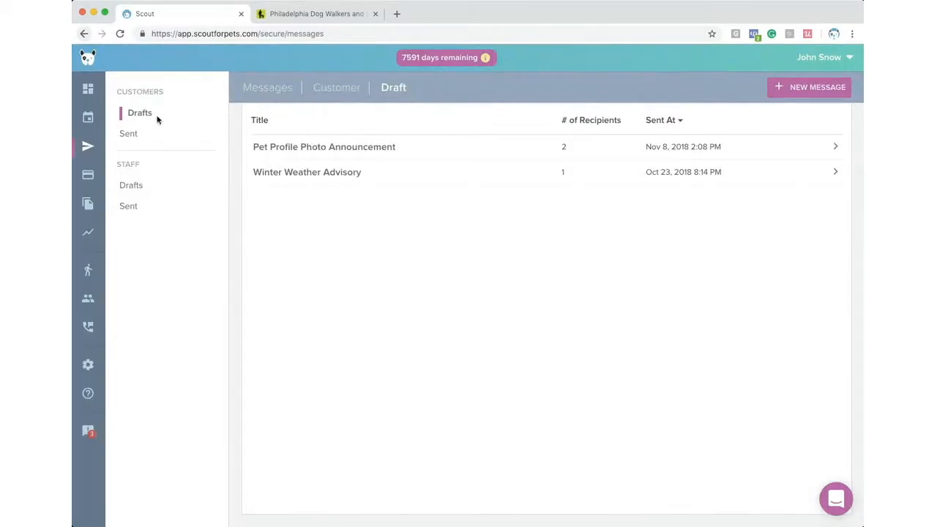
click(128, 135)
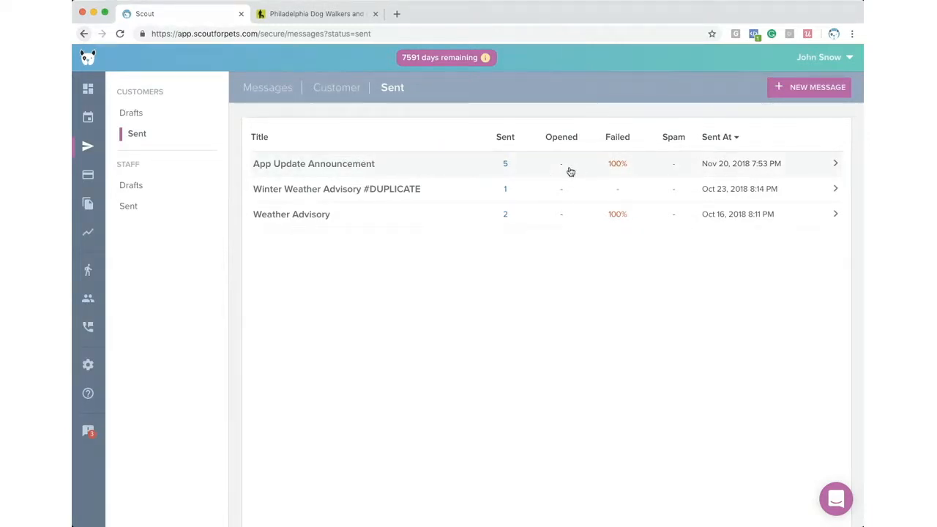
- Check the App Update Announcement's Sent, Opened, Failed and Spam recipients, then open Billing
click(566, 171)
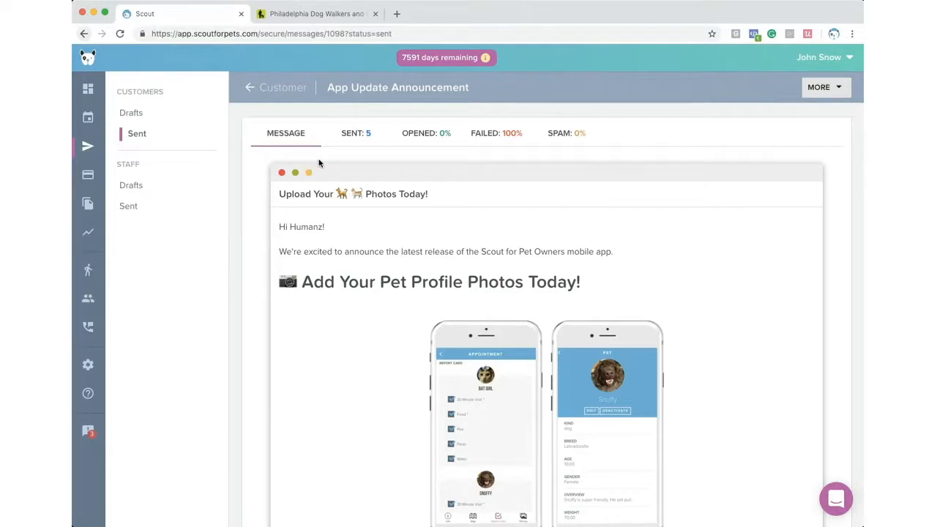
click(355, 138)
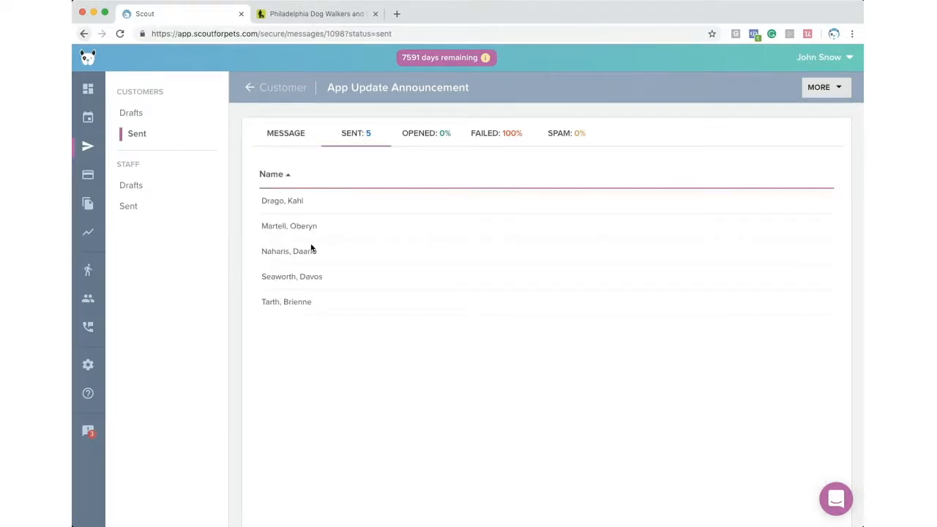
click(412, 134)
click(477, 136)
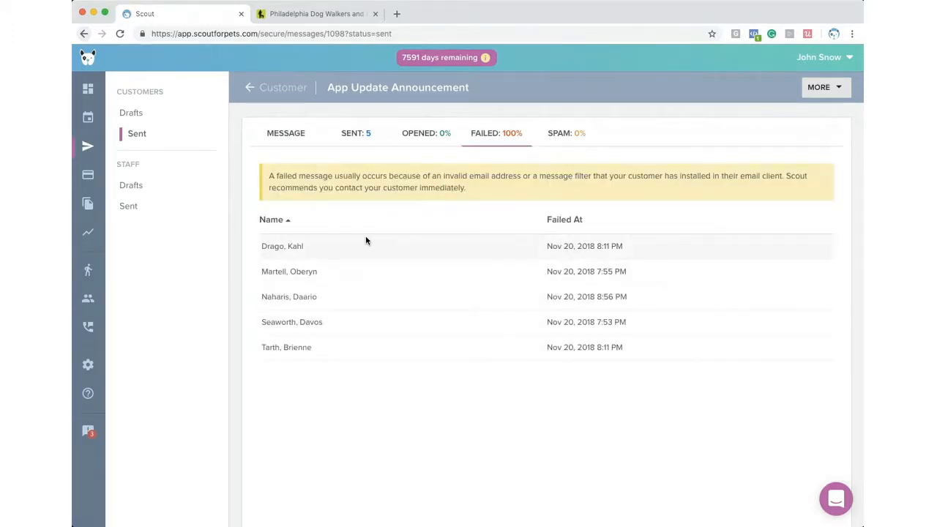
click(541, 139)
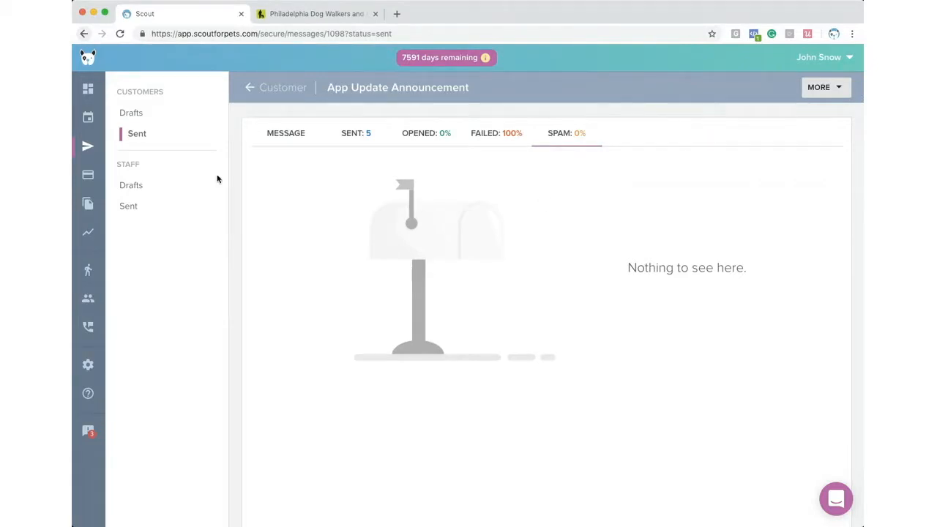
click(477, 132)
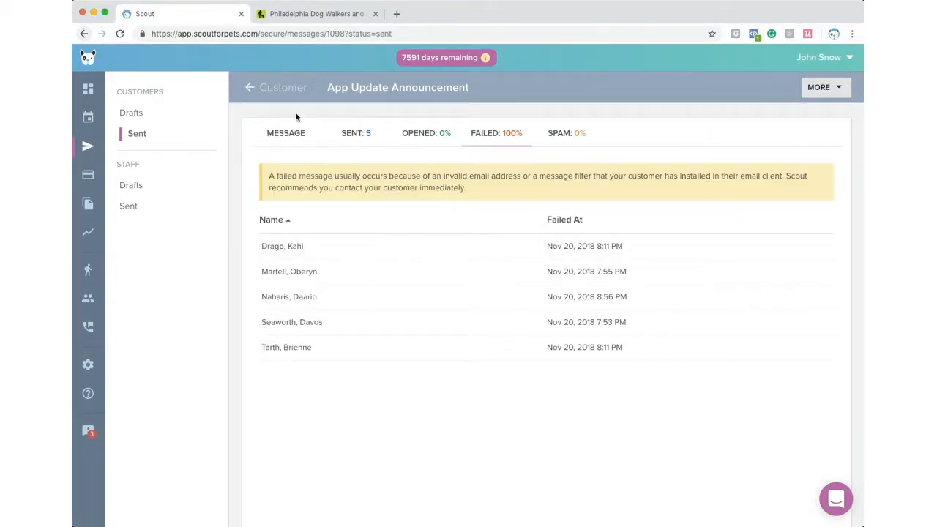
click(250, 89)
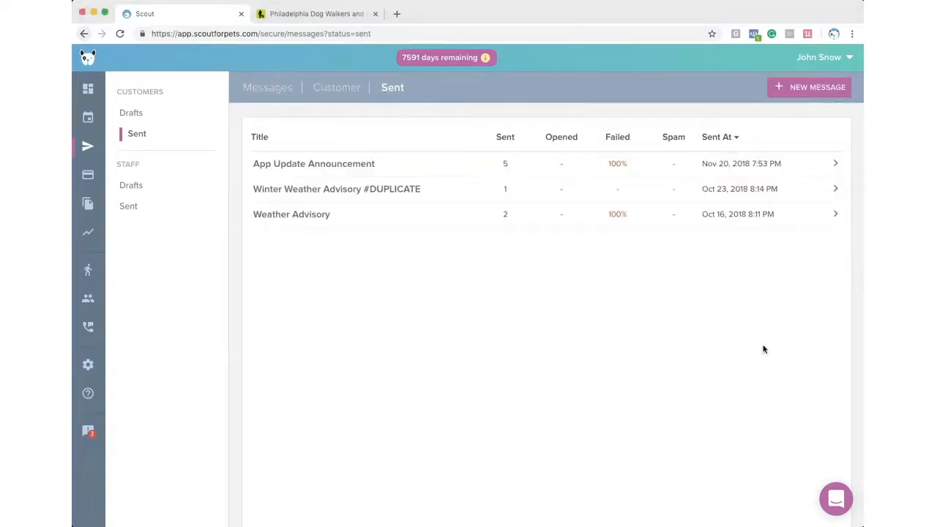
click(87, 175)
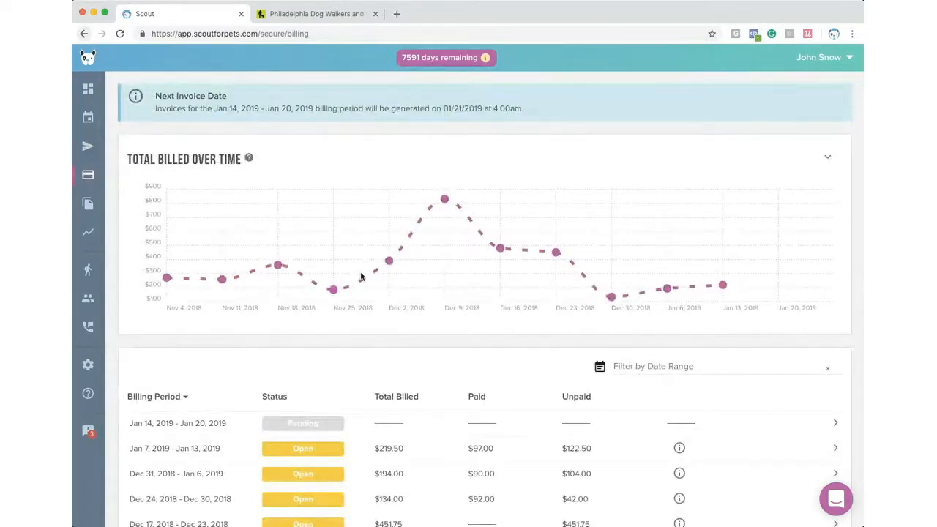
- Show the Jan 7–13, 2019 revenue breakdown: $219.50 billed, $7.87 CC fees, $211.63 net
scroll(317, 357, down, 2)
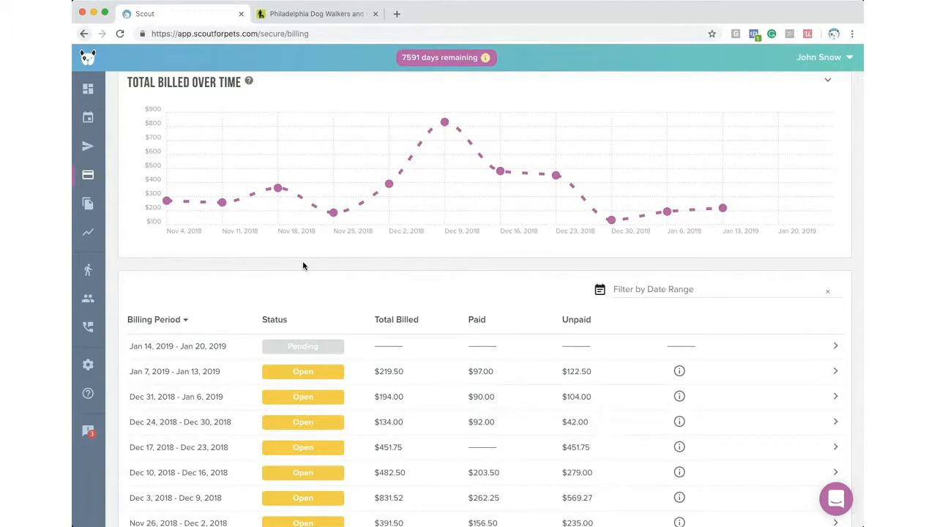
scroll(257, 255, down, 2)
mouse_move(680, 332)
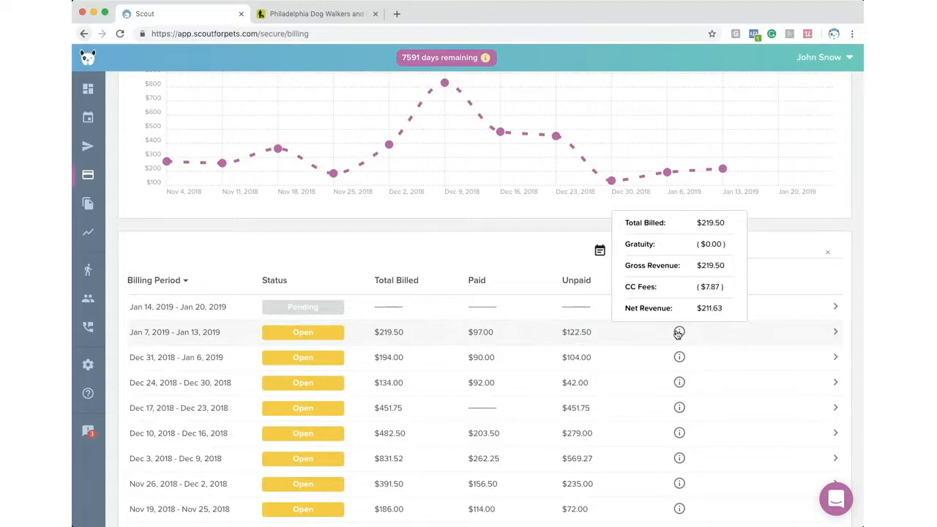
- Open the Jan 7–13, 2019 invoices, review the closed $97.00 invoice's line items, and return
click(309, 338)
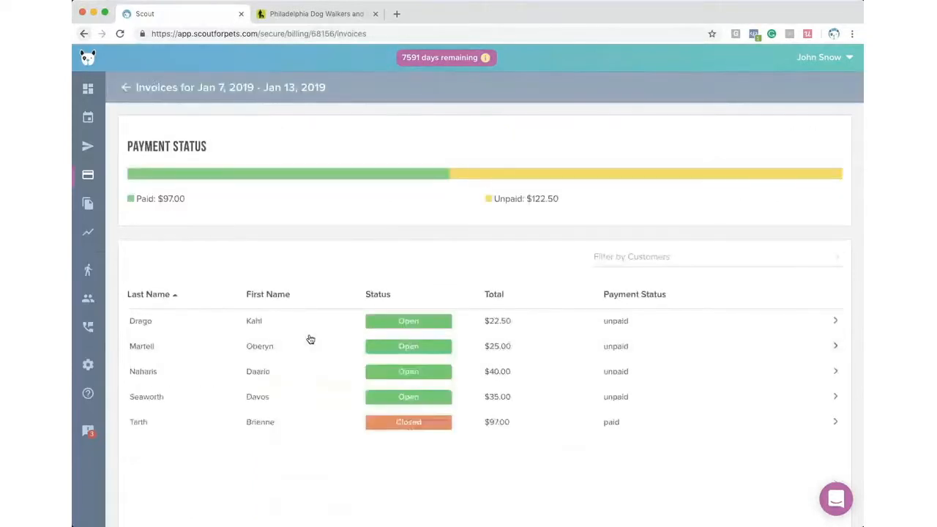
scroll(332, 337, down, 2)
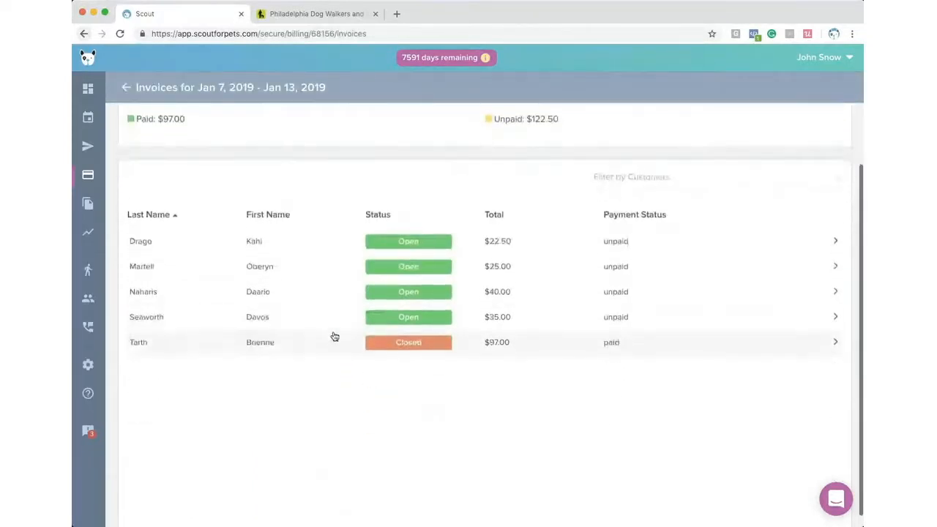
scroll(332, 337, up, 2)
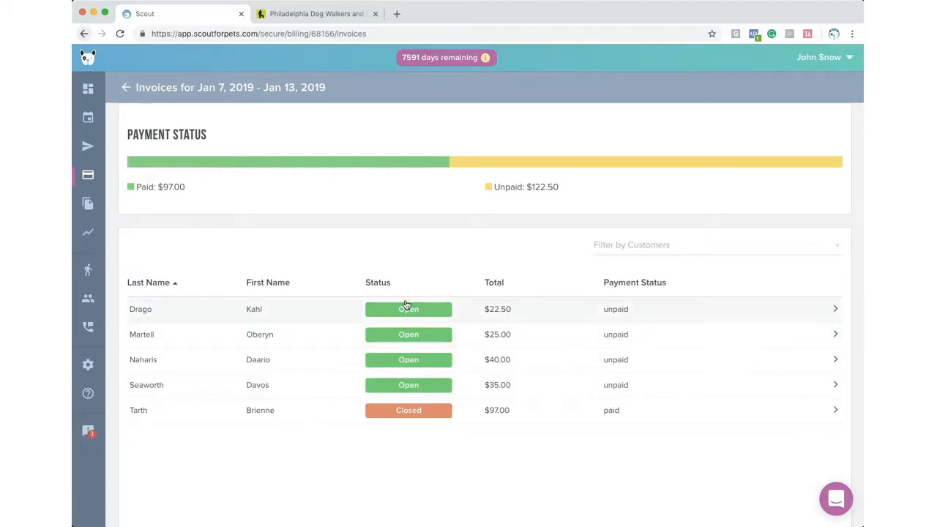
click(440, 414)
scroll(379, 376, down, 3)
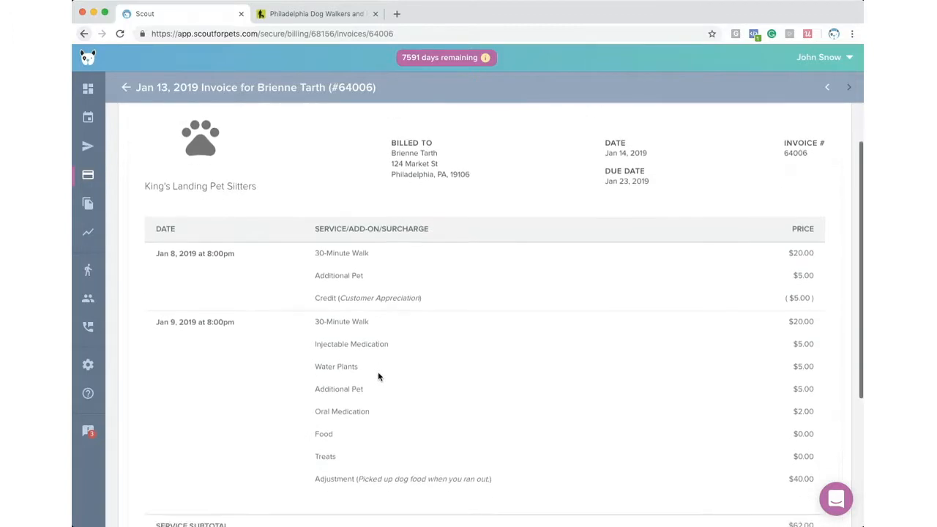
scroll(378, 376, down, 5)
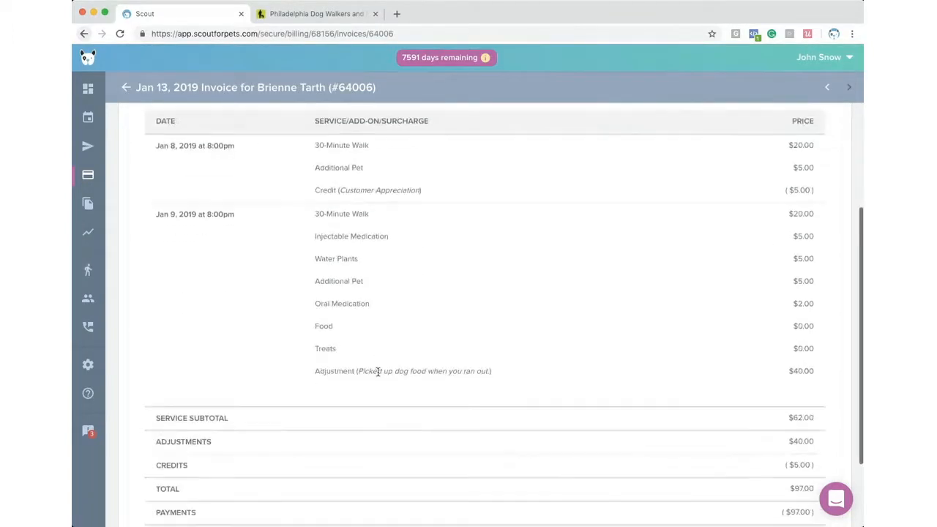
scroll(379, 374, up, 3)
scroll(379, 375, up, 5)
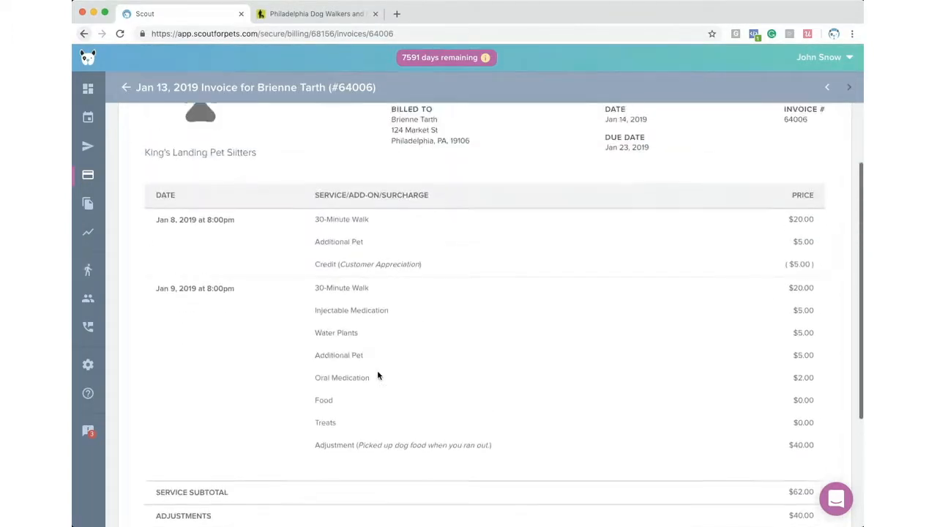
scroll(379, 376, down, 8)
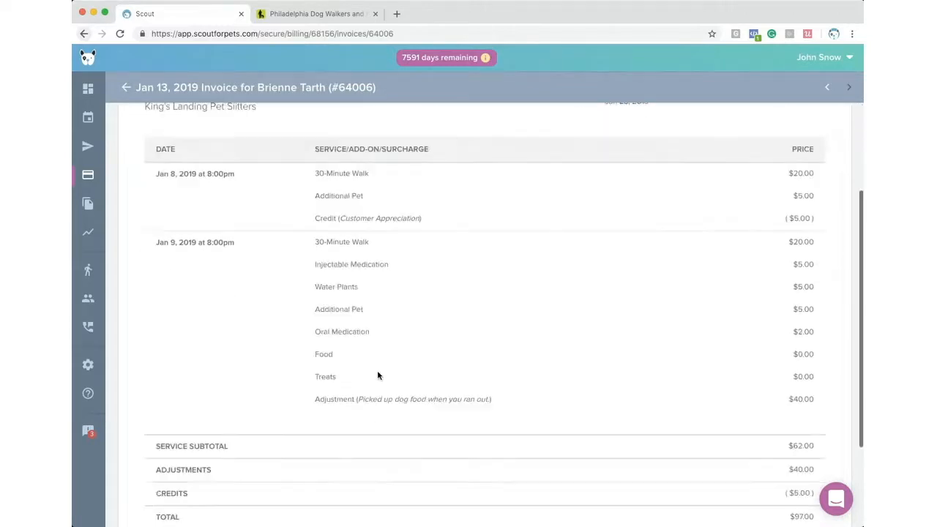
scroll(379, 376, up, 8)
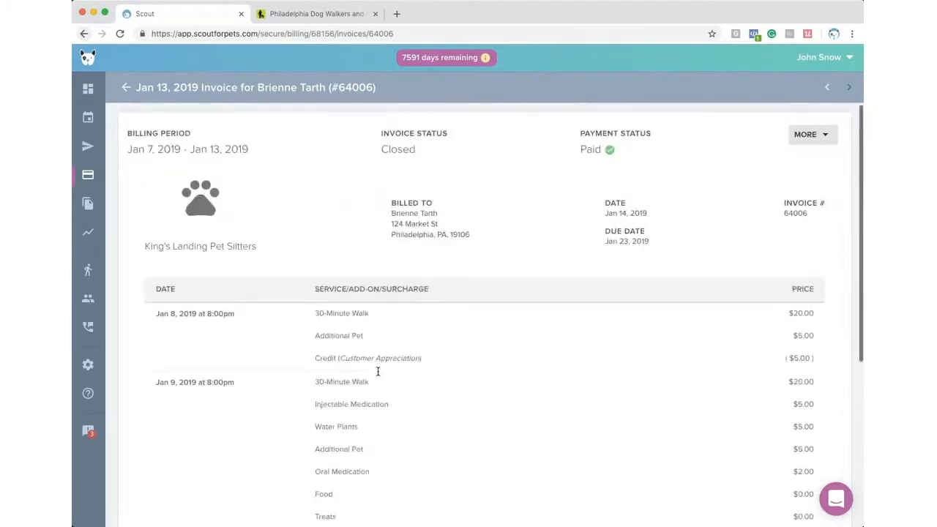
click(127, 90)
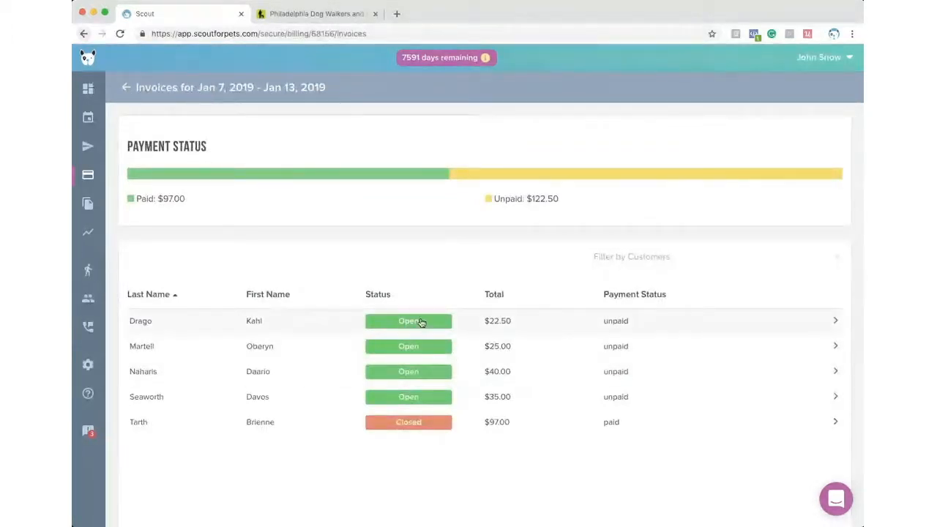
- Apply a $5.00 'Customer Appreciation' credit to the first invoice's Jan 8, 2019 10:45am appointment
click(414, 320)
click(809, 140)
click(805, 139)
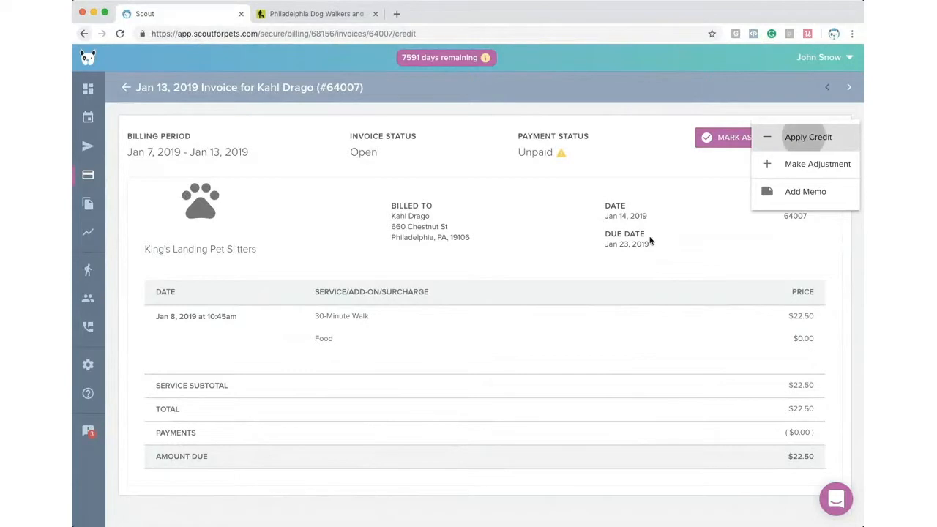
click(380, 253)
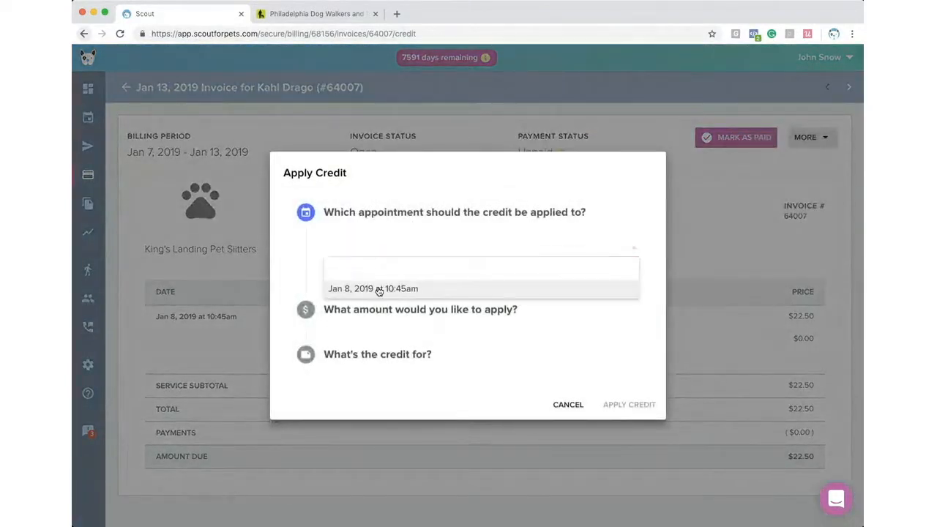
click(377, 290)
click(368, 313)
text(5)
key(Tab)
text(Customer)
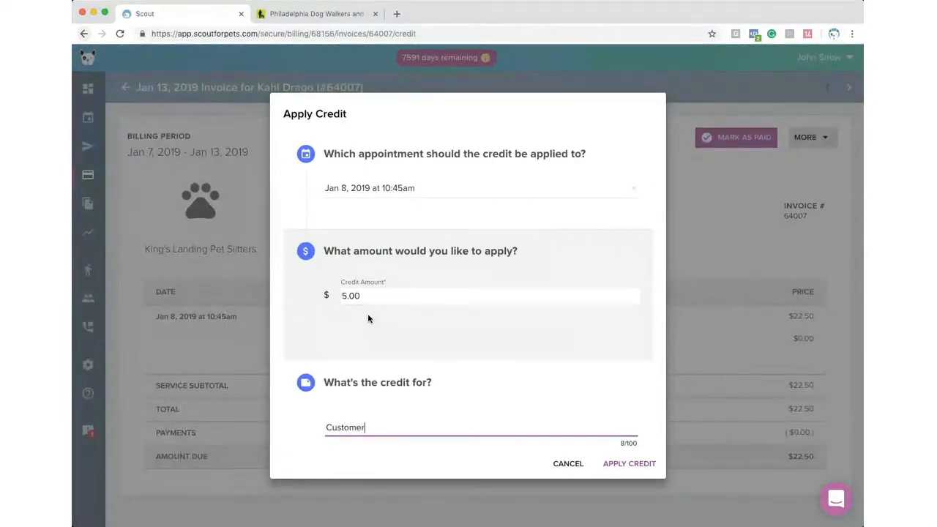
text( Appreciation)
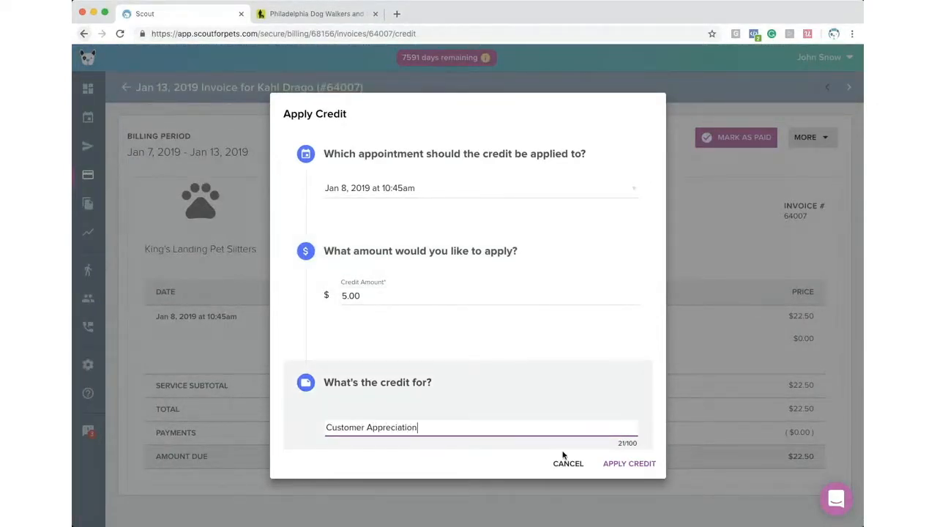
click(623, 469)
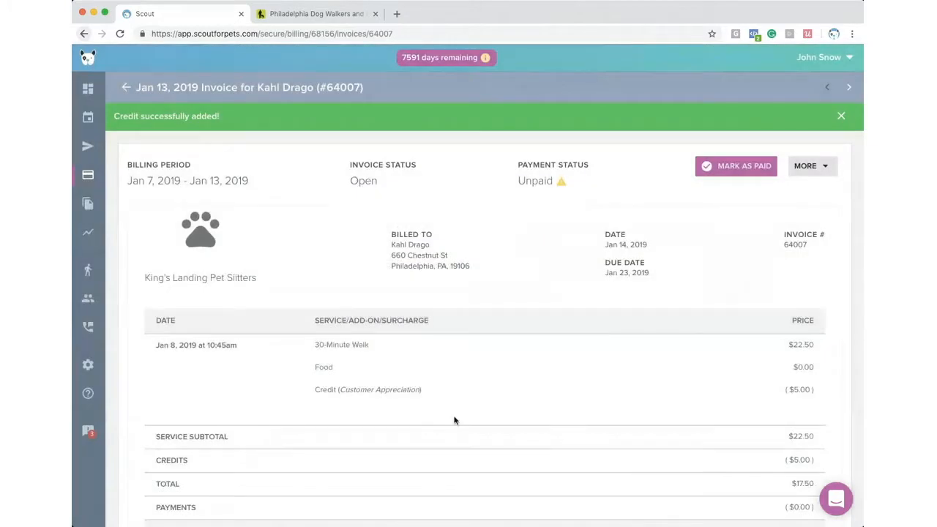
- Make a $40.00 adjustment on the Jan 8 walk, described 'Had to buy you more food.'
click(803, 167)
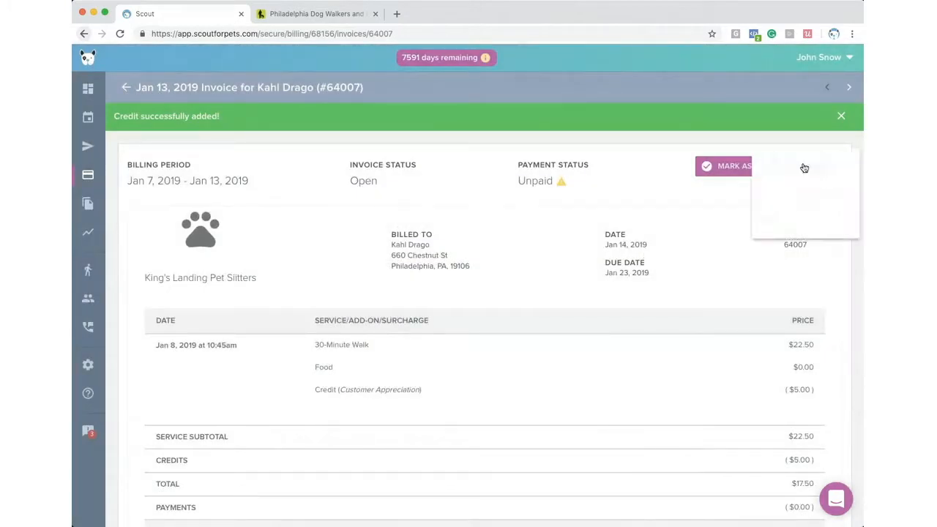
click(813, 192)
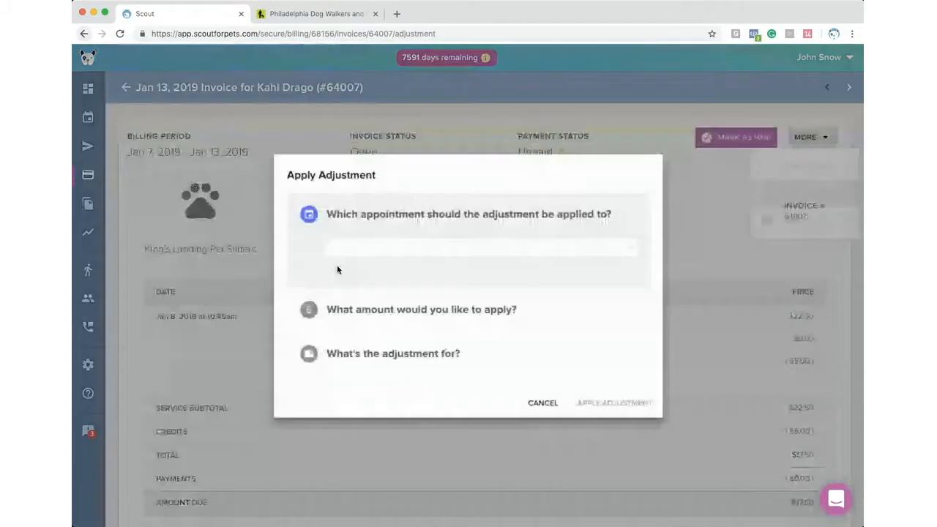
click(341, 265)
click(345, 289)
click(355, 317)
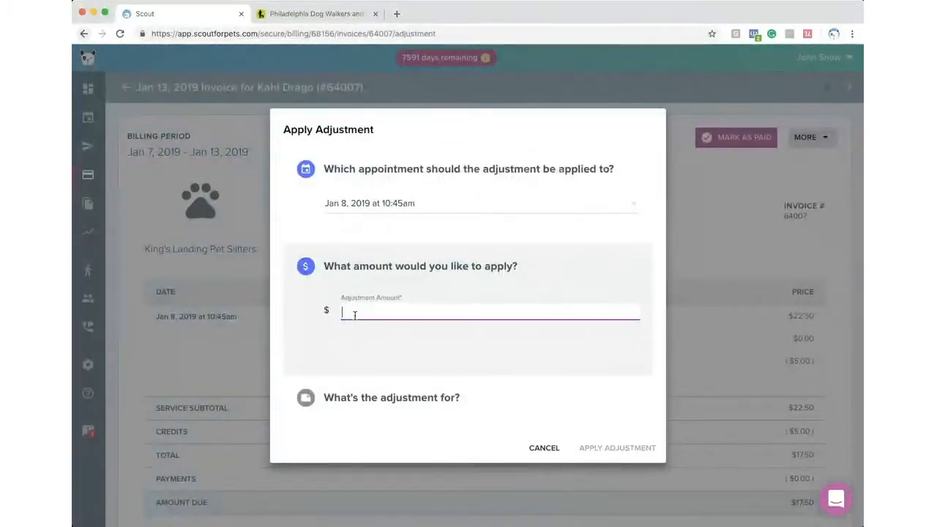
text(40)
key(Tab)
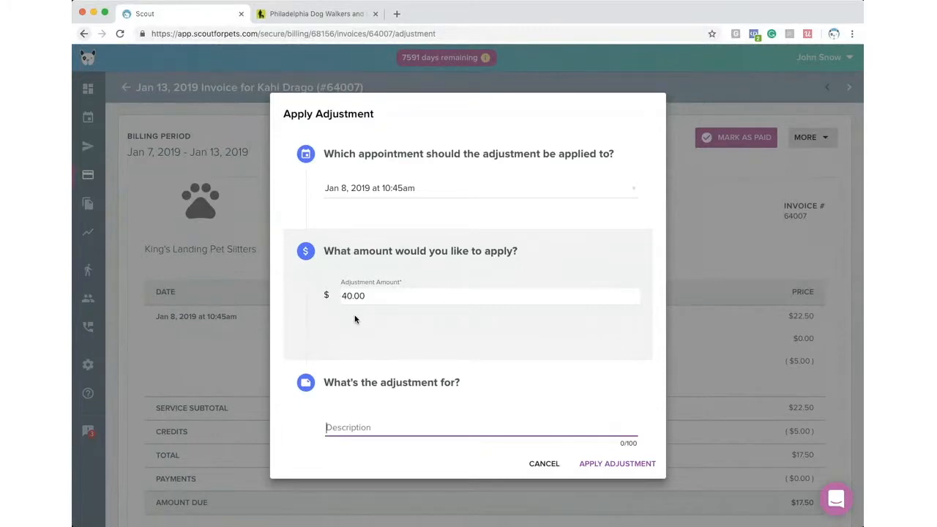
text(Had to buy you more food.)
click(606, 463)
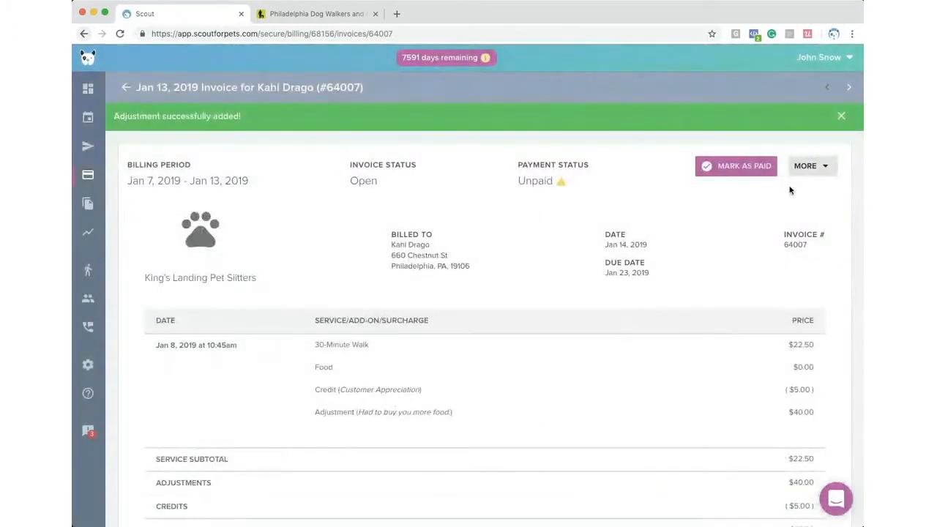
scroll(504, 308, down, 2)
scroll(659, 198, up, 3)
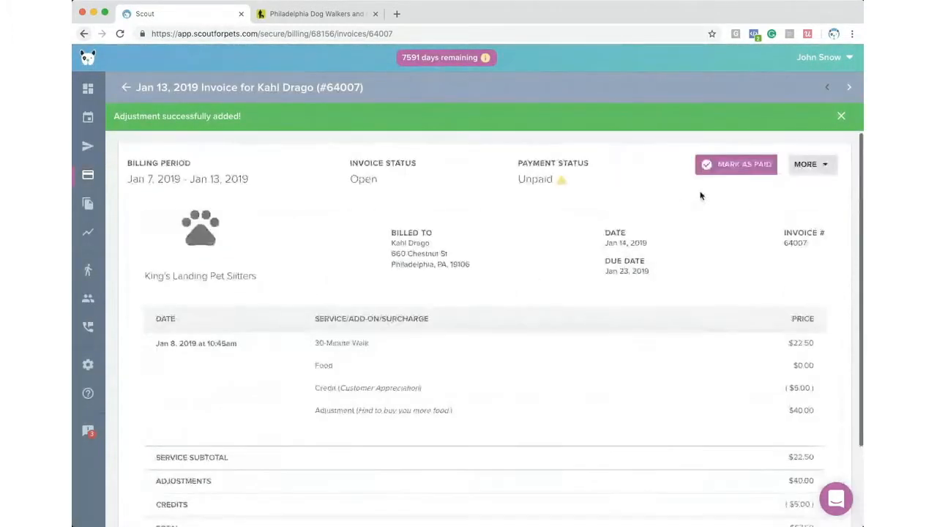
- Add a memo with the e-transfer reference number to the Jan 13, 2019 invoice
click(812, 167)
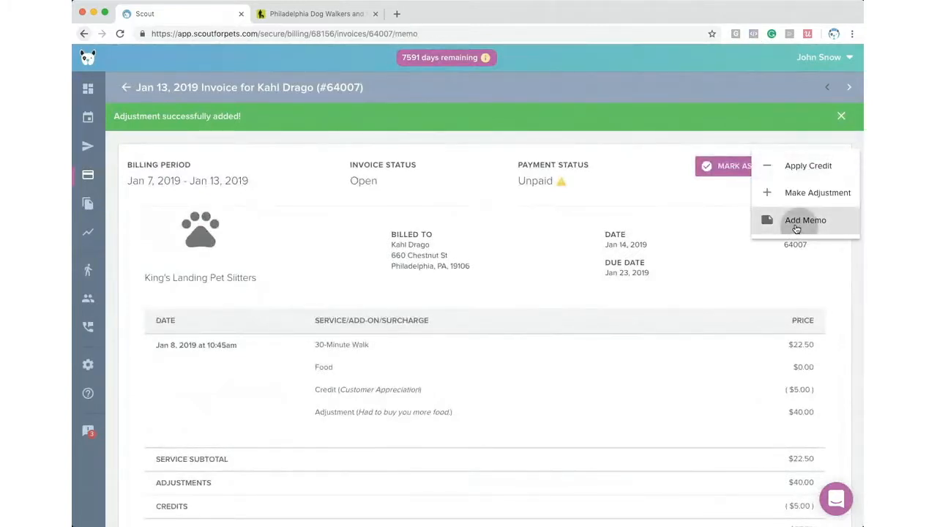
click(798, 224)
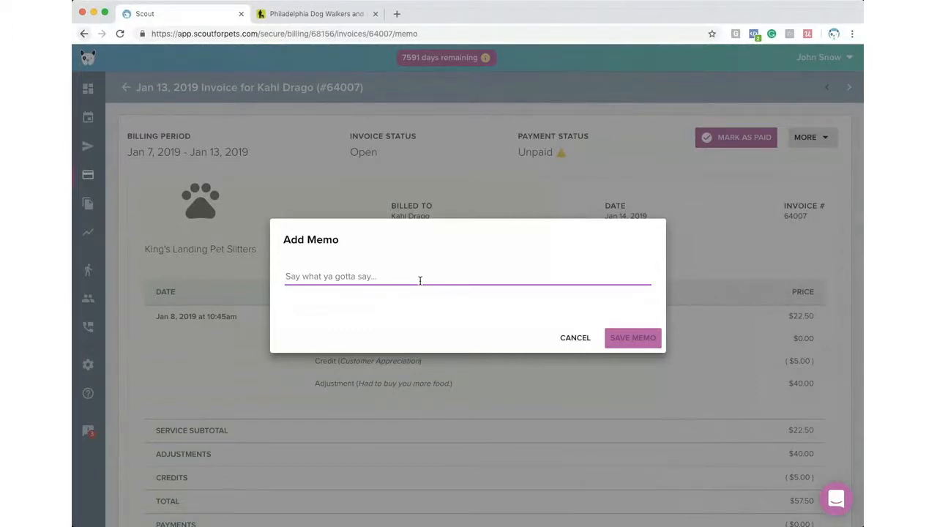
text(Etransf)
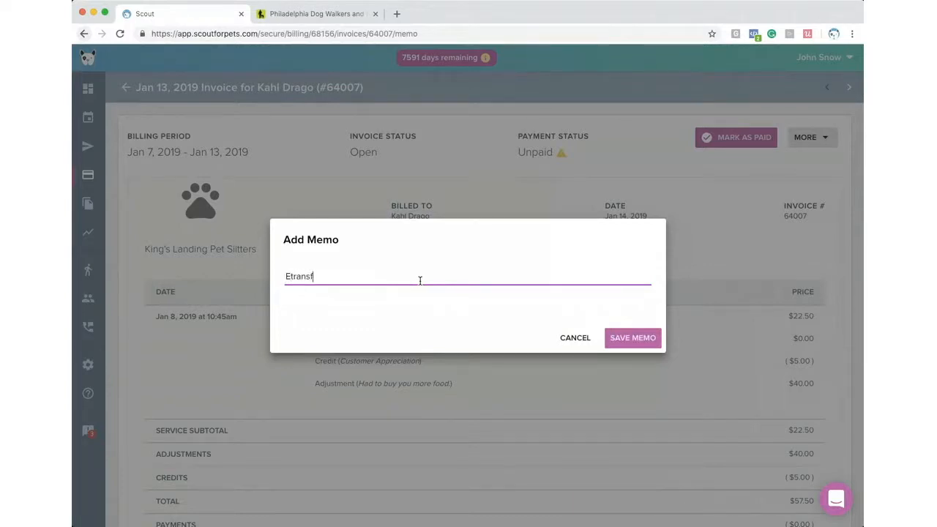
text(er# 12123123123)
click(627, 339)
scroll(524, 348, down, 3)
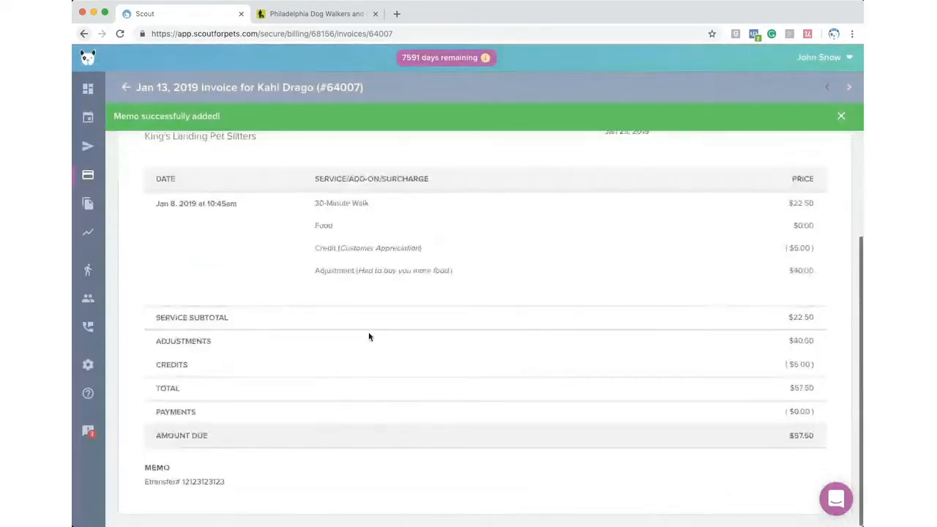
scroll(369, 337, up, 3)
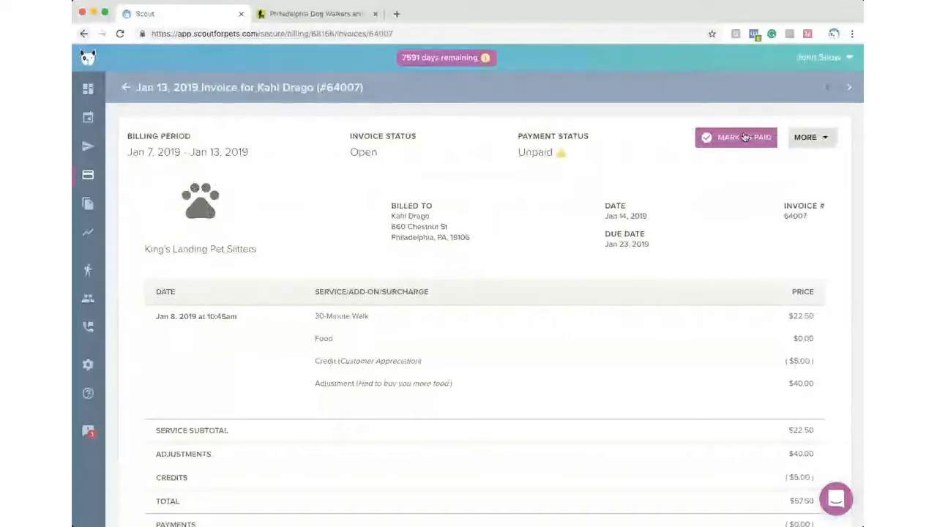
- Mark the $57.50 invoice paid by check with the check number noted, closing it
click(744, 137)
click(345, 241)
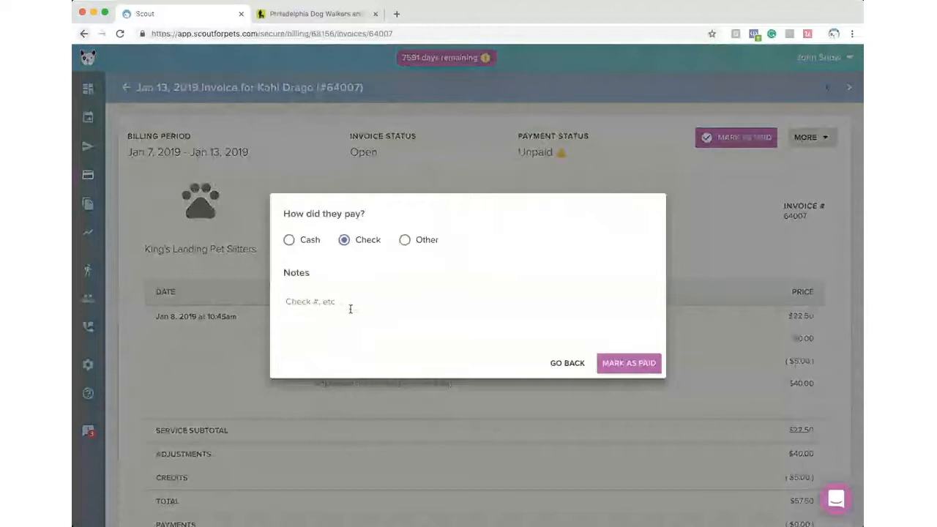
click(350, 308)
text(#1234)
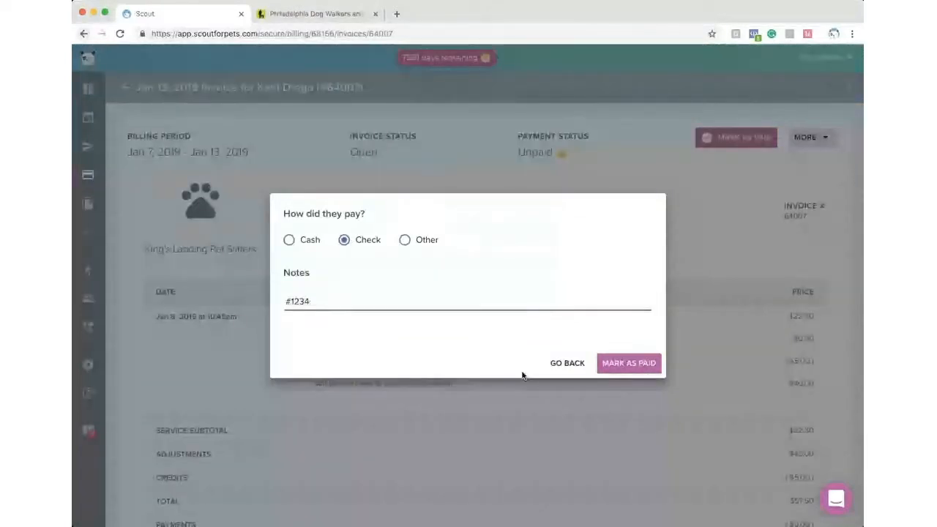
click(634, 366)
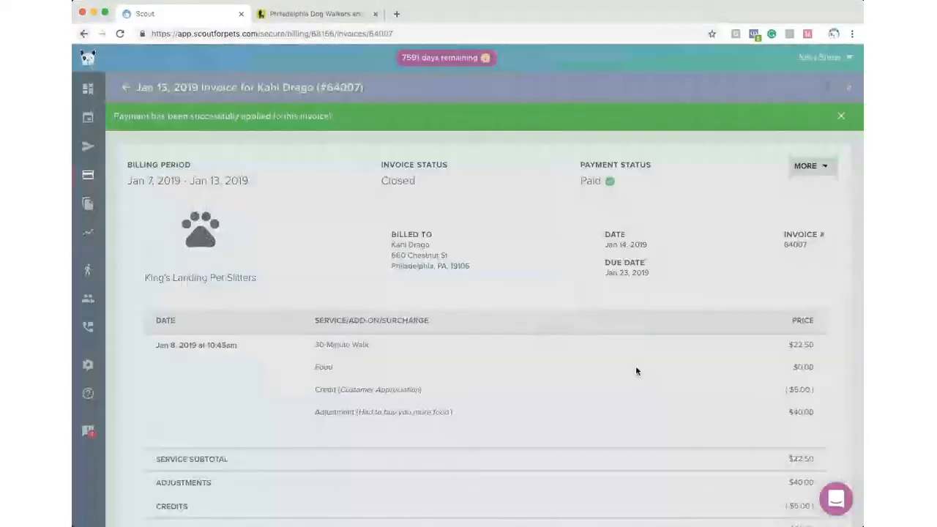
click(127, 87)
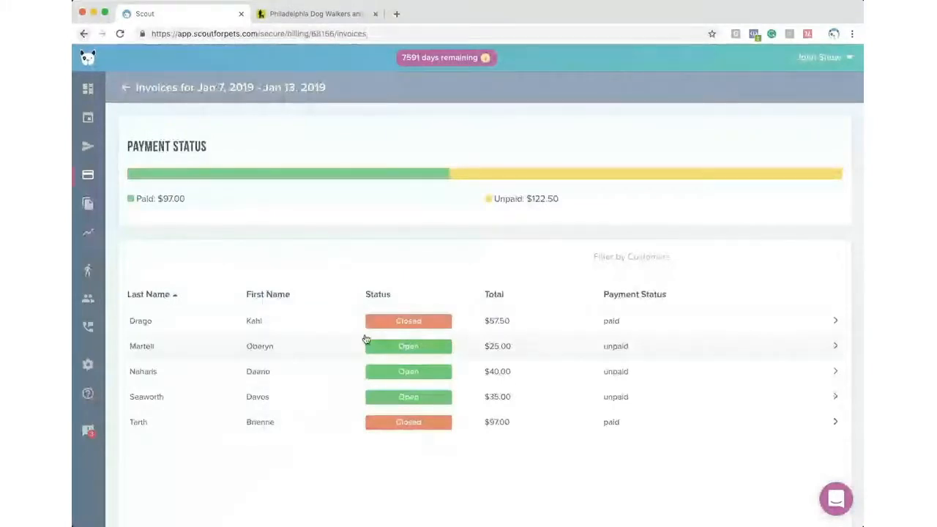
- Return to the Billing overview showing Jan 7–13, 2019: $219.50 billed, $97.00 paid, $122.50 unpaid
click(126, 87)
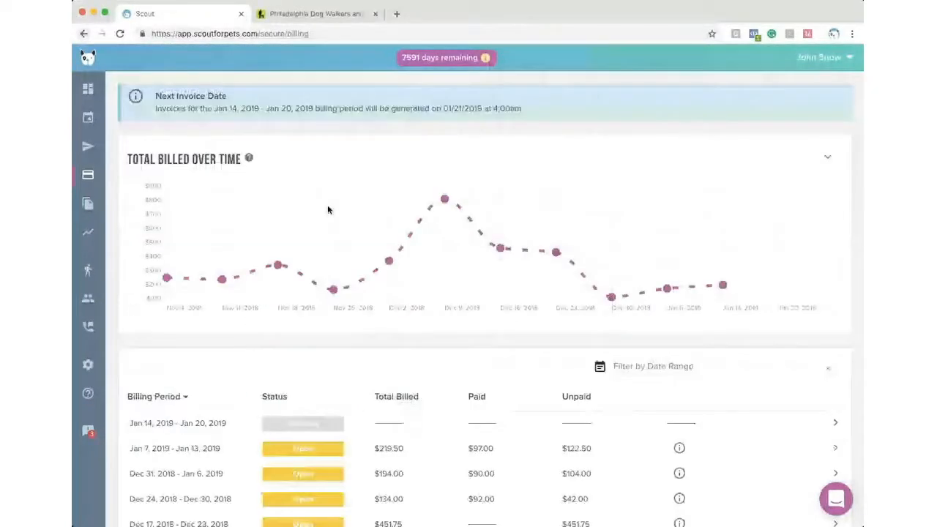
scroll(479, 301, down, 3)
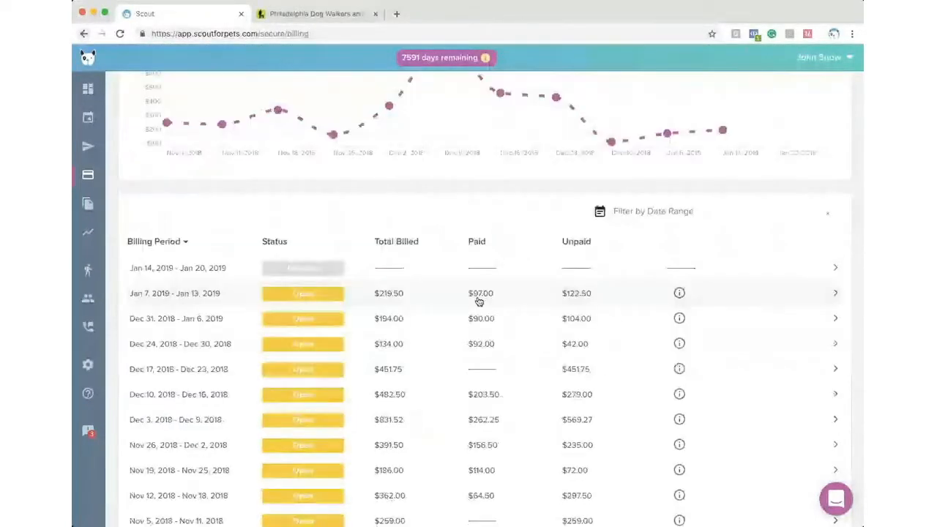
mouse_move(696, 292)
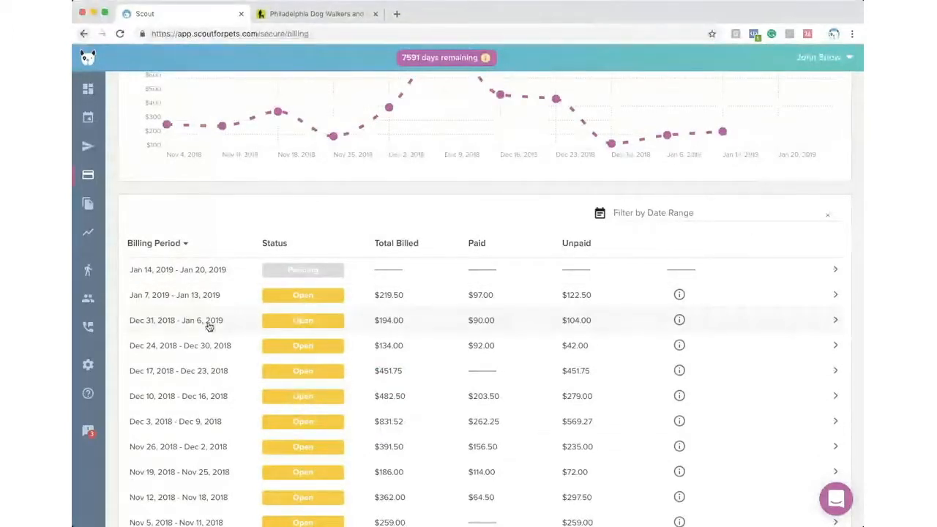
- Open Settings > Billing > Preferences, where billing frequency is set to Weekly
click(103, 369)
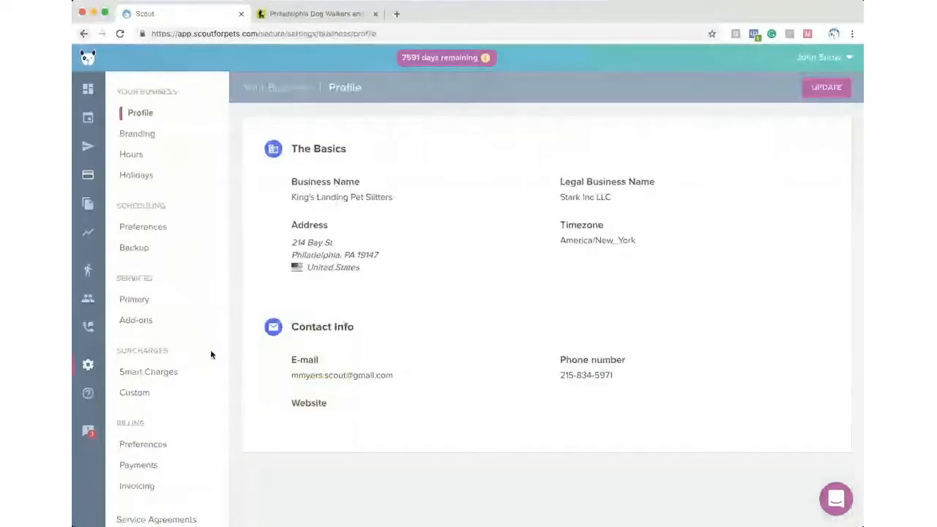
scroll(175, 381, down, 1)
click(142, 407)
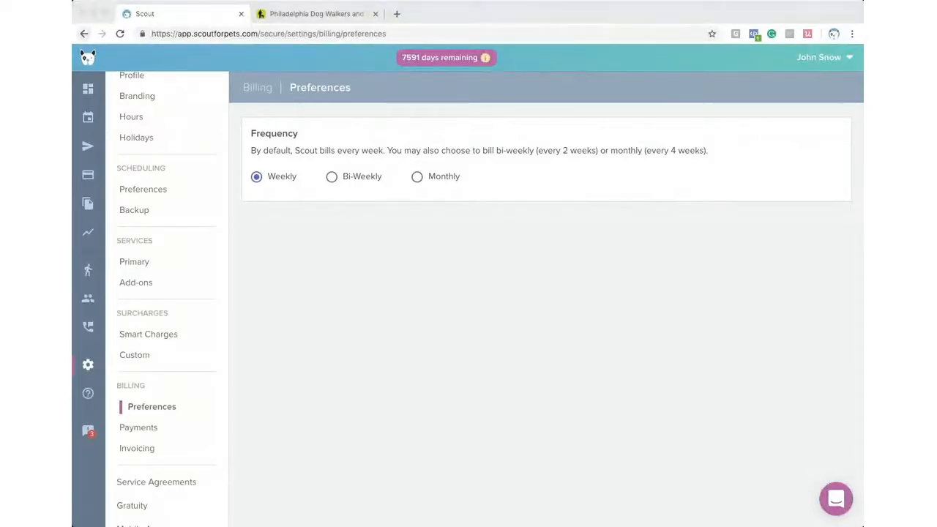
click(679, 201)
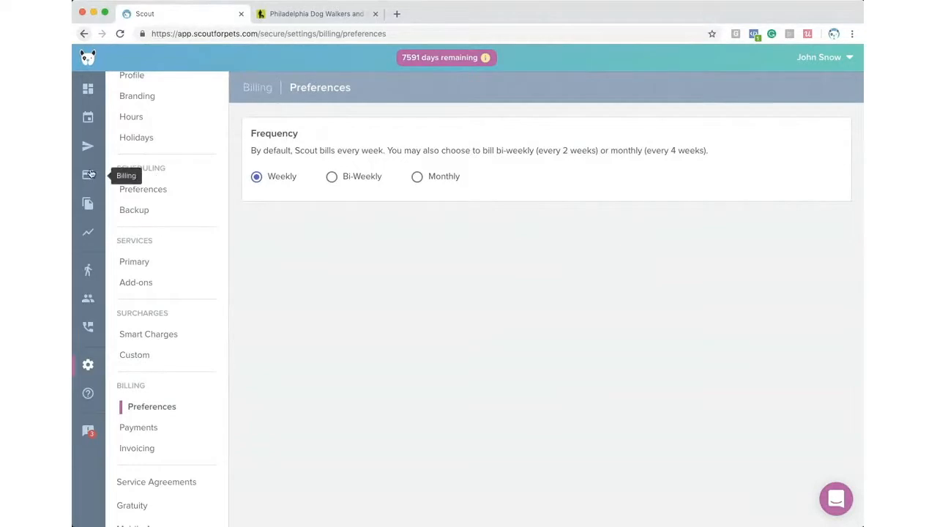
- In File Vault, preview the first profile photo, then open the Rabbis vaccination Record's details
click(88, 205)
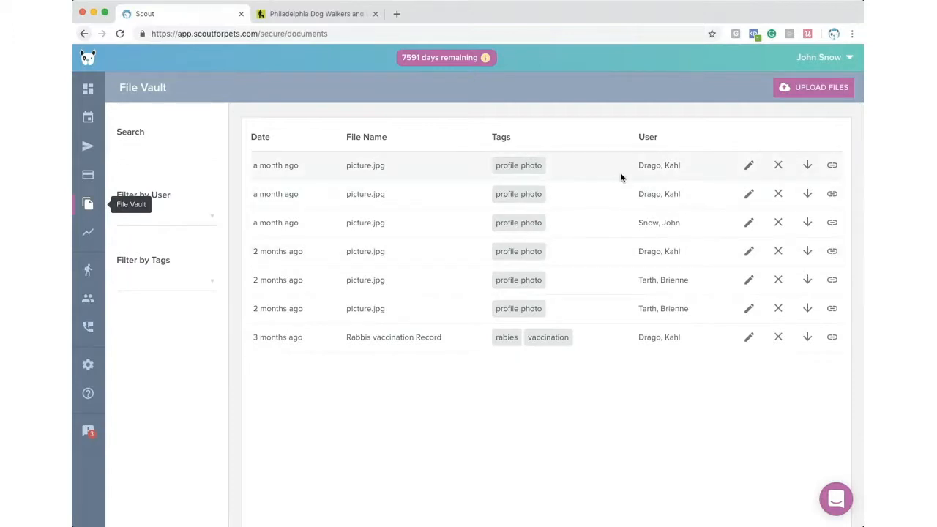
click(806, 166)
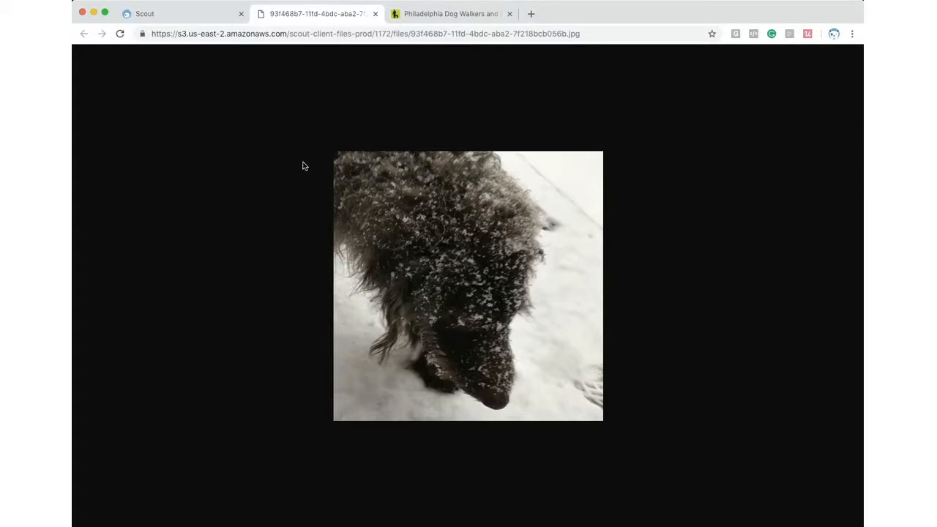
click(376, 15)
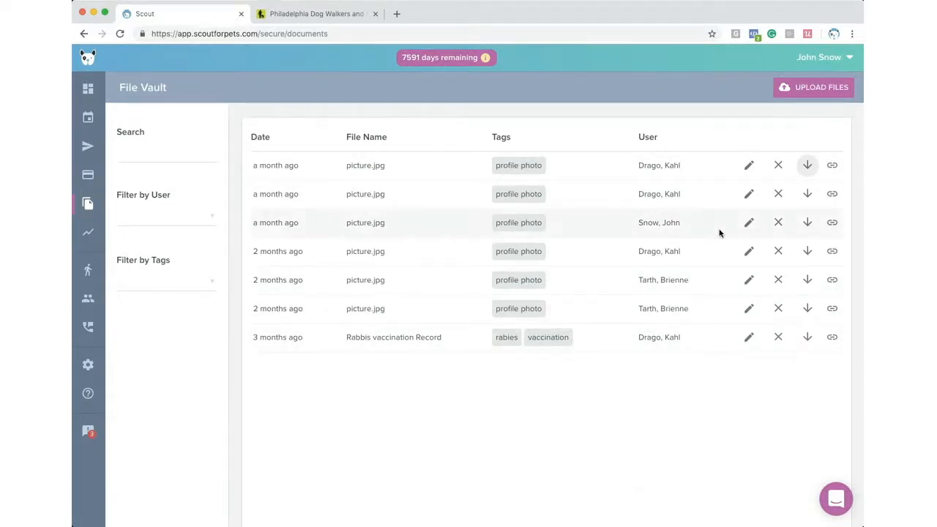
click(748, 337)
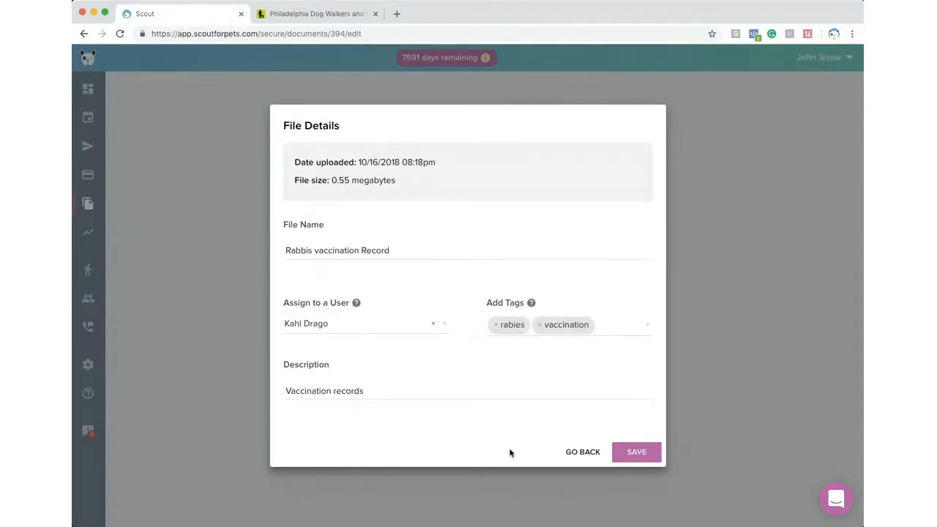
- Leave file details, search 'vaccin' then clear it, and copy the Rabbis vaccination Record link
click(581, 459)
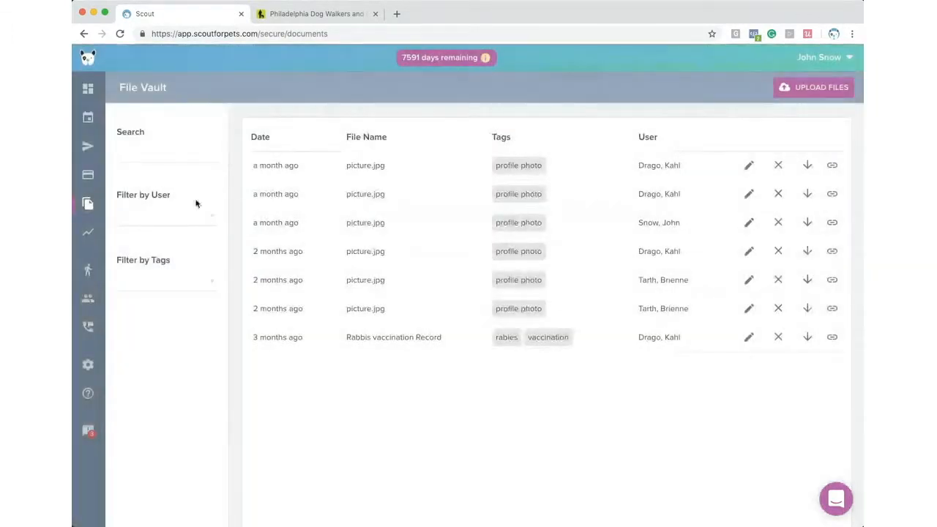
click(145, 152)
text(vaccin)
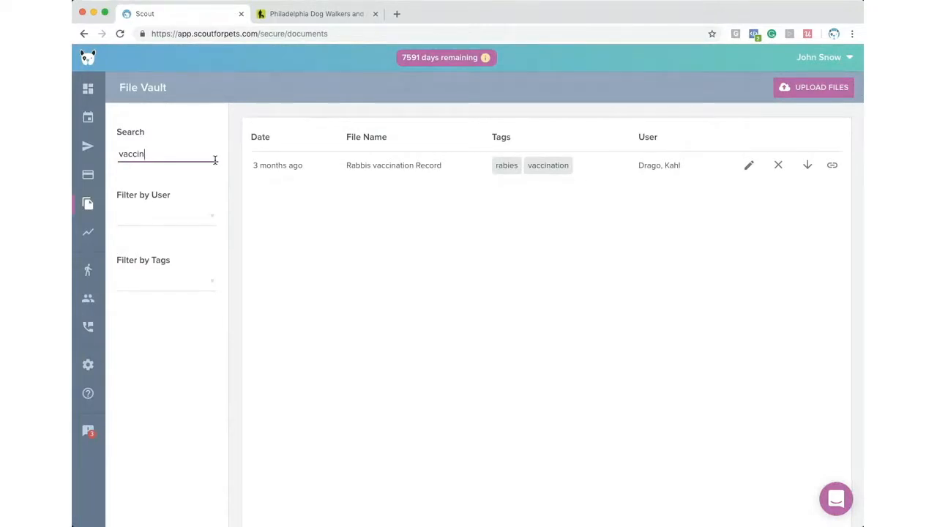
double_click(180, 157)
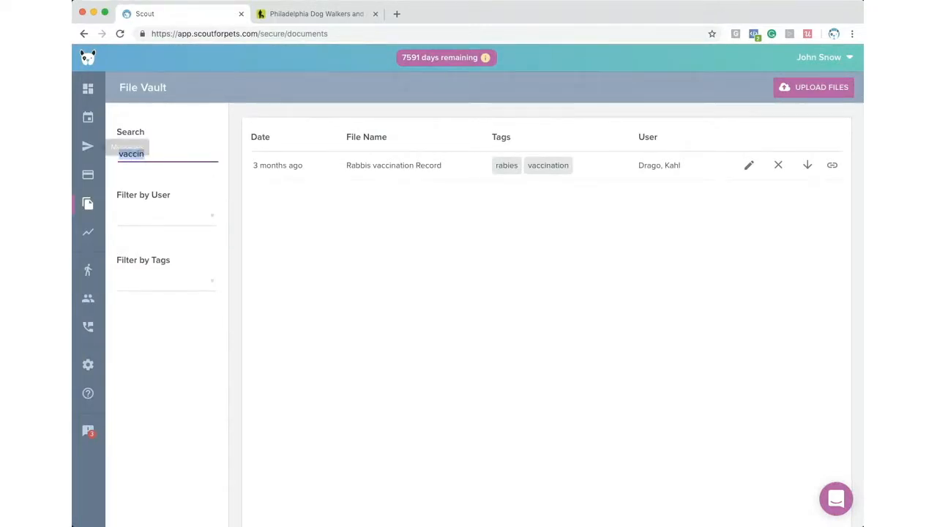
key(BackSpace)
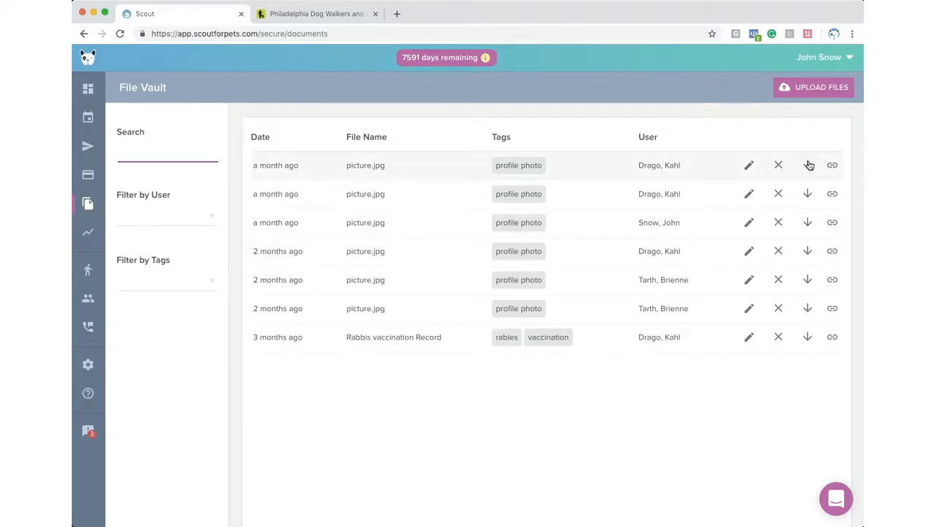
click(831, 338)
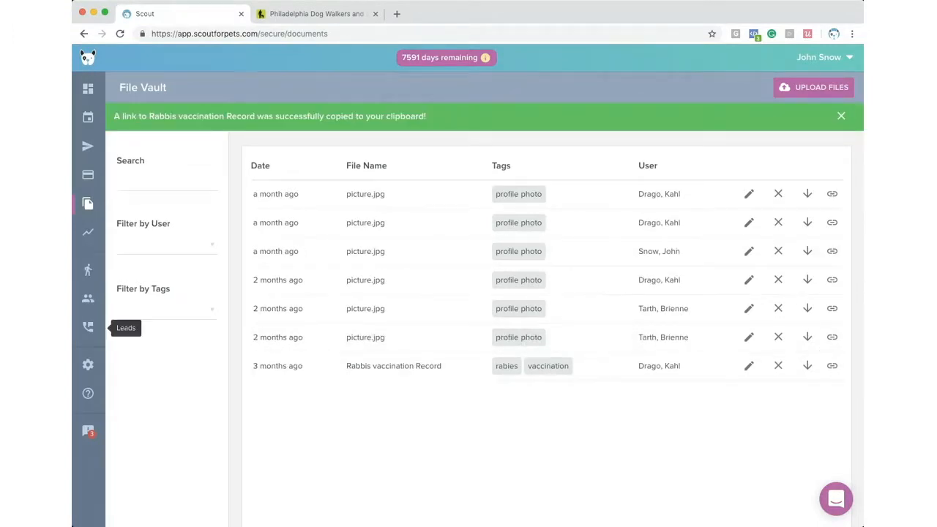
key(super+Tab)
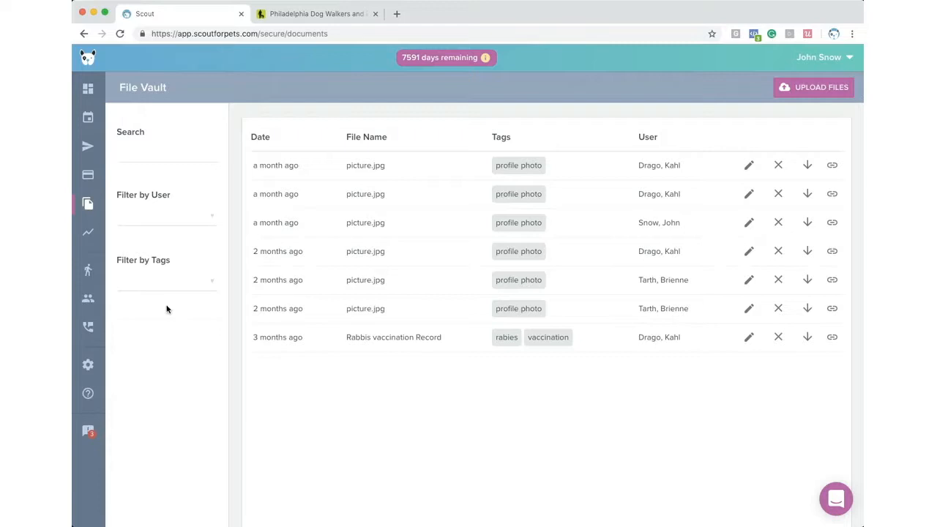
- Show the Payroll Report for Jan 1–17, 2019 ($365.00 total), sorted by last name descending
click(89, 234)
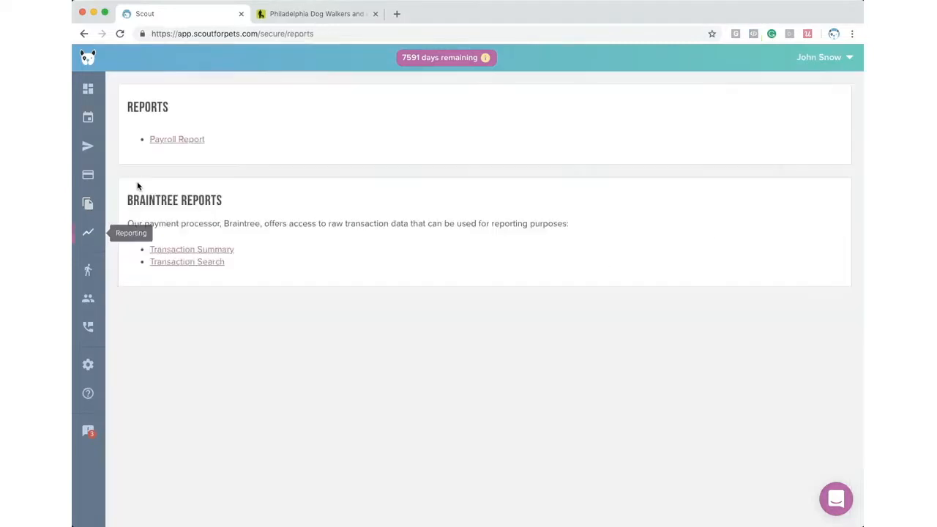
click(160, 145)
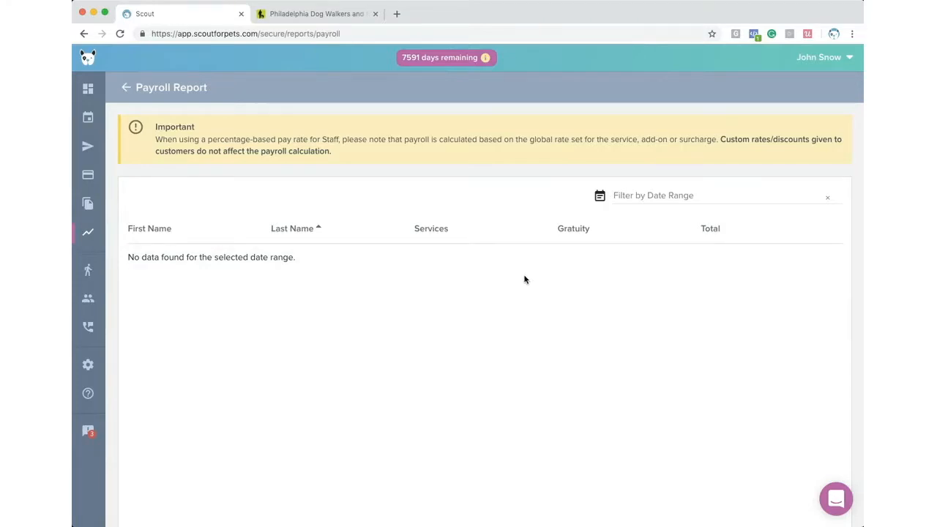
click(640, 199)
click(664, 263)
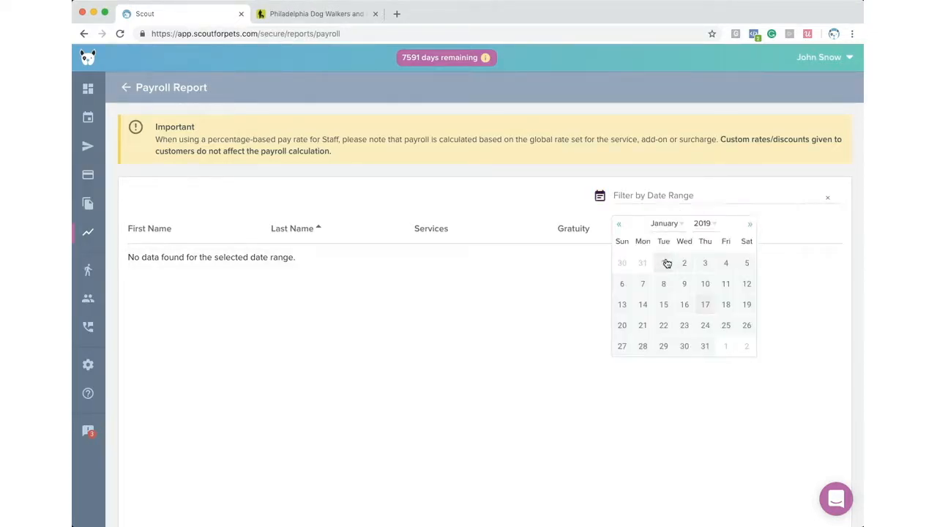
click(705, 304)
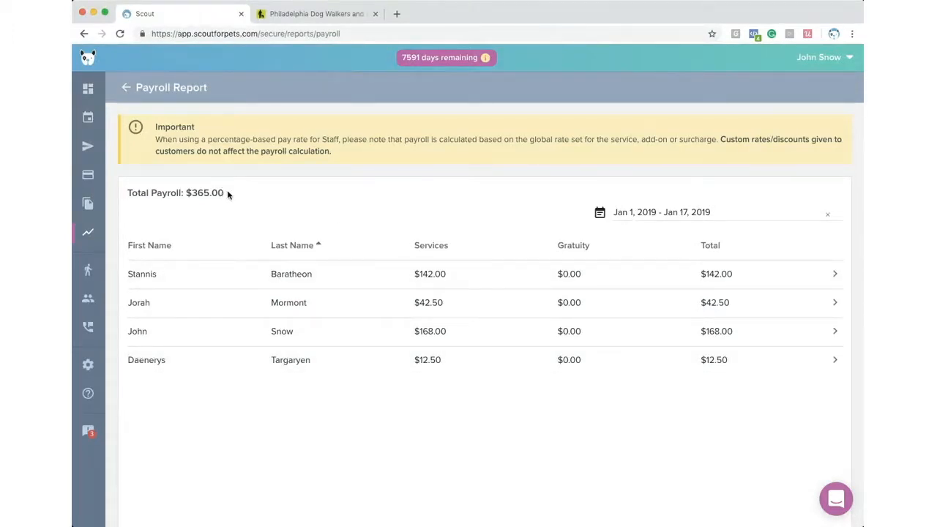
drag(227, 194, 111, 190)
click(373, 241)
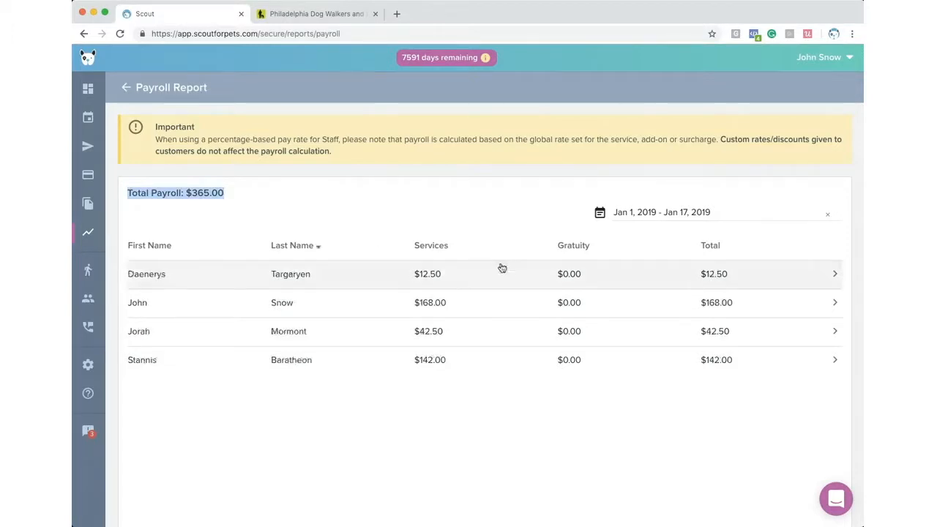
- Review the $168.00 staff member's Jan 1–17, 2019 pay stub down to its TOTAL row
click(540, 303)
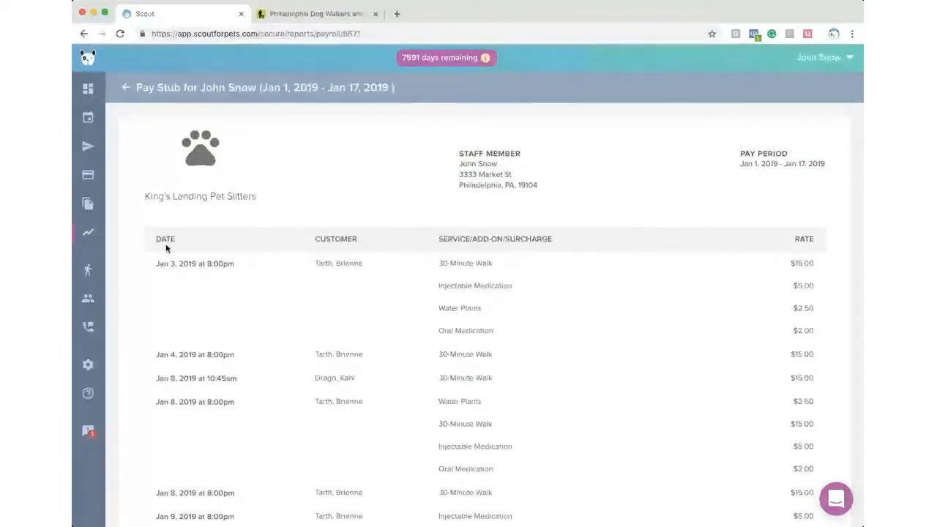
scroll(161, 246, down, 2)
scroll(291, 231, down, 1)
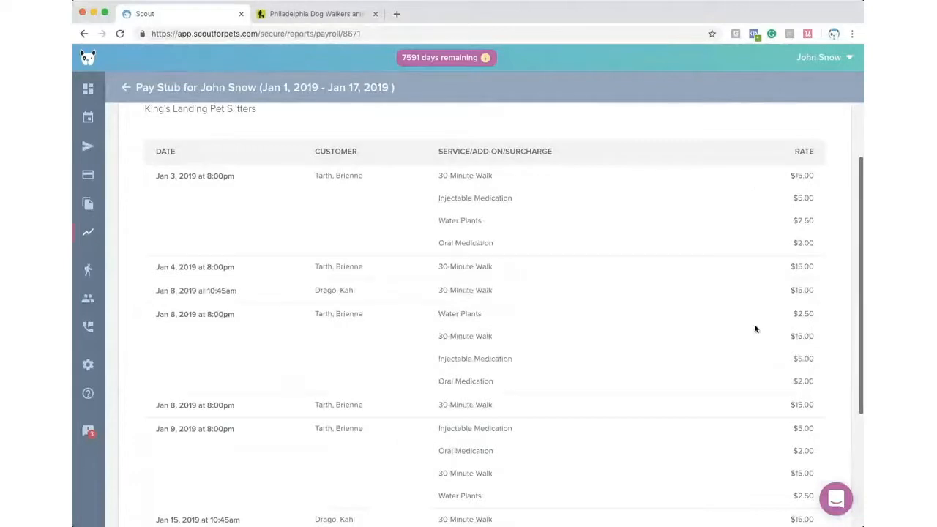
scroll(534, 393, down, 1)
scroll(536, 393, down, 5)
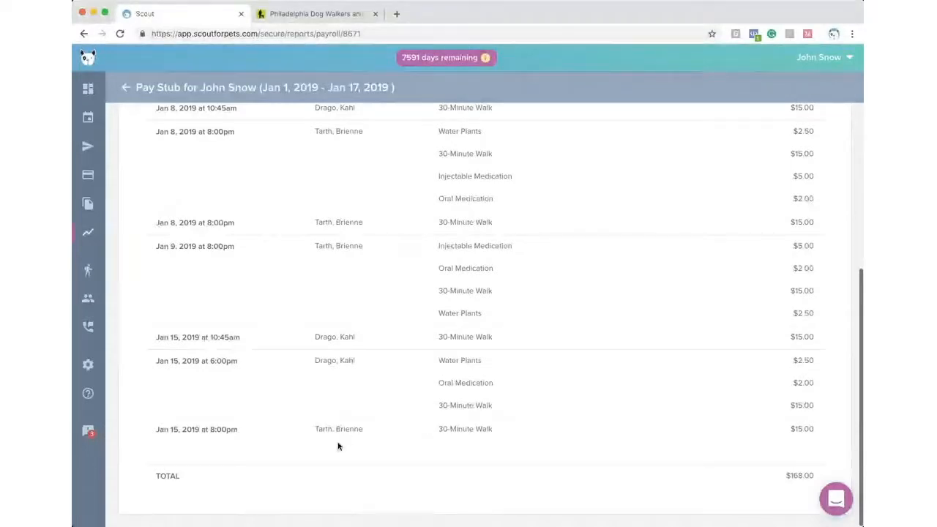
scroll(349, 447, up, 10)
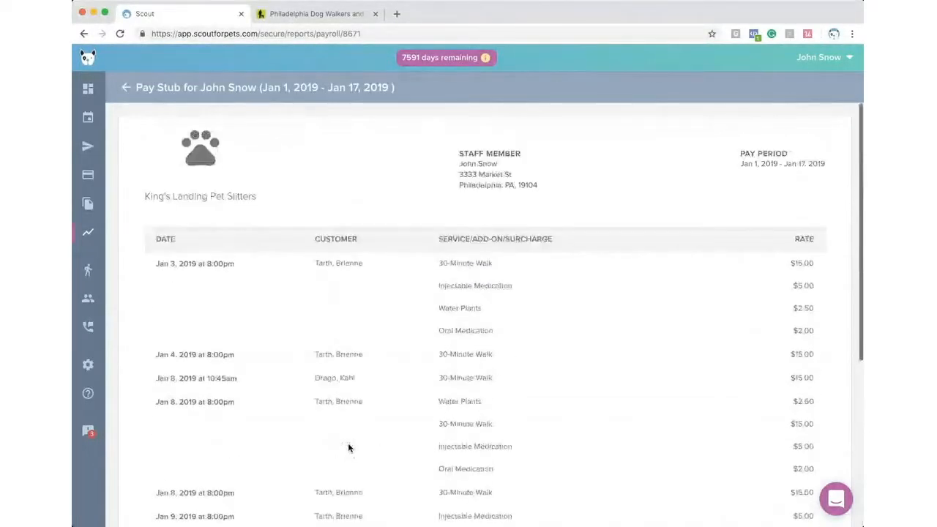
scroll(348, 447, down, 10)
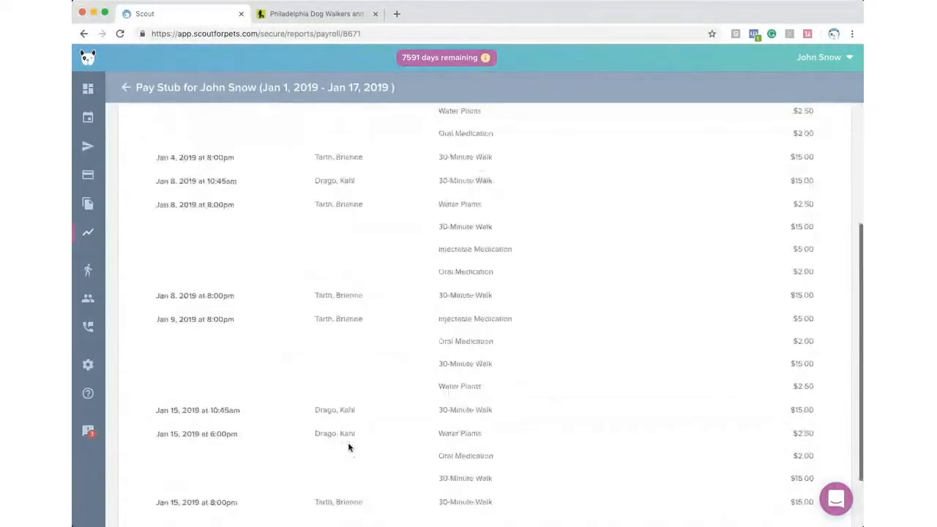
click(127, 89)
- Open the Staff list and view the administrator staff member's profile
click(88, 269)
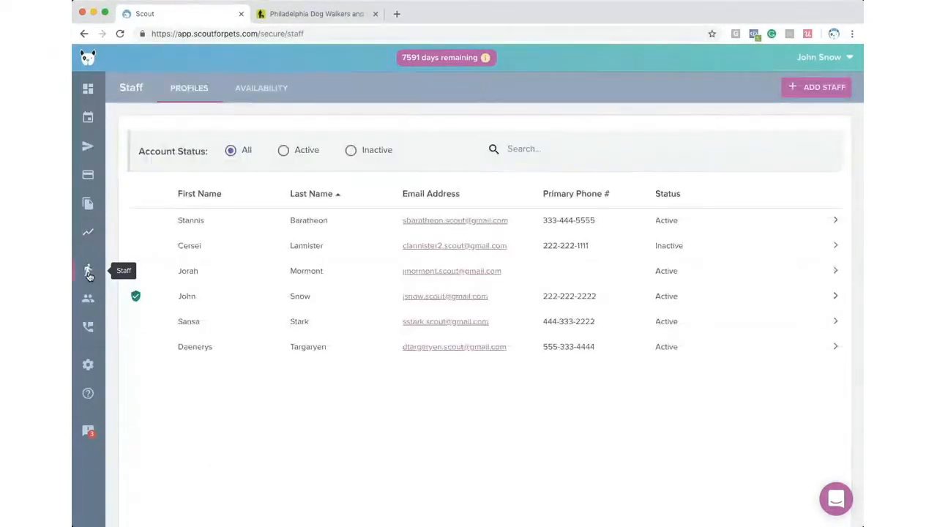
click(247, 296)
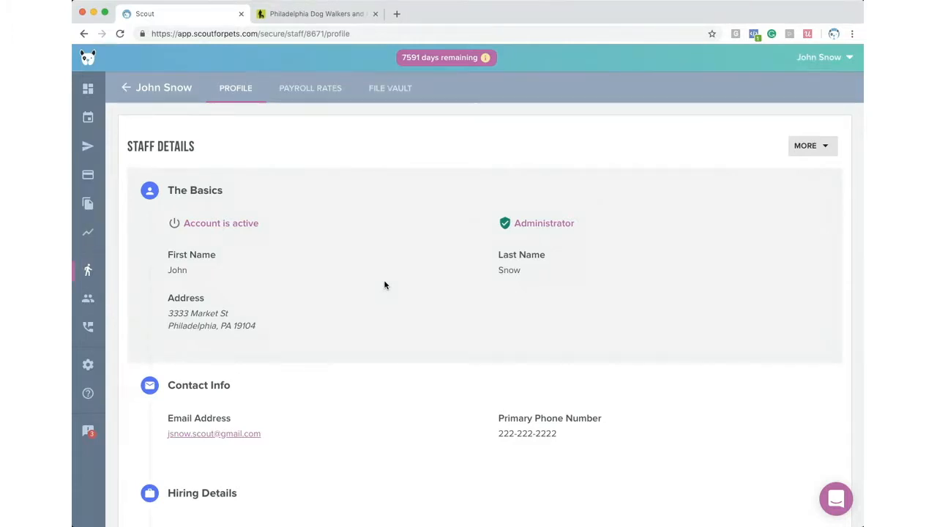
scroll(356, 296, down, 3)
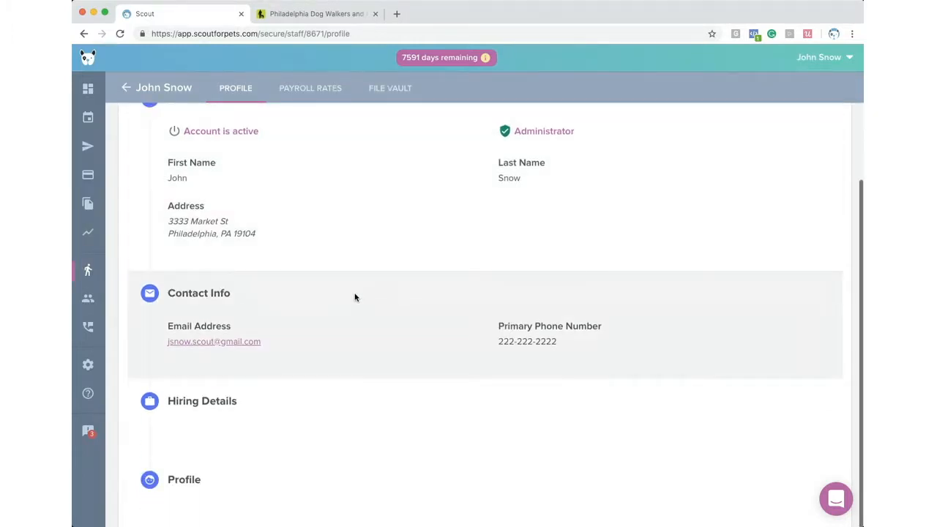
scroll(356, 297, up, 3)
- Open the Edit Staff form via More > Update Profile, then close it without saving
click(824, 119)
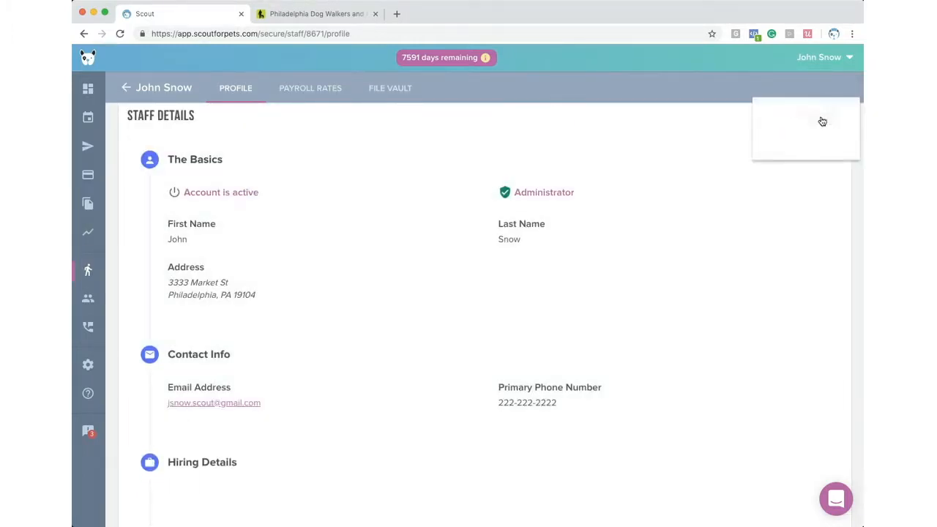
click(811, 120)
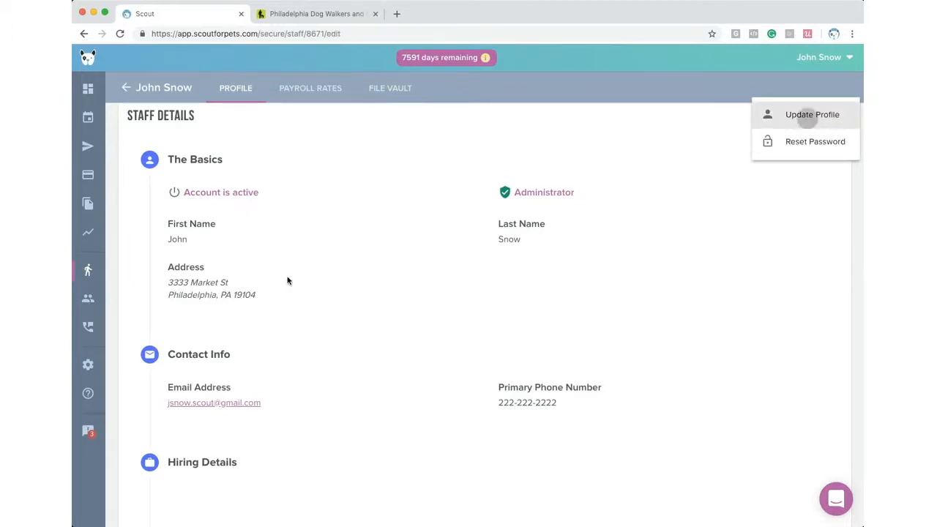
scroll(287, 278, down, 4)
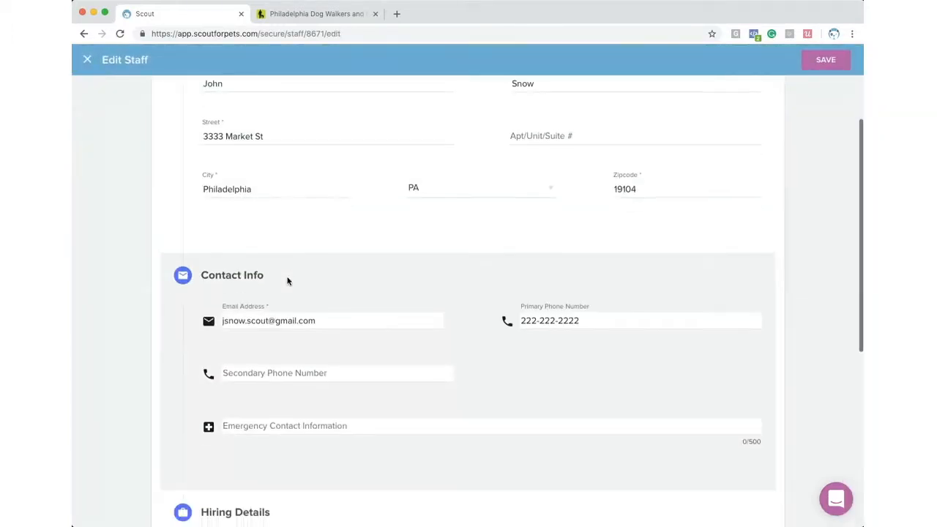
scroll(287, 280, down, 5)
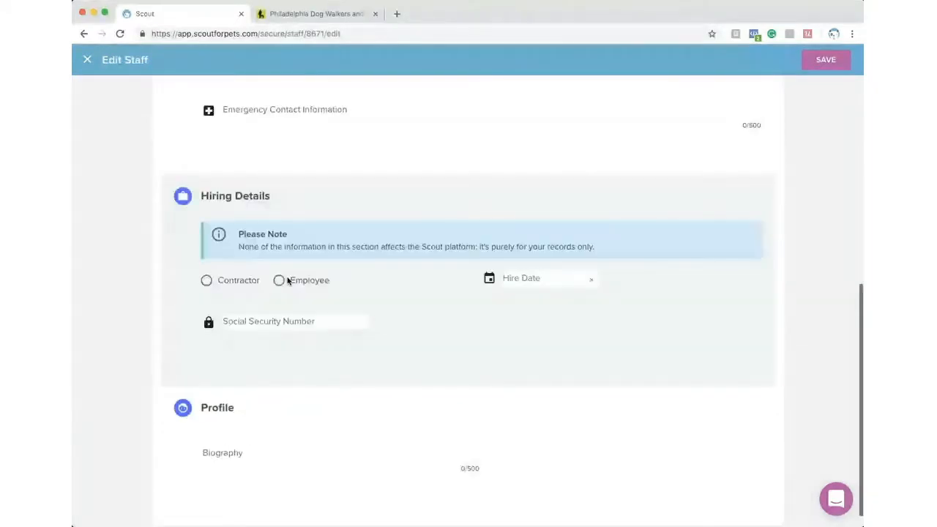
scroll(287, 279, up, 10)
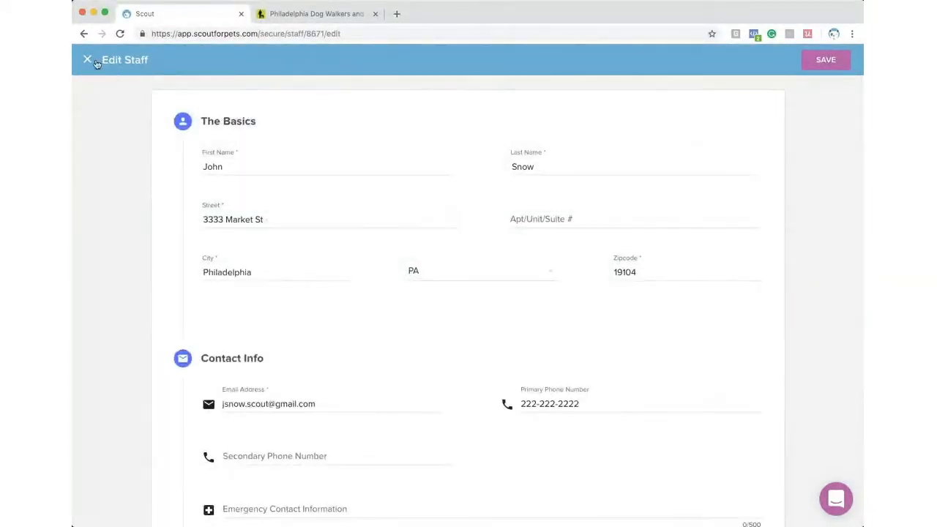
click(86, 60)
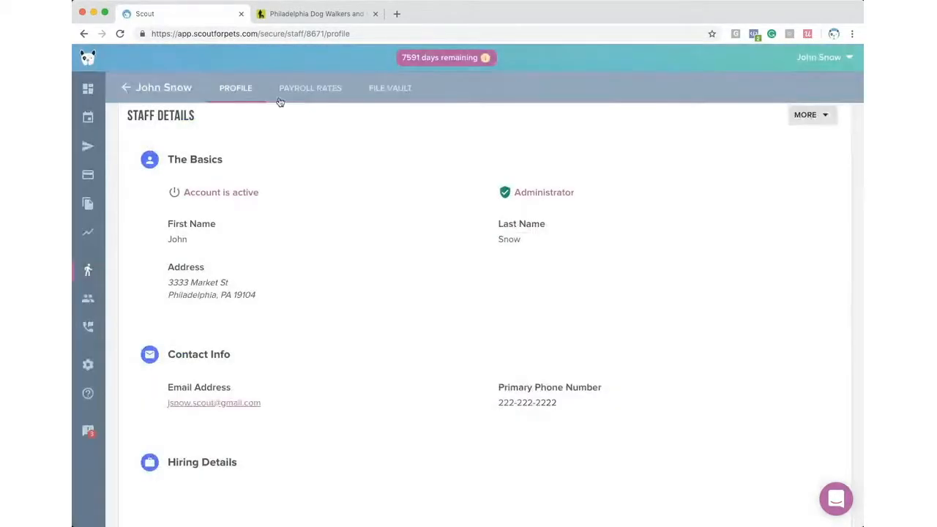
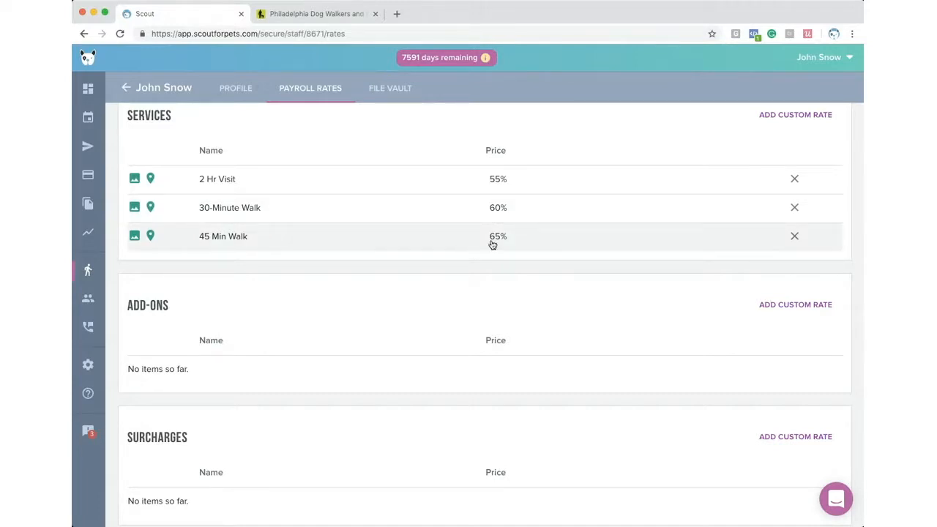
- Add a fixed $12.00 custom rate for 3 Hour Nature Trip, then view the staff file vault
click(787, 117)
click(358, 248)
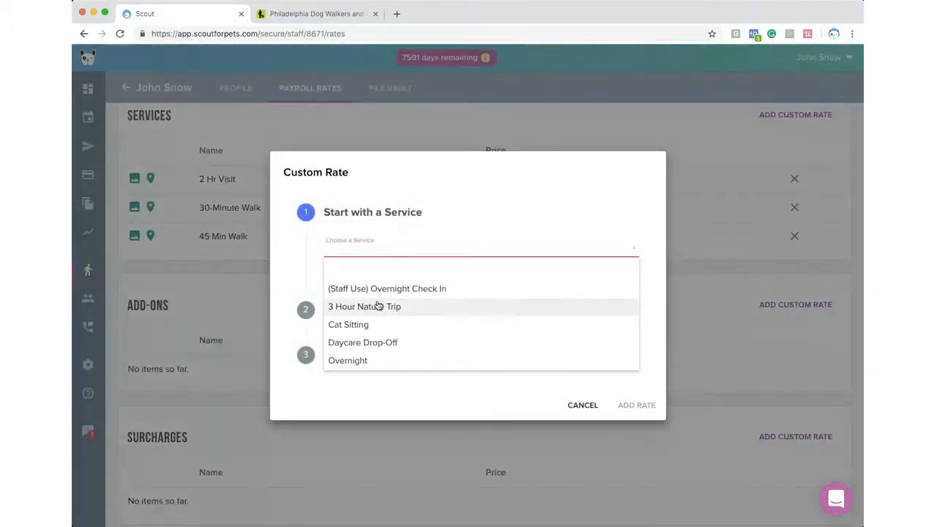
click(376, 305)
click(382, 322)
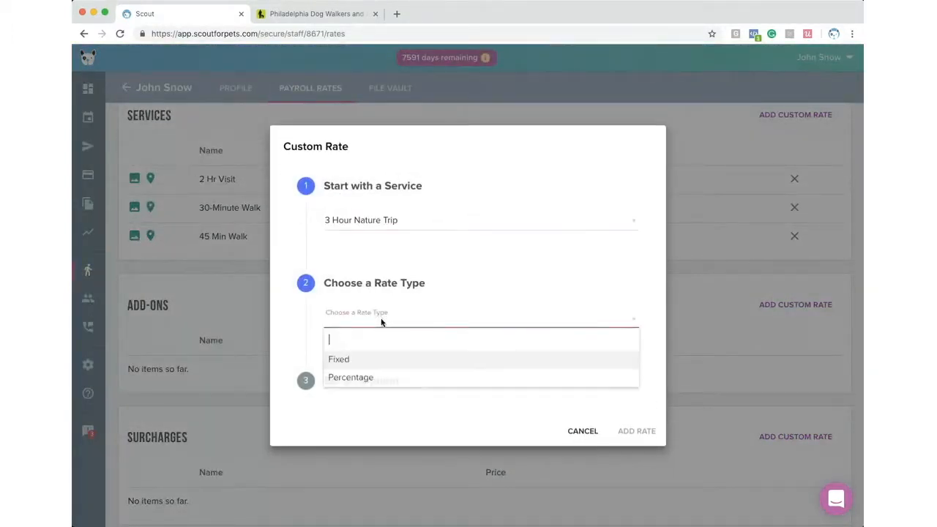
click(357, 364)
click(399, 393)
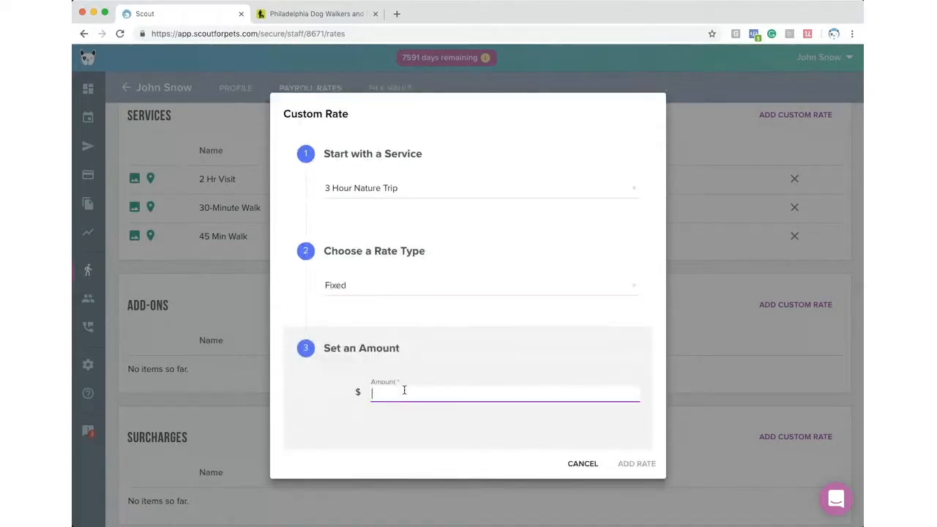
text(12.00)
click(633, 463)
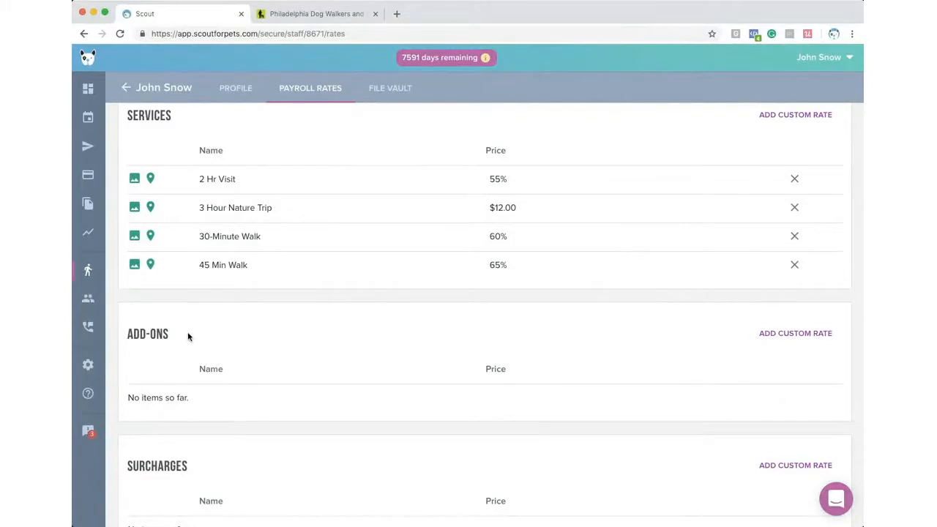
scroll(187, 341, down, 2)
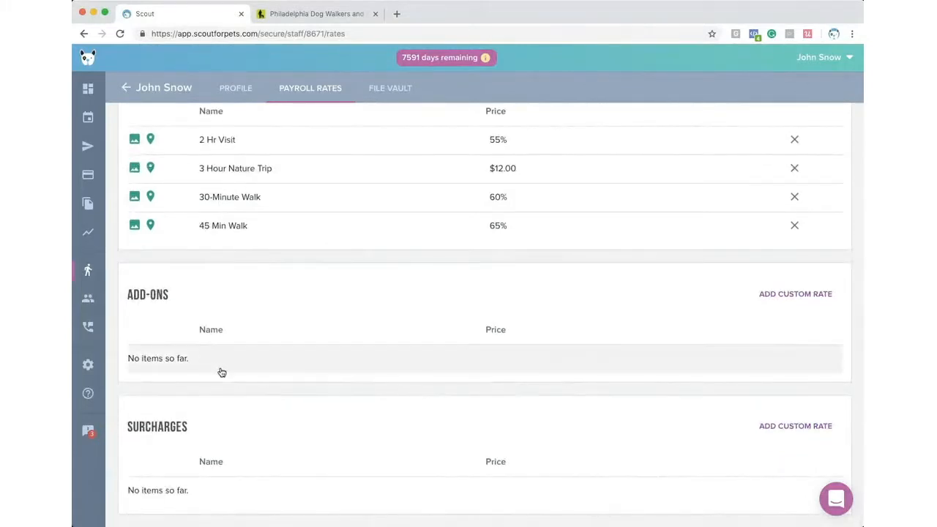
click(394, 95)
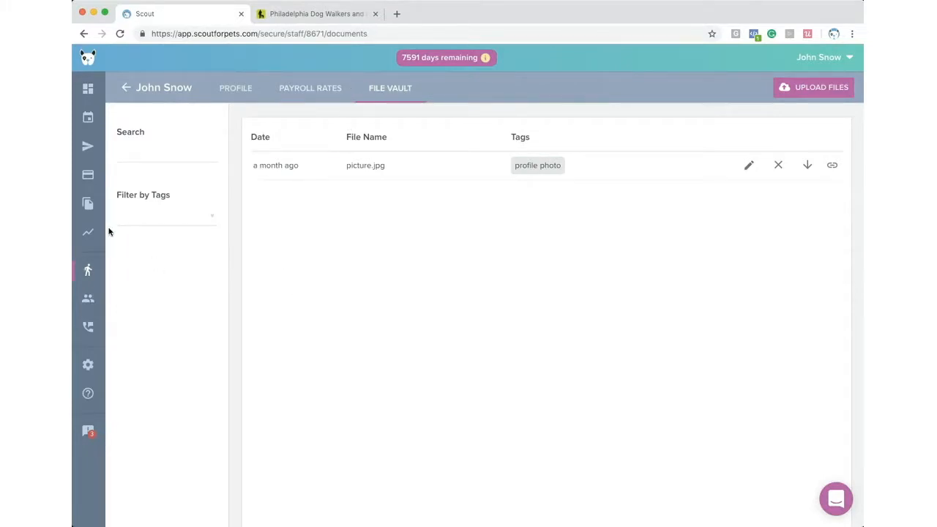
- Leave the staff file vault and open the Customers list from the sidebar
click(300, 262)
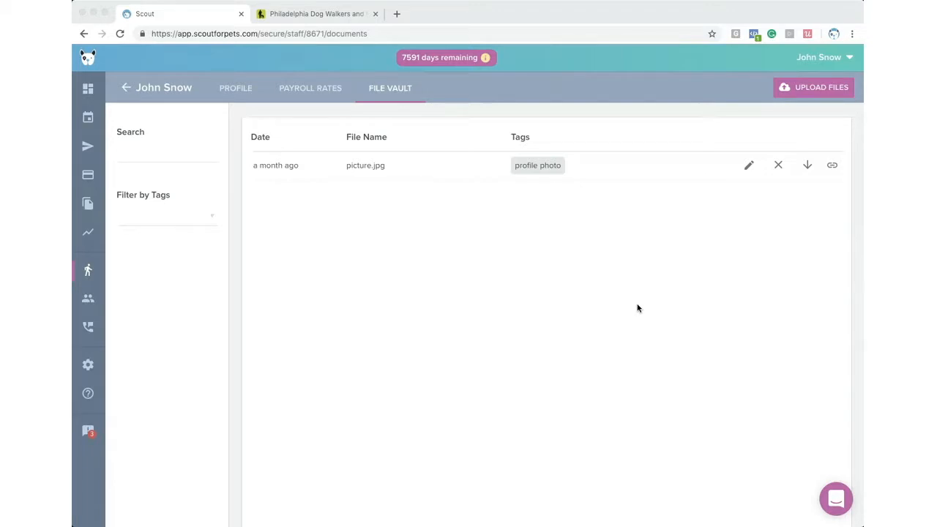
click(88, 298)
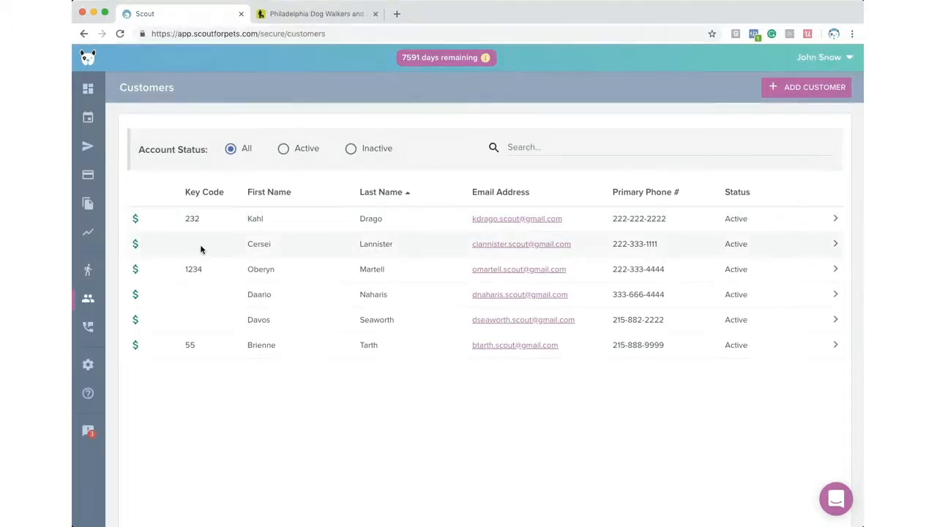
- Open the last customer's profile, point out Lockbox Code and unset Account Notes, then open More
click(401, 349)
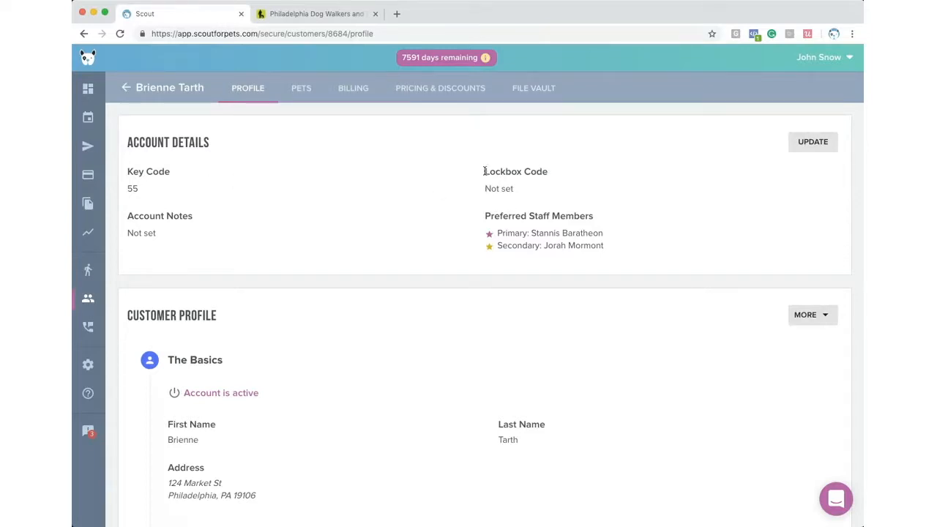
drag(482, 176, 553, 174)
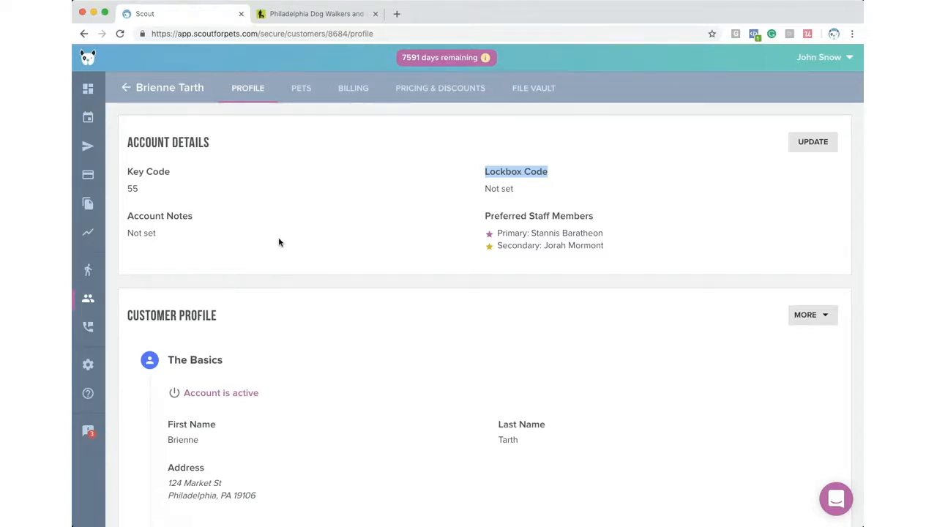
drag(127, 233, 176, 234)
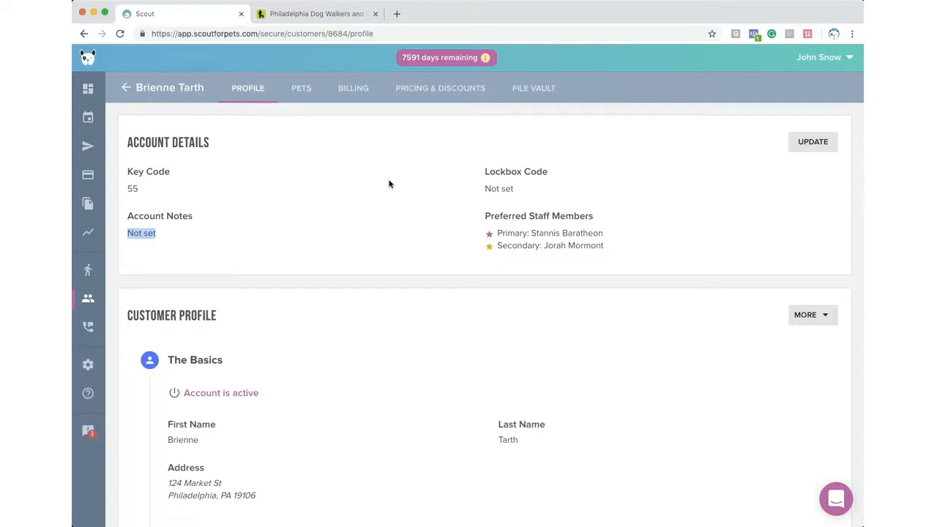
scroll(380, 201, down, 3)
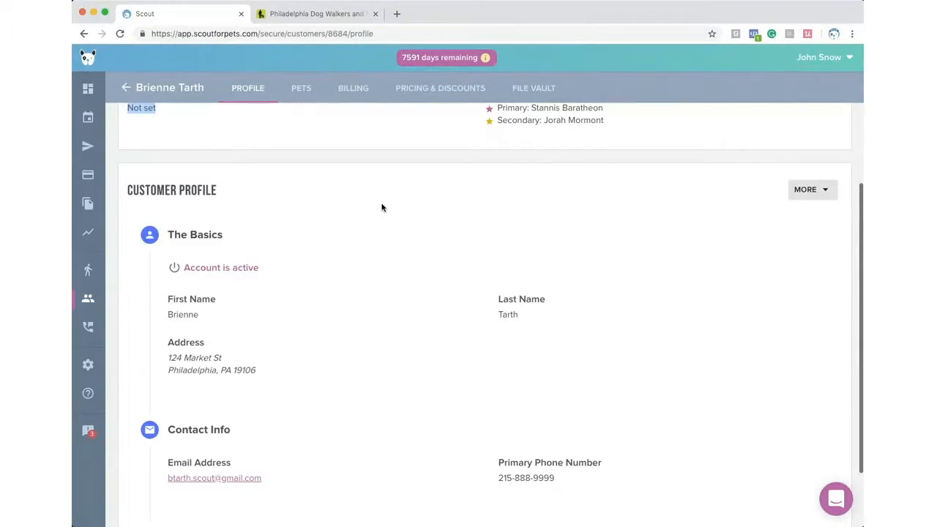
scroll(381, 208, down, 1)
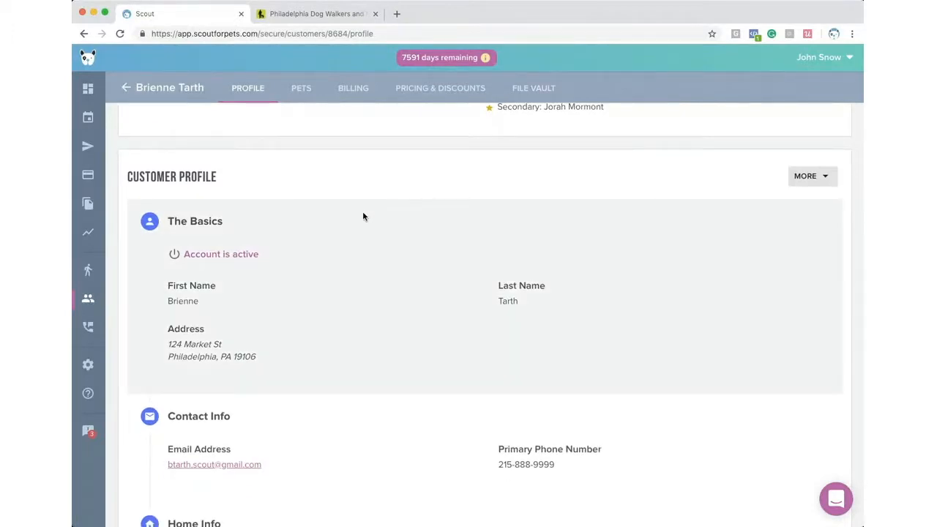
scroll(371, 213, down, 2)
scroll(370, 211, up, 2)
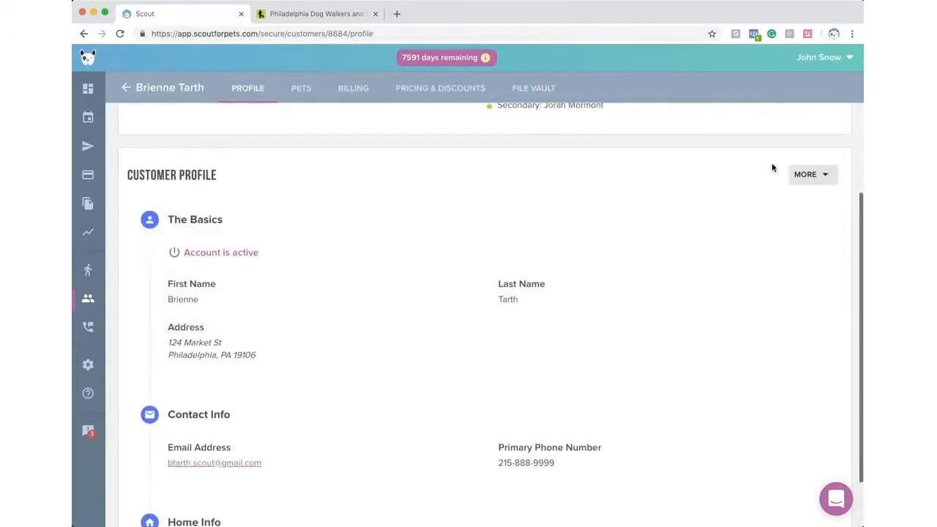
click(793, 174)
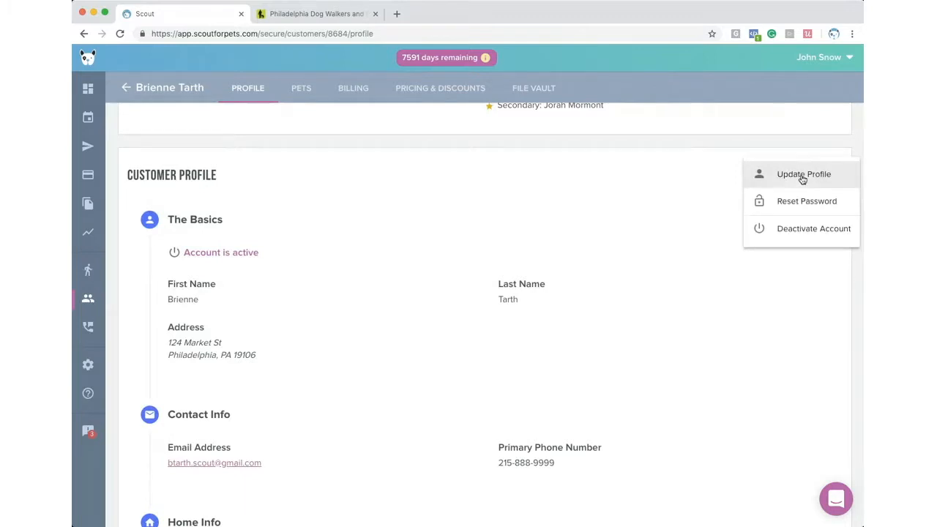
- Open Update Profile and review Contact Info, leaving the Additional Recipient field empty
click(801, 176)
scroll(322, 253, down, 3)
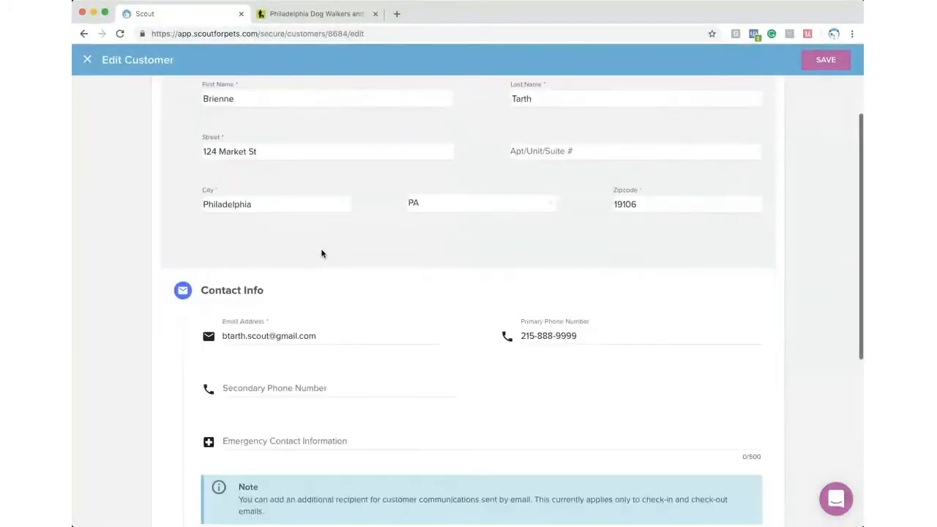
scroll(322, 253, down, 5)
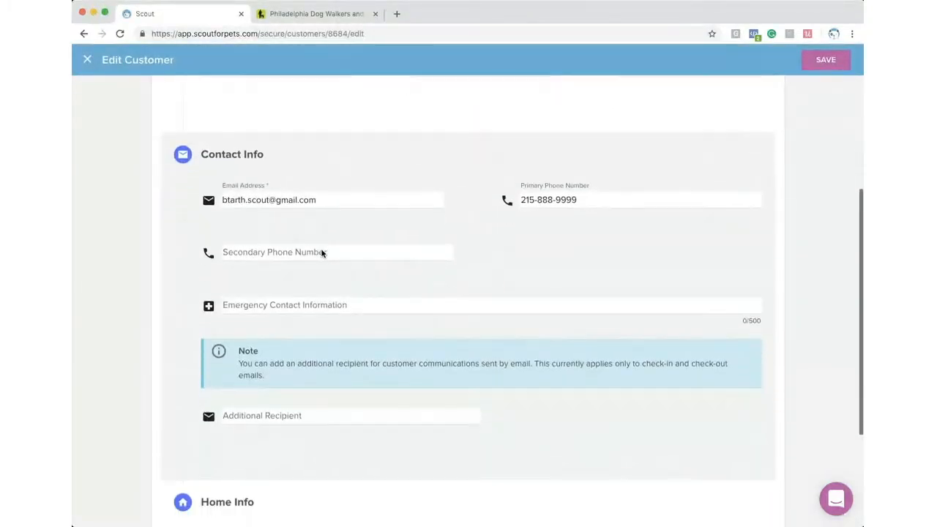
scroll(322, 253, down, 2)
click(231, 287)
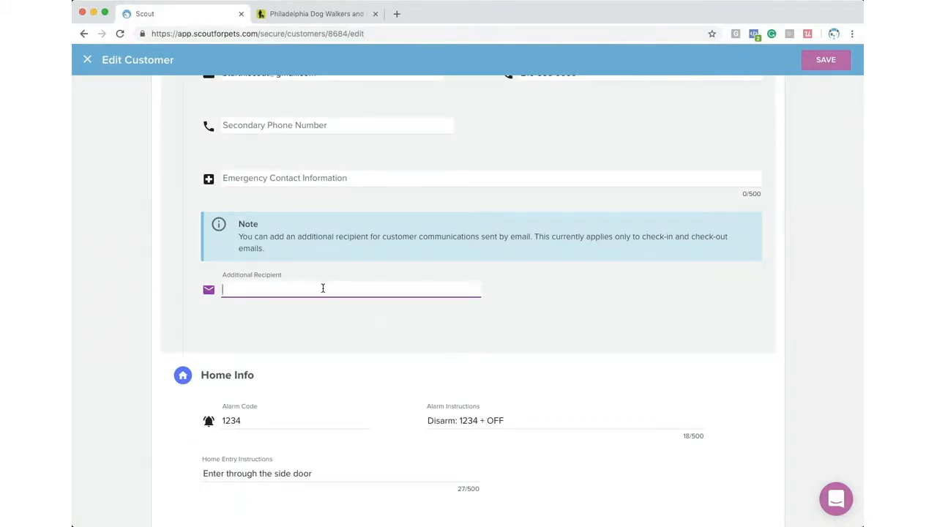
scroll(359, 211, up, 2)
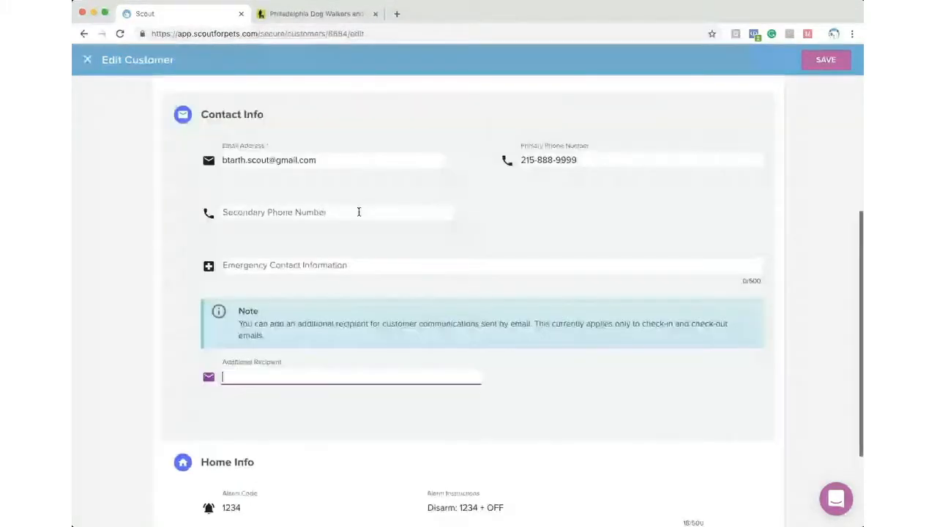
drag(328, 159, 223, 159)
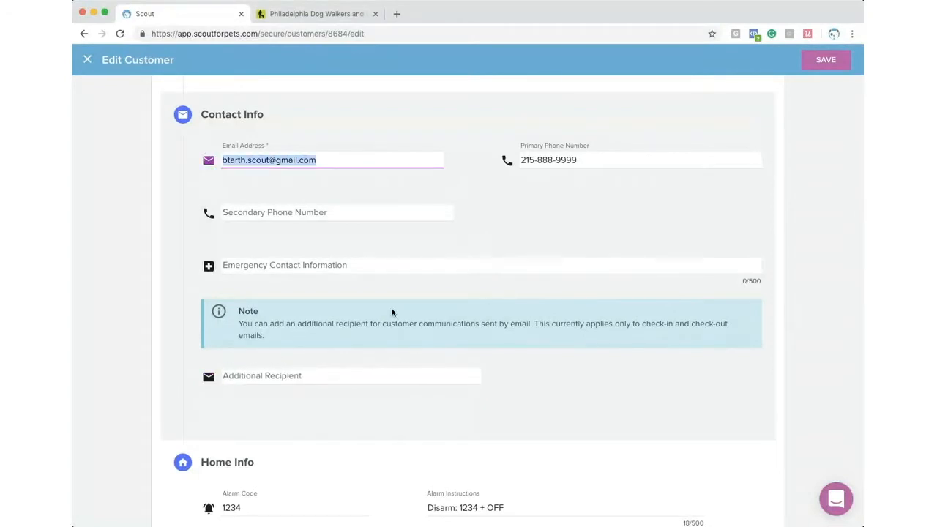
scroll(343, 316, down, 2)
click(240, 312)
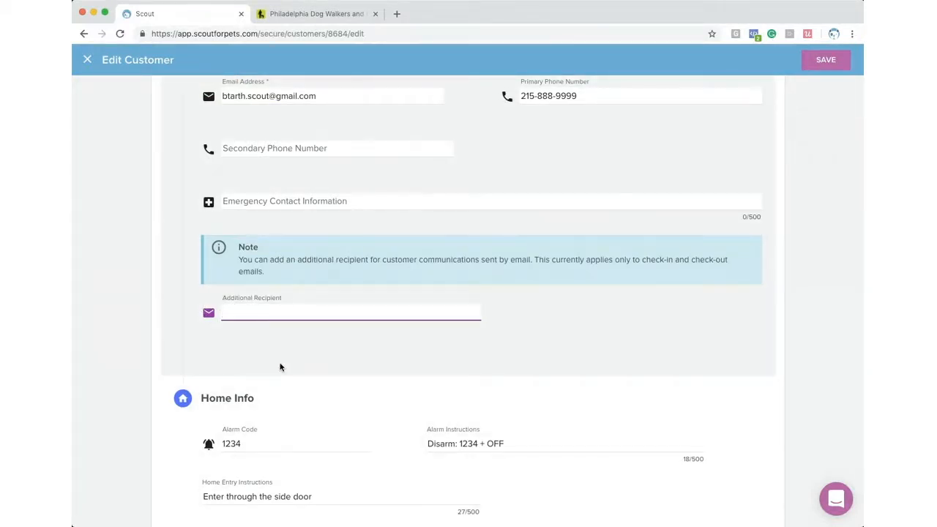
click(280, 367)
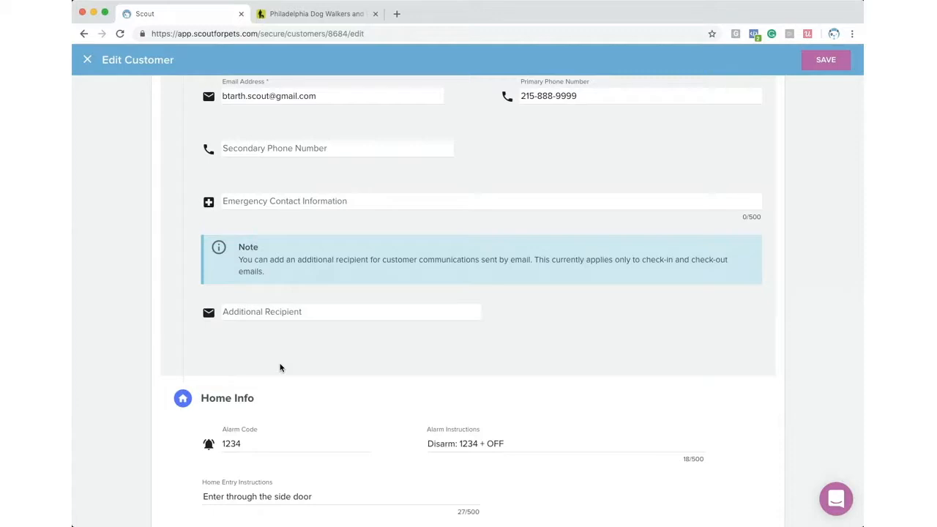
- Review the Alarm Code, Alarm Instructions and Home Entry Instructions, then close without saving
scroll(279, 366, down, 2)
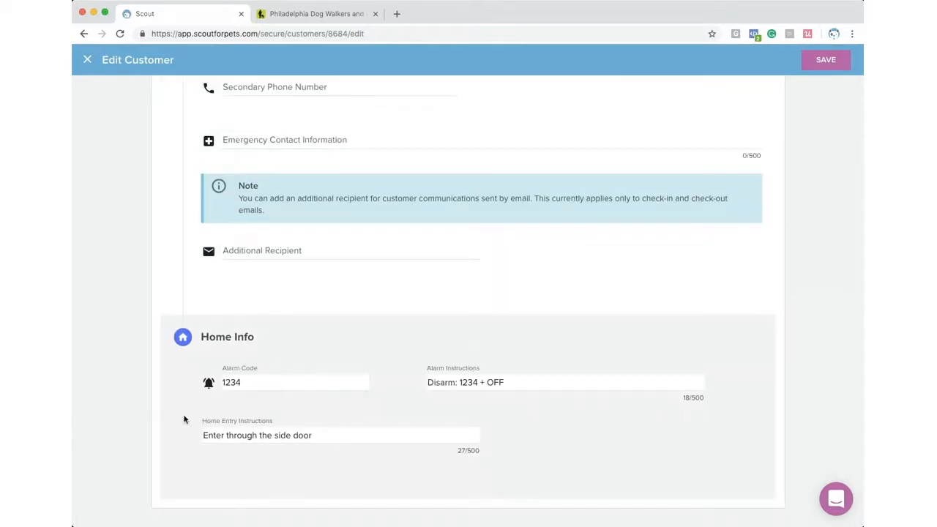
double_click(227, 382)
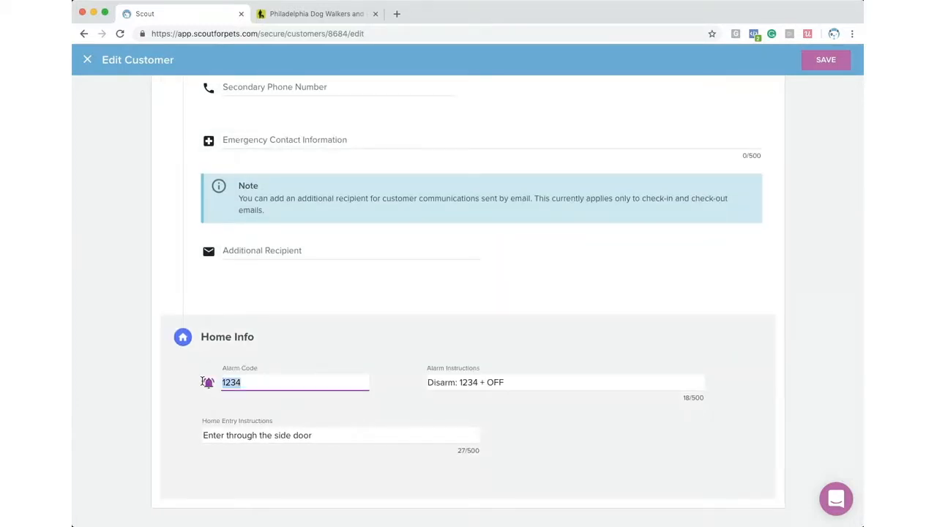
drag(524, 386, 421, 388)
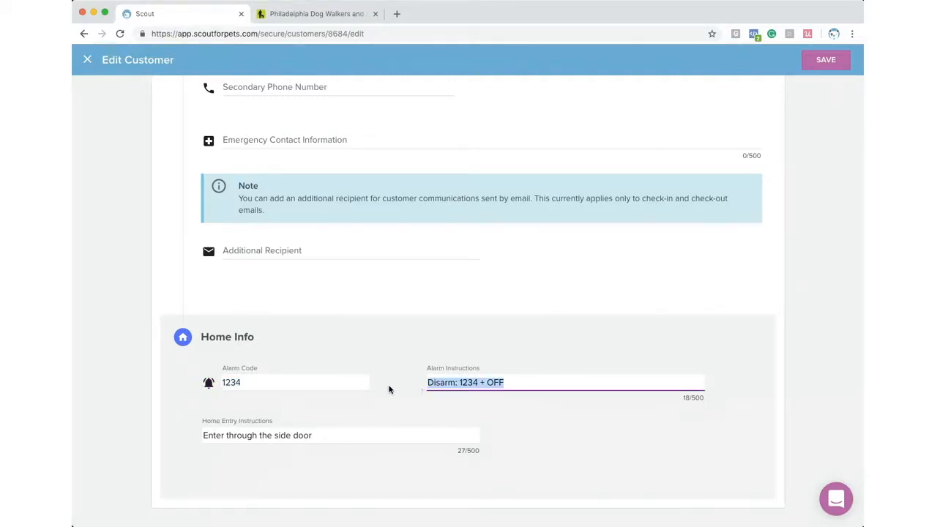
drag(331, 439, 175, 437)
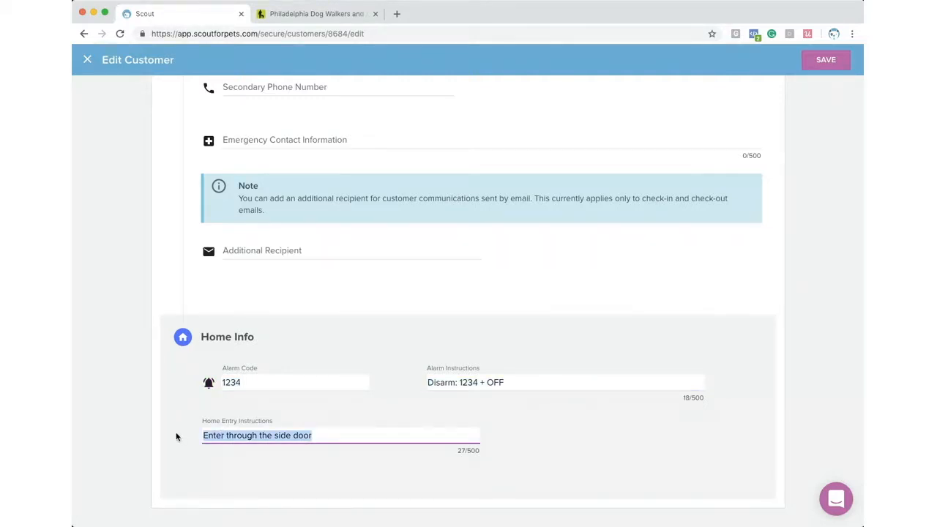
scroll(175, 437, up, 5)
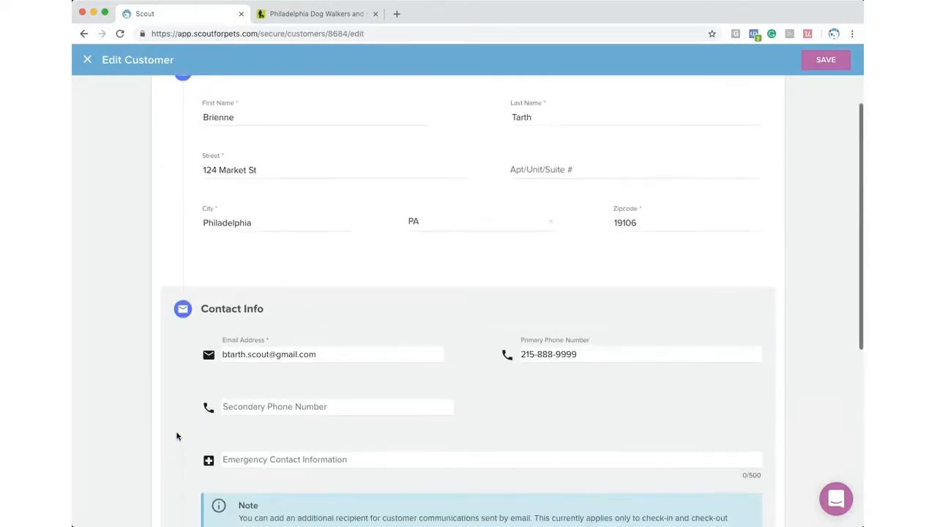
scroll(176, 436, down, 5)
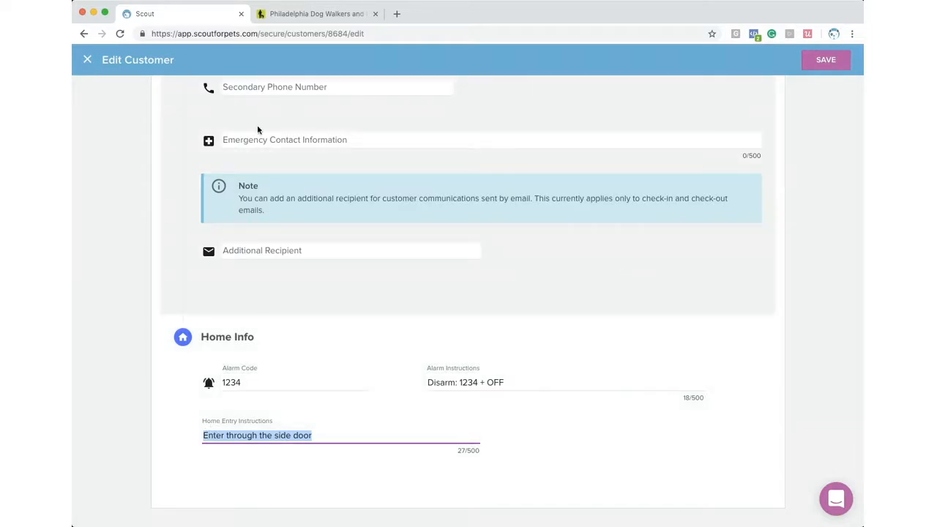
click(87, 59)
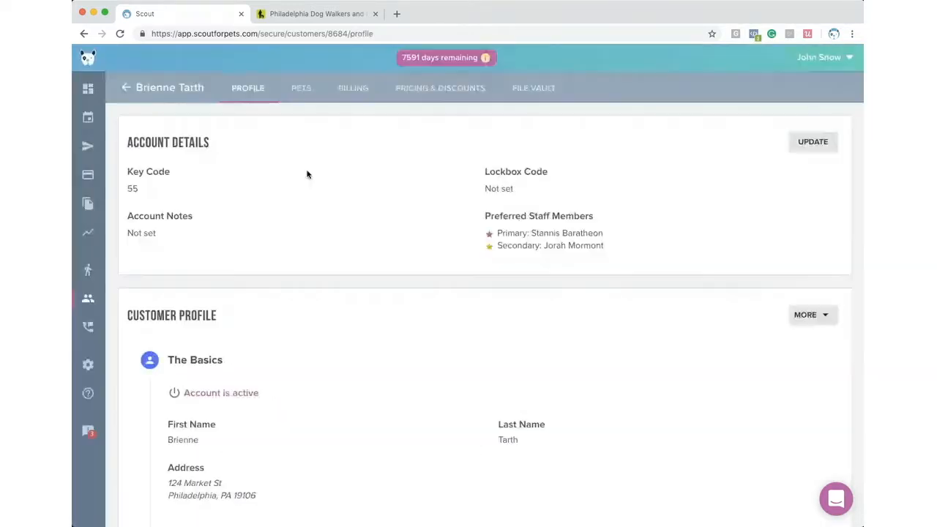
- Open Melisandre's record from the customer's Pets list for editing and scroll to Behavior
click(300, 90)
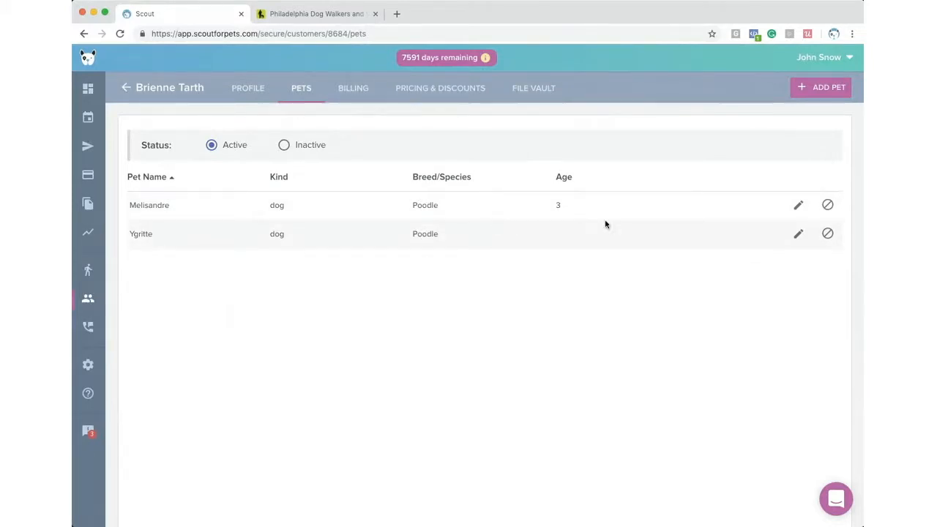
click(800, 211)
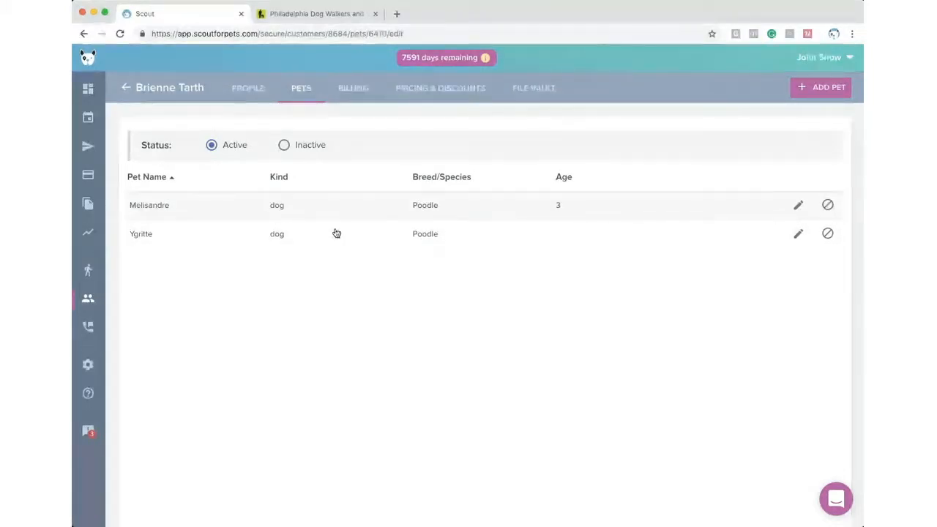
scroll(336, 232, down, 2)
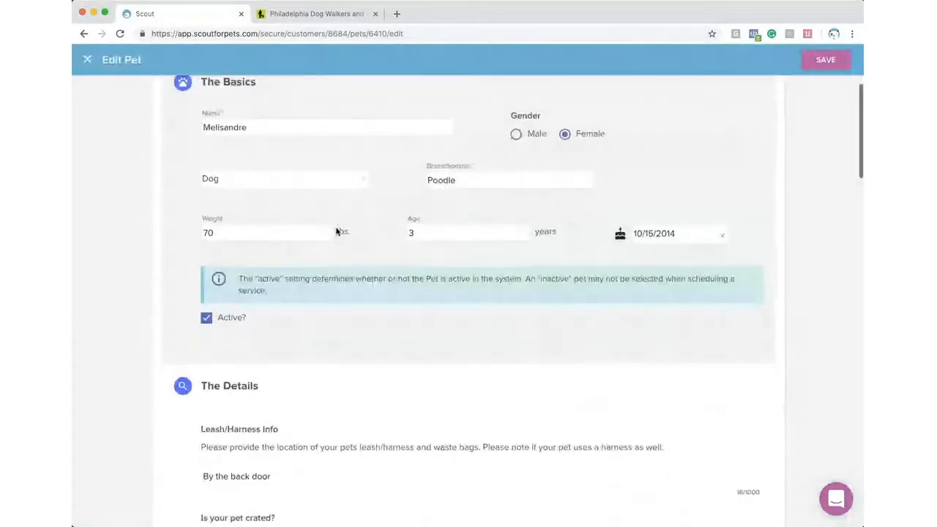
scroll(336, 232, down, 4)
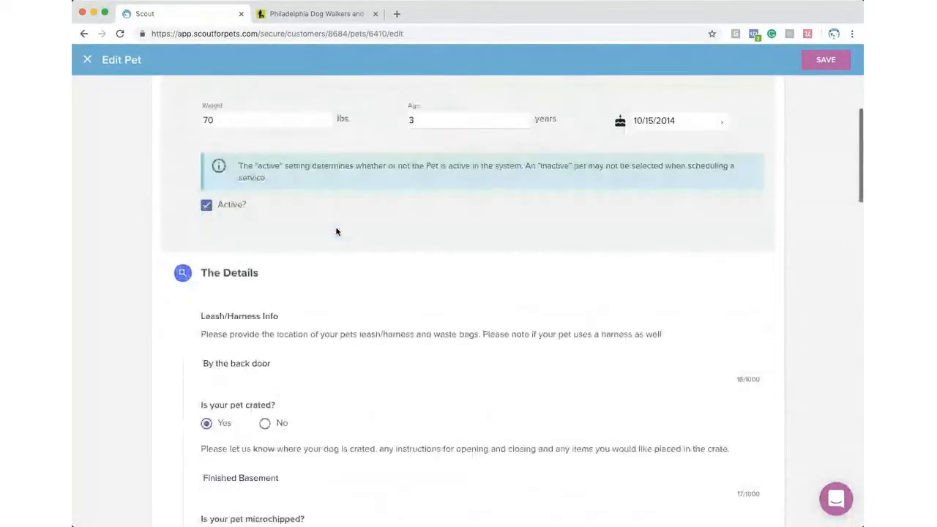
scroll(336, 231, down, 4)
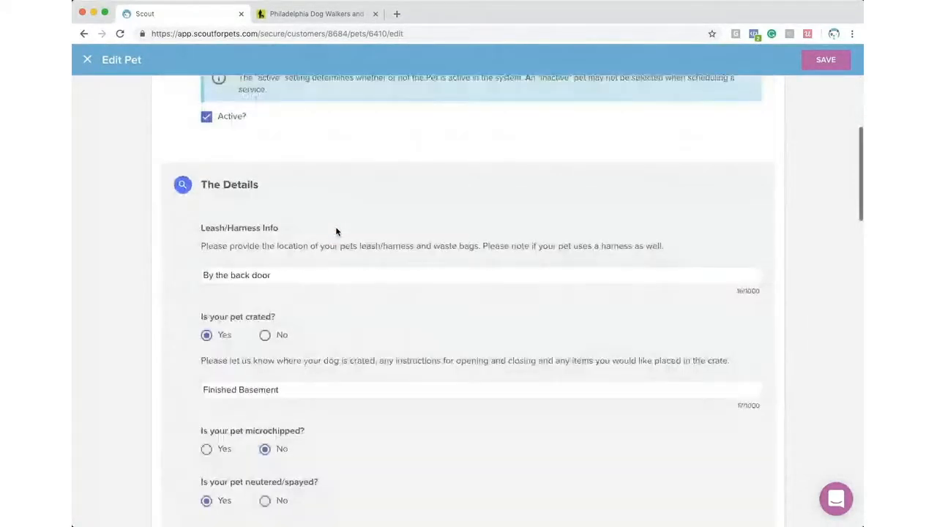
scroll(336, 231, down, 1)
scroll(336, 232, down, 5)
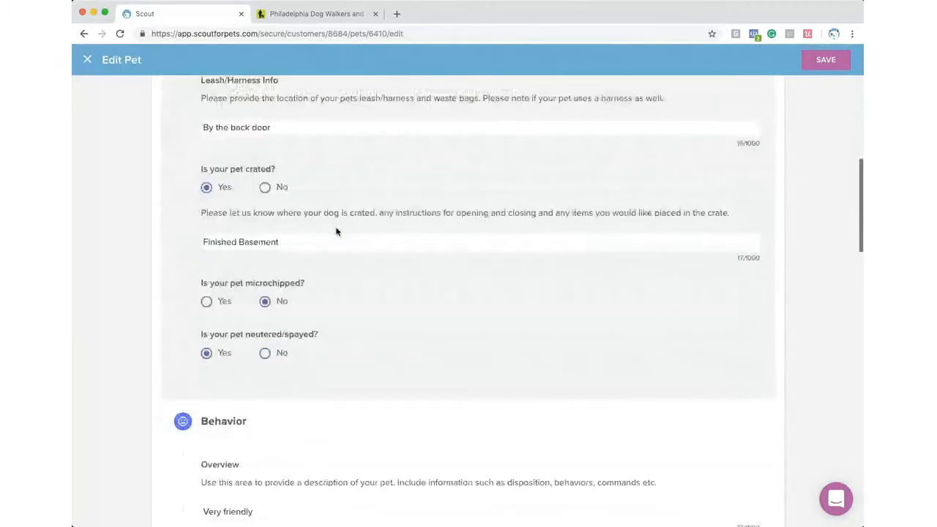
scroll(336, 231, down, 1)
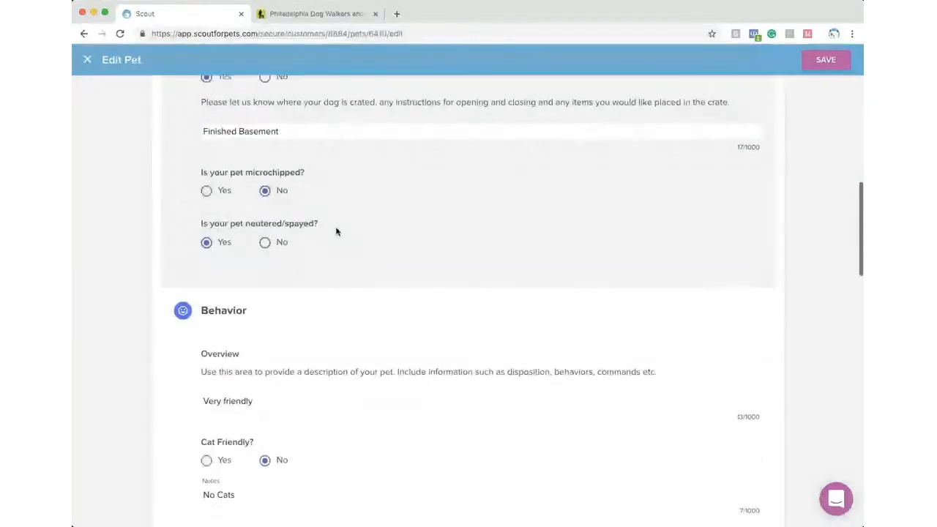
scroll(336, 232, down, 4)
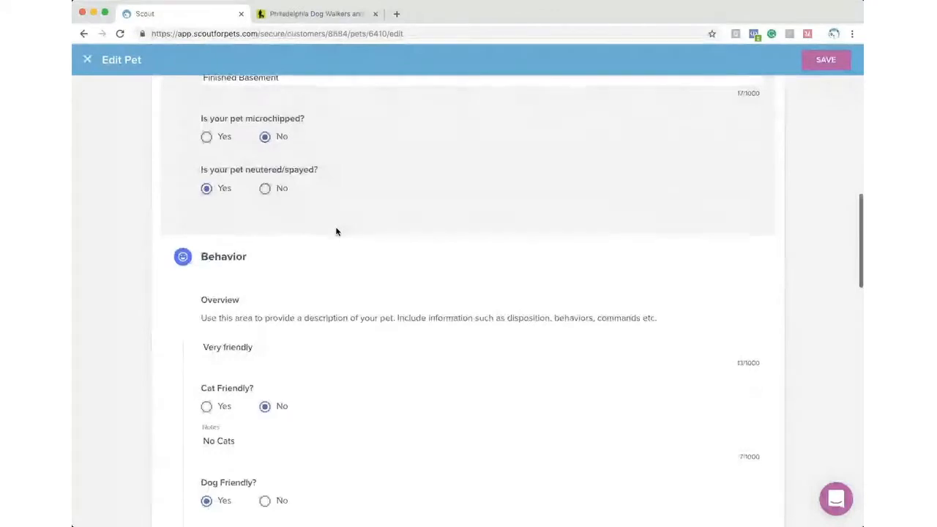
scroll(336, 229, down, 3)
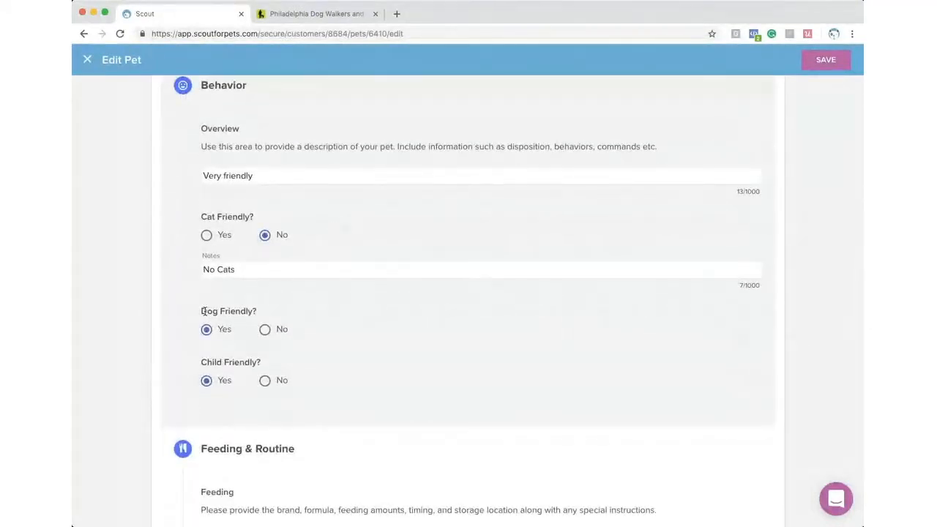
- Answer No to Dog Friendly?, start a note, and scroll down to Internal Notes
drag(199, 314, 279, 315)
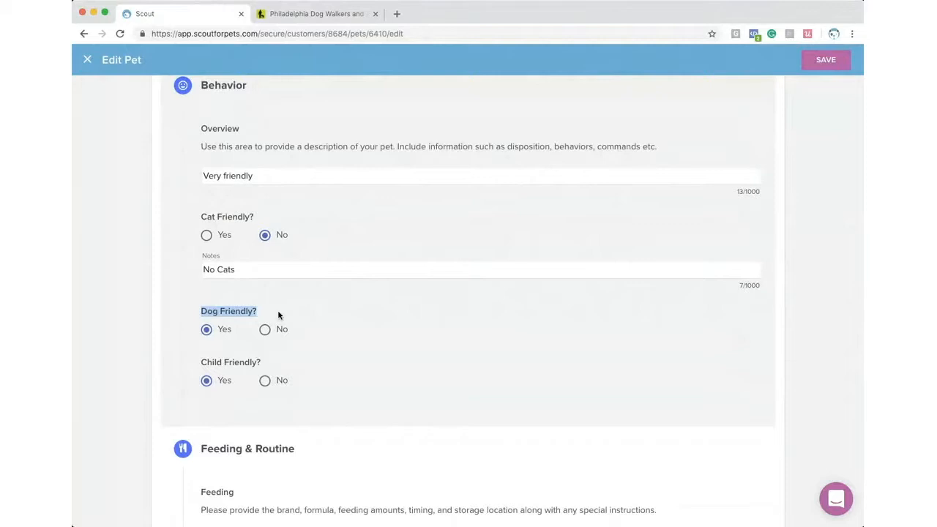
click(226, 313)
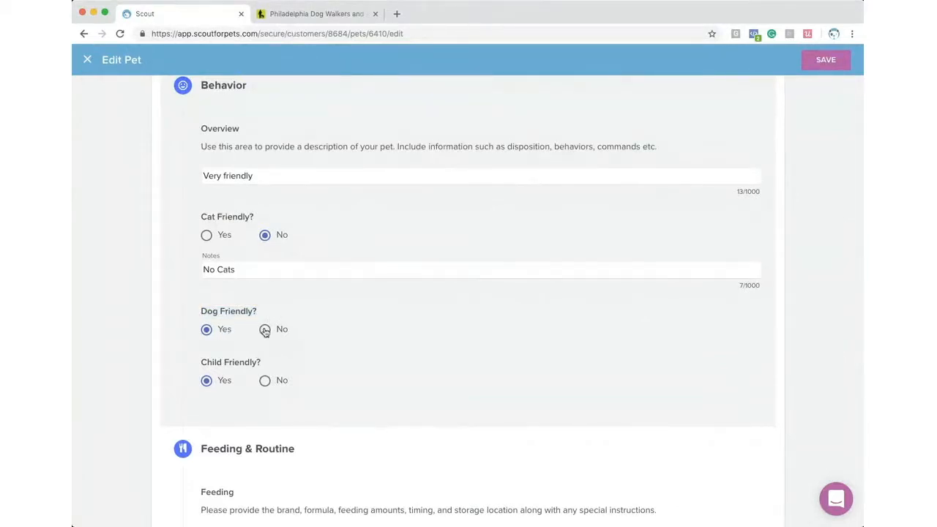
click(265, 330)
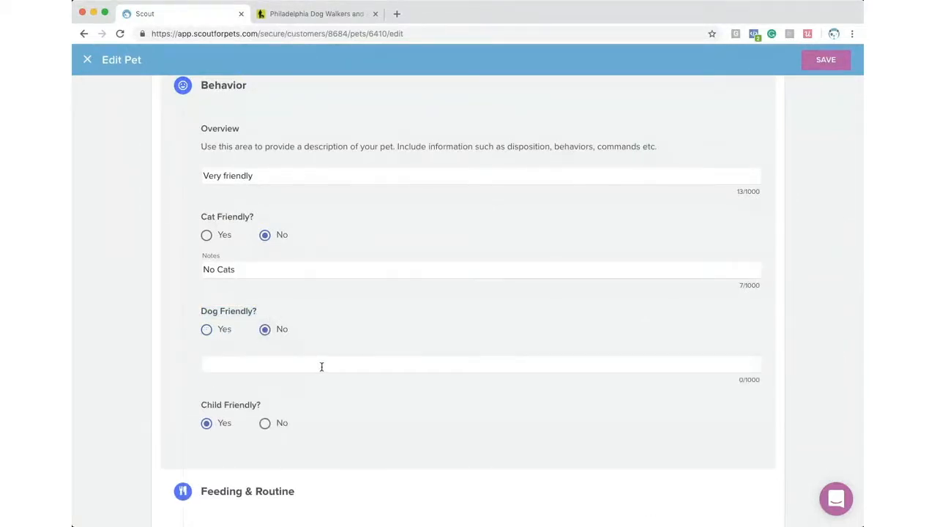
click(221, 363)
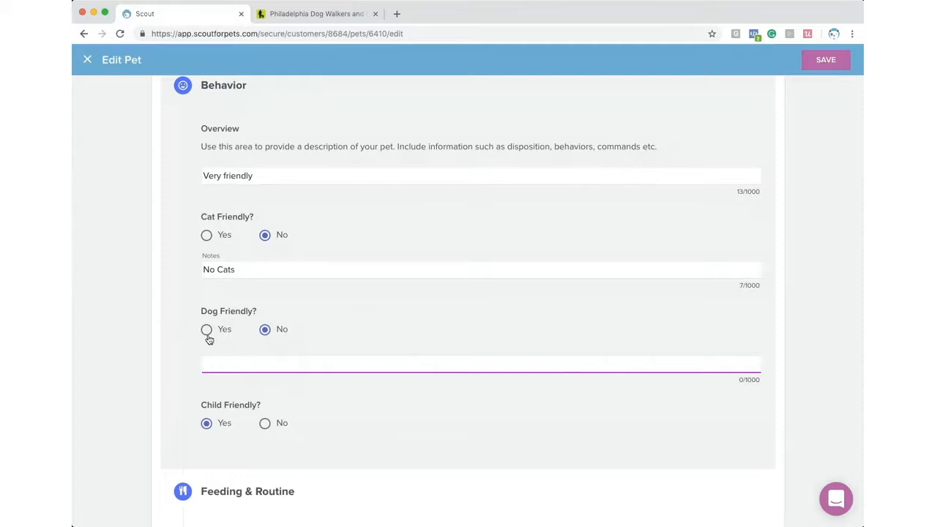
scroll(296, 380, down, 2)
scroll(295, 379, down, 5)
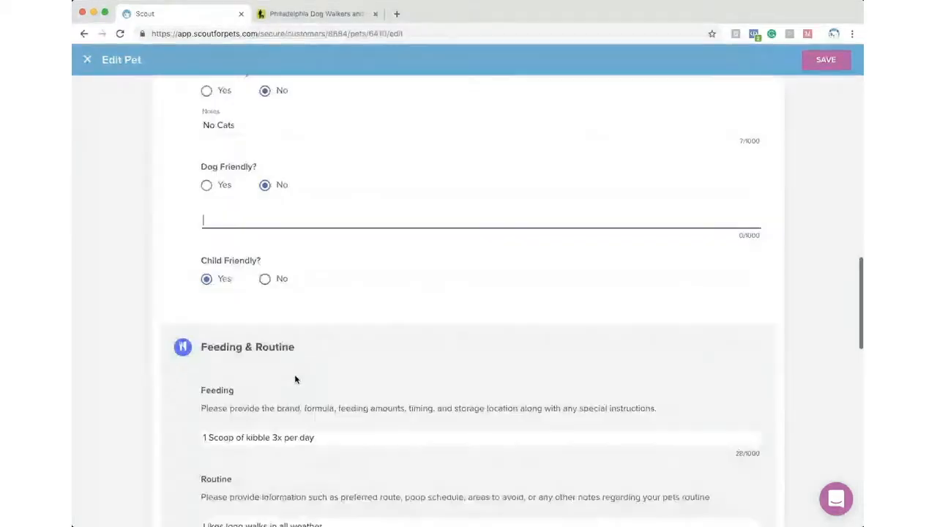
scroll(296, 380, down, 6)
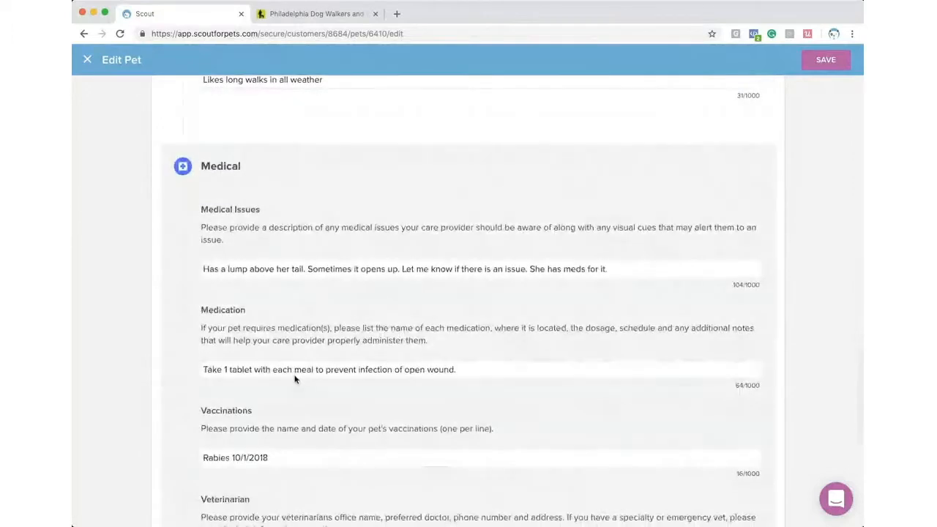
scroll(296, 376, down, 3)
scroll(295, 376, down, 1)
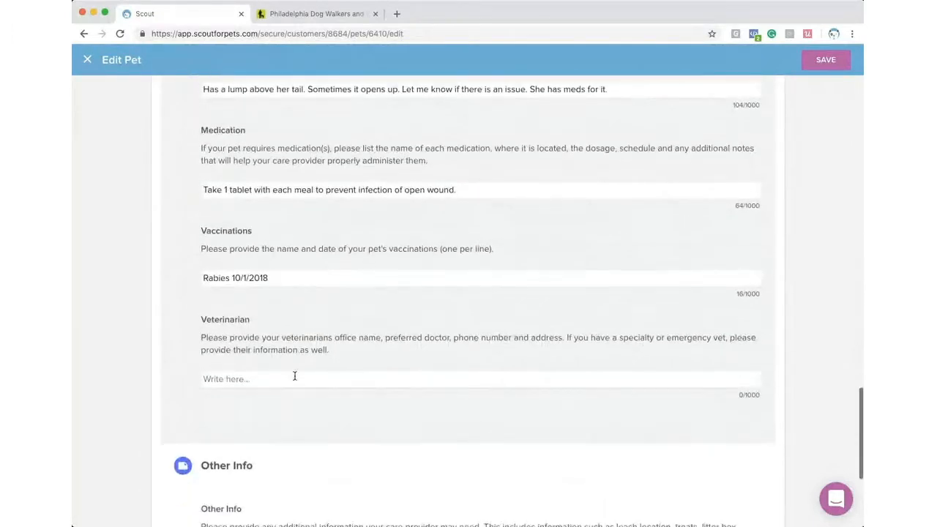
scroll(183, 375, up, 3)
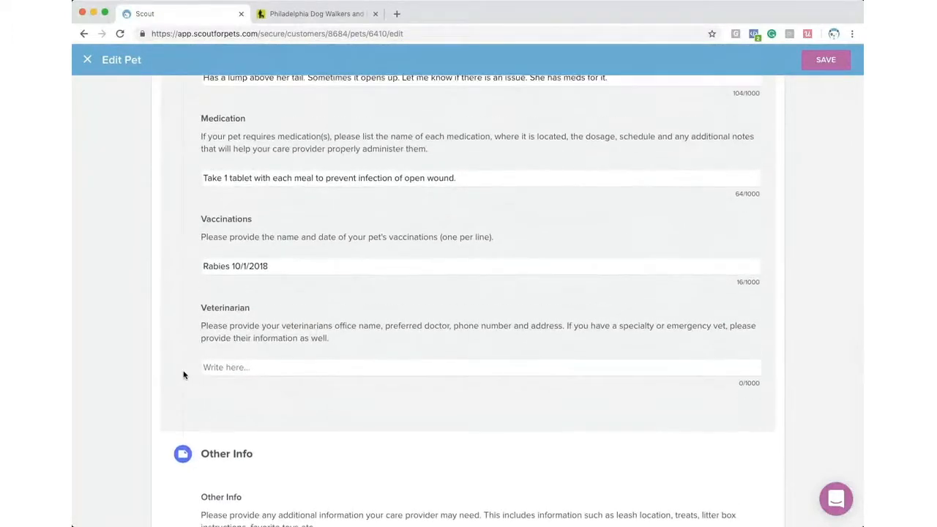
scroll(183, 375, down, 3)
scroll(184, 375, down, 4)
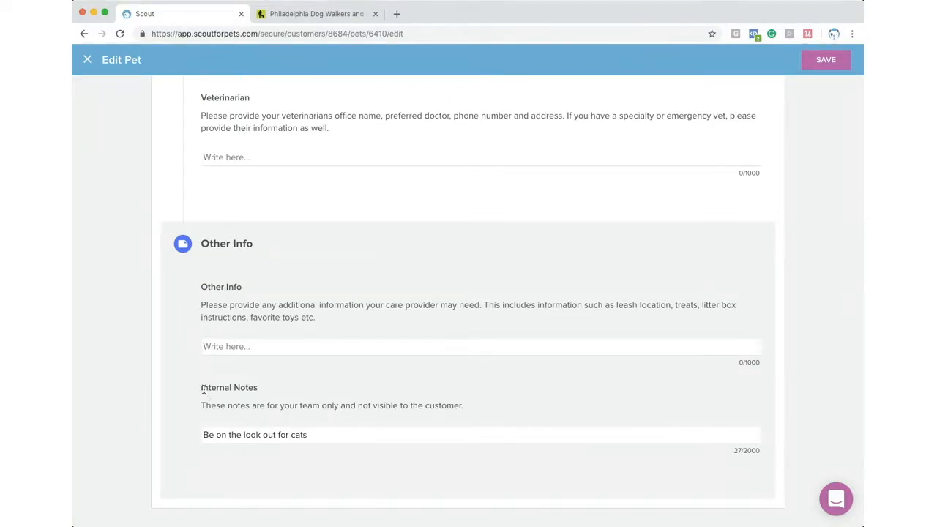
- Replace the internal note with 'Customer gets angry when we wear our shoes in the house after it rains' and save
drag(203, 388, 269, 390)
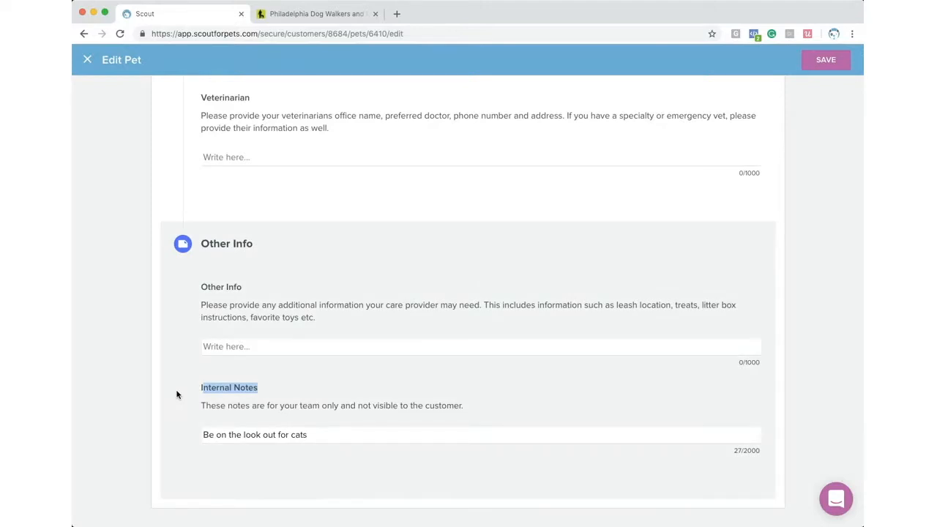
drag(317, 432, 199, 434)
text(Customer gets an)
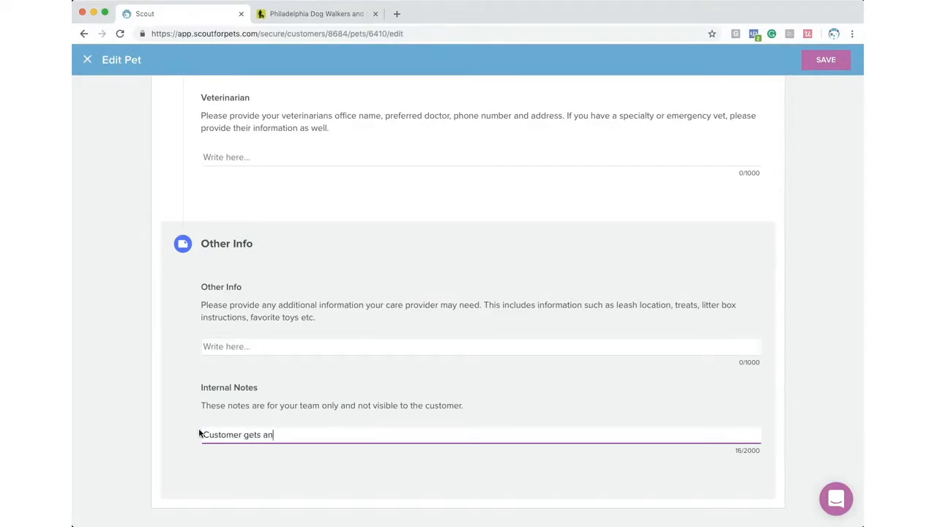
text(gry when we wear our shoes in the house af)
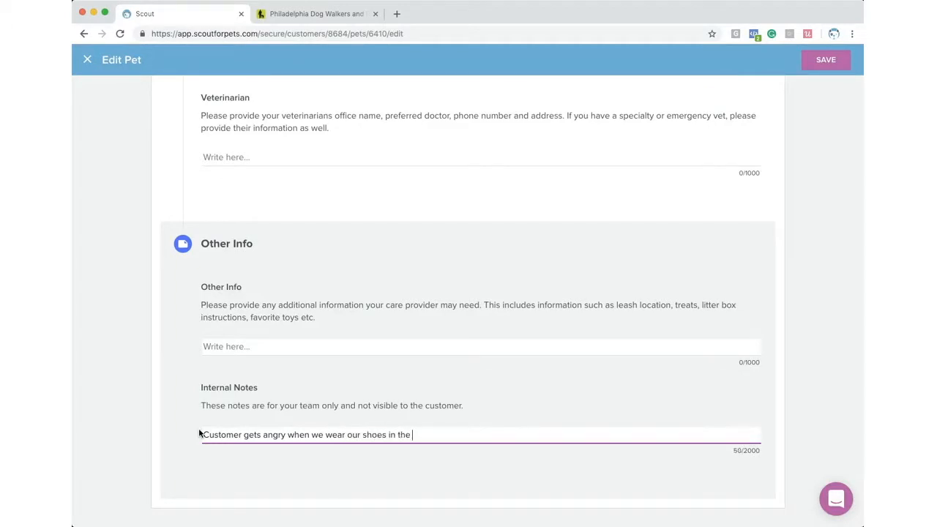
text(ter it rains)
click(821, 64)
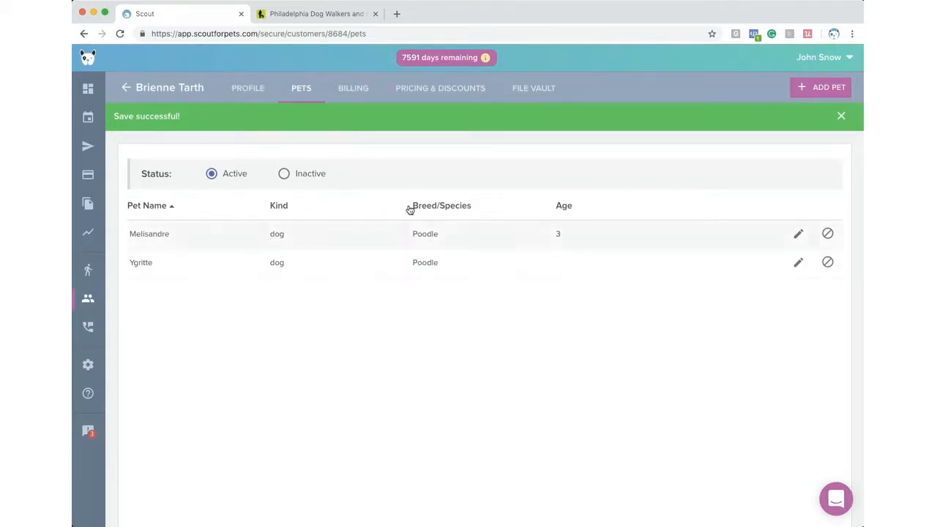
- Open the customer's Billing tab and review payment methods and Billing History invoices
click(360, 94)
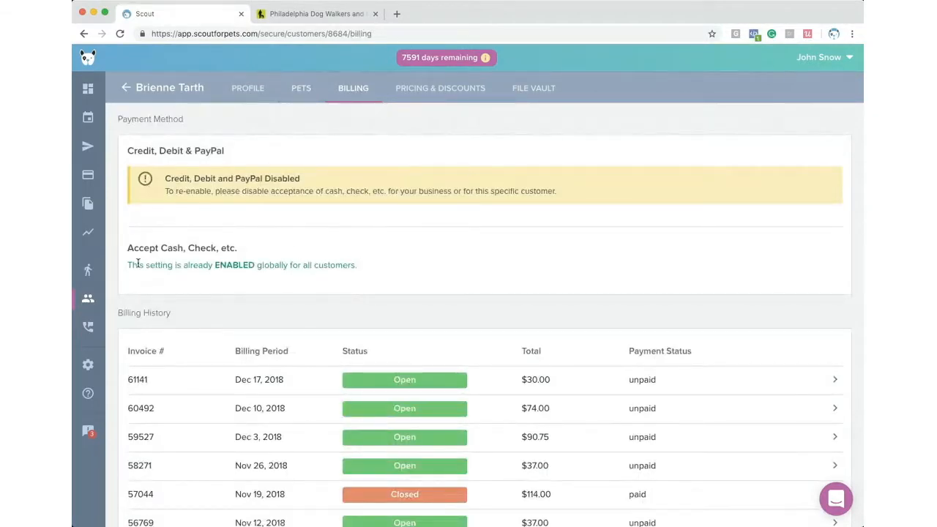
drag(128, 264, 439, 283)
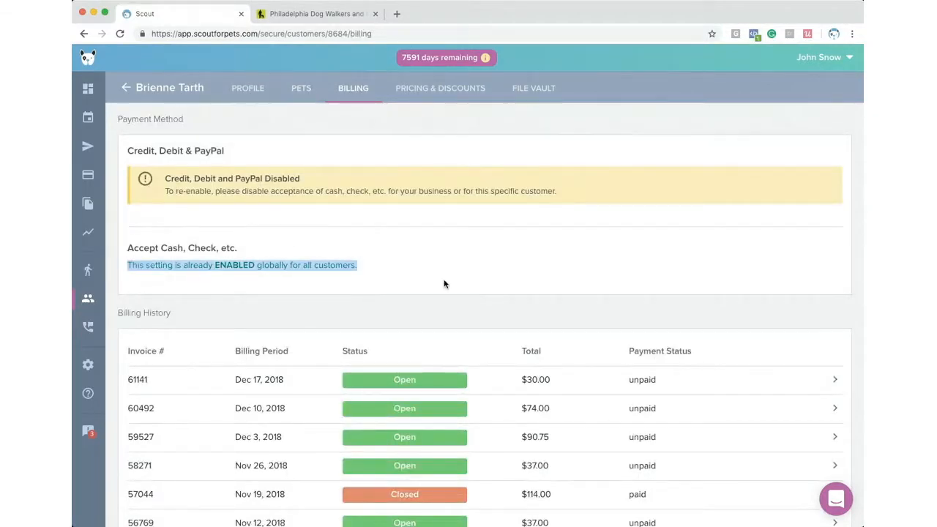
scroll(389, 279, down, 1)
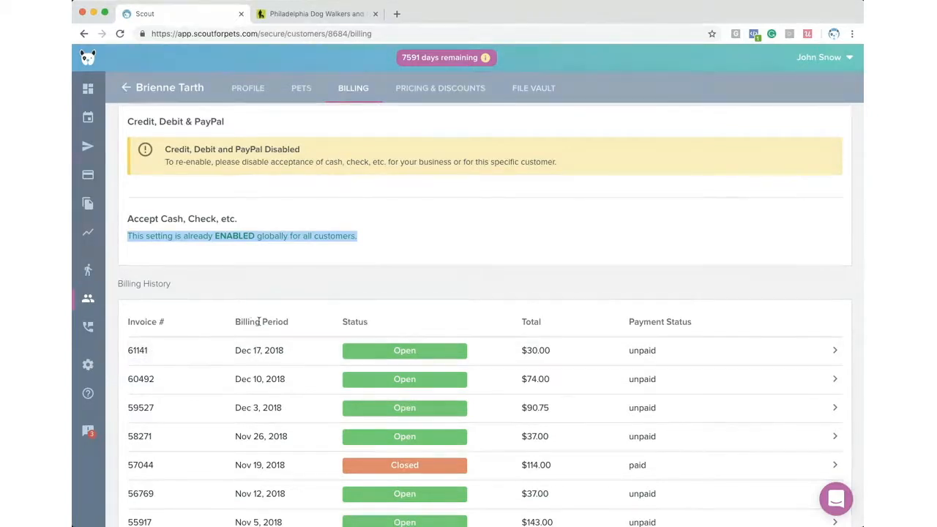
scroll(273, 298, down, 3)
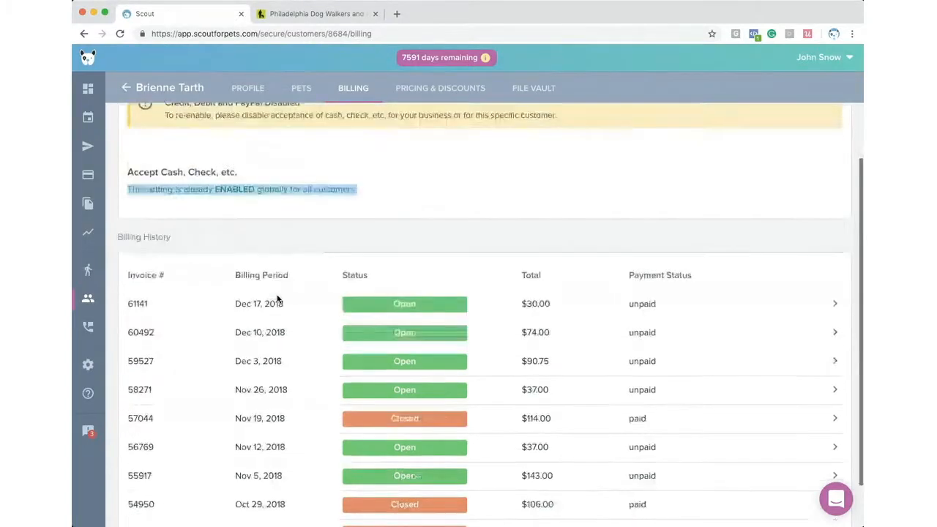
scroll(381, 301, down, 3)
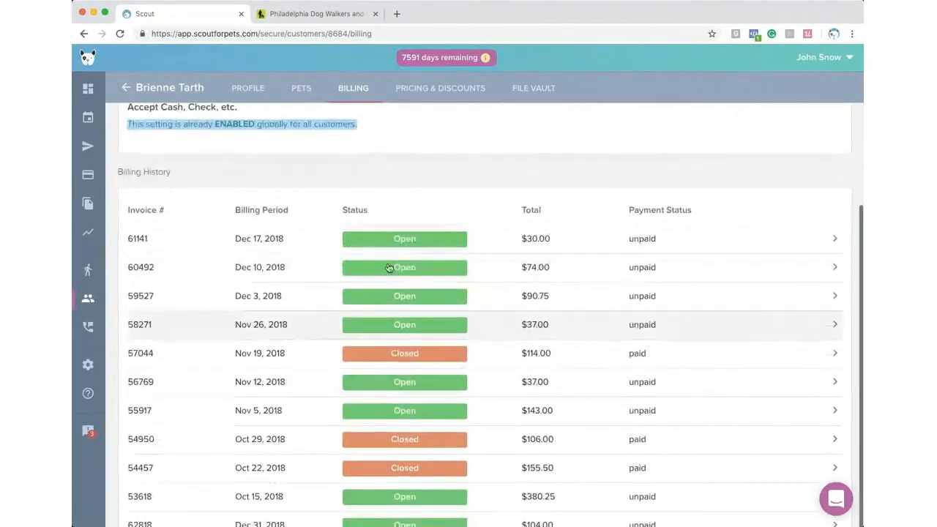
scroll(334, 308, up, 5)
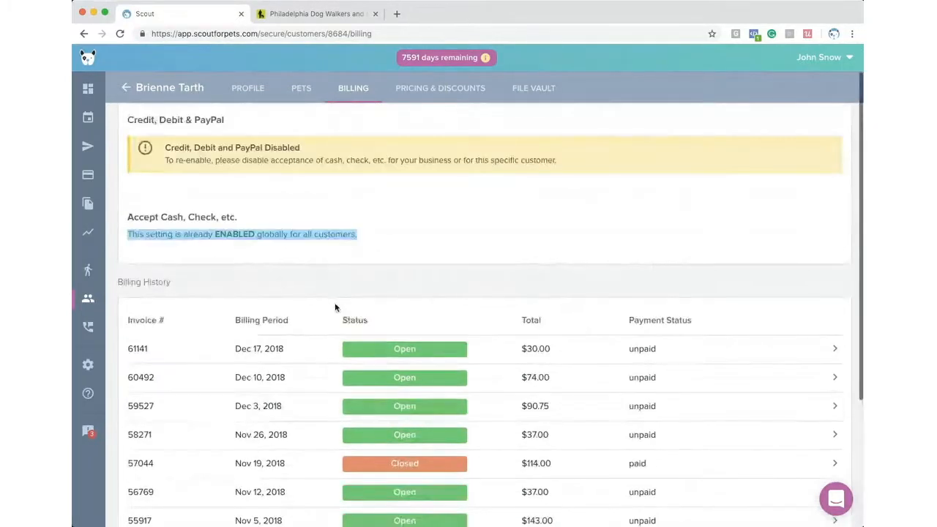
- Review the customer's Pricing & Discounts for Services, Add-ons and Surcharges, then view File Vault
click(437, 89)
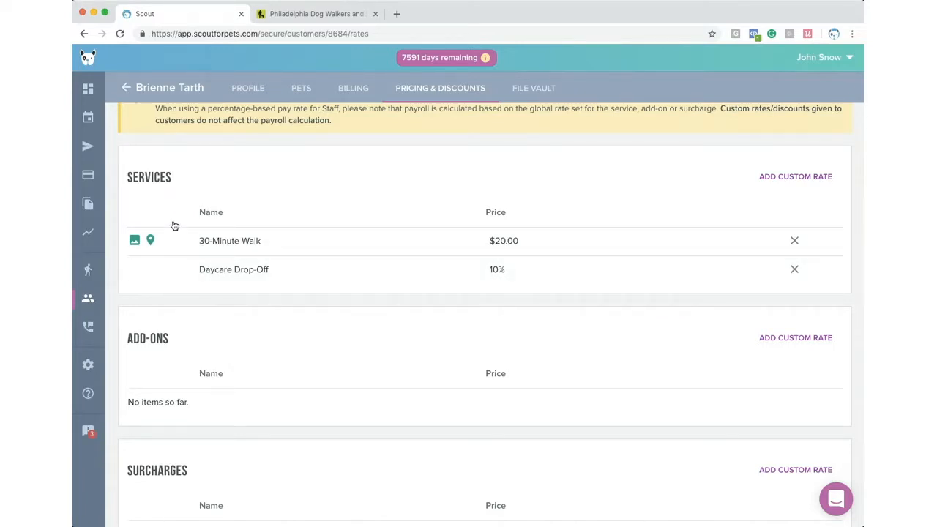
scroll(175, 222, down, 2)
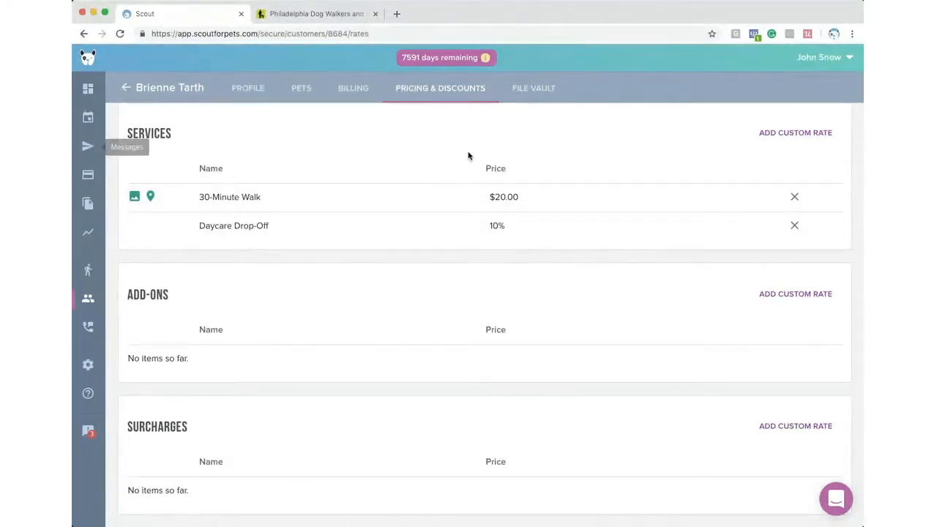
click(530, 93)
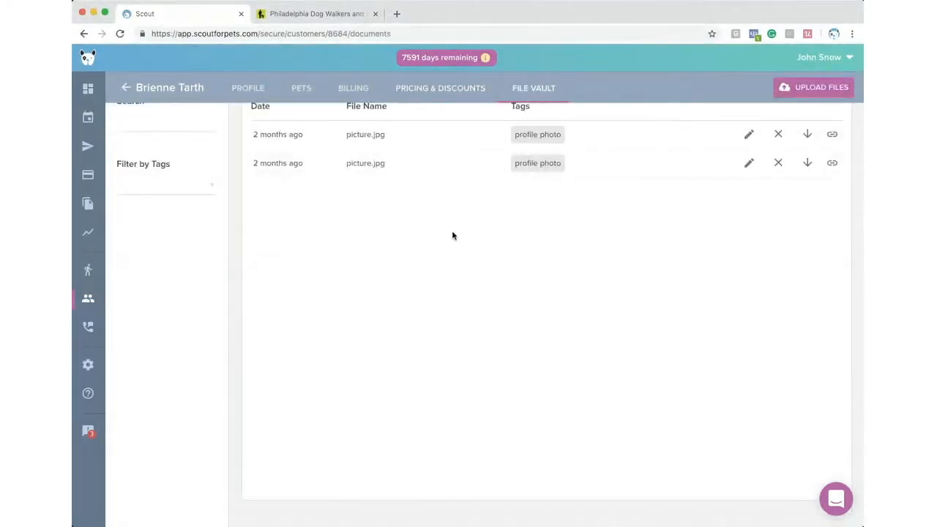
- Preview the first picture.jpg poodle photo, close it, and return to the Customers list
scroll(378, 233, up, 1)
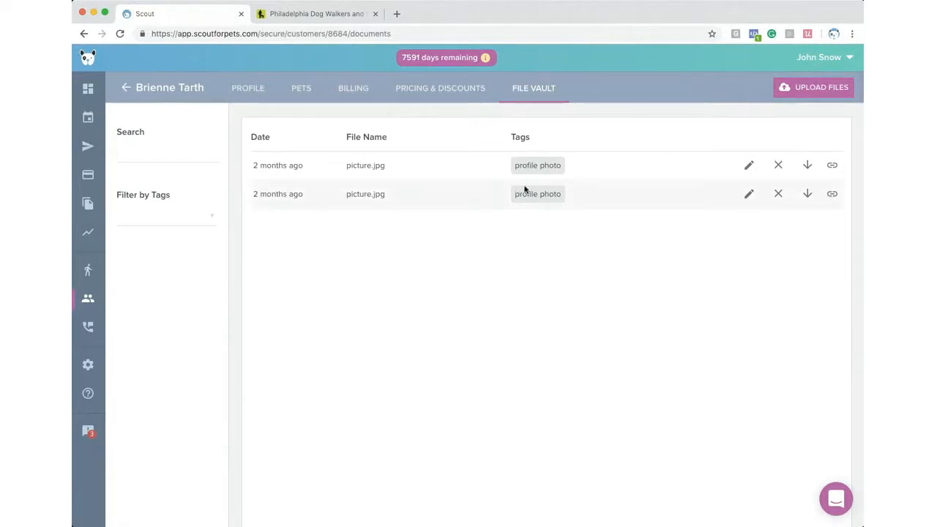
click(808, 165)
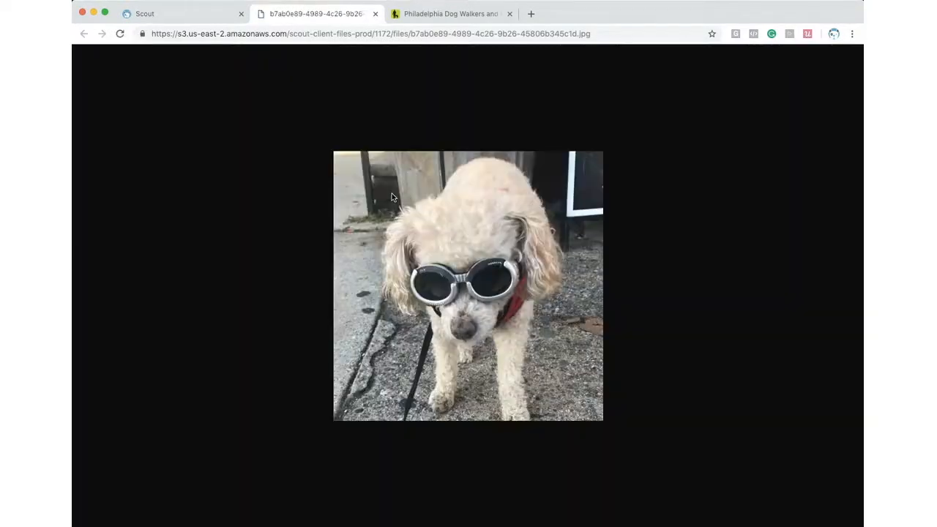
click(376, 13)
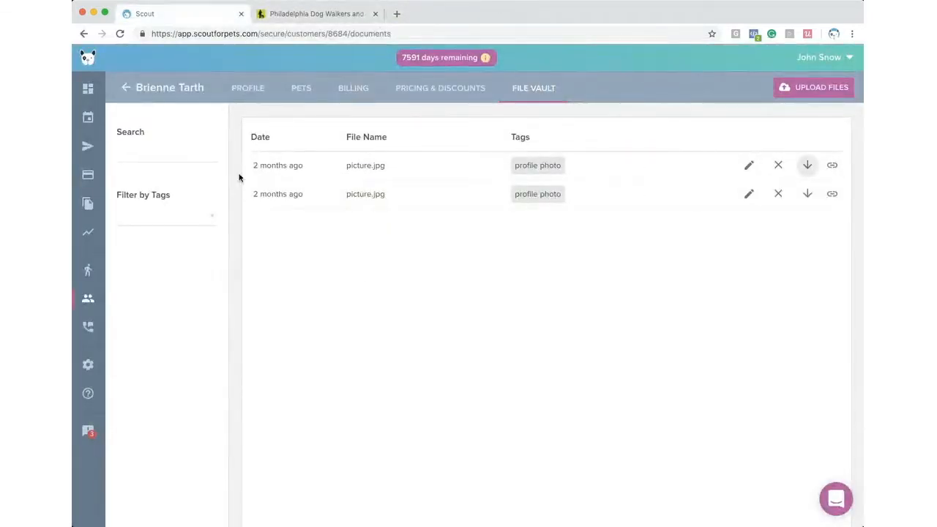
click(126, 87)
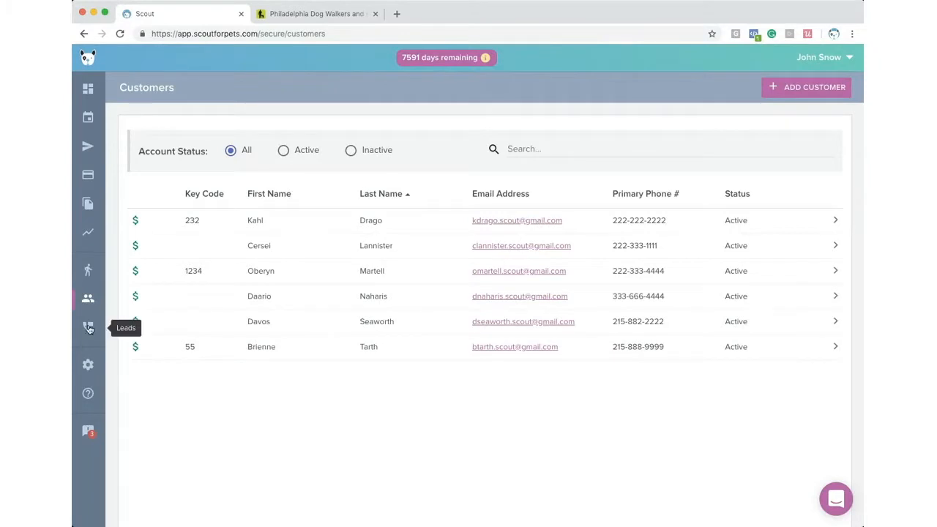
- Review the two leads on the Leads page, then switch to the Walk It Like a Dog website
click(88, 328)
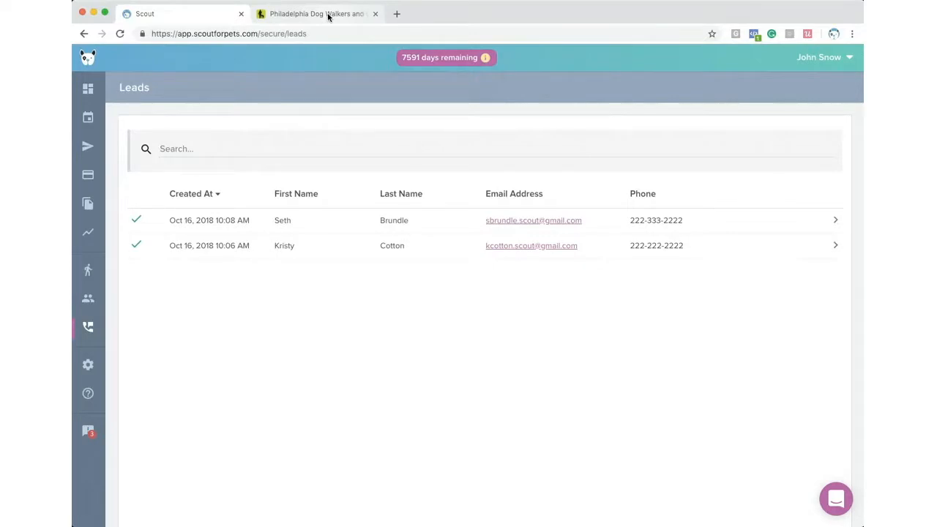
click(328, 15)
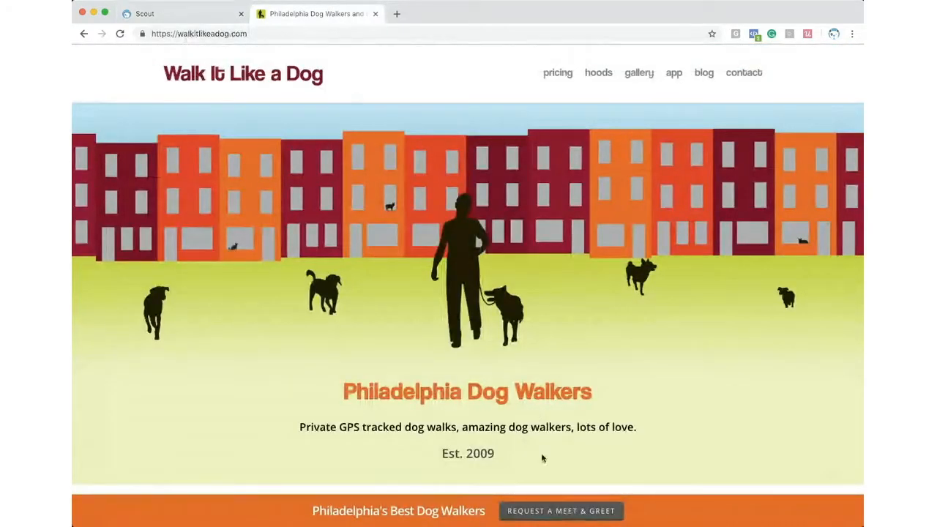
- Open the Walk It Like a Dog 'Request a Meet & Greet' form and scroll through its fields
click(561, 504)
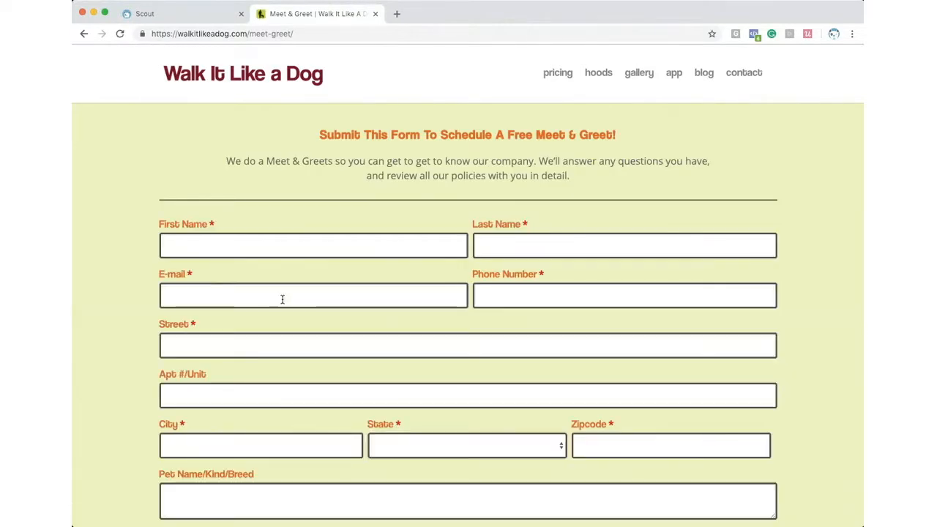
scroll(145, 250, down, 1)
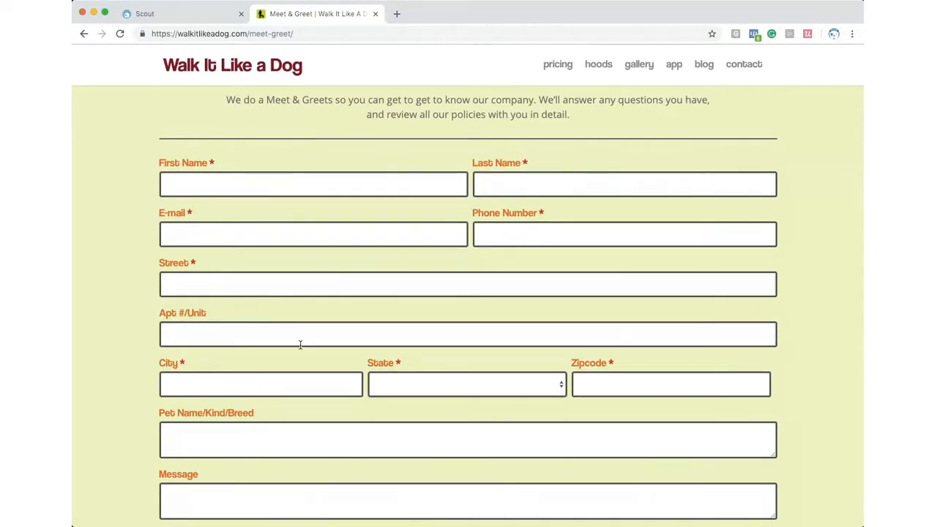
scroll(107, 289, down, 1)
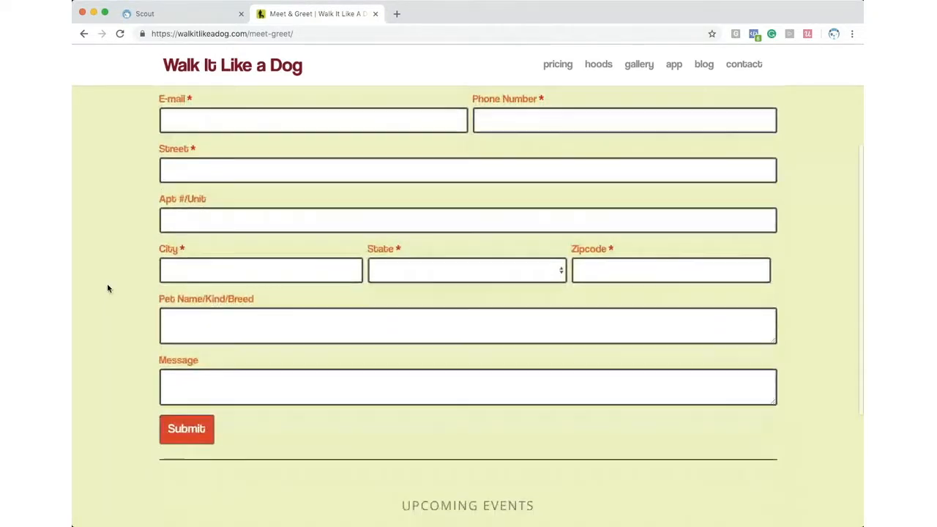
scroll(107, 289, up, 3)
scroll(107, 289, down, 2)
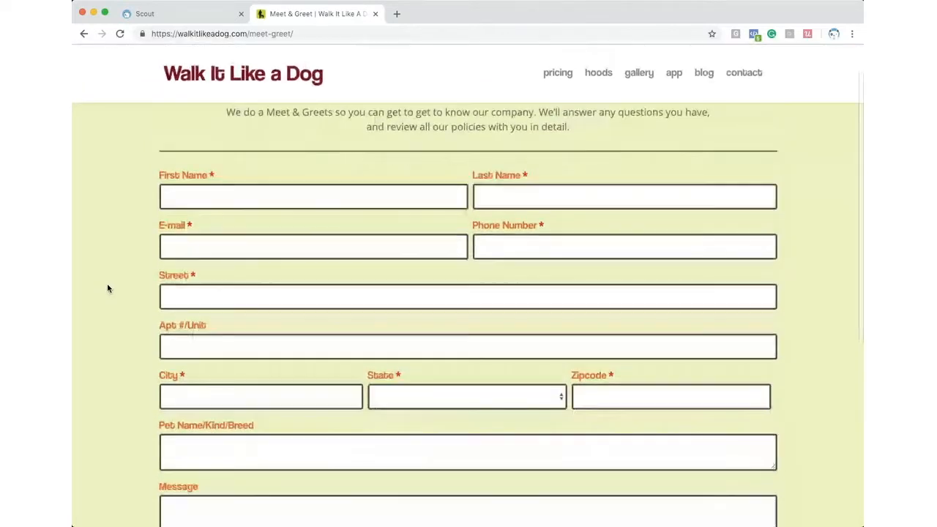
scroll(111, 277, up, 1)
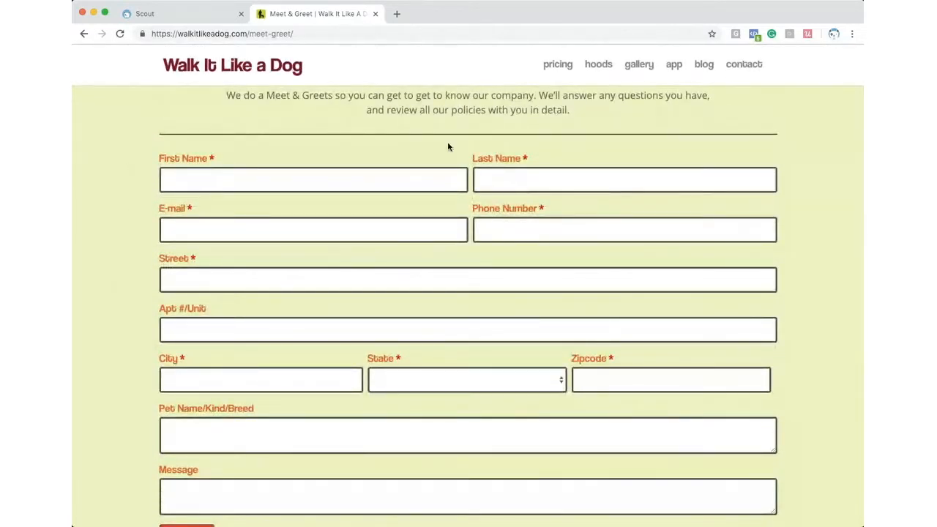
scroll(842, 234, down, 4)
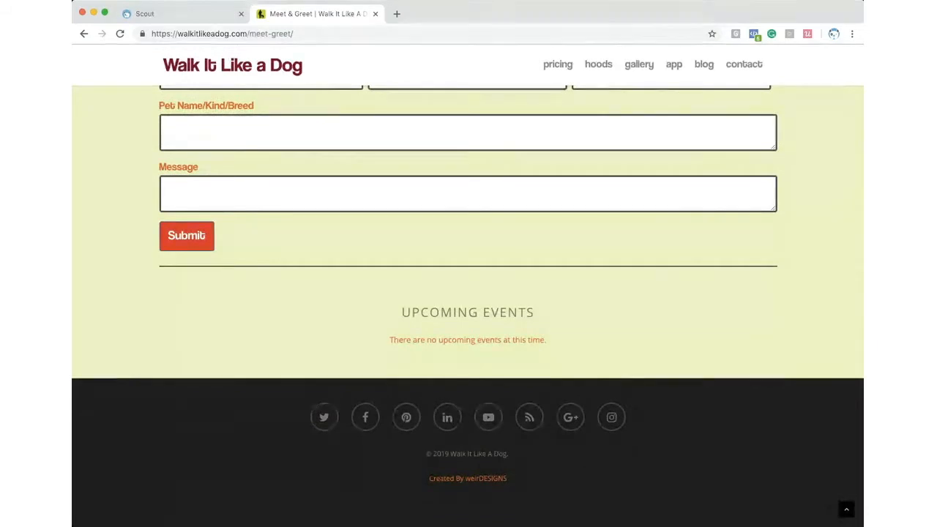
scroll(245, 122, up, 4)
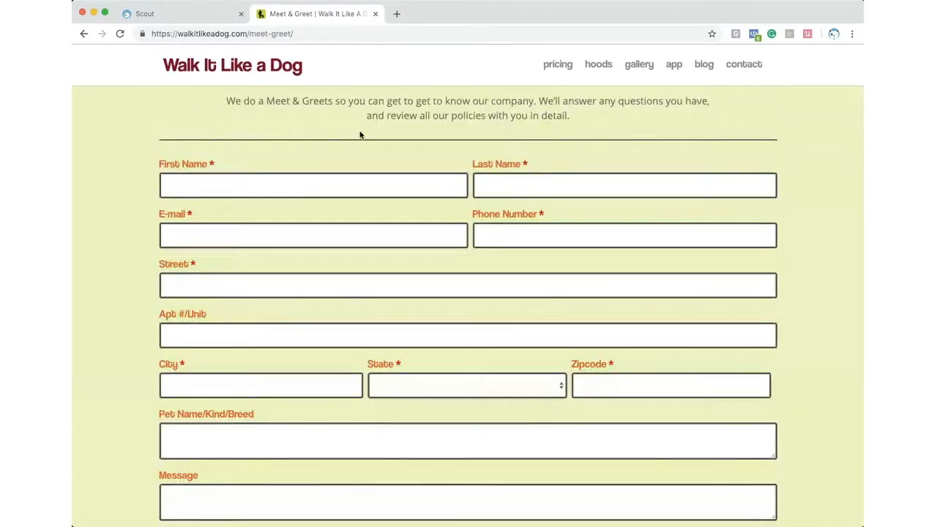
scroll(358, 132, up, 1)
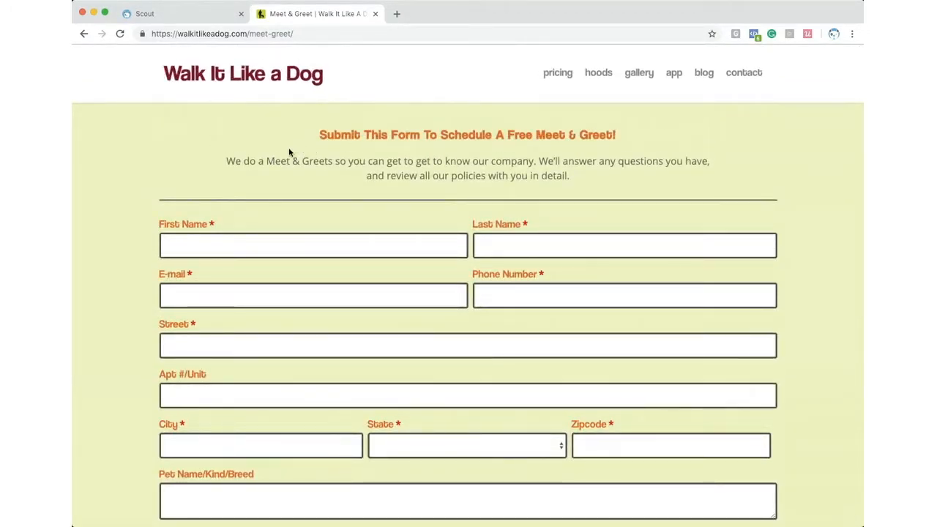
- Open the first lead and set its status to Awaiting Contact, then Contacted
click(171, 14)
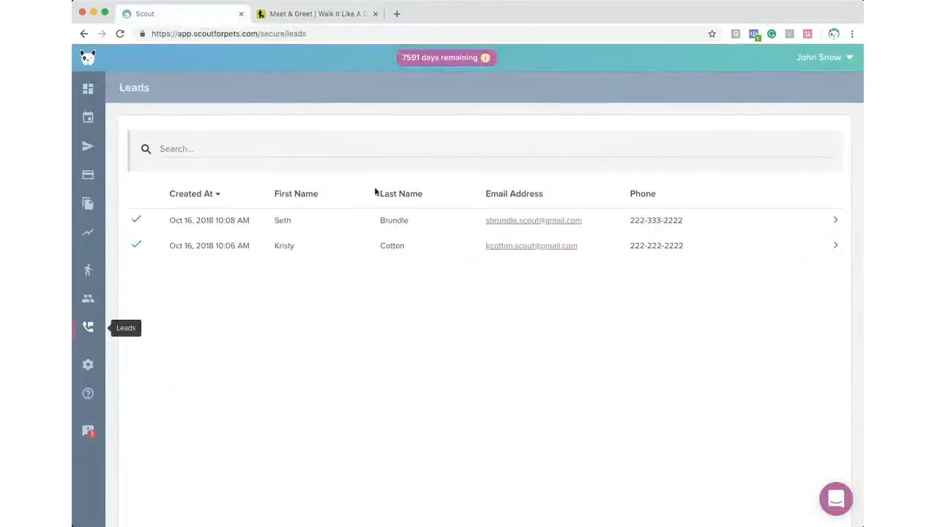
click(442, 225)
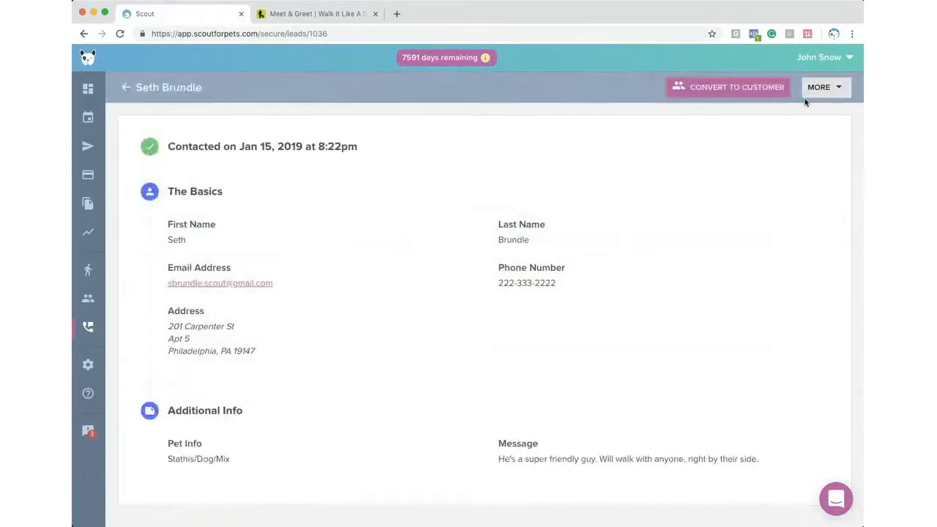
click(826, 89)
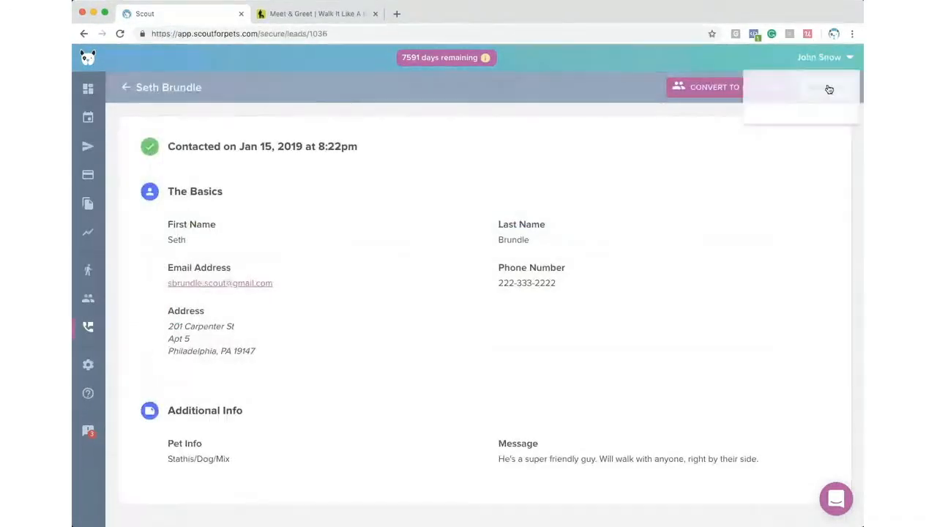
click(822, 93)
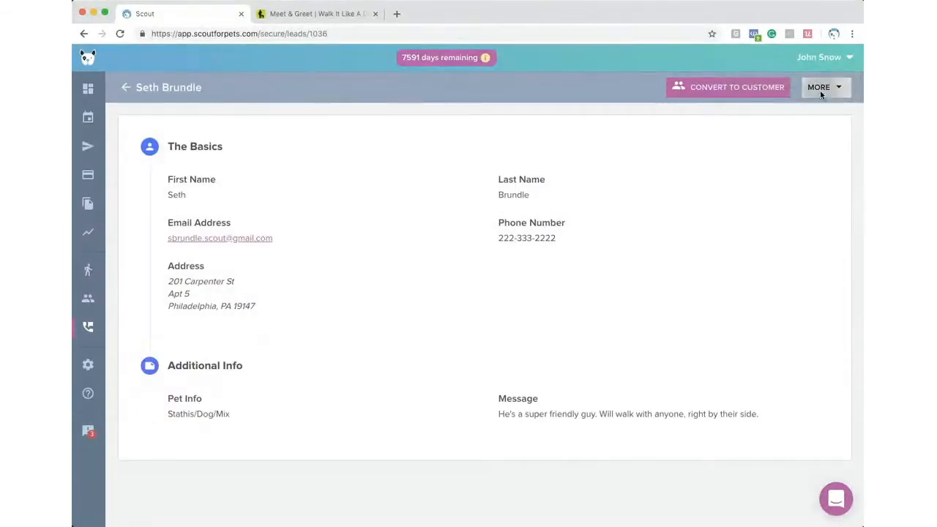
click(820, 90)
click(813, 90)
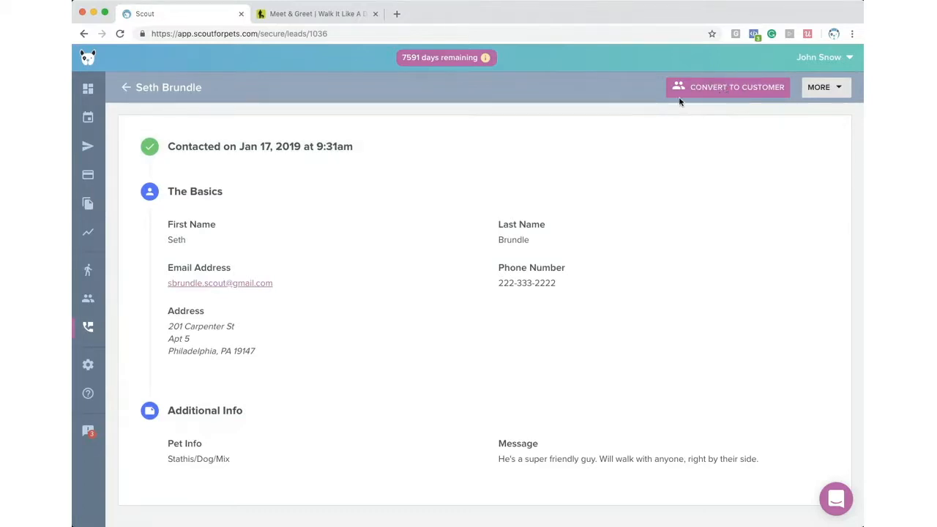
- Start converting the lead to a customer, dismiss the notify prompt, and return to Customers
click(705, 87)
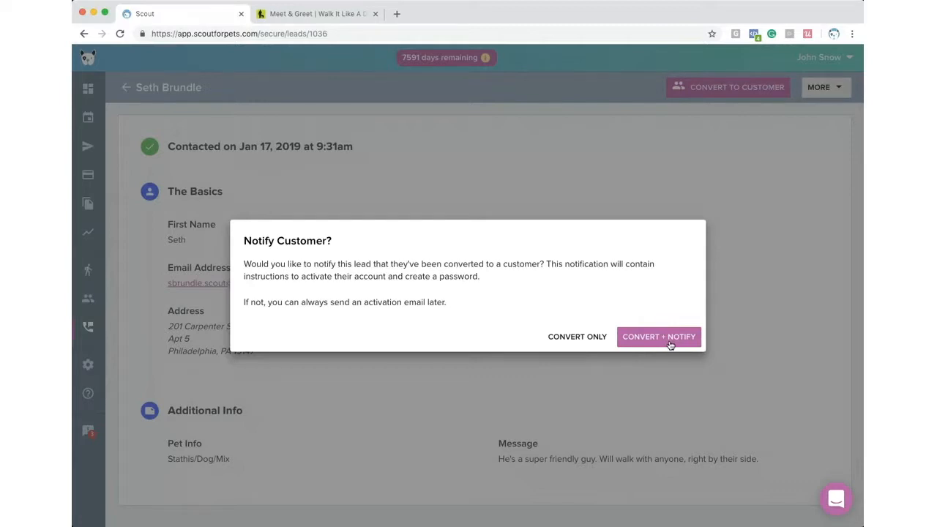
click(659, 384)
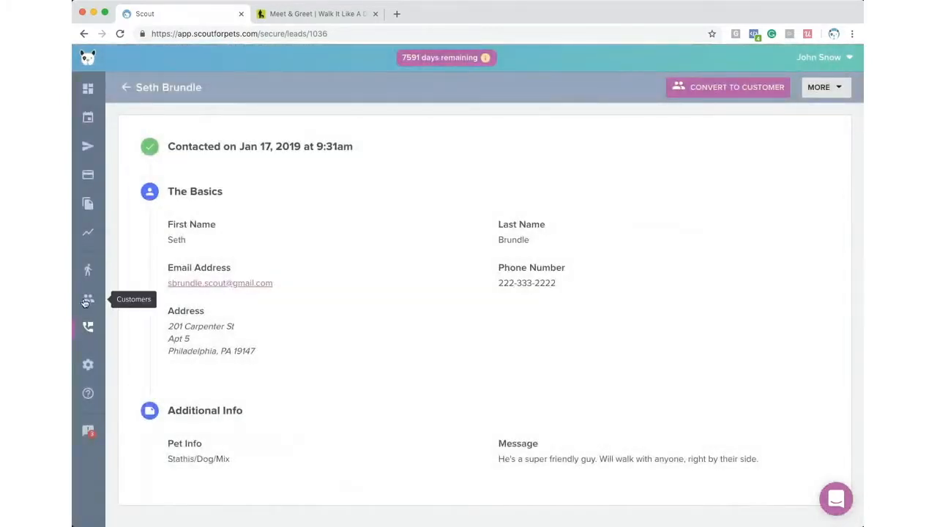
click(86, 300)
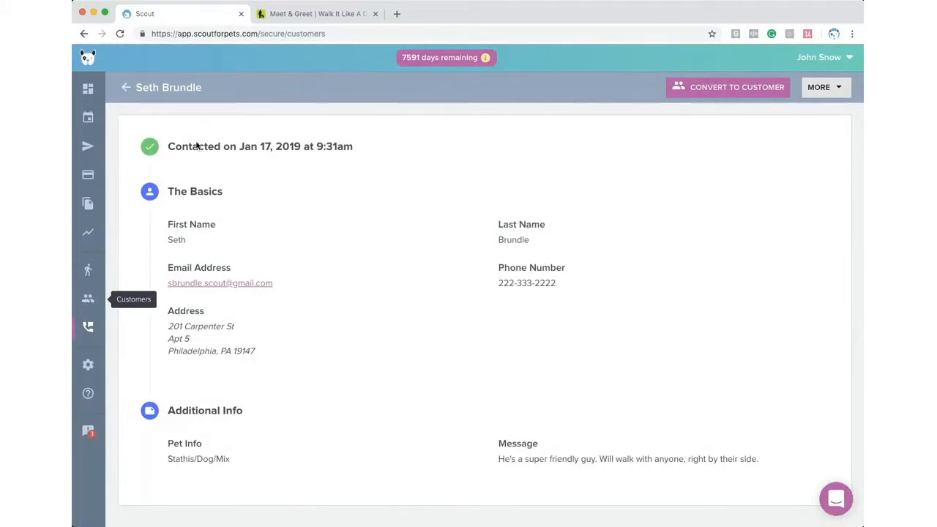
- Deactivate the second active customer's account and return to the Customers list
click(351, 150)
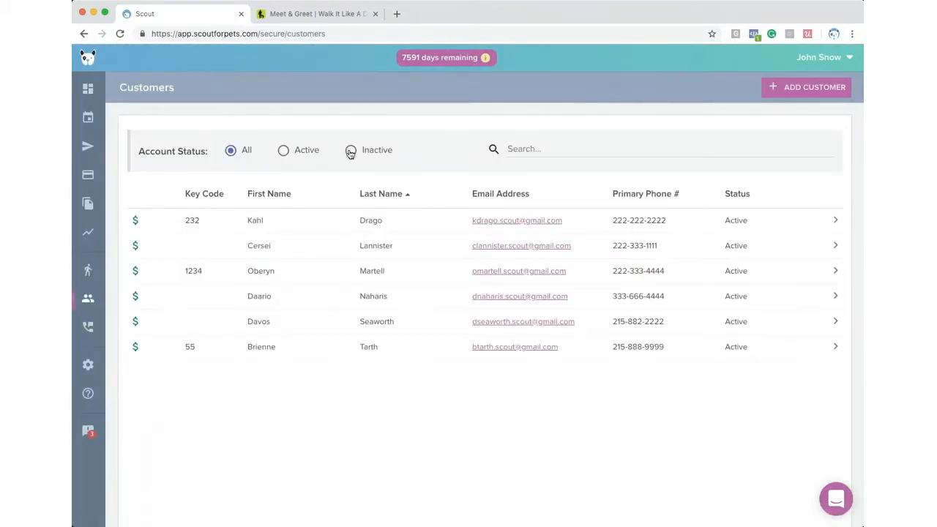
click(283, 150)
click(361, 249)
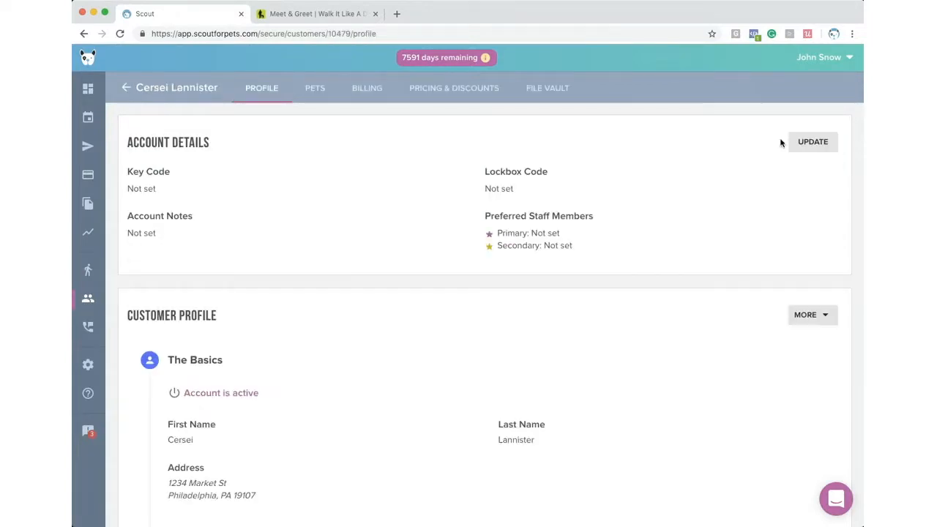
click(808, 316)
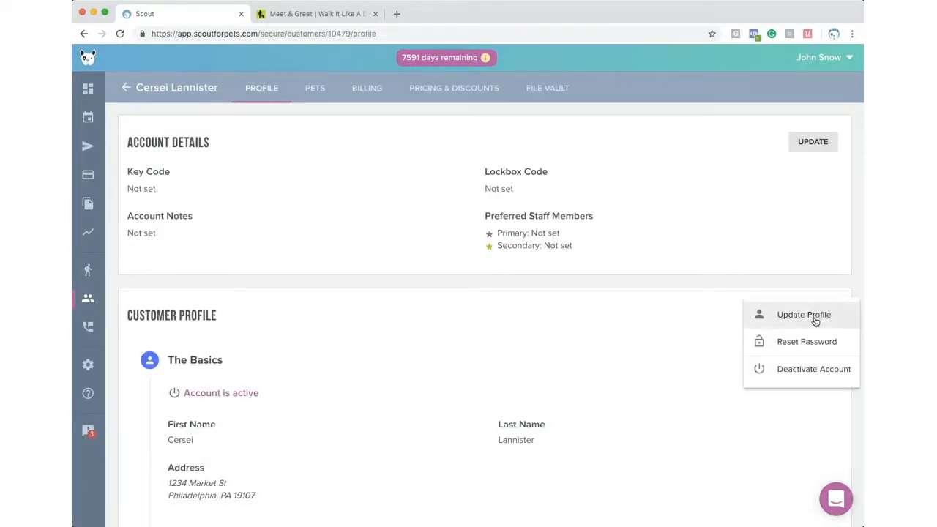
click(814, 369)
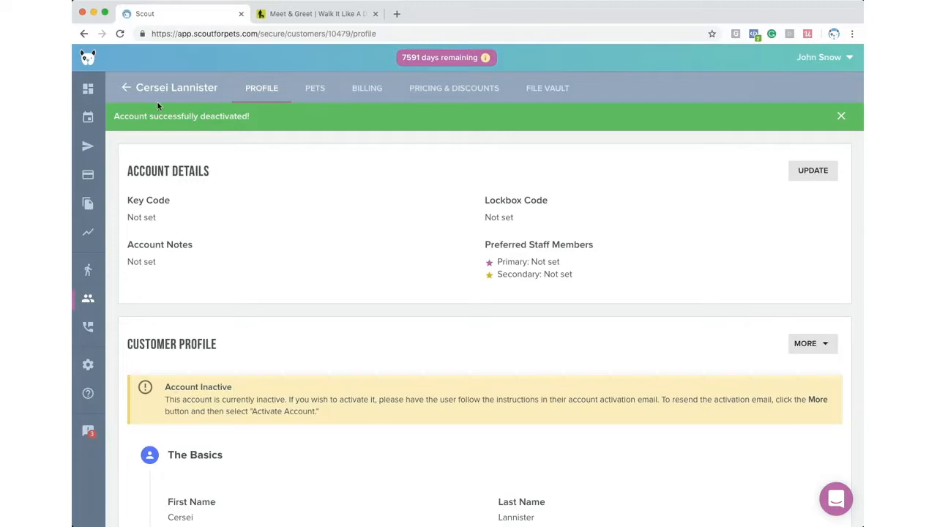
click(127, 88)
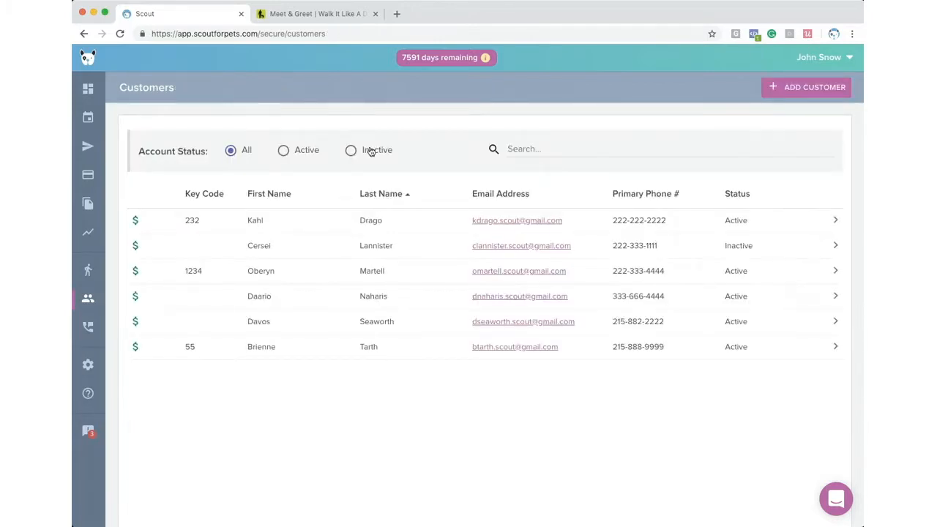
- Open the inactive customer's profile and send them an account activation email
click(351, 151)
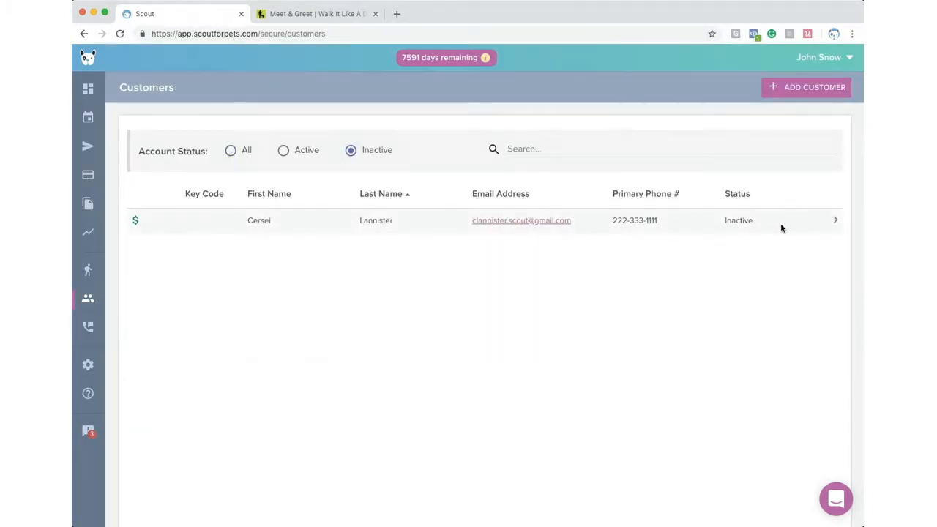
click(711, 221)
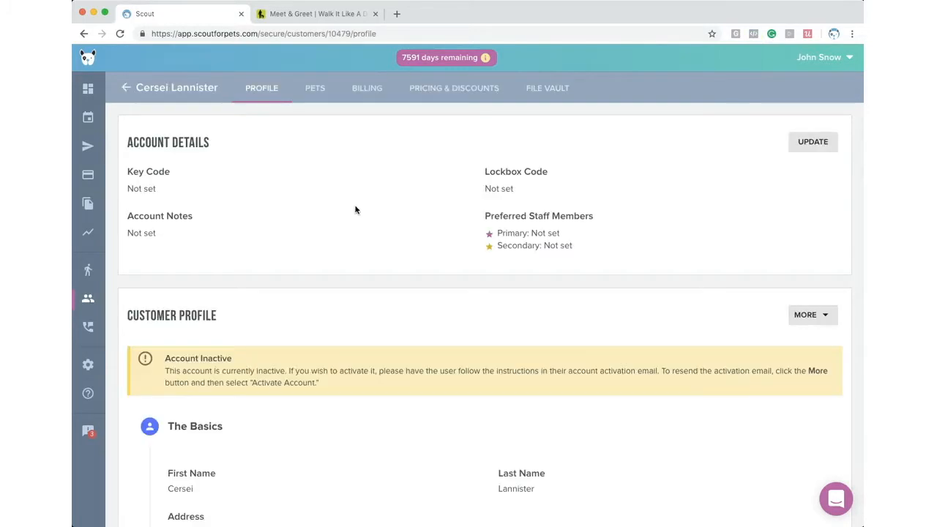
click(806, 315)
click(795, 342)
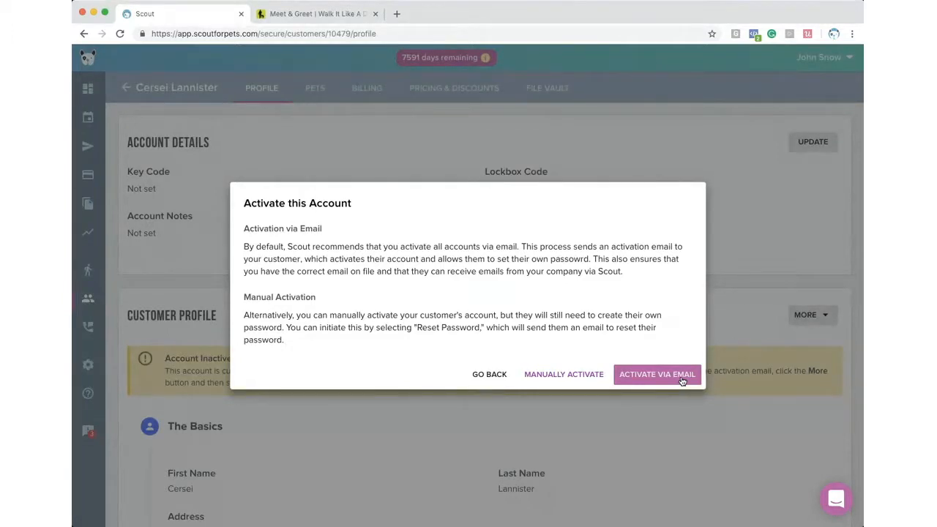
click(682, 381)
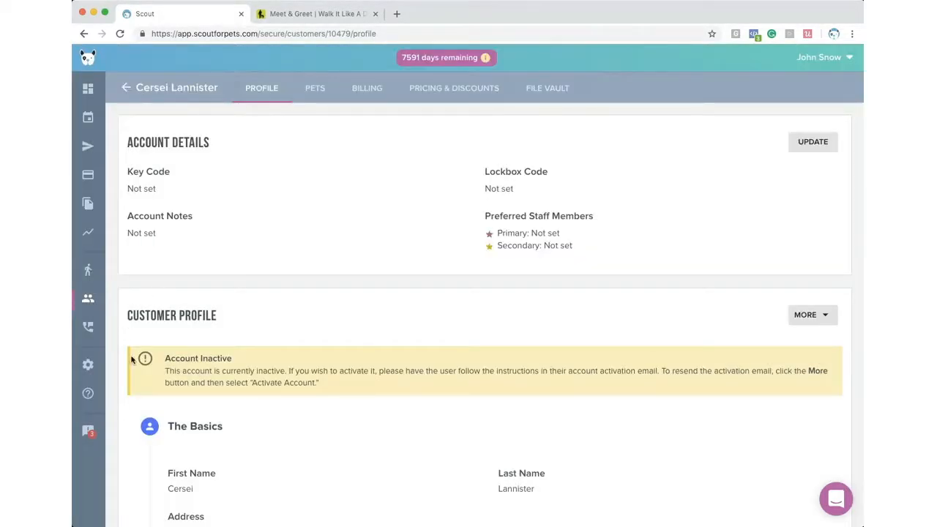
click(89, 367)
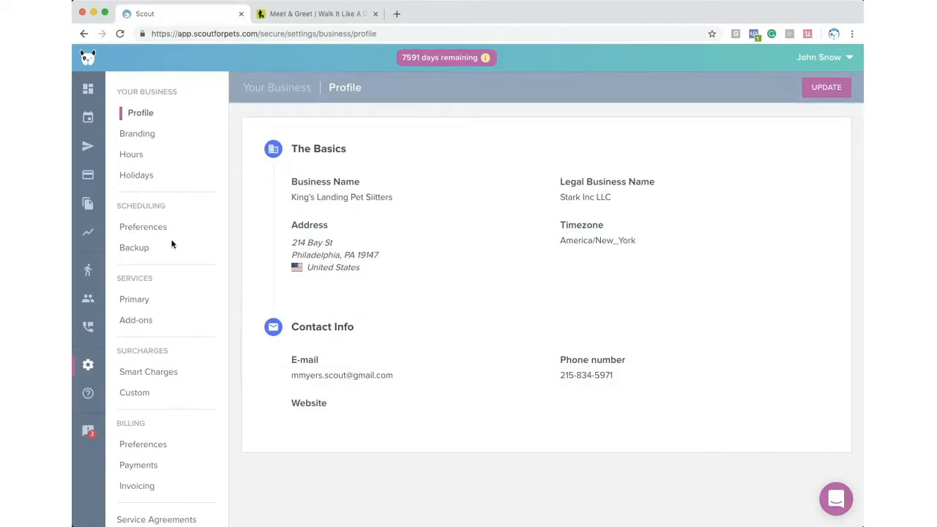
click(144, 228)
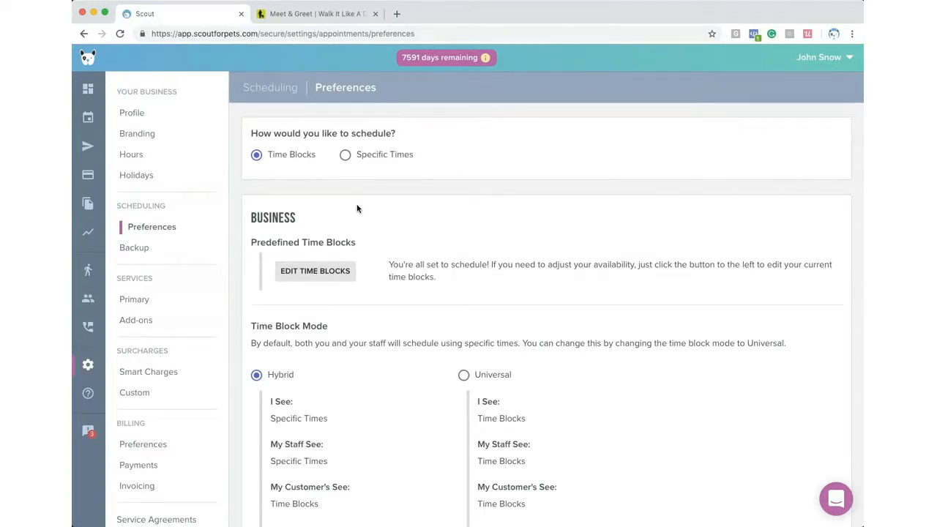
scroll(330, 216, down, 1)
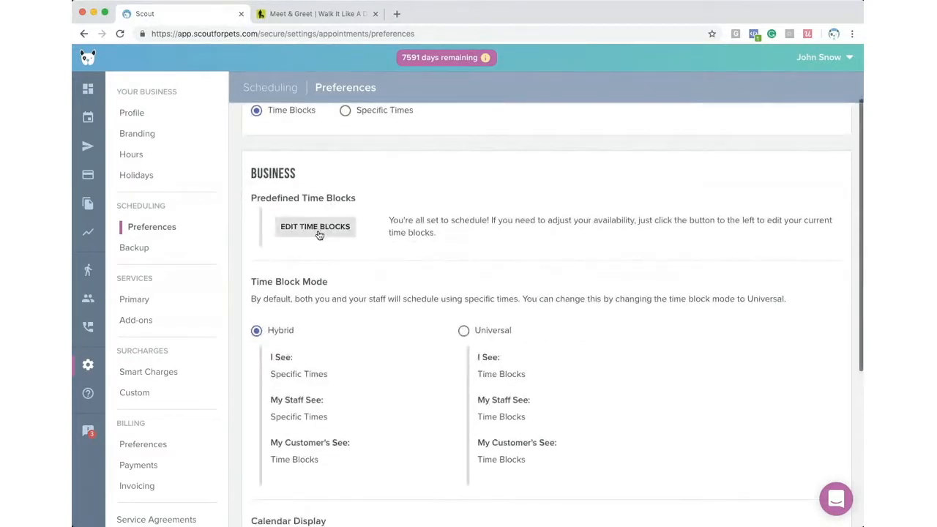
click(319, 232)
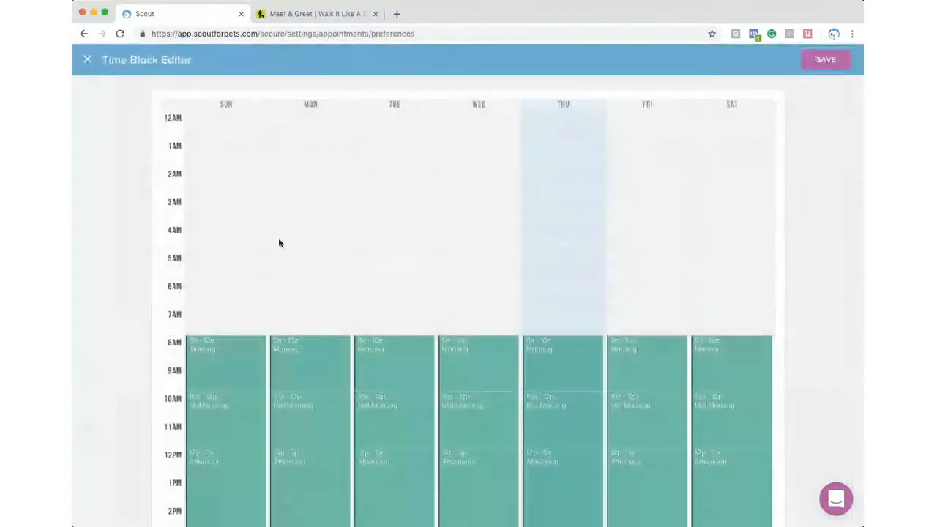
scroll(268, 241, down, 3)
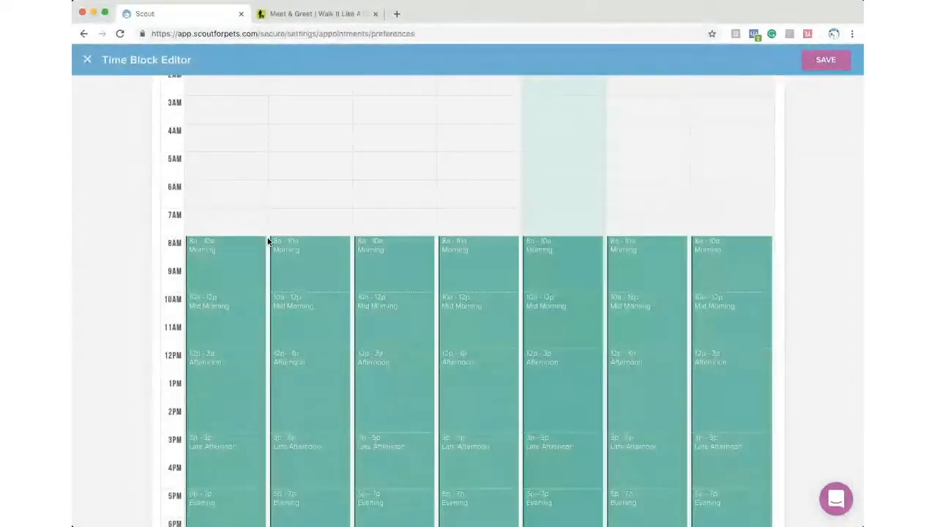
scroll(263, 243, down, 3)
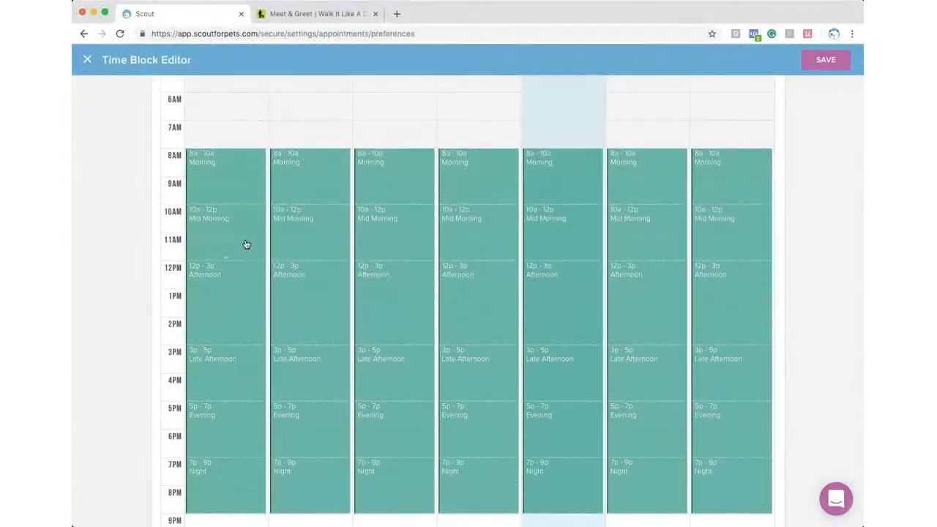
scroll(246, 244, down, 2)
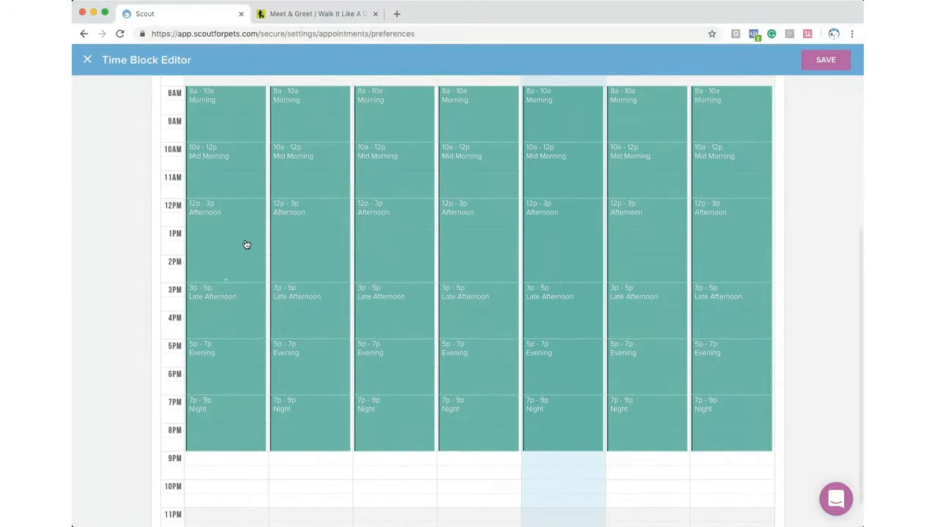
scroll(247, 242, up, 2)
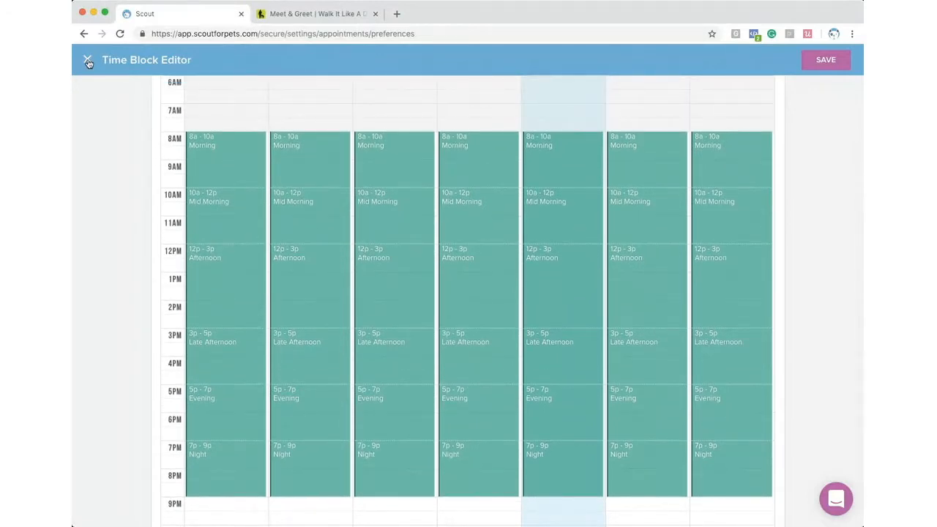
click(88, 62)
scroll(222, 192, down, 5)
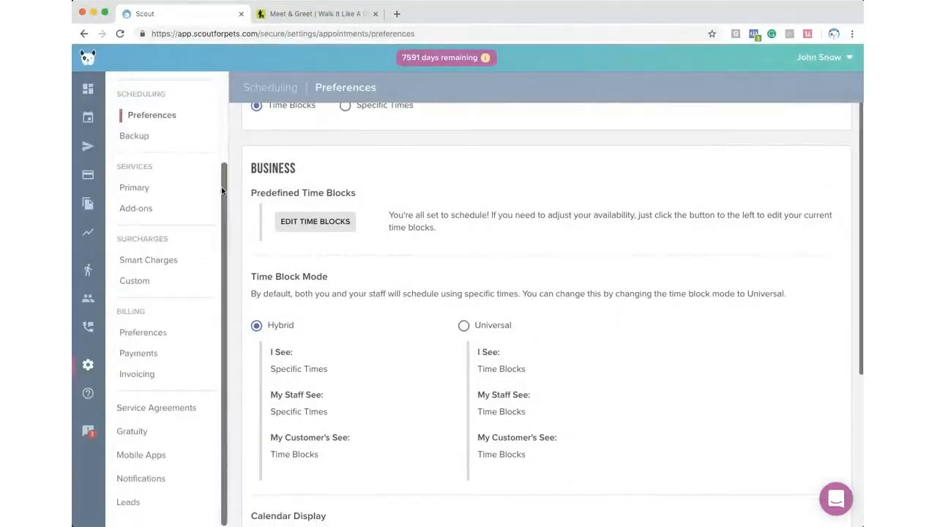
scroll(249, 203, down, 5)
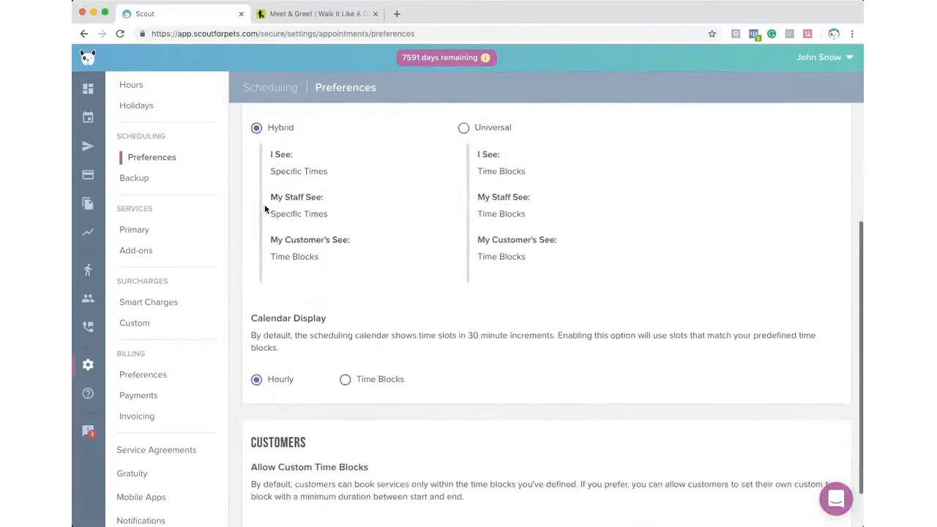
scroll(266, 209, down, 1)
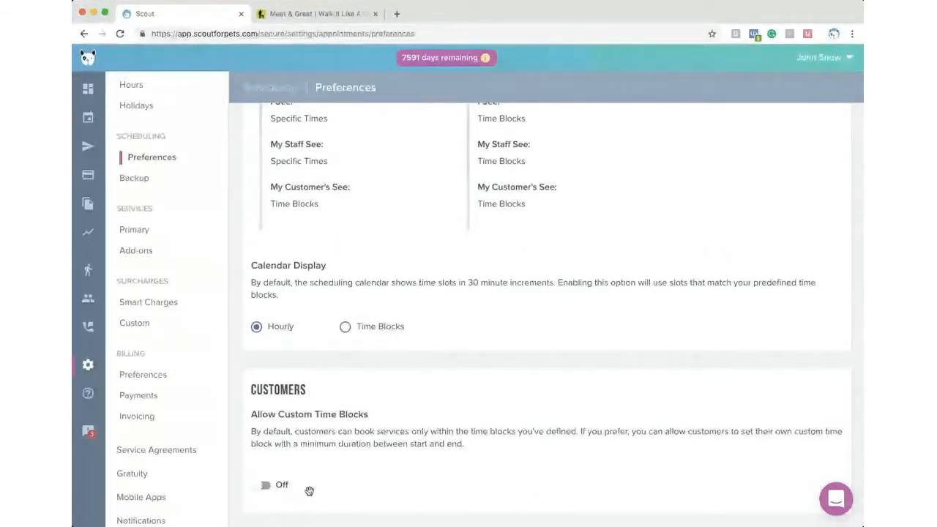
click(265, 484)
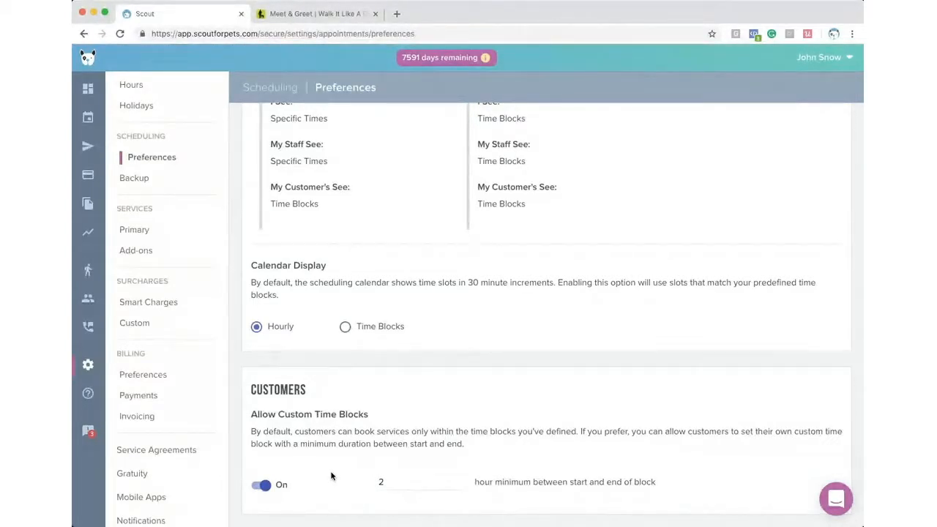
click(397, 482)
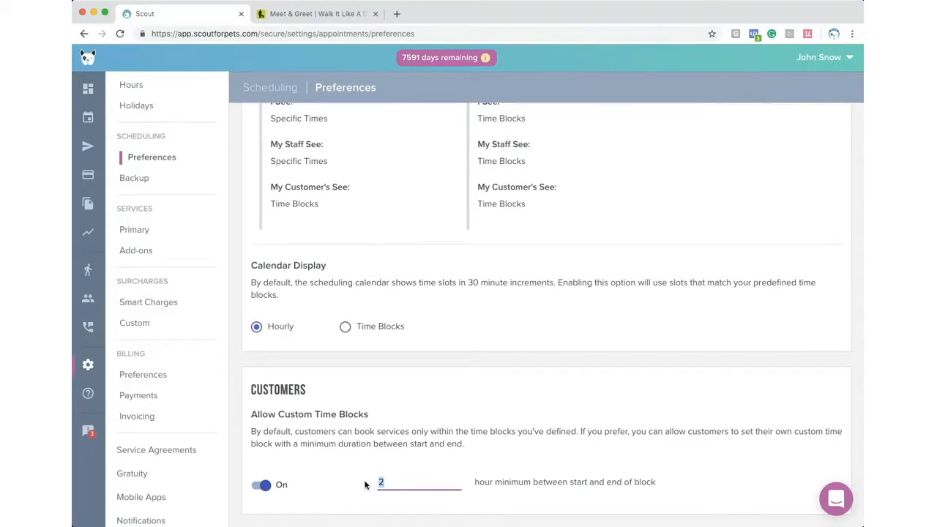
text(41)
key(super+z)
click(350, 483)
click(389, 480)
scroll(285, 461, up, 4)
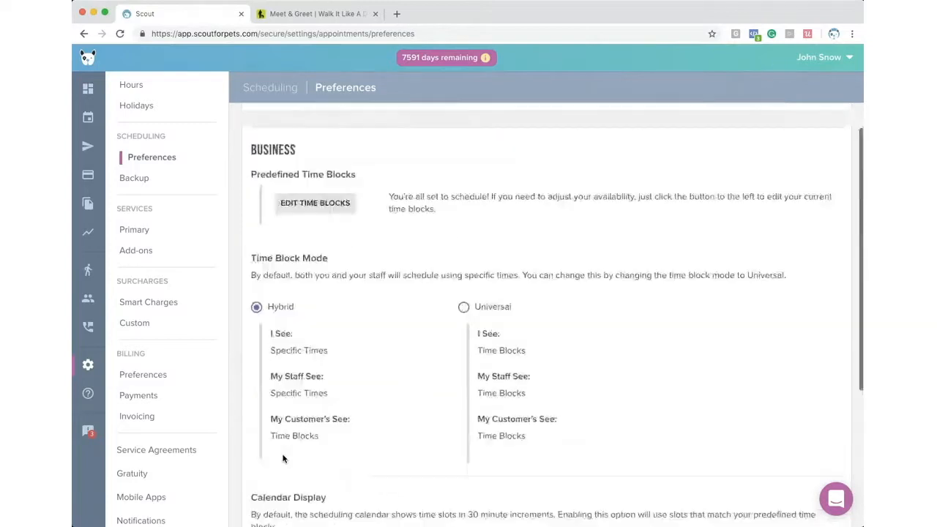
scroll(283, 459, down, 4)
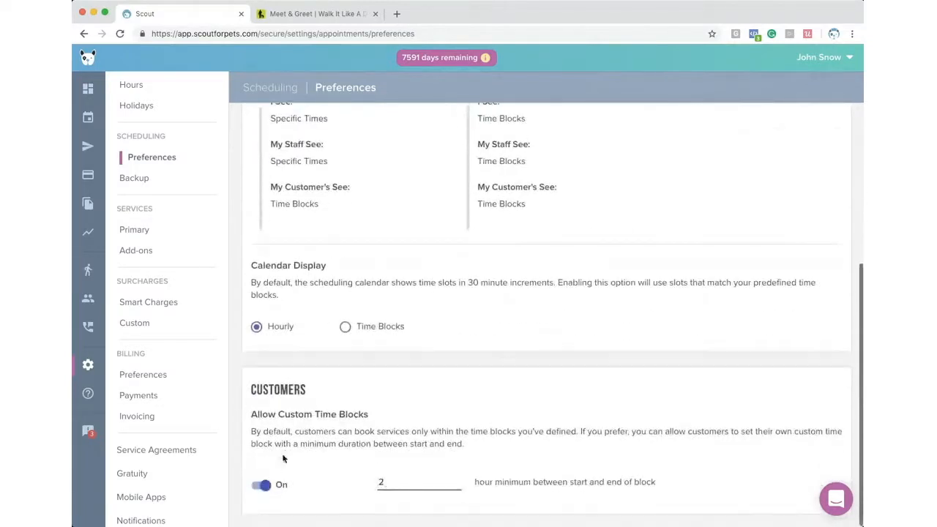
click(258, 483)
scroll(306, 444, up, 5)
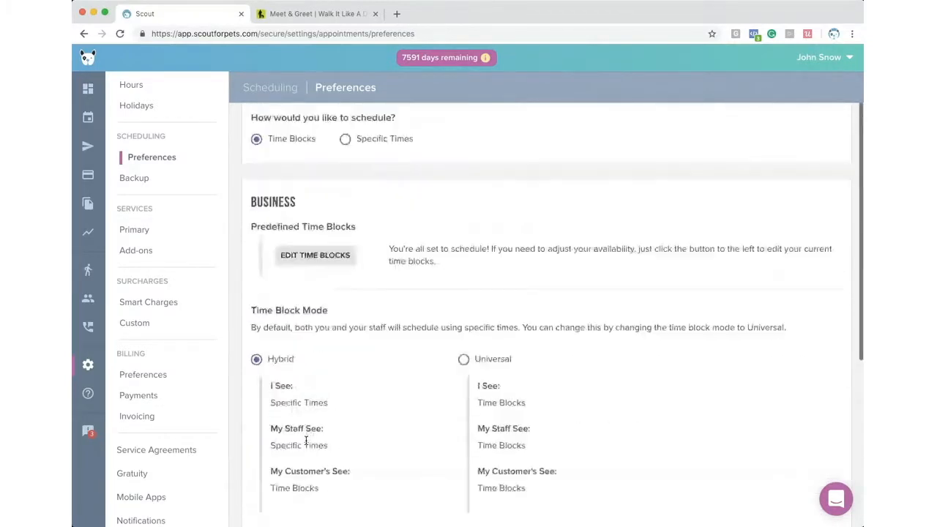
- Switch Time Block Mode to Universal and view the staff schedule for Thu, Jan 17, 2019
scroll(358, 366, down, 1)
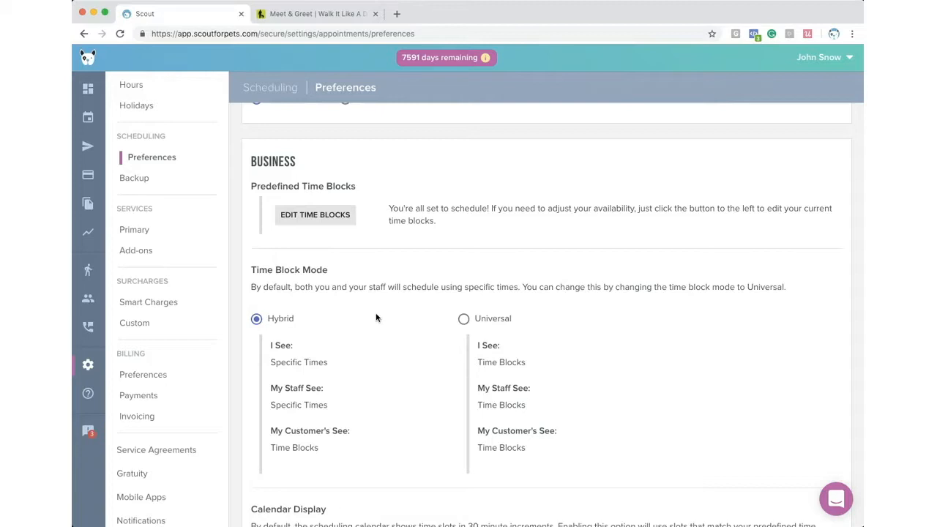
click(463, 319)
scroll(305, 329, down, 1)
scroll(305, 331, down, 3)
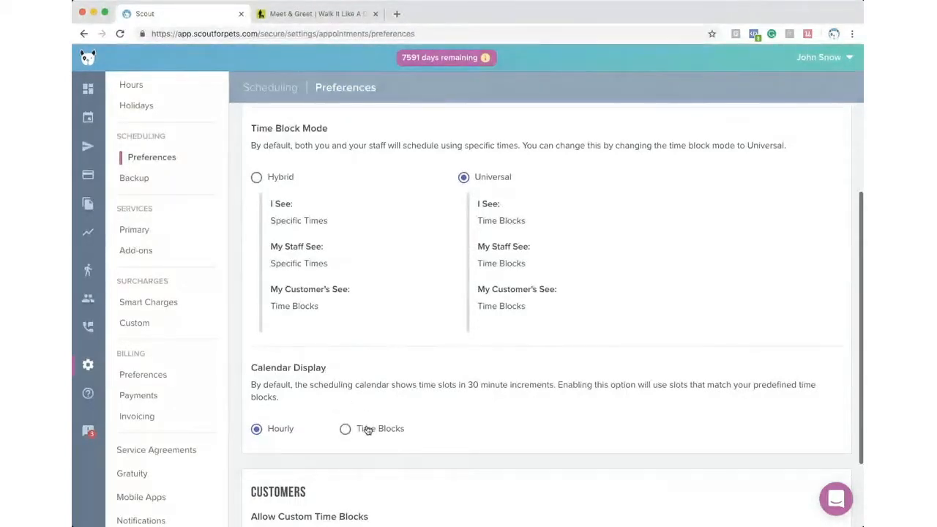
click(87, 120)
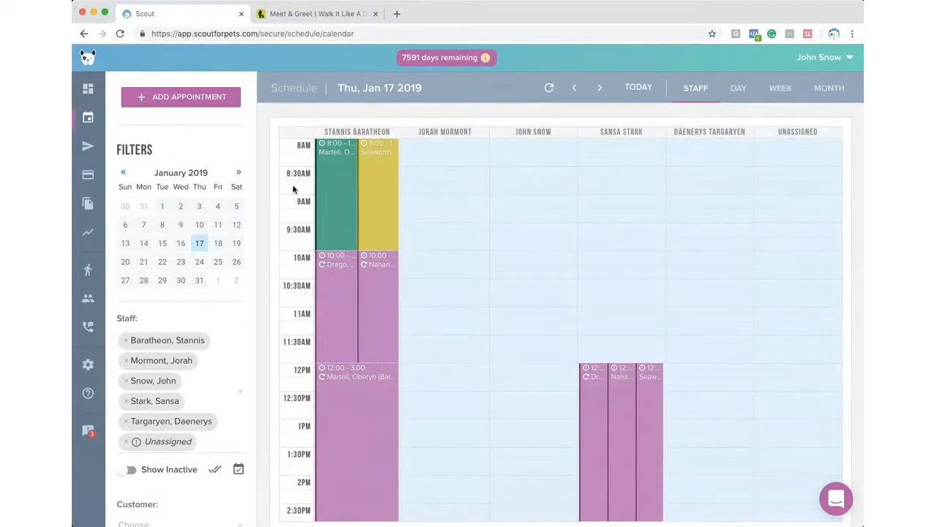
- In Scheduling Preferences, set Time Block Mode to Hybrid and Calendar Display to Time Blocks
scroll(350, 359, down, 1)
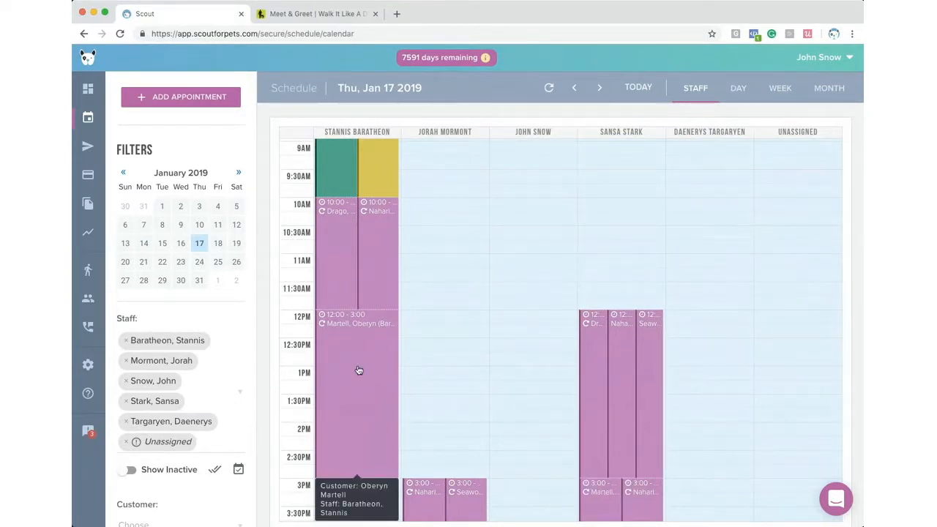
scroll(358, 373, down, 1)
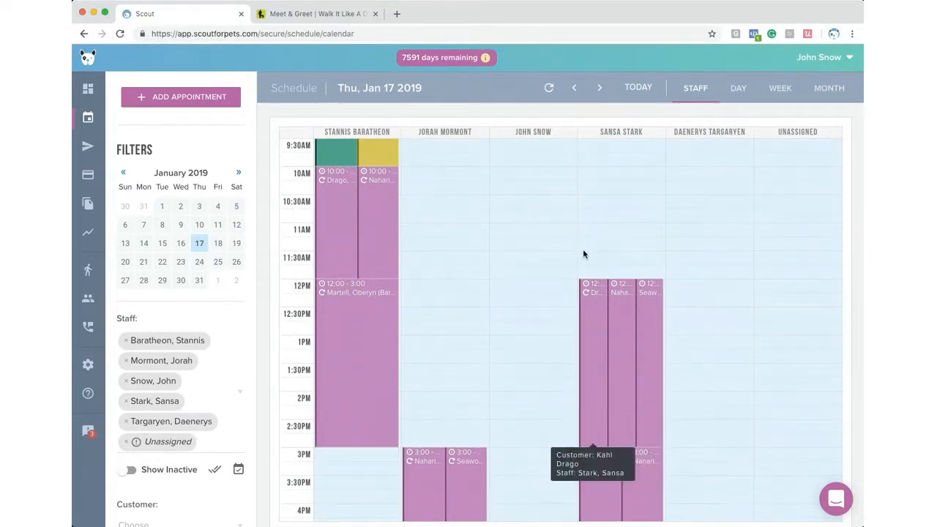
click(88, 365)
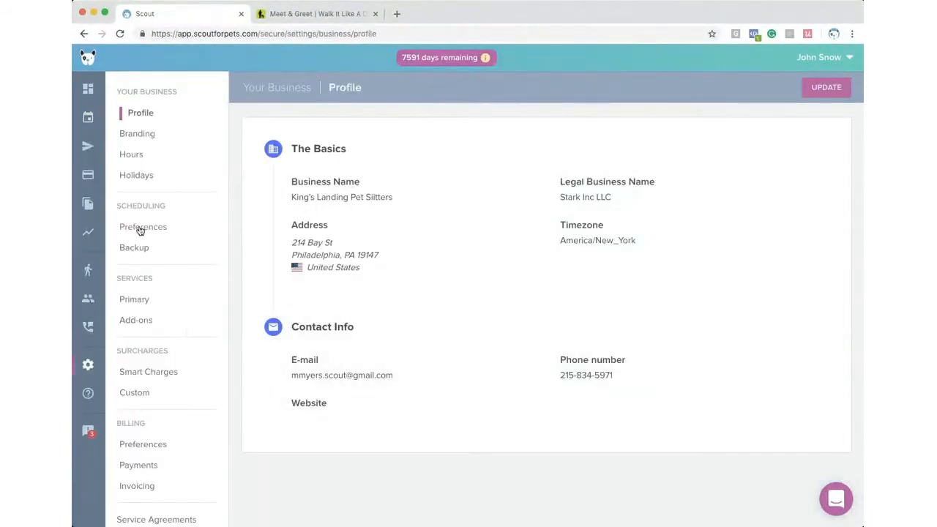
click(141, 228)
scroll(326, 359, down, 2)
scroll(326, 359, down, 2)
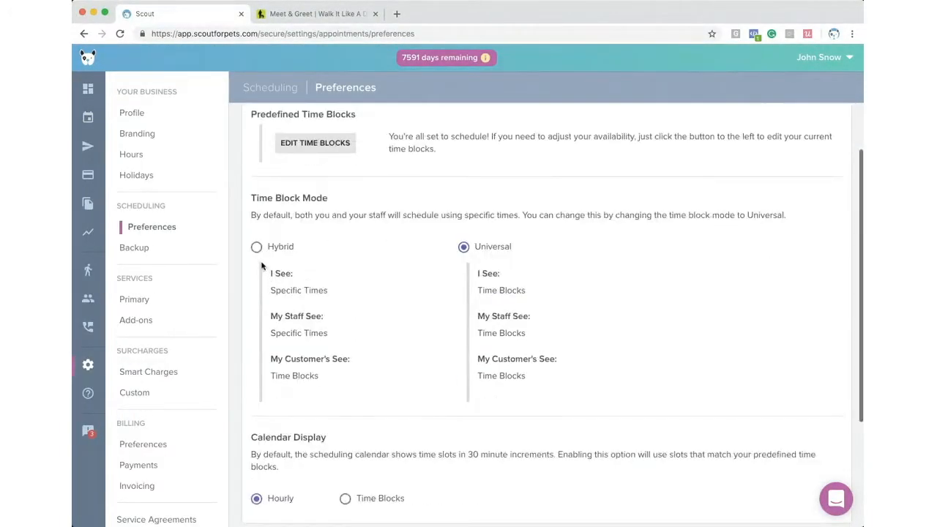
click(256, 249)
scroll(334, 359, down, 1)
scroll(335, 359, down, 1)
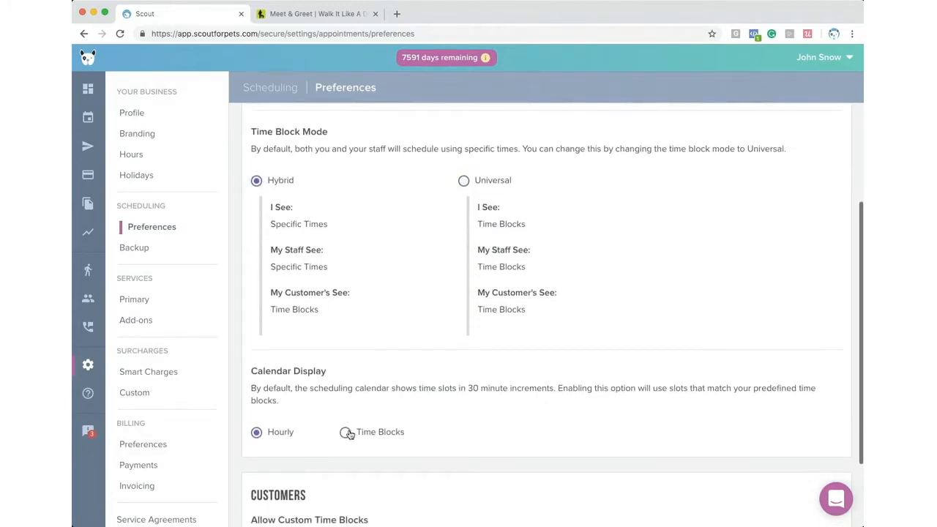
click(345, 432)
- Review the schedule calendar in time-block view, then return to the business Profile settings
click(90, 118)
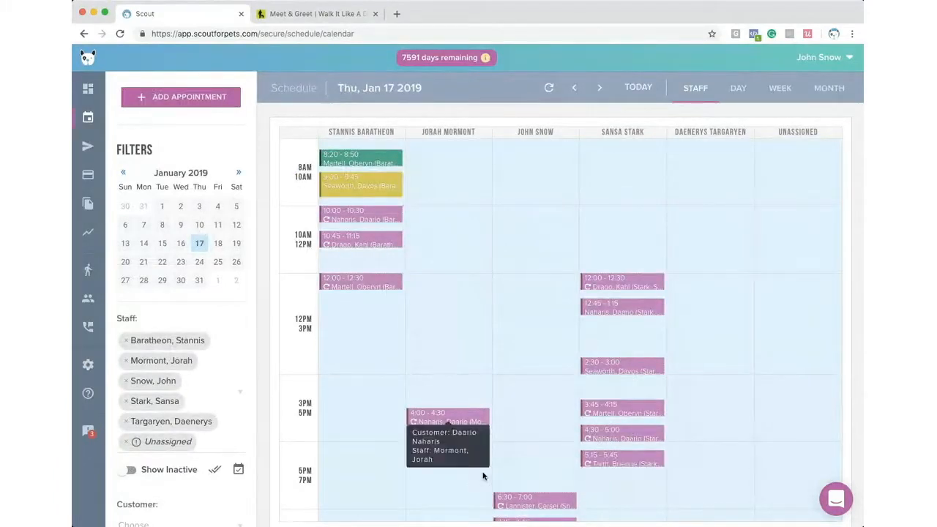
scroll(296, 315, down, 2)
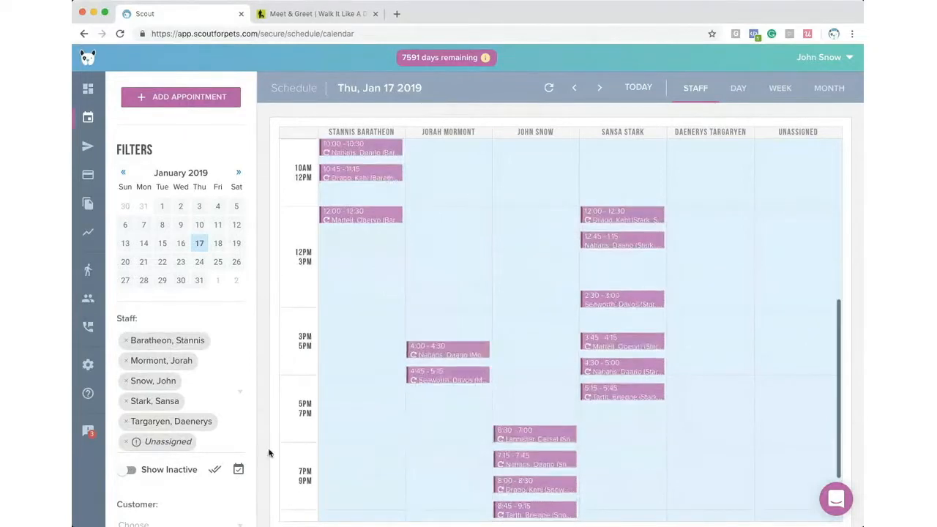
scroll(303, 465, down, 2)
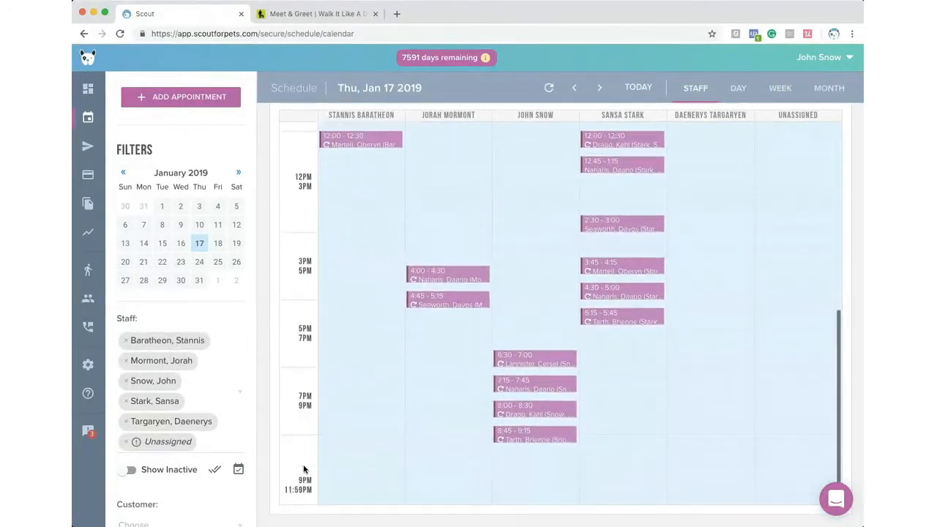
scroll(303, 469, up, 2)
click(87, 366)
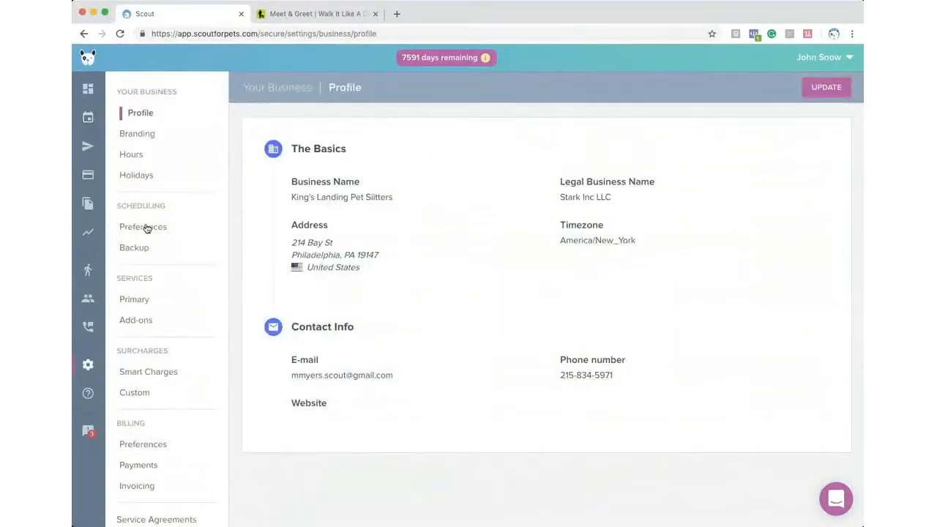
- Set Calendar Display back to Hourly and bring up the Primary services list
click(144, 232)
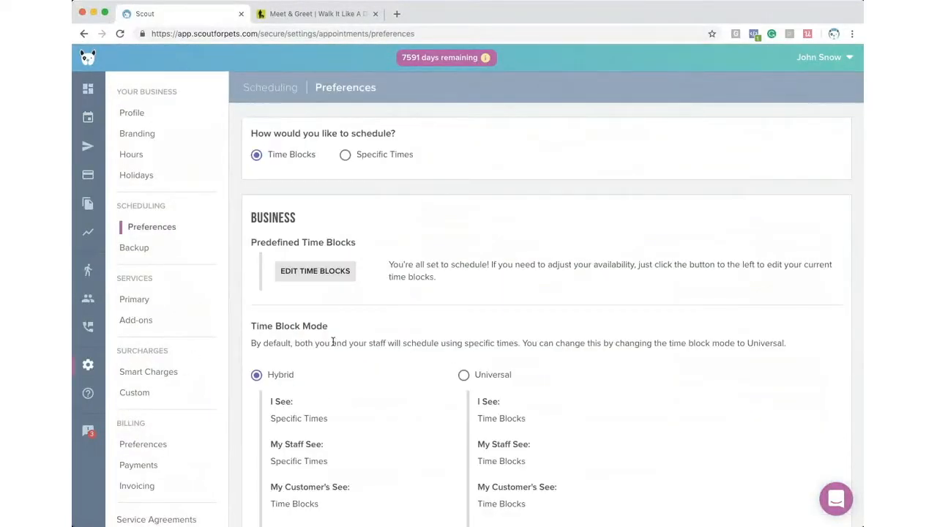
scroll(333, 344, down, 5)
click(270, 360)
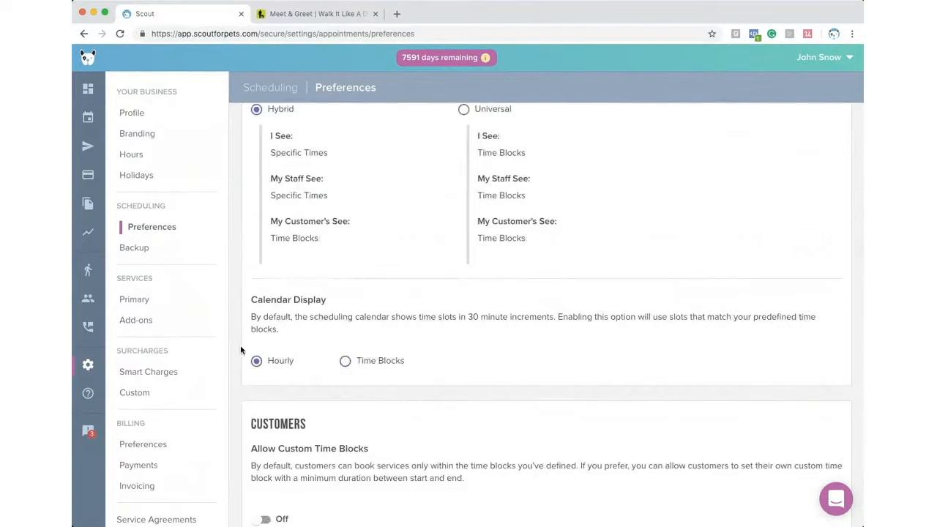
scroll(241, 349, up, 5)
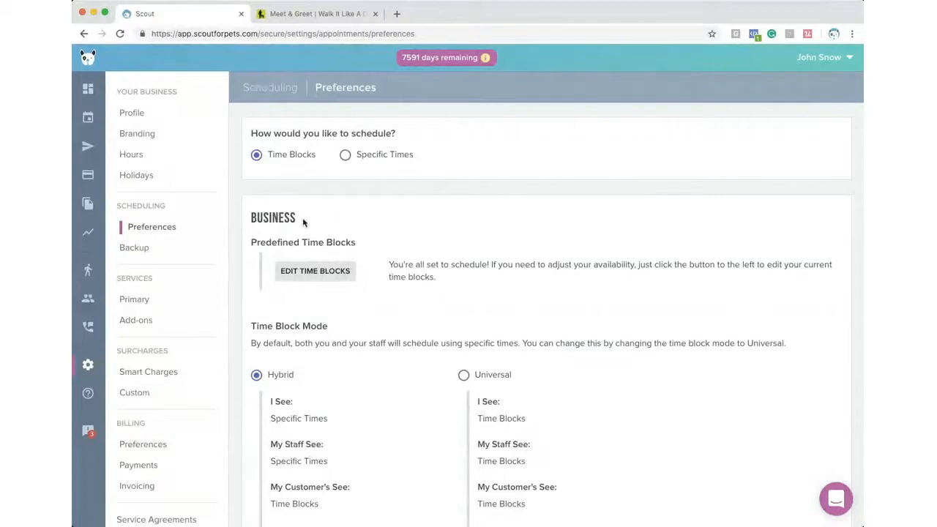
scroll(161, 292, down, 1)
click(150, 277)
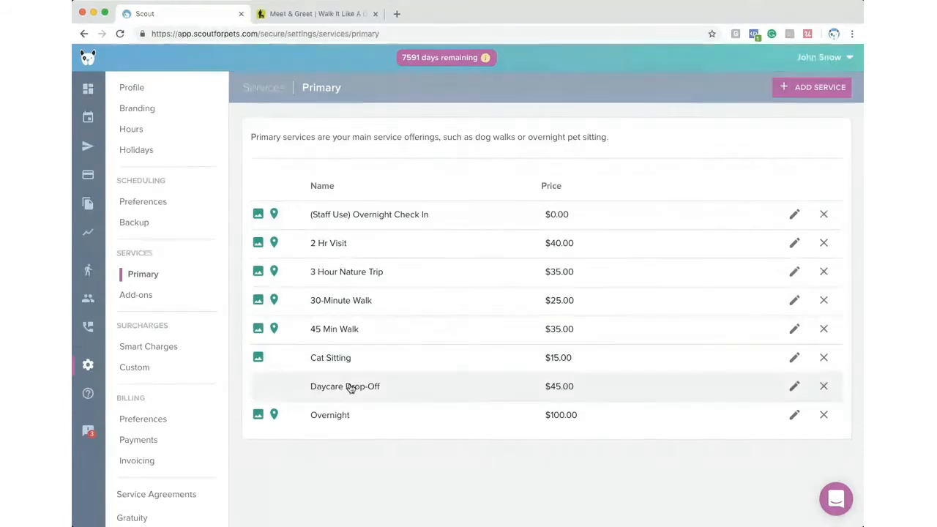
- Open the 30-Minute Walk service ($25.00, 30 minutes) in the Edit Service form
mouse_move(267, 229)
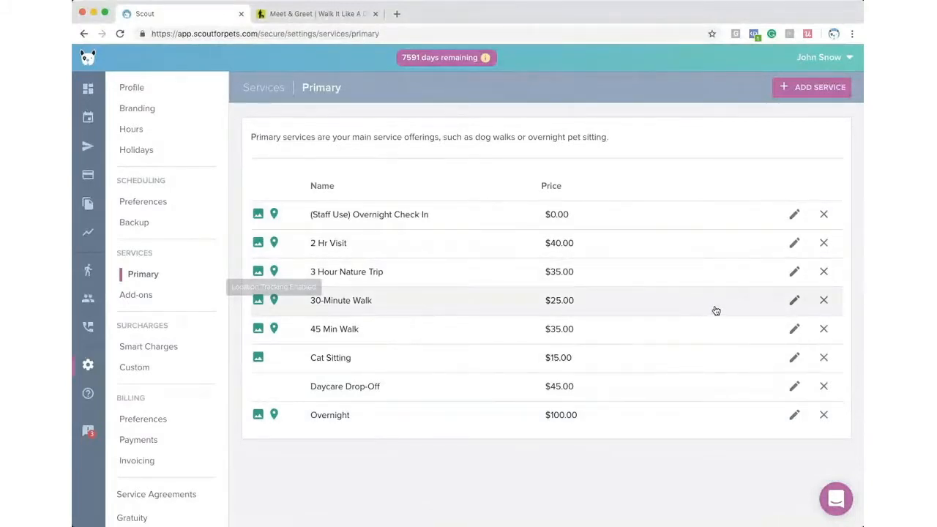
click(797, 301)
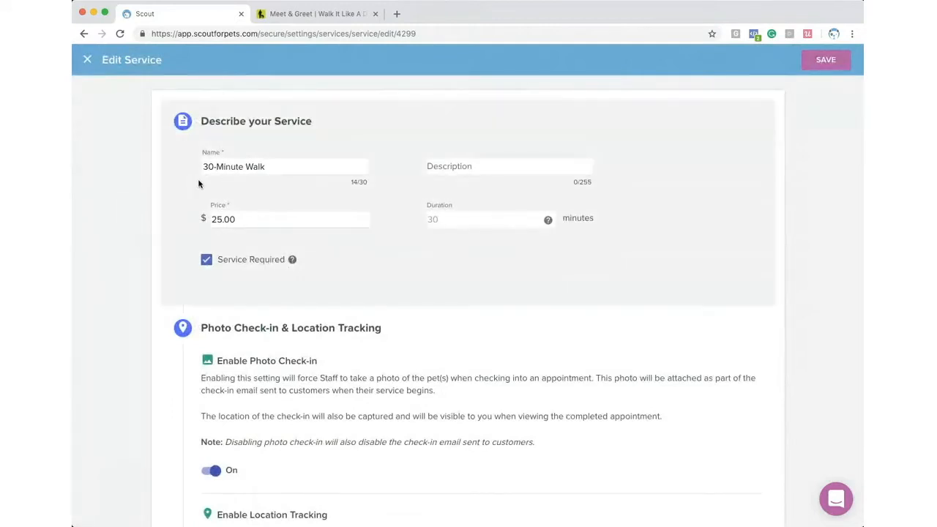
- Review the 30-Minute Walk name, description and 25.00 price, then close the editor unchanged
drag(286, 167, 160, 166)
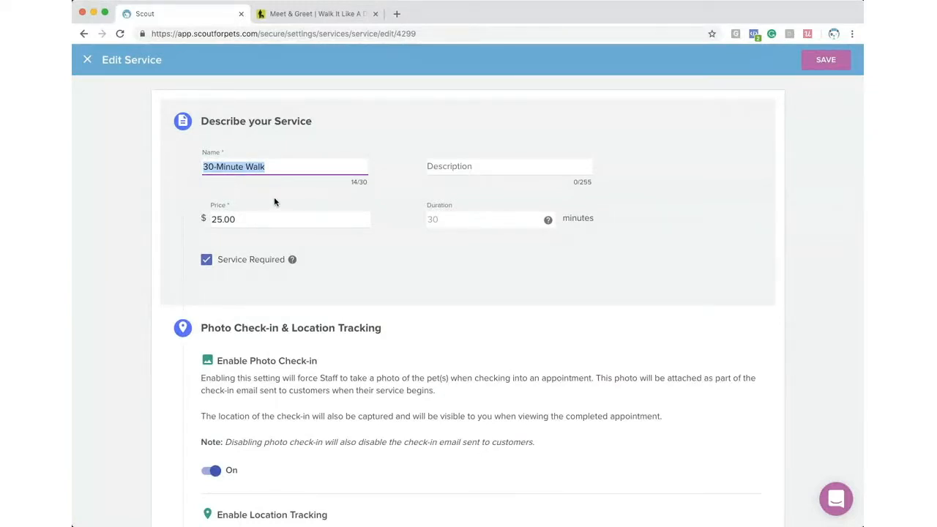
click(447, 166)
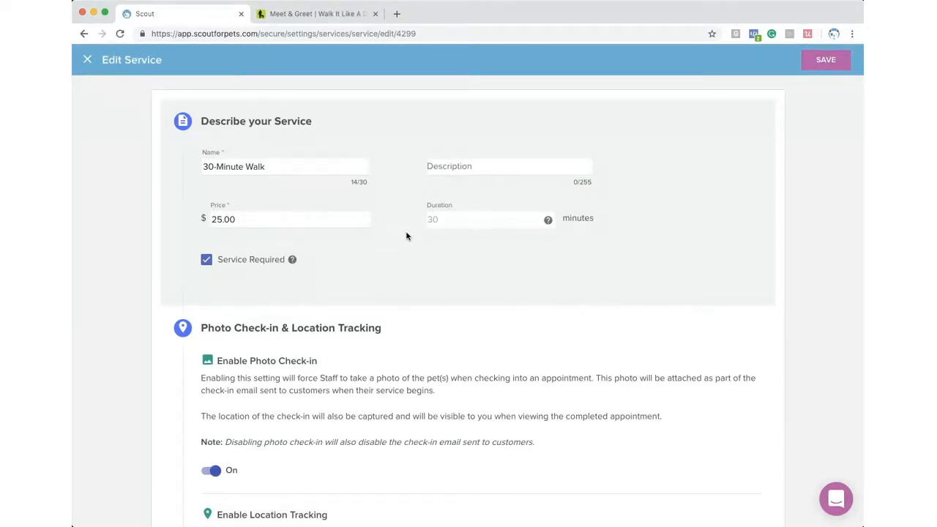
drag(241, 219, 193, 222)
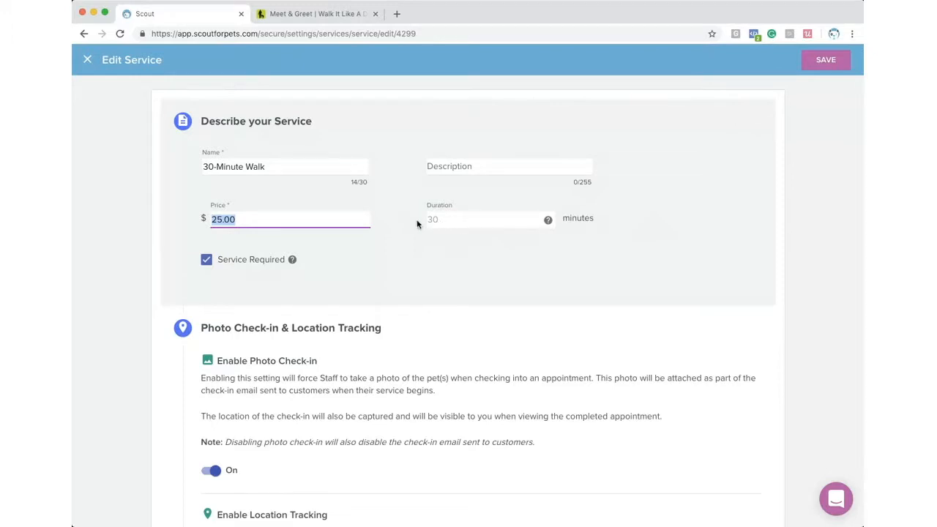
click(87, 60)
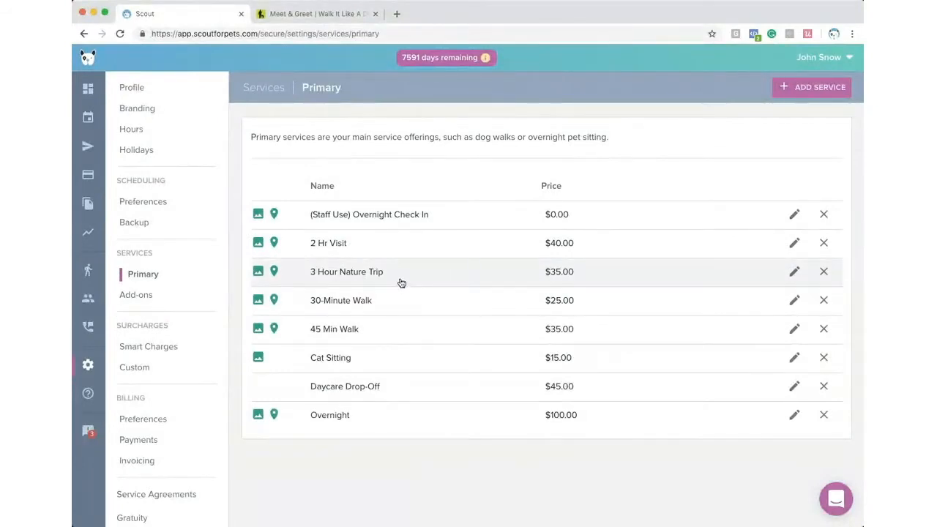
- Open the 3 Hour Nature Trip service ($35.00, 180 minutes) in the Edit Service form
click(794, 272)
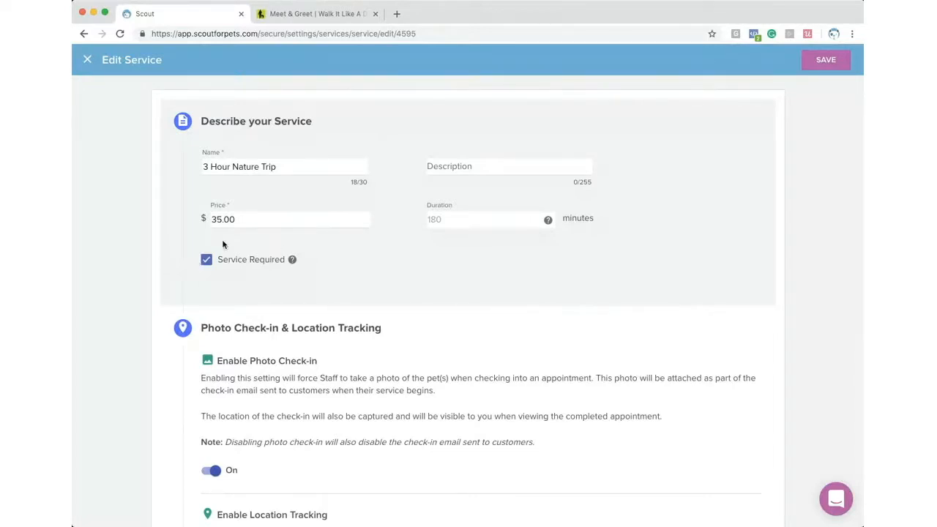
- Allow staff pay for the 3 Hour Nature Trip and set it to 50 percent
scroll(168, 272, down, 2)
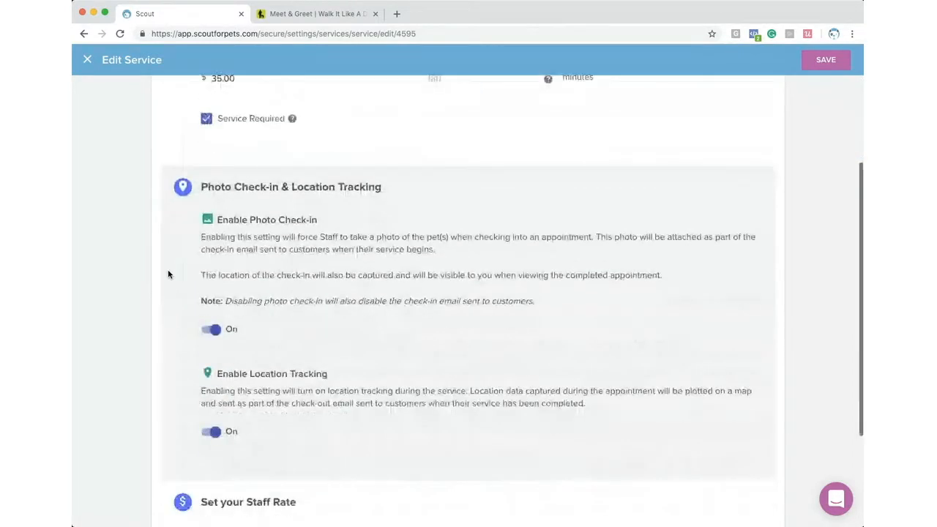
scroll(167, 274, down, 1)
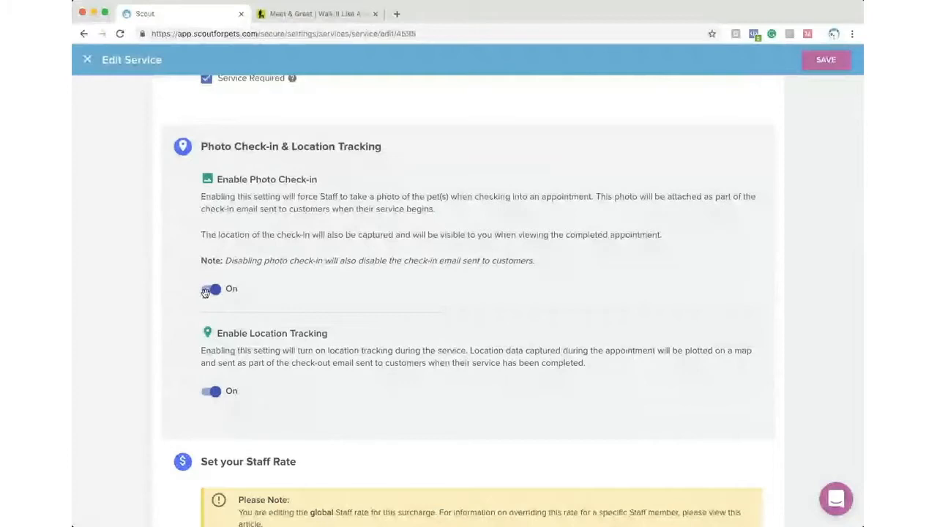
scroll(187, 298, down, 1)
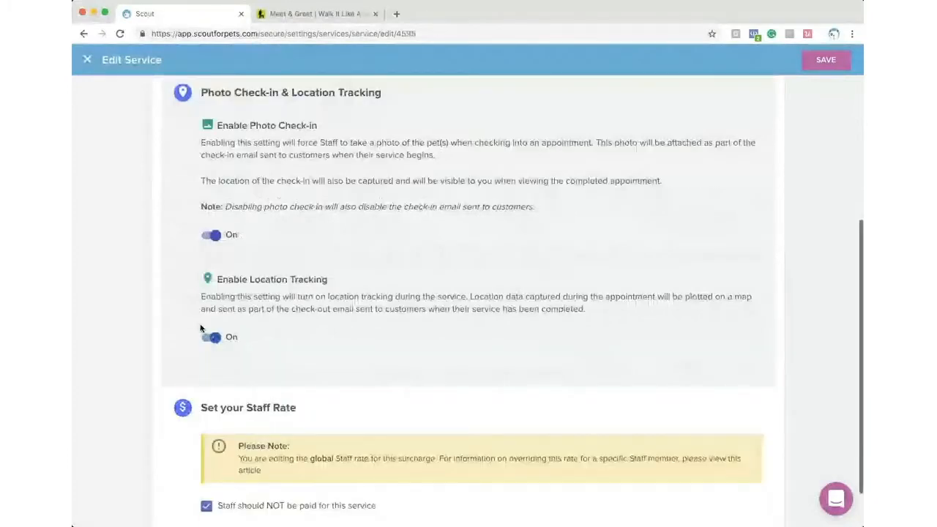
scroll(199, 366, down, 1)
scroll(242, 425, down, 1)
click(298, 435)
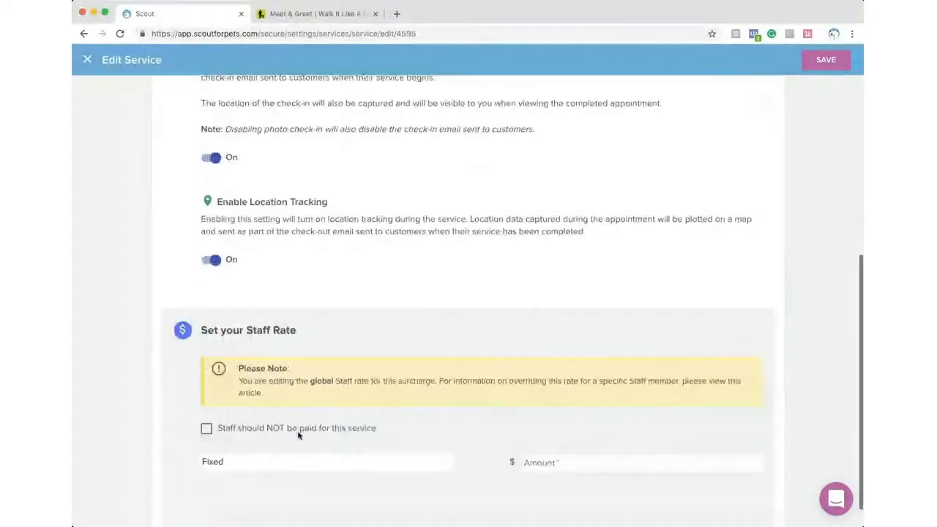
scroll(300, 436, down, 1)
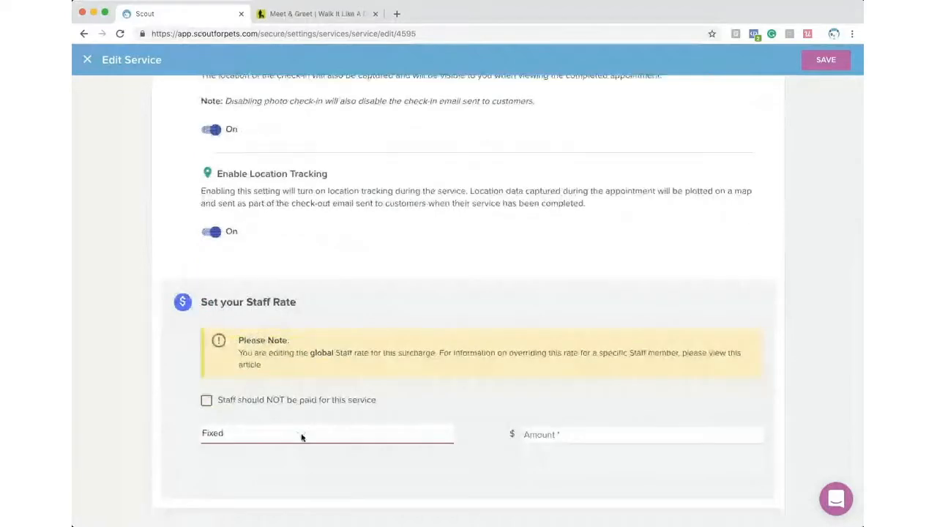
click(301, 437)
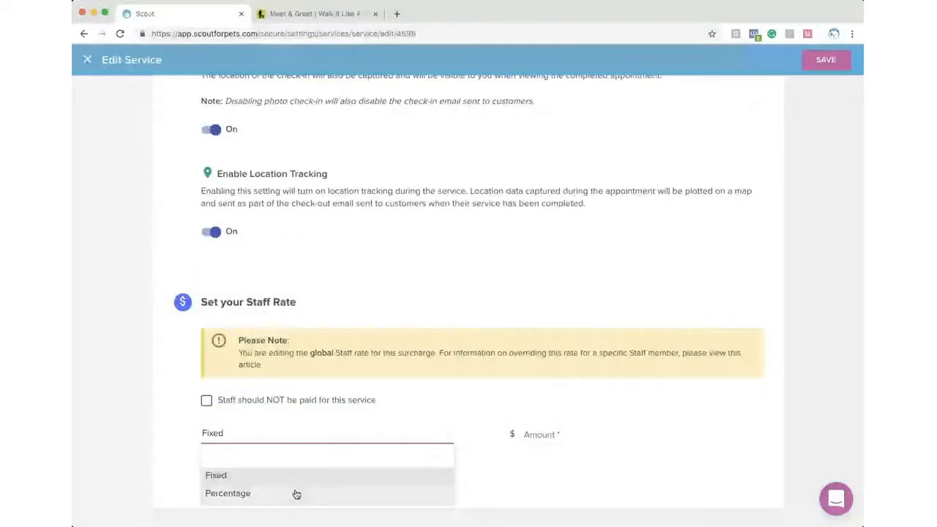
click(296, 494)
click(533, 435)
text(50)
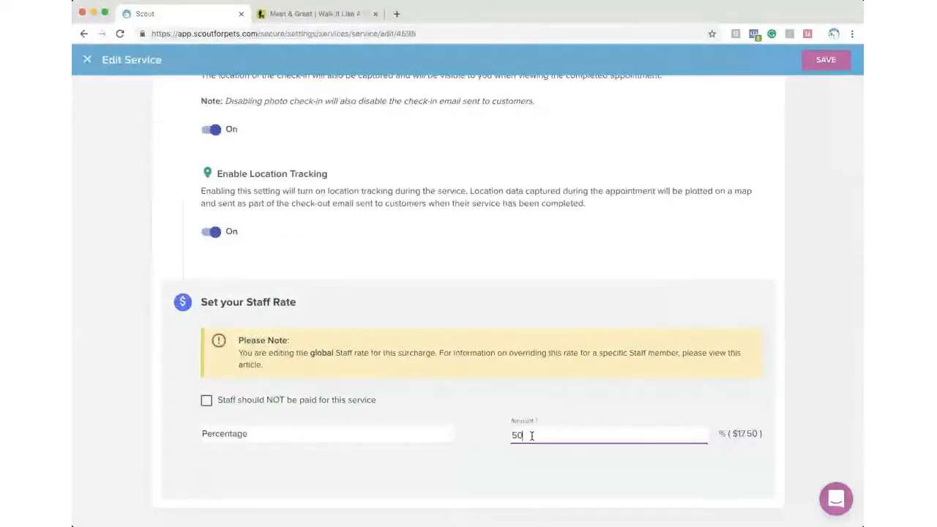
click(490, 478)
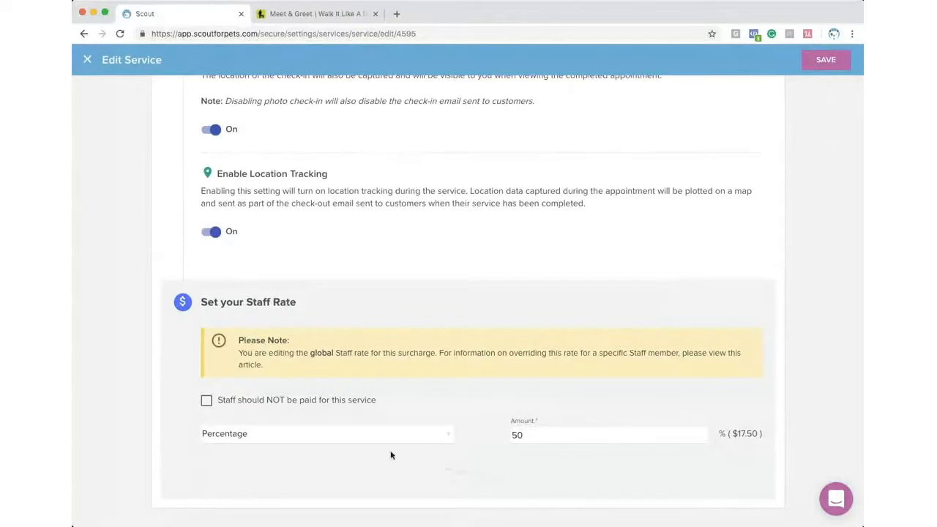
- Switch staff pay to a fixed 20.00, then mark staff unpaid and close the editor
click(285, 437)
click(278, 473)
double_click(534, 440)
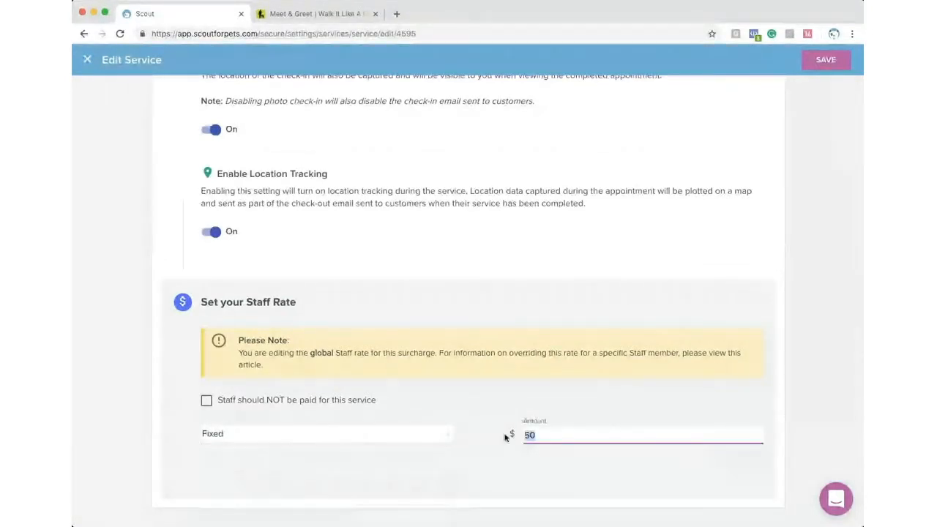
scroll(479, 437, up, 5)
scroll(479, 433, down, 5)
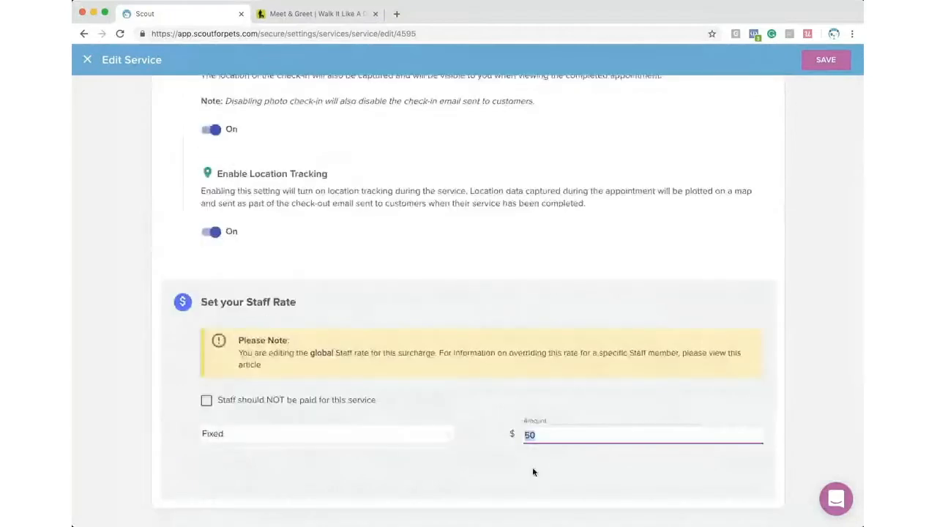
text(20)
click(533, 472)
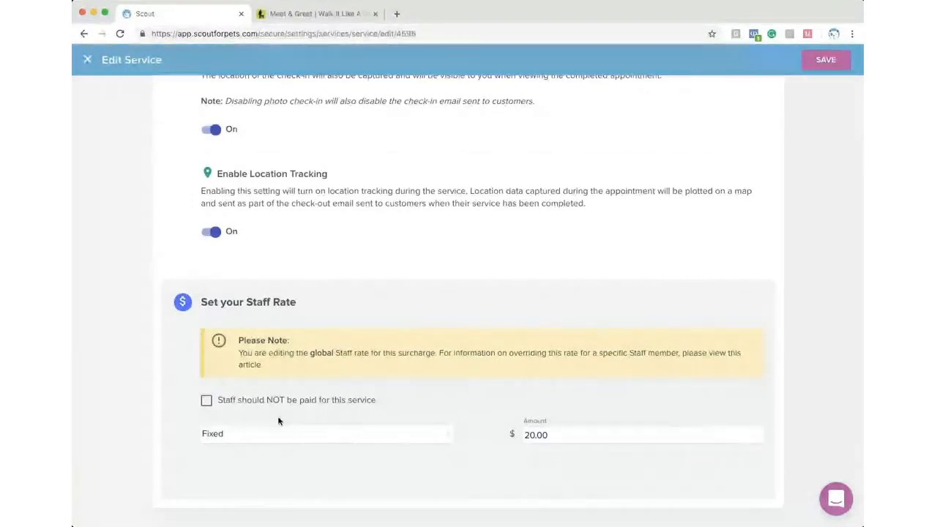
click(206, 403)
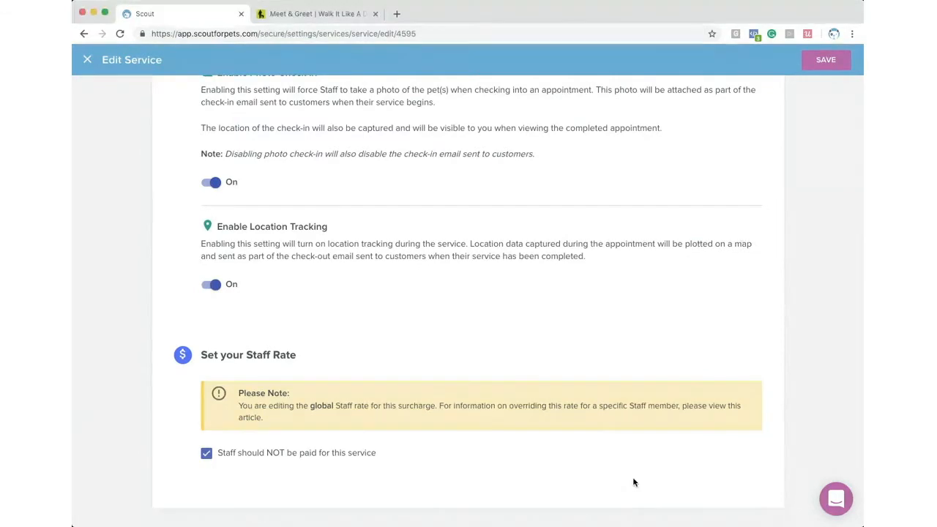
scroll(283, 303, up, 5)
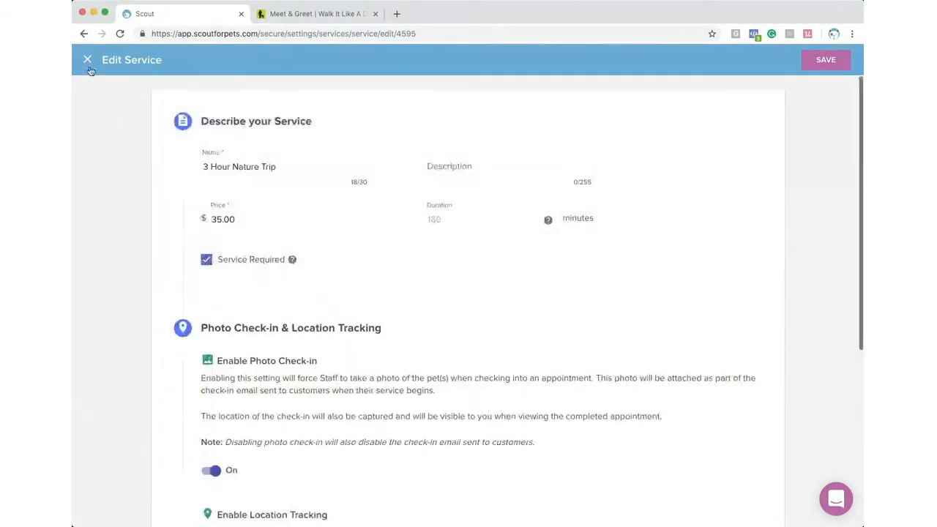
click(87, 60)
- Discard the service edits, list Add-ons, and start then abandon a new add-on
click(631, 304)
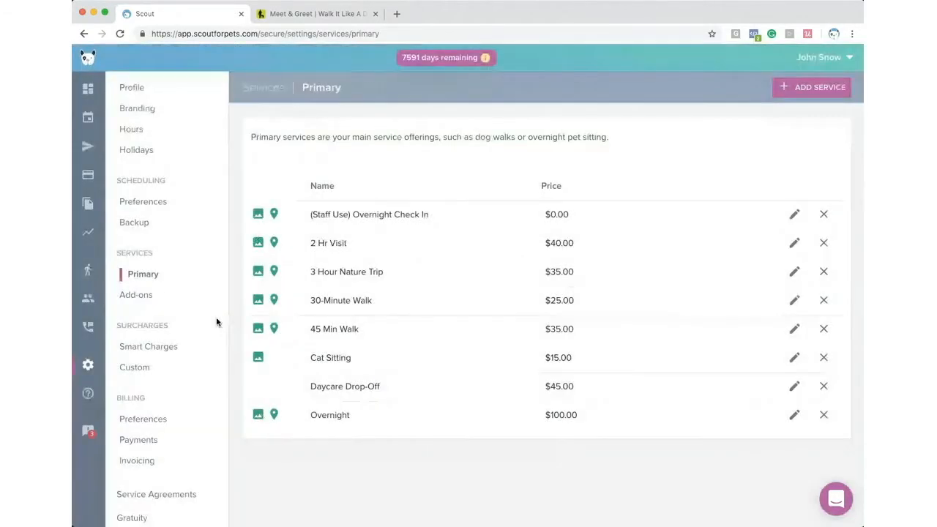
click(146, 296)
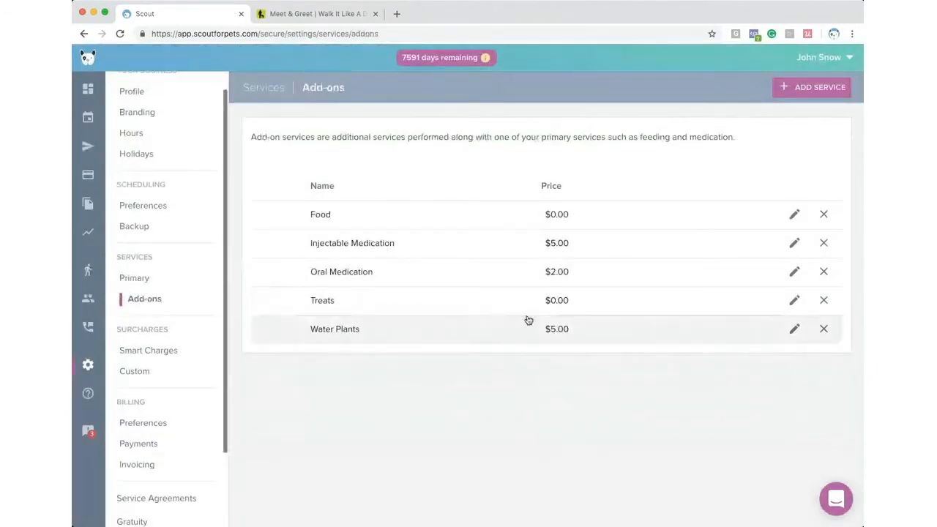
click(810, 90)
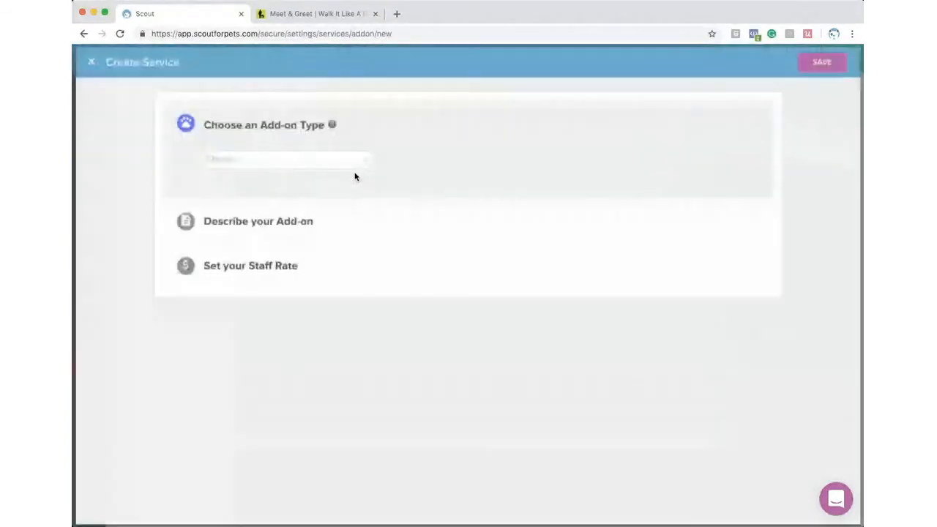
click(224, 163)
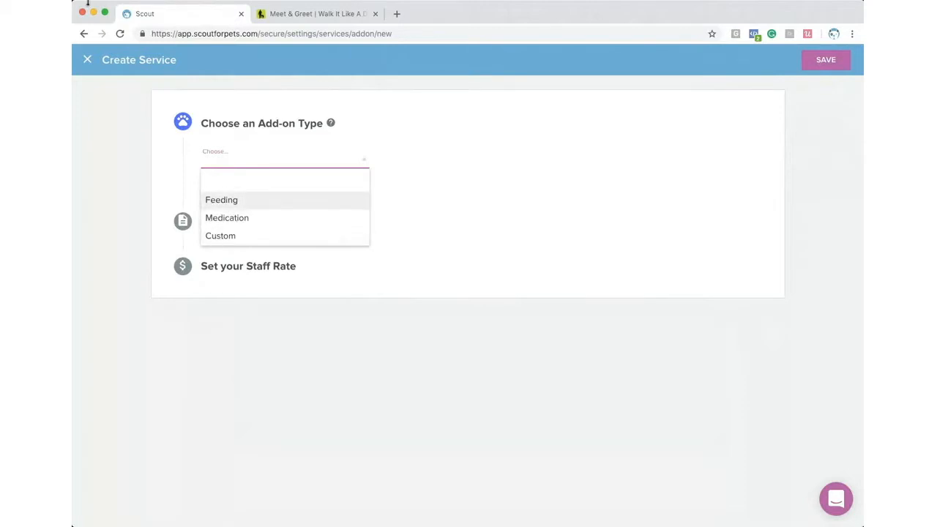
click(87, 59)
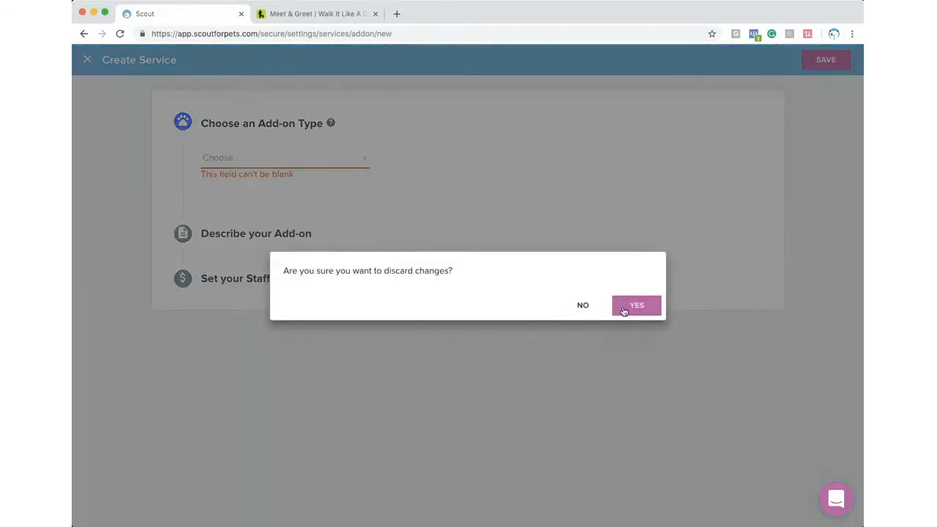
click(621, 308)
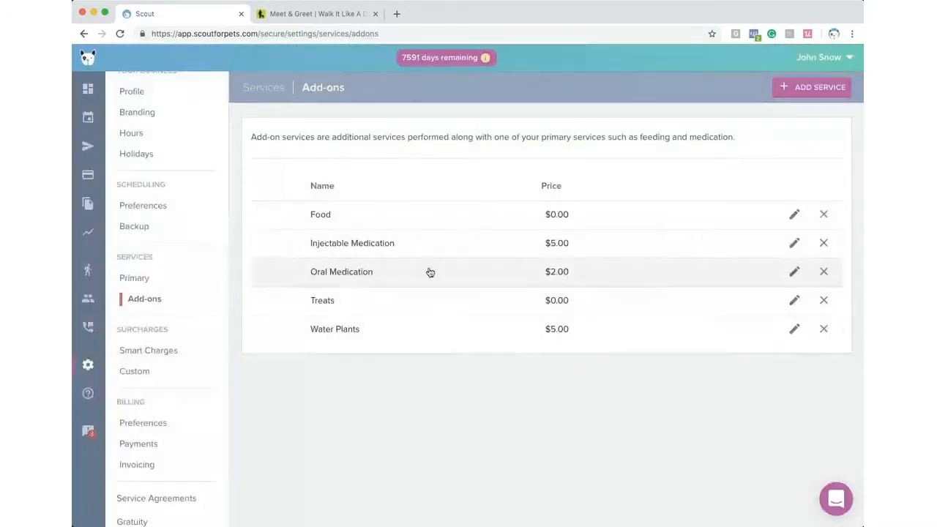
- Open and close the Food, Injectable Medication and Water Plants add-ons to review them
click(796, 216)
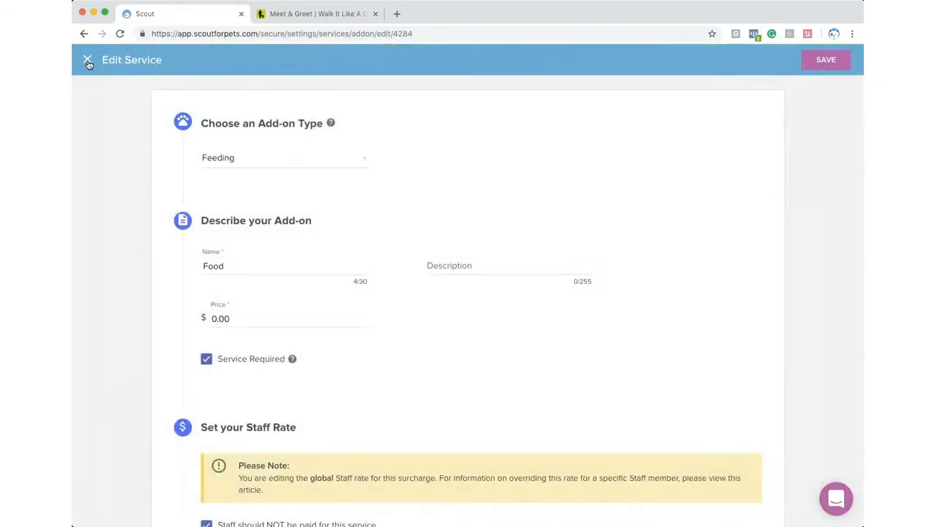
click(88, 60)
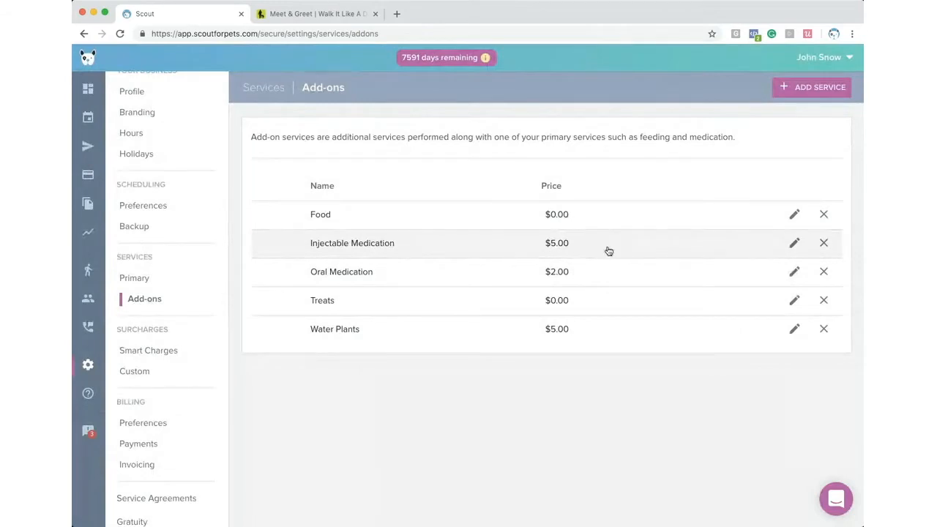
click(795, 243)
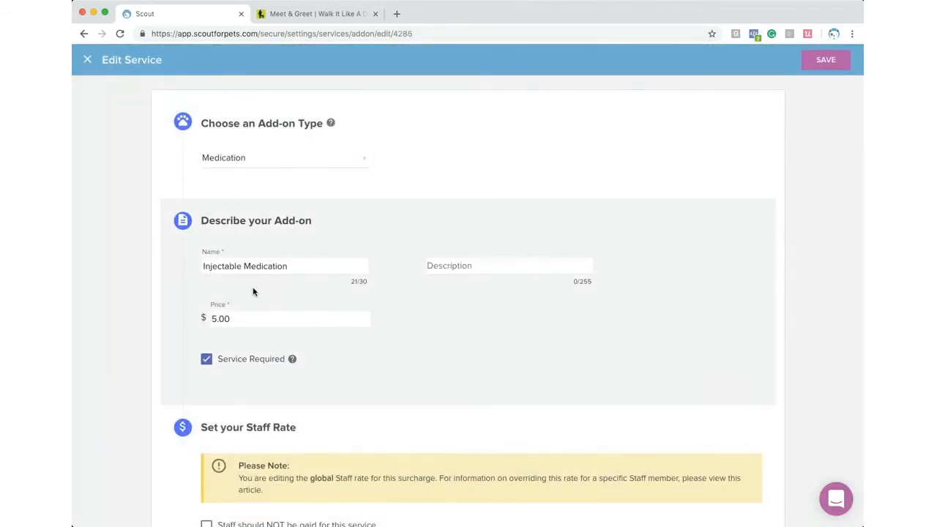
click(90, 59)
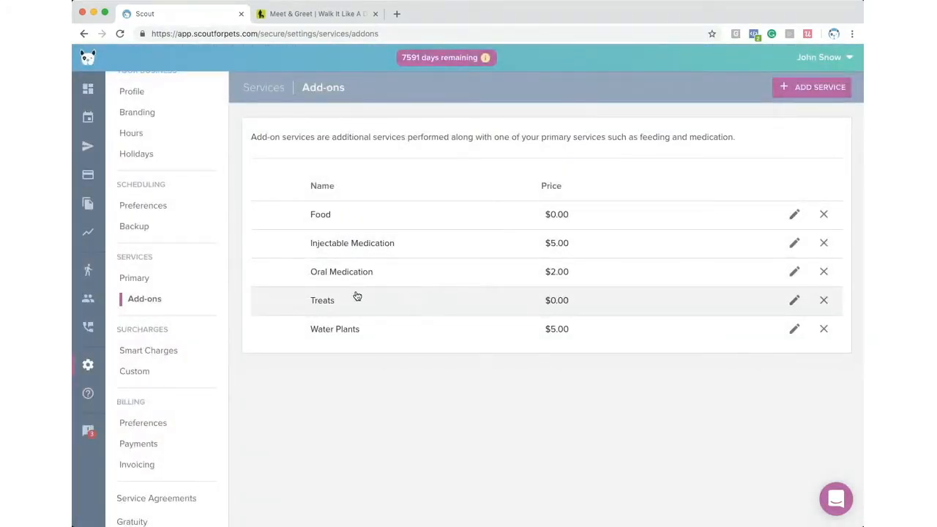
click(793, 330)
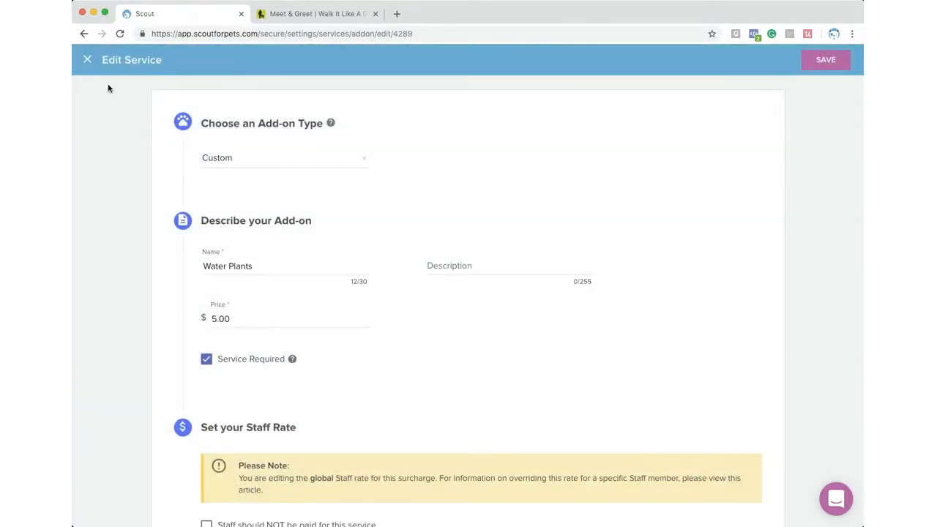
click(87, 59)
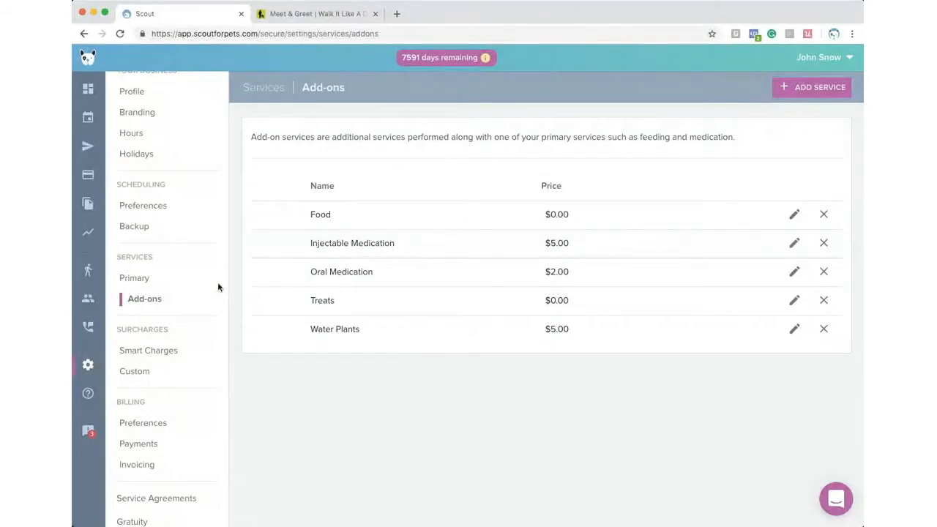
scroll(171, 351, down, 1)
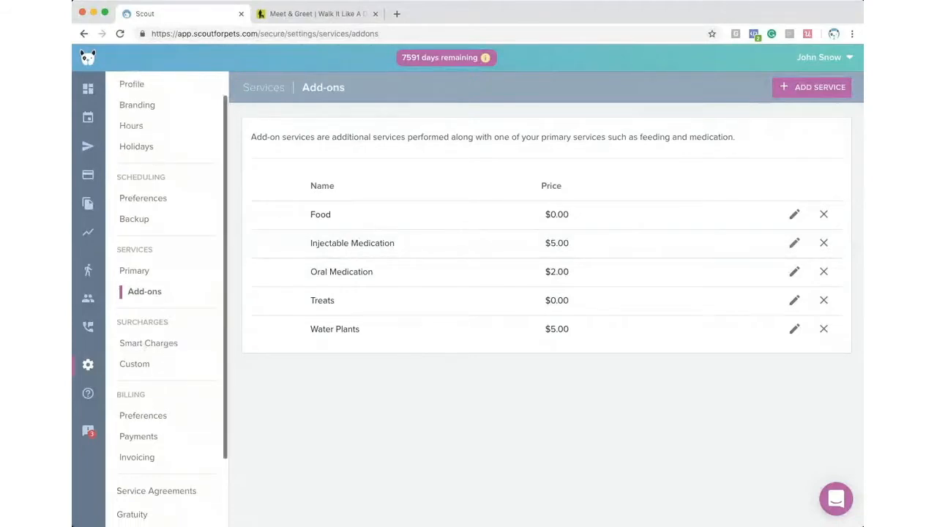
- In Smart Charges, try 15% for Additional Pet(s), then restore it to a fixed $5.00
click(143, 347)
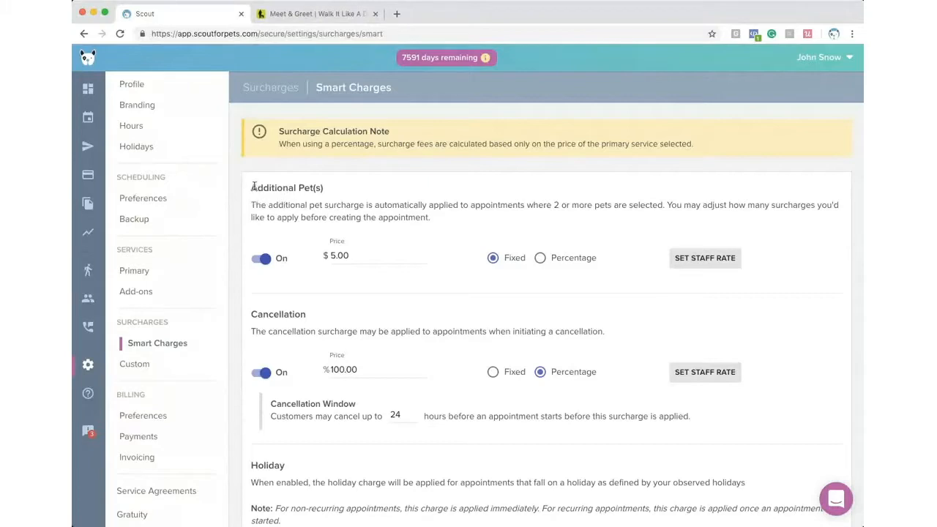
drag(252, 186, 323, 188)
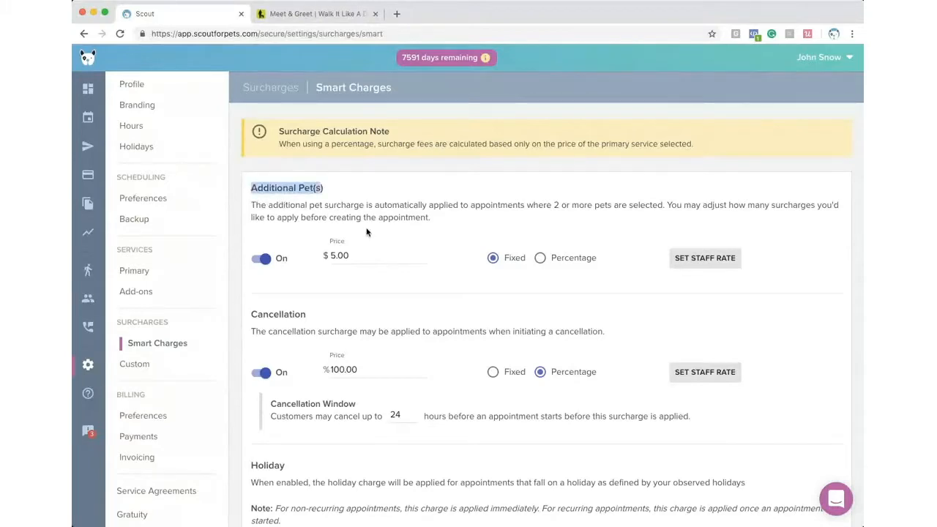
drag(404, 256, 326, 254)
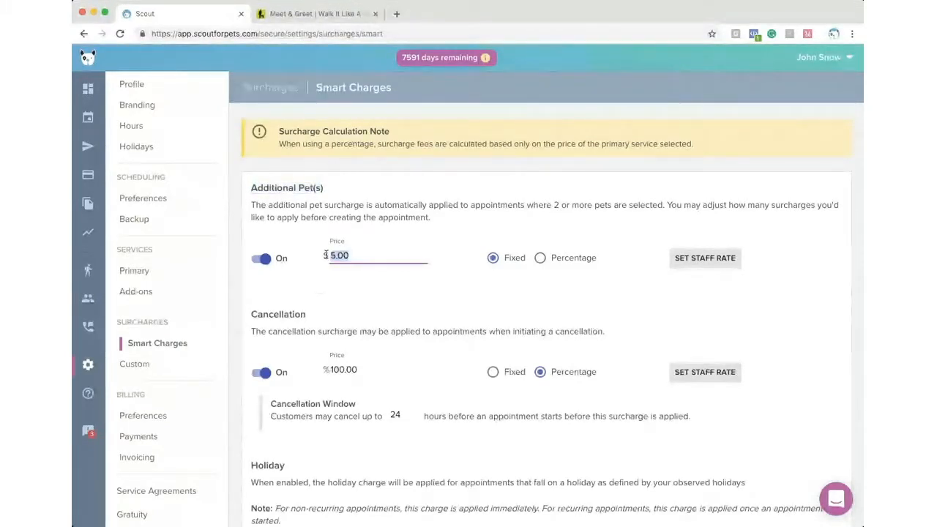
click(540, 258)
drag(361, 258, 320, 256)
text(15)
key(Tab)
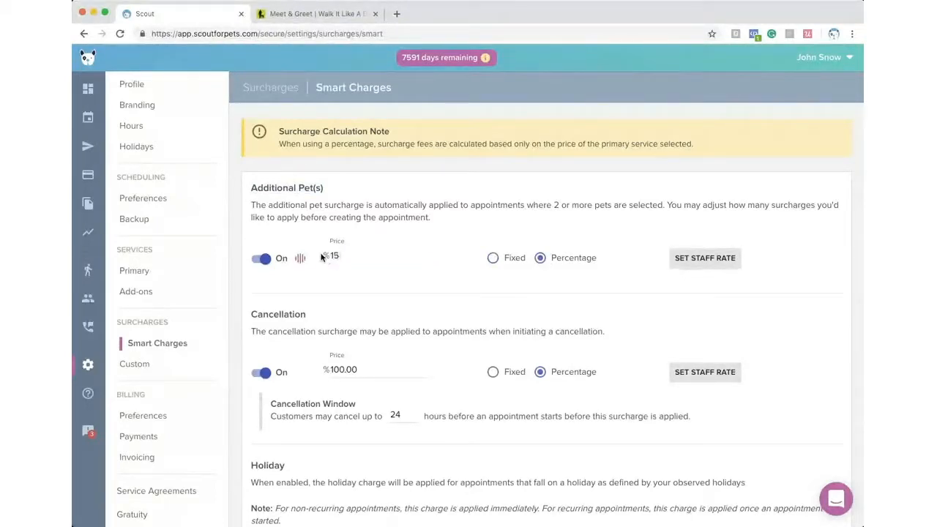
click(493, 261)
drag(354, 256, 330, 256)
text(5)
click(373, 275)
- Keep the Cancellation charge at 100% percentage, trying 12 and 15 hours before a 24-hour window
scroll(371, 275, down, 1)
scroll(371, 276, down, 1)
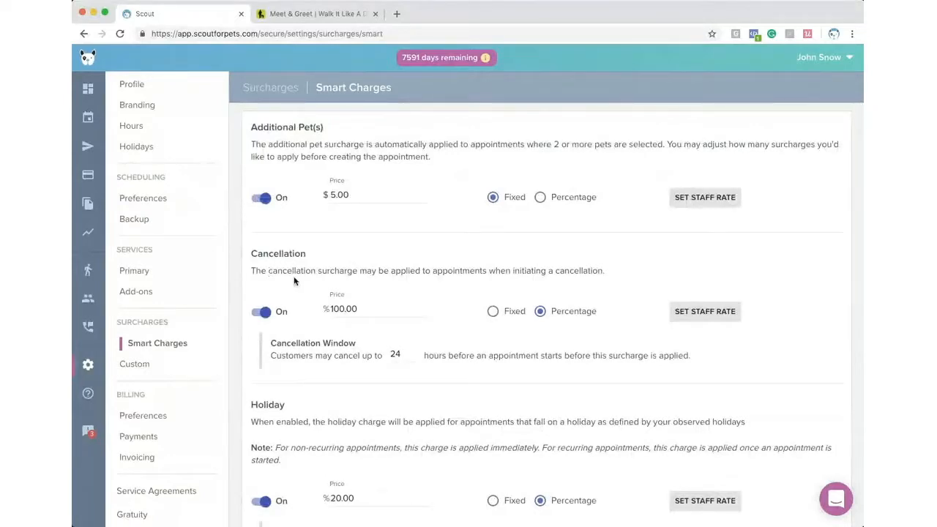
double_click(406, 351)
drag(365, 310, 320, 314)
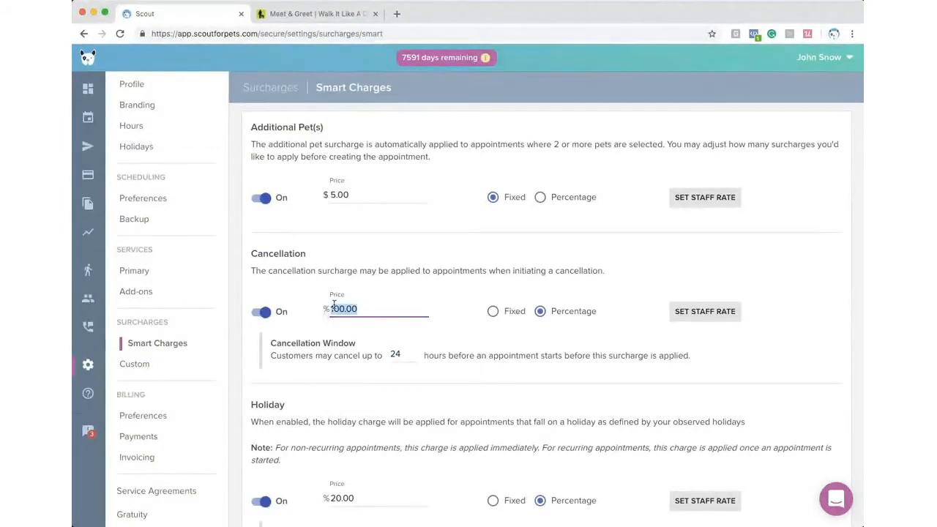
scroll(431, 275, down, 2)
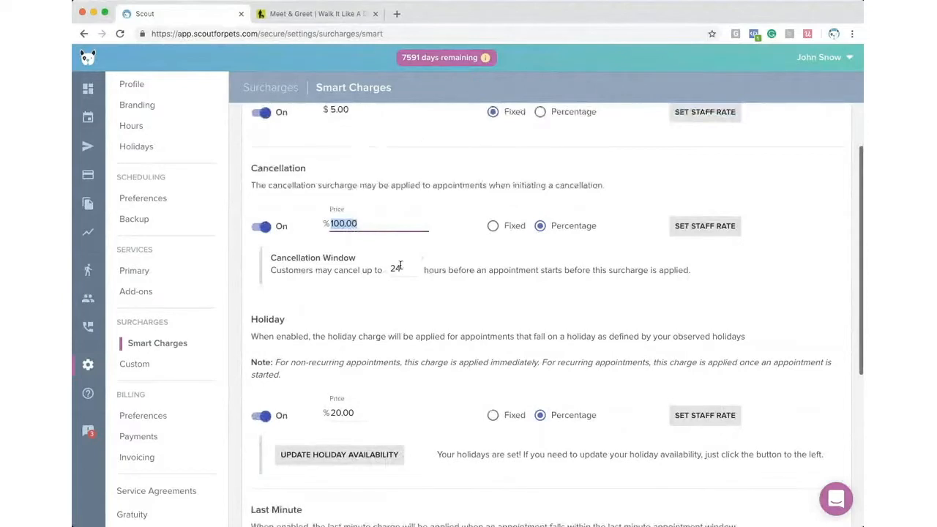
click(493, 227)
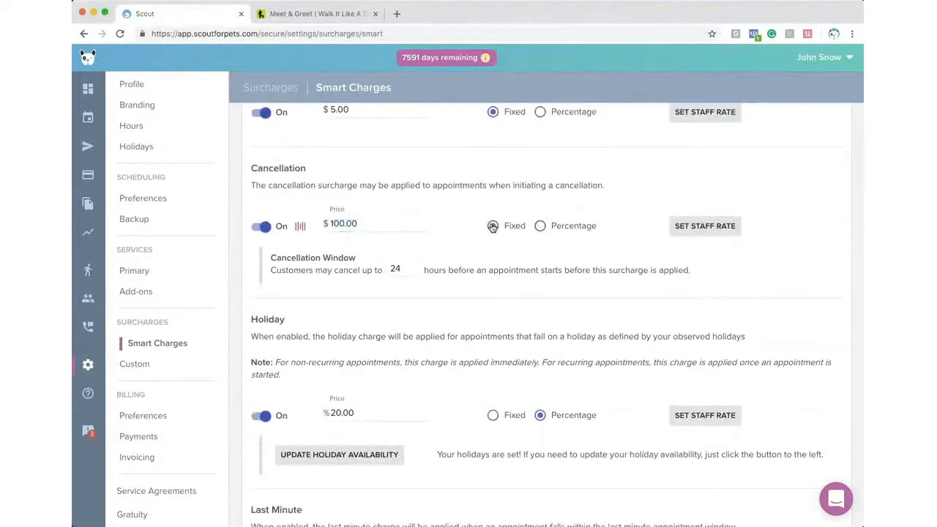
click(539, 225)
drag(402, 270, 368, 270)
text(12)
drag(409, 269, 378, 270)
text(15)
drag(402, 269, 388, 272)
text(24)
- Scroll to the Holiday surcharge and open Update Holiday Availability
scroll(320, 309, down, 1)
scroll(316, 313, down, 3)
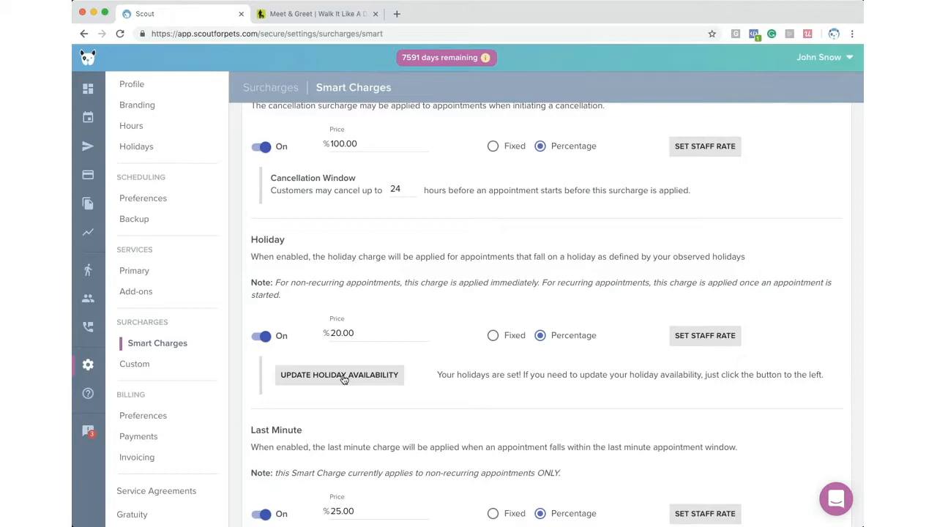
click(343, 378)
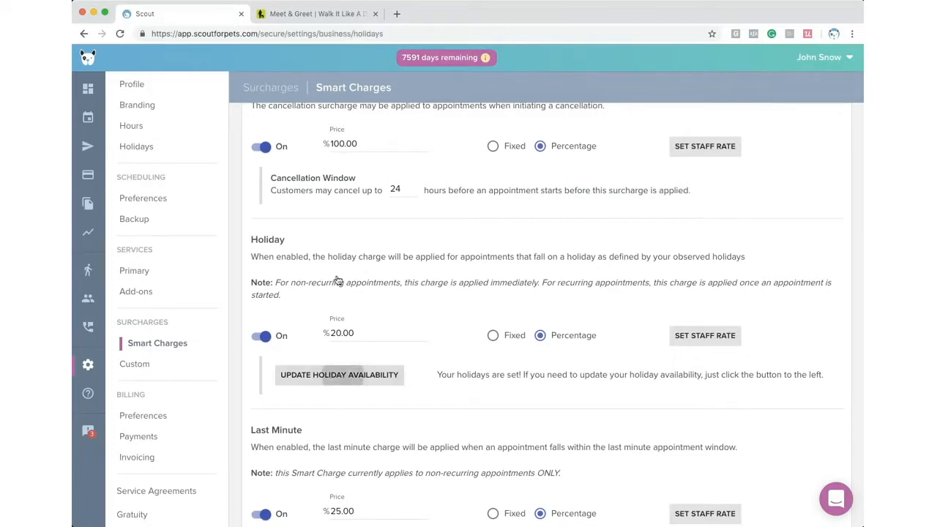
- Browse the Choose Holiday list, then open and dismiss the custom-date calendar
click(422, 156)
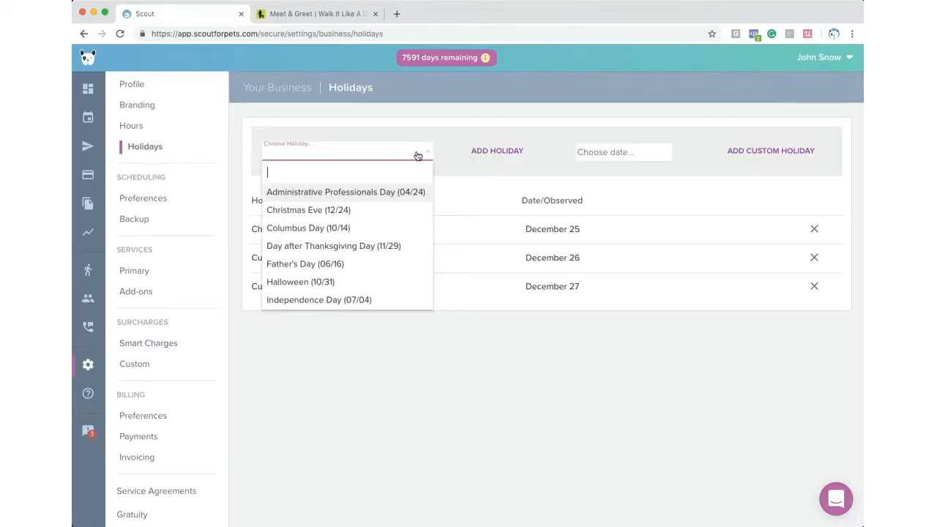
scroll(315, 284, down, 1)
scroll(315, 284, down, 5)
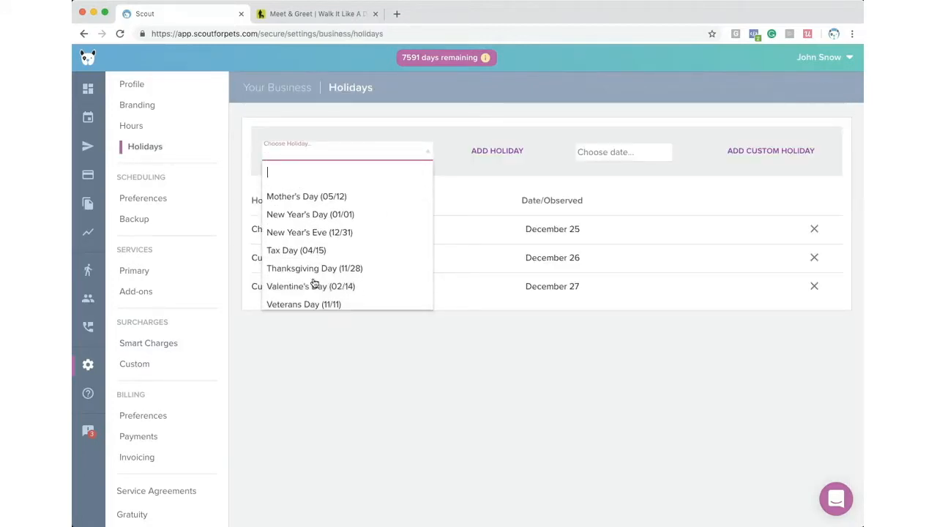
scroll(315, 284, up, 5)
scroll(315, 284, up, 2)
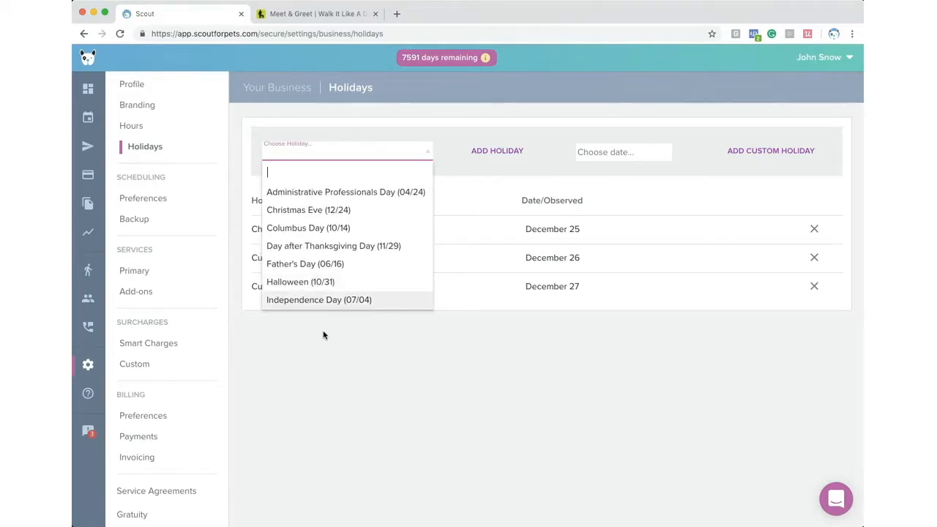
scroll(306, 202, down, 1)
scroll(306, 202, down, 10)
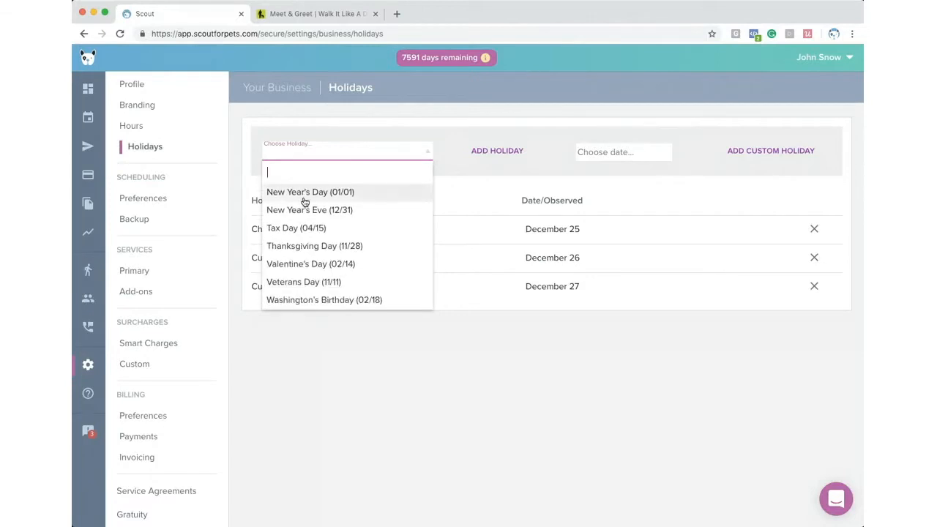
scroll(305, 202, up, 10)
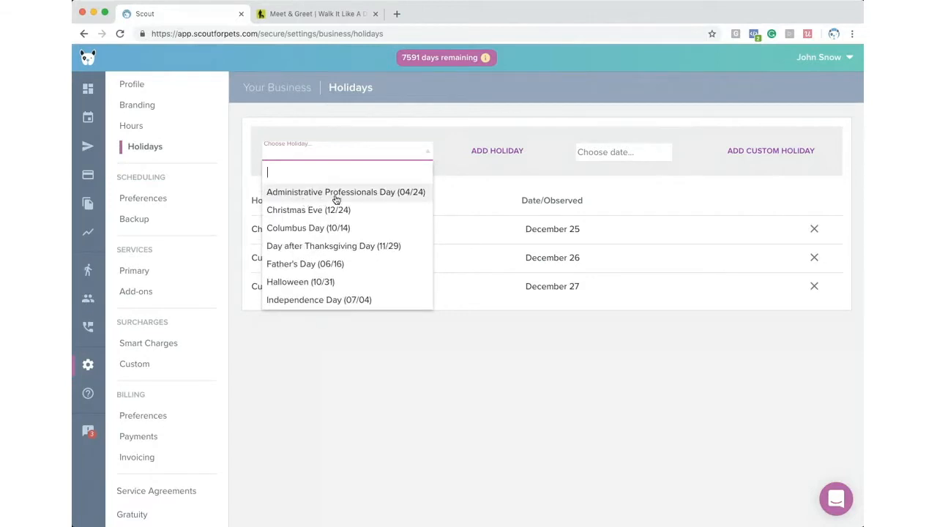
click(595, 152)
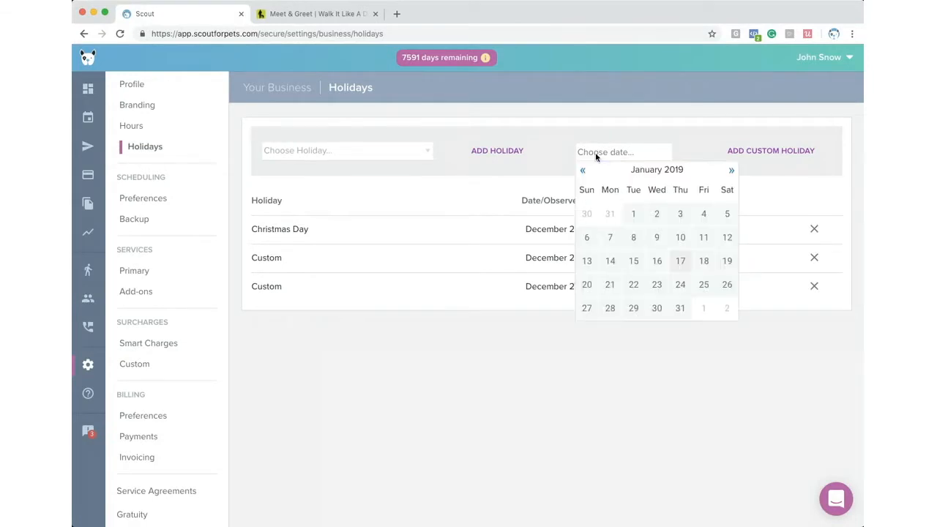
click(515, 415)
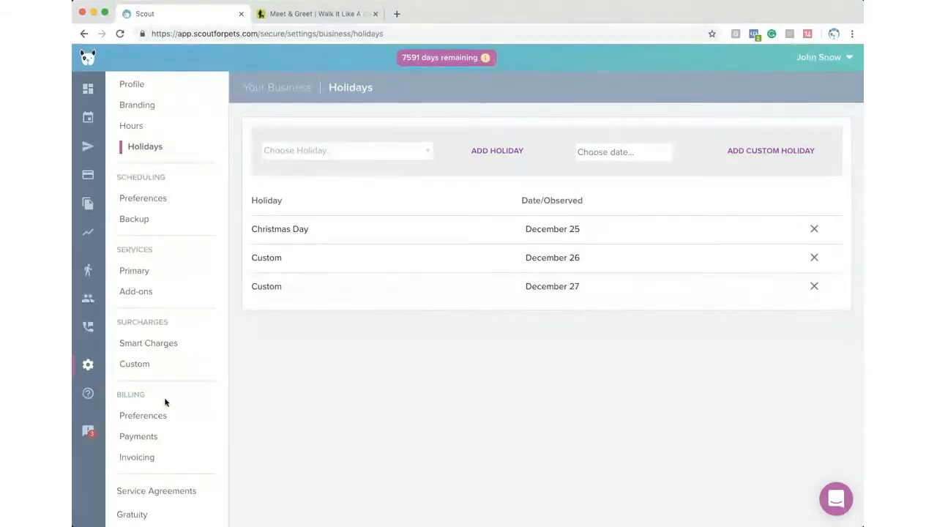
scroll(157, 409, down, 2)
- Review the Last Minute surcharge and the Custom surcharges, then open Scheduling
click(147, 285)
scroll(320, 342, down, 3)
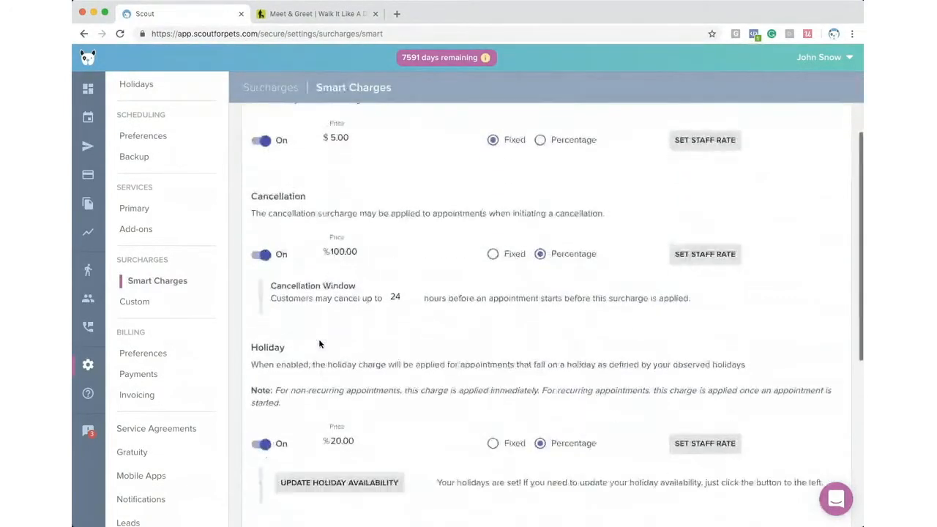
scroll(319, 342, down, 4)
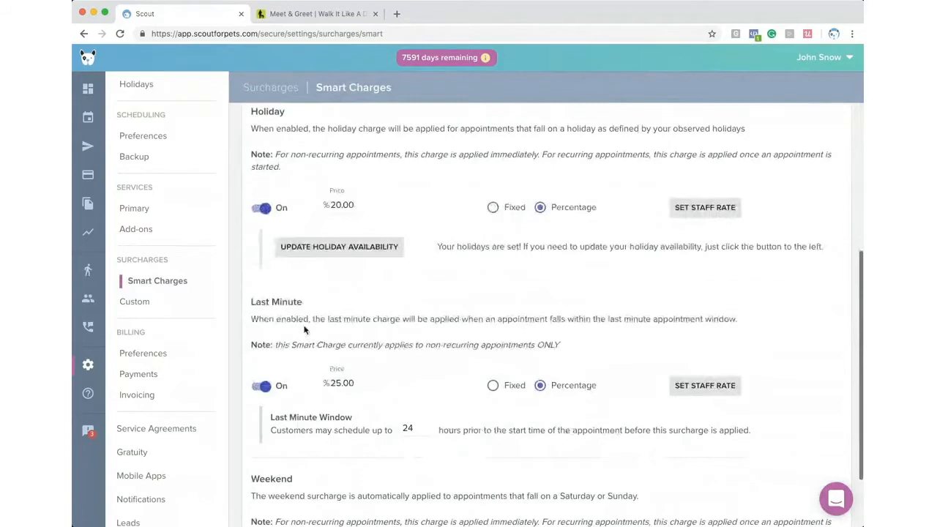
drag(251, 301, 317, 301)
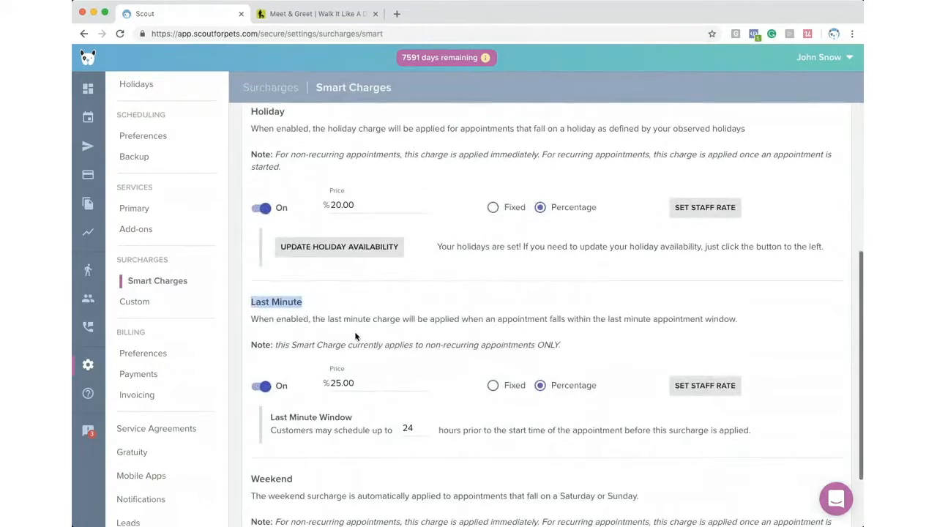
drag(419, 430, 391, 430)
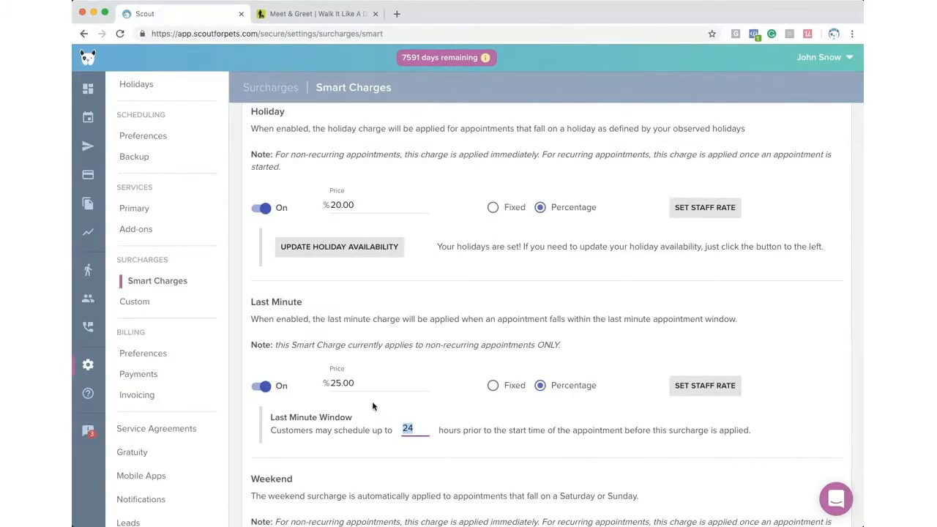
drag(371, 387, 327, 385)
scroll(327, 392, down, 3)
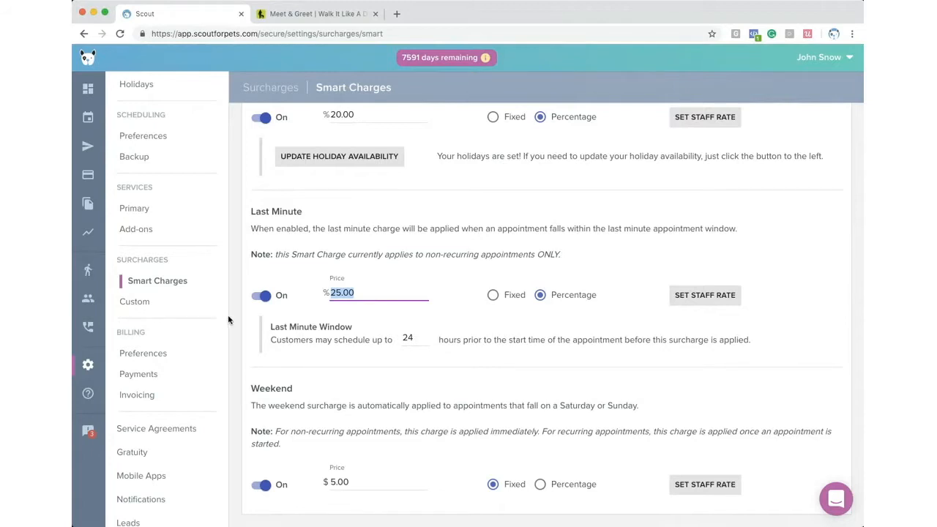
click(132, 302)
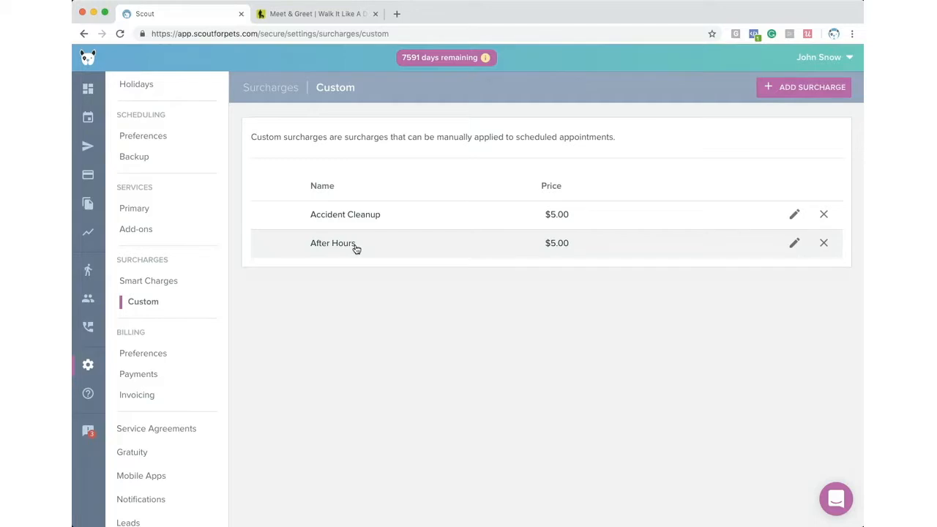
click(90, 126)
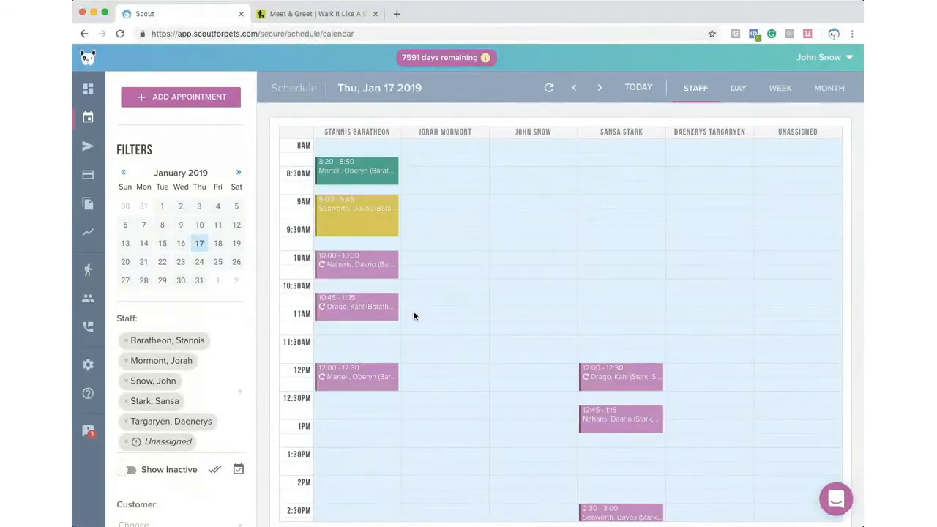
scroll(413, 315, down, 5)
scroll(413, 316, up, 6)
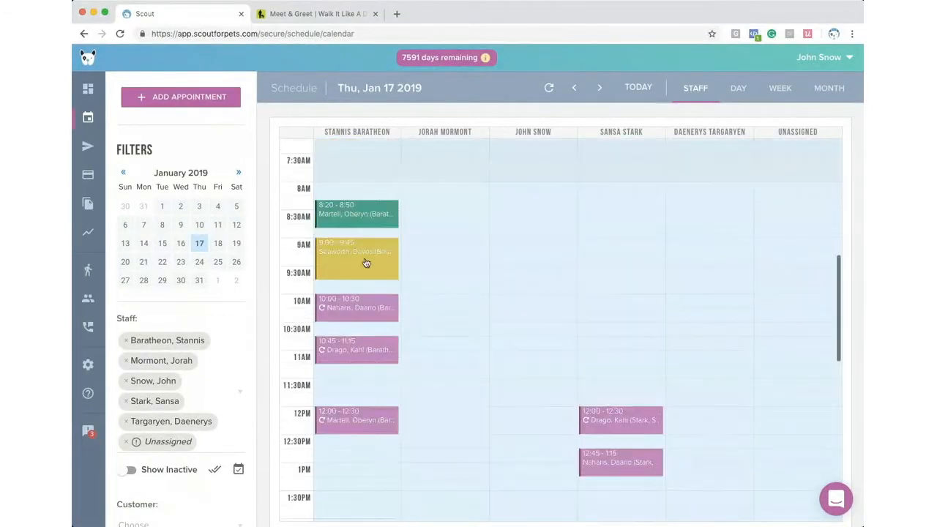
click(373, 226)
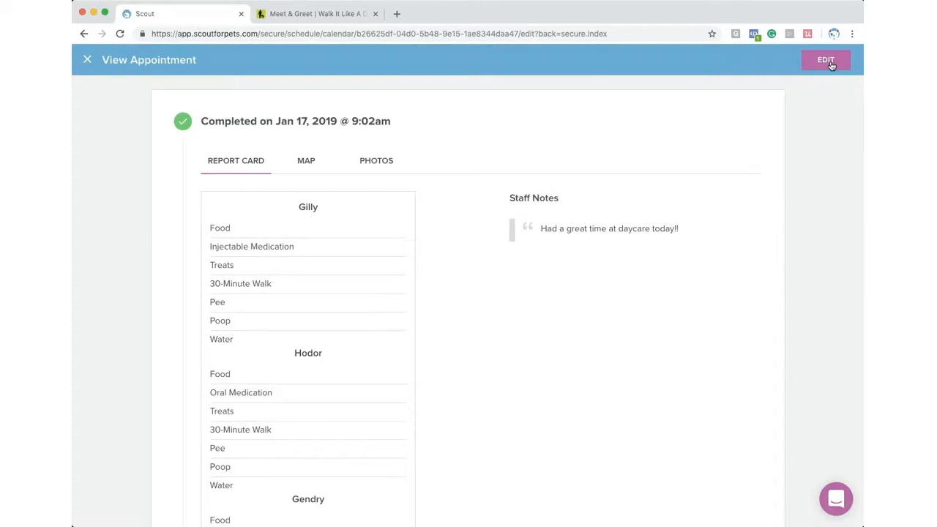
click(826, 60)
scroll(318, 304, down, 8)
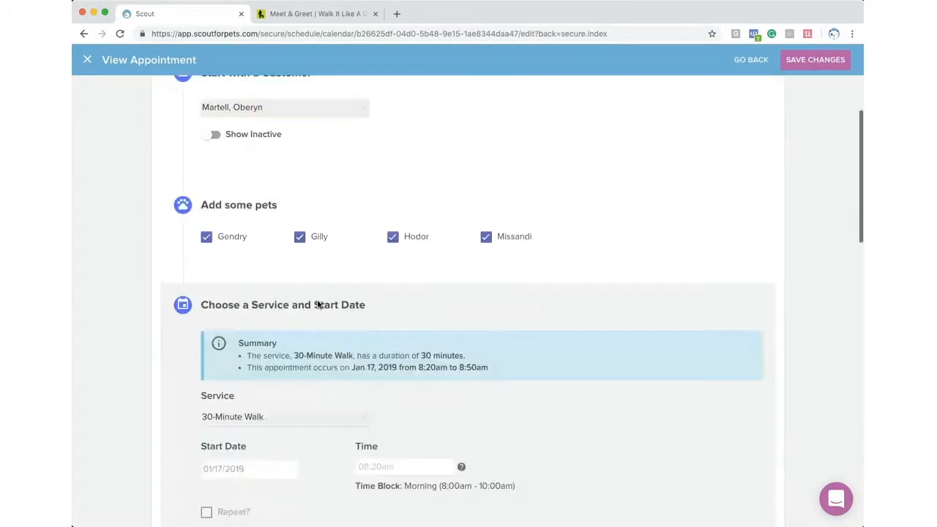
scroll(318, 304, down, 8)
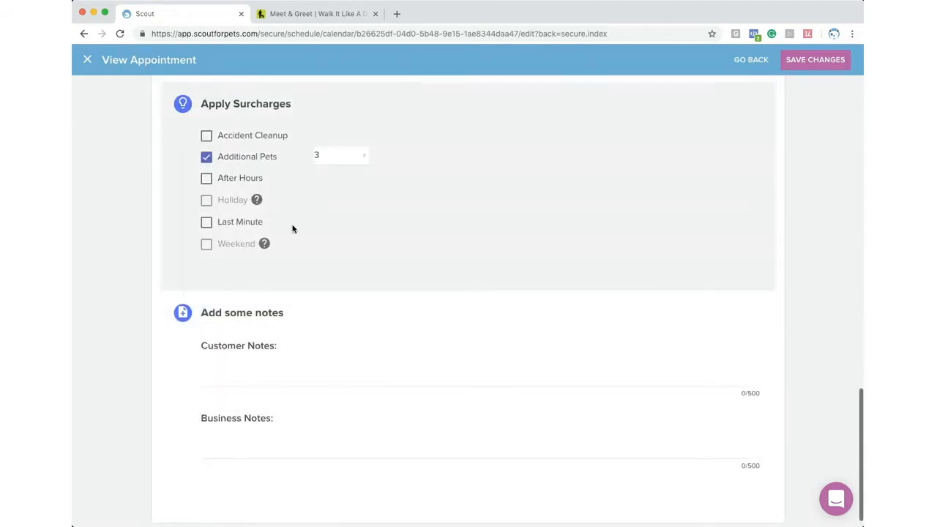
click(207, 136)
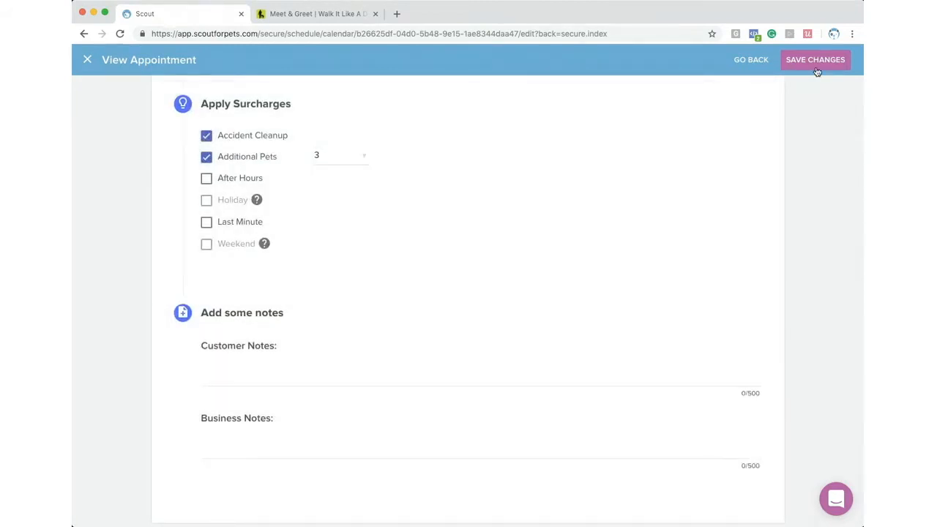
click(816, 63)
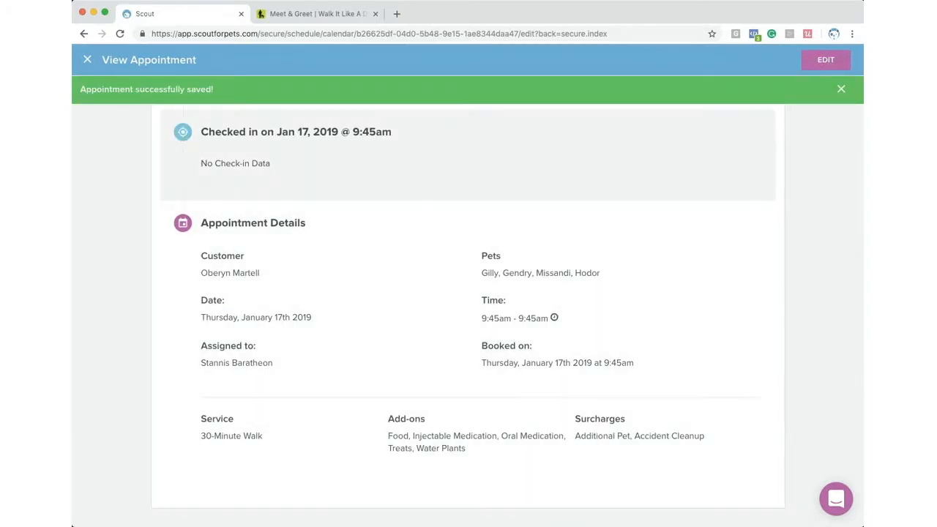
click(89, 62)
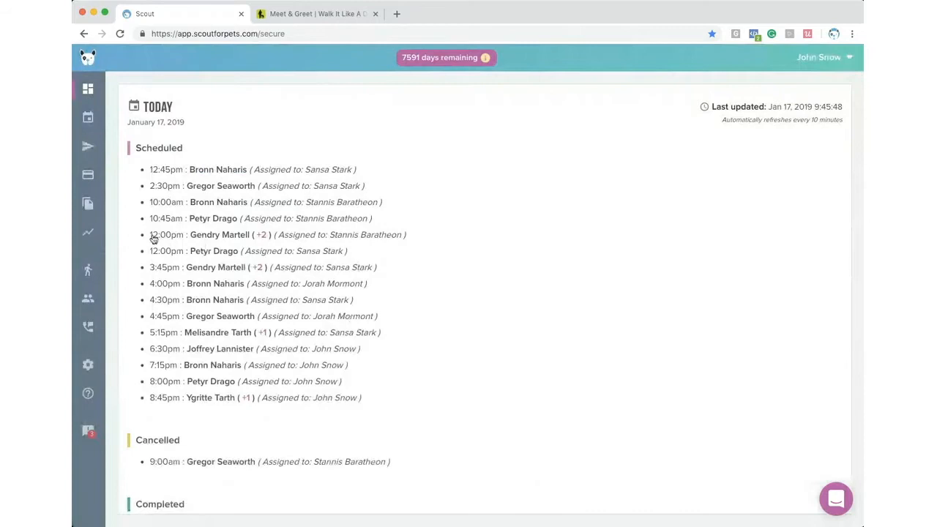
- View version 1 service agreement signatures, filtering by Unsigned and Signed customers
click(89, 364)
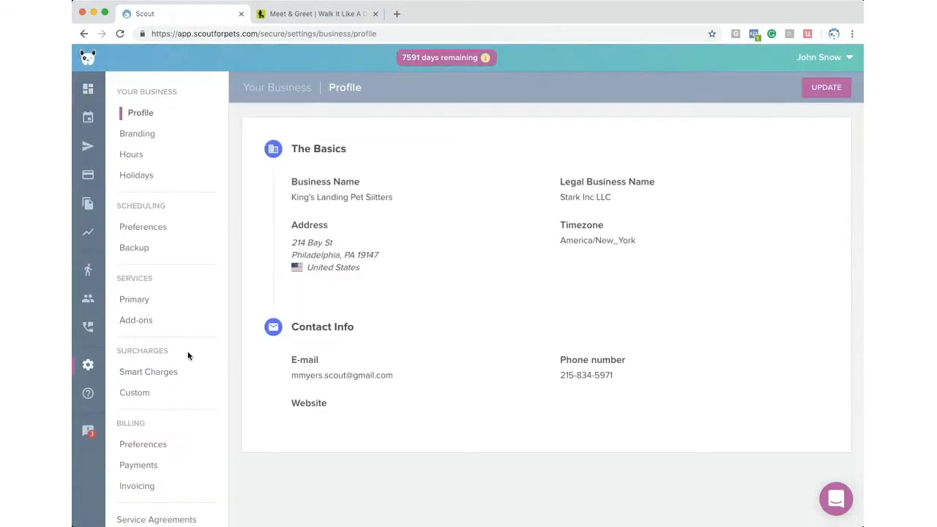
scroll(161, 349, down, 5)
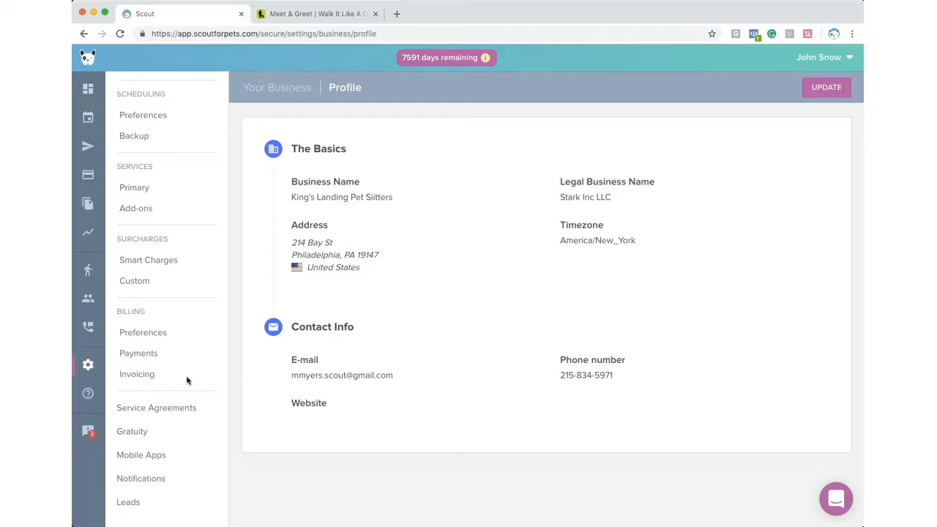
click(192, 409)
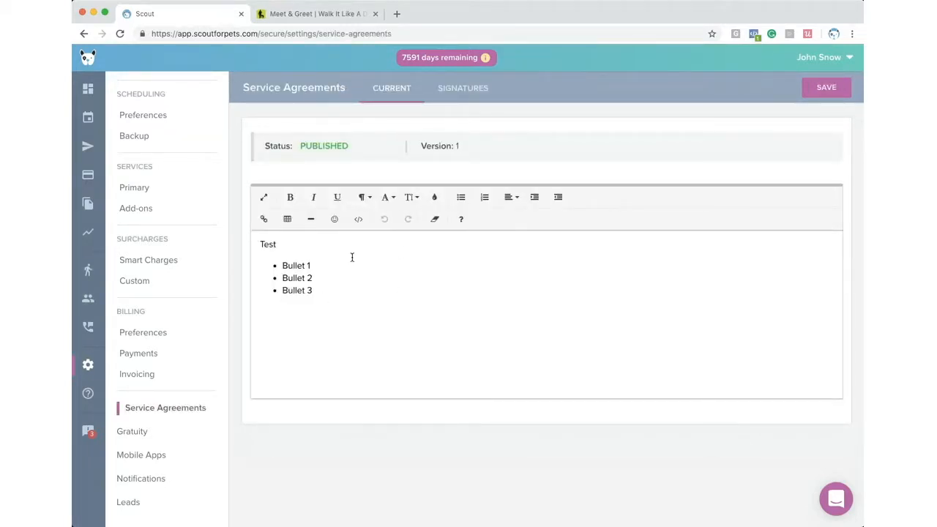
click(462, 92)
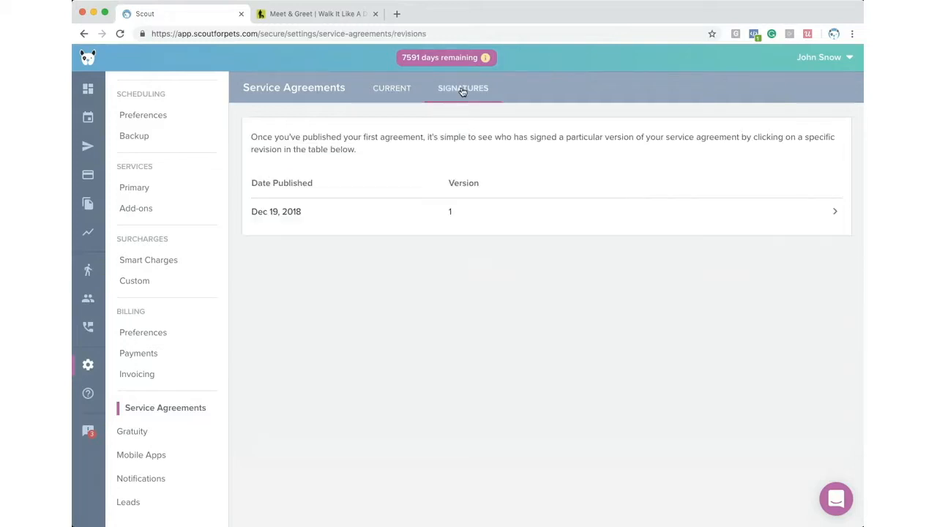
click(459, 216)
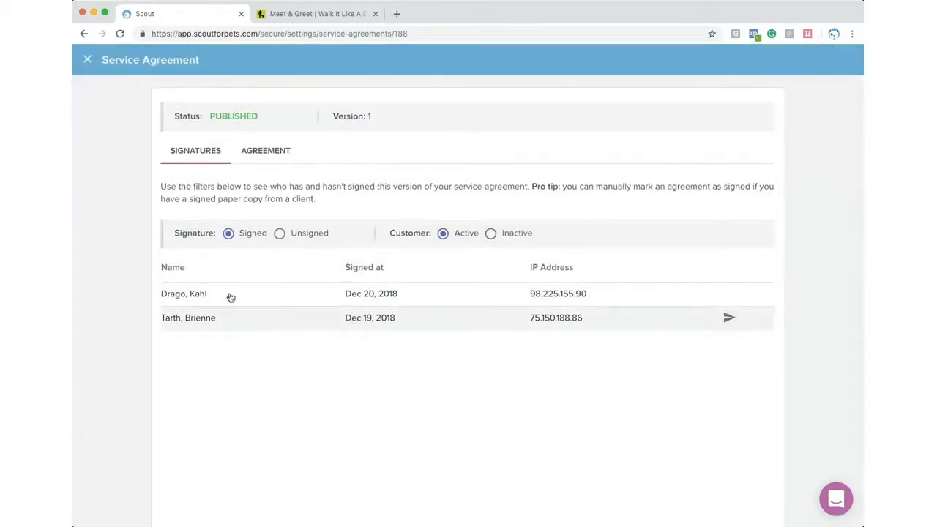
click(279, 233)
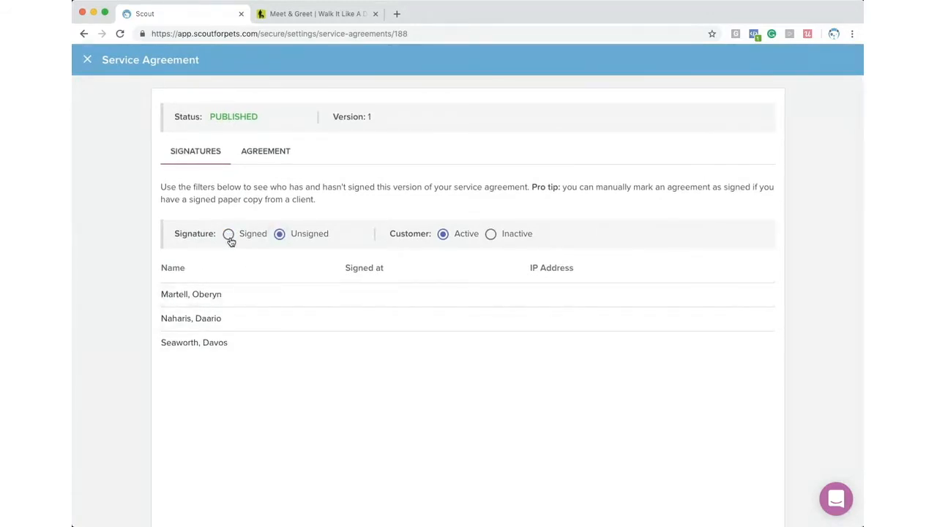
click(227, 233)
click(87, 61)
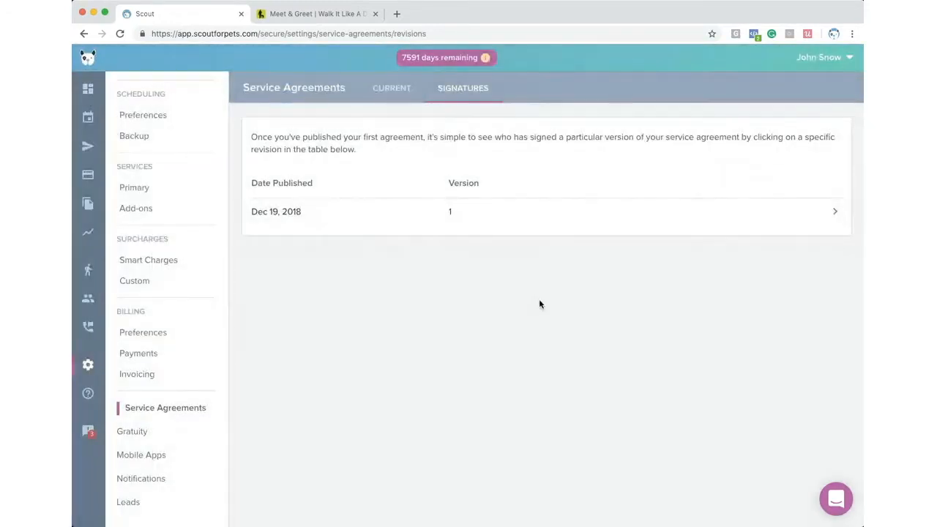
- Return to the current agreement text, select it all, then open Gratuity settings
click(367, 101)
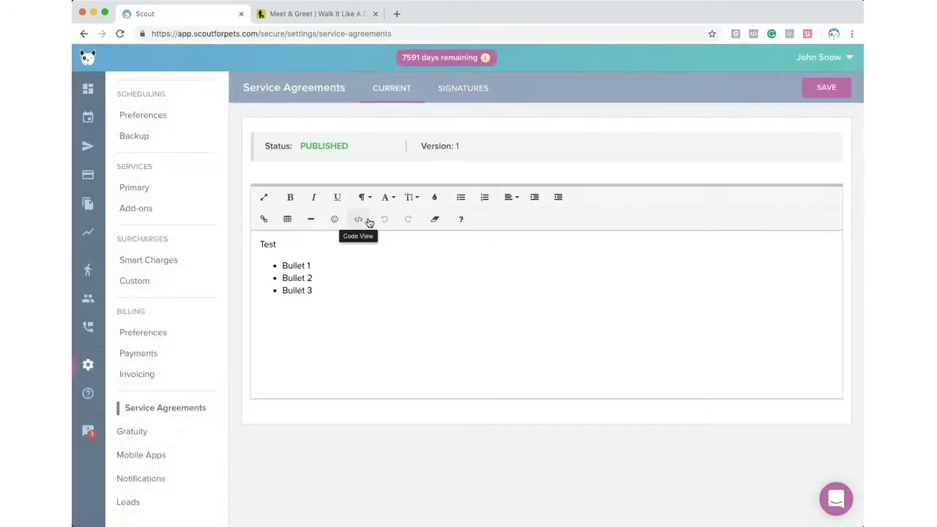
key(super+a)
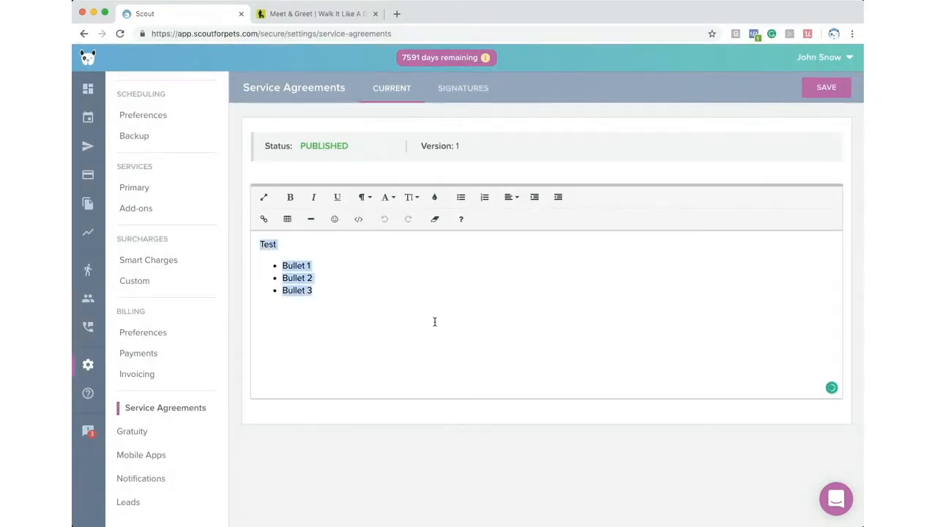
click(348, 429)
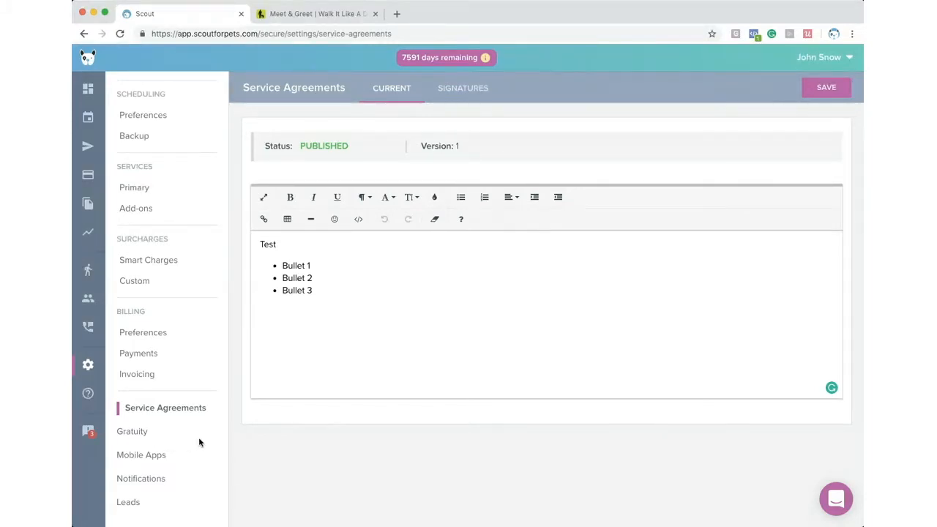
click(141, 432)
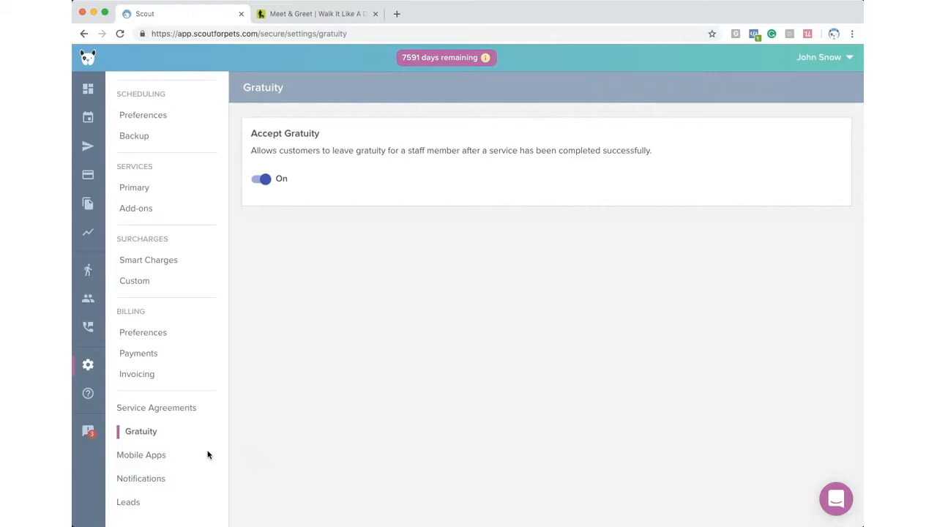
- In Notifications, toggle the Notify me of ALL checkboxes, leaving all cancellations notified
click(124, 454)
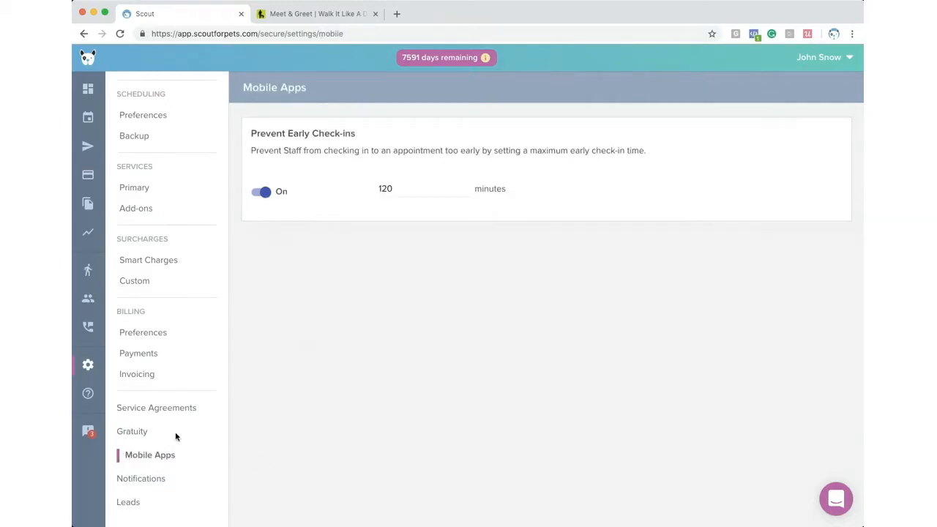
click(151, 482)
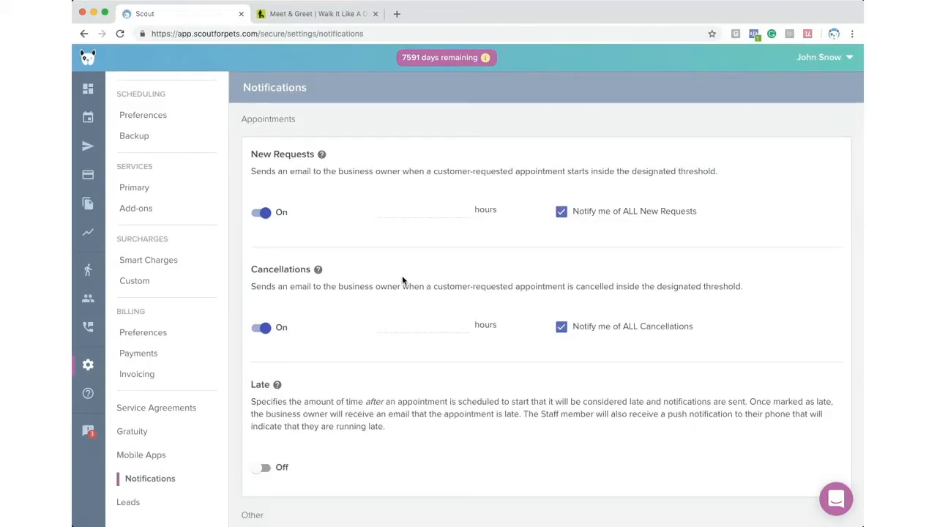
scroll(402, 278, down, 1)
scroll(578, 281, down, 1)
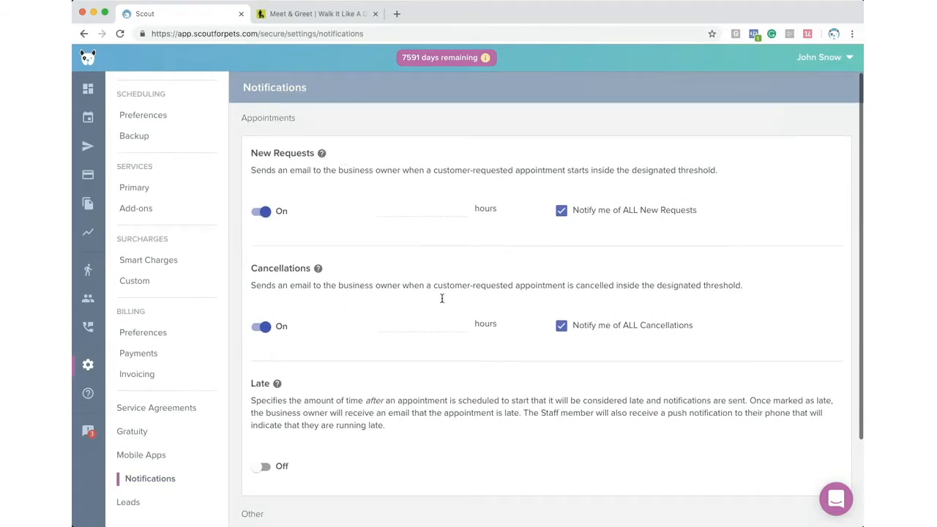
scroll(252, 281, down, 1)
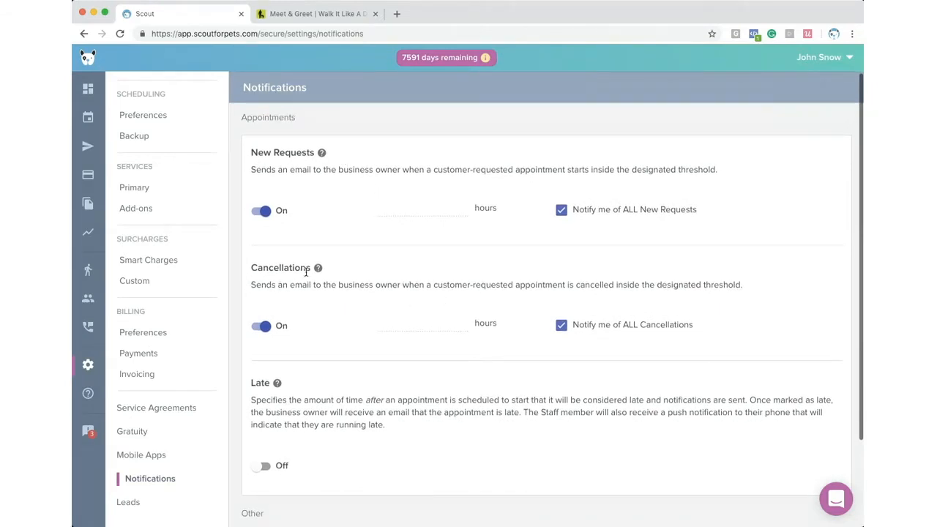
click(561, 209)
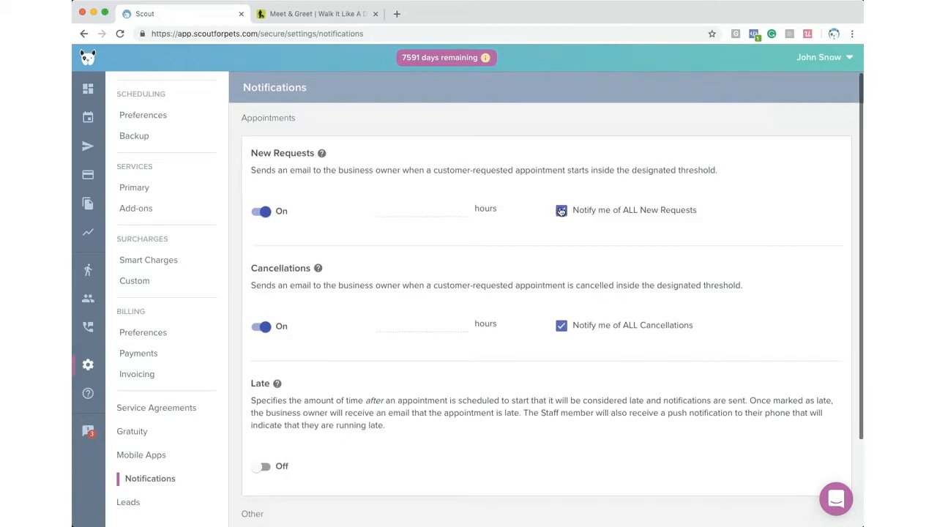
click(561, 353)
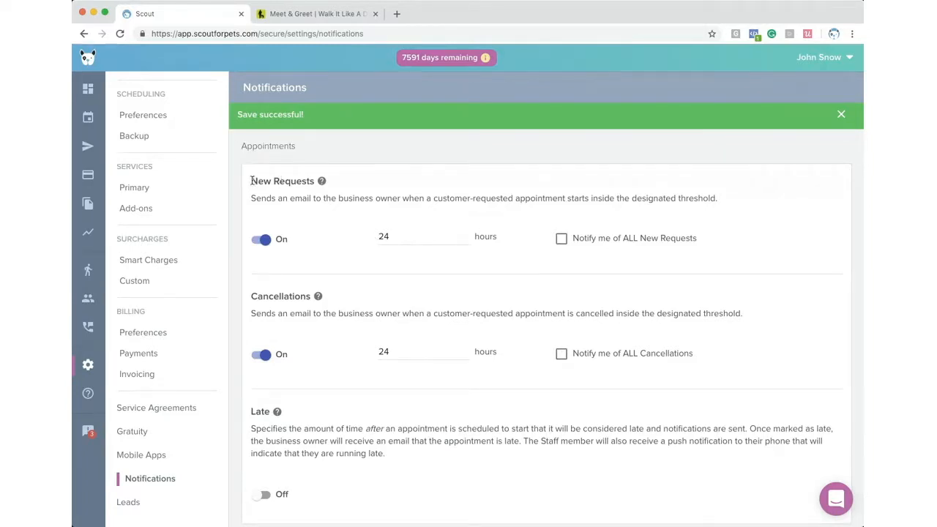
drag(251, 181, 315, 181)
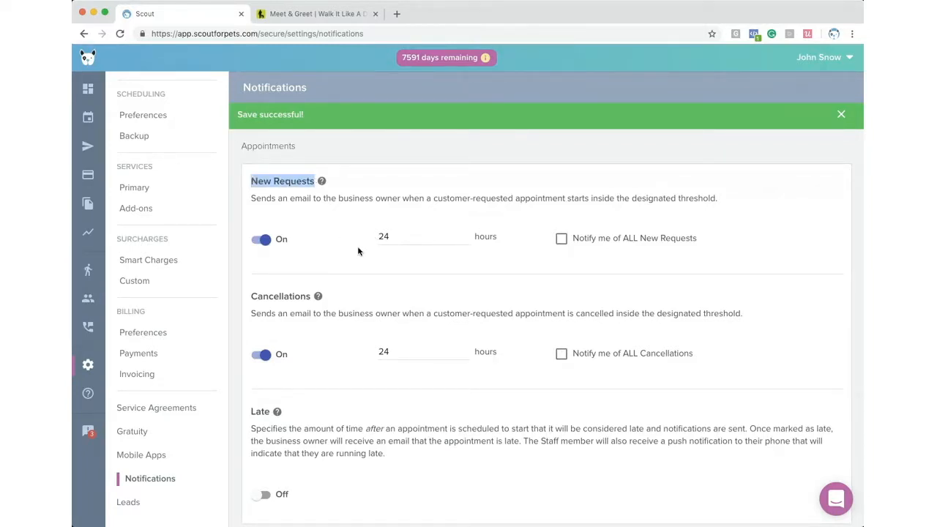
drag(403, 238, 364, 242)
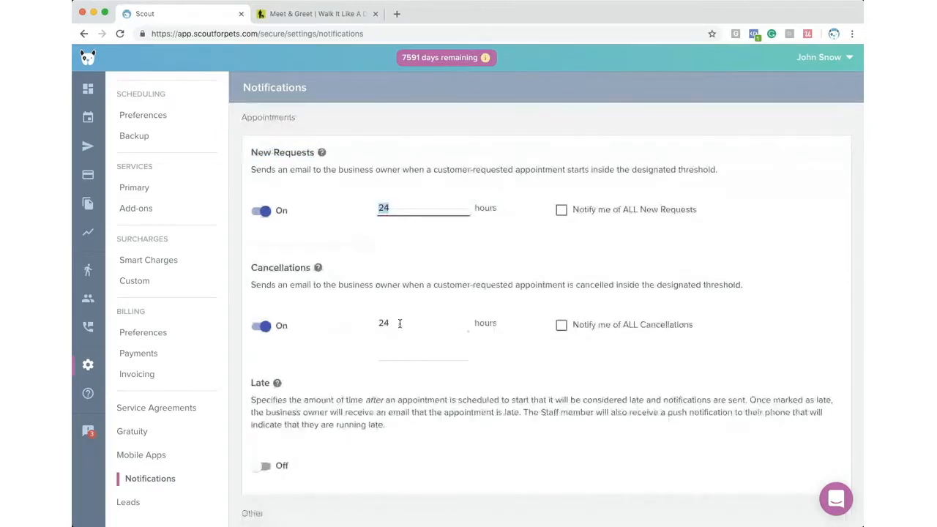
double_click(400, 323)
click(502, 376)
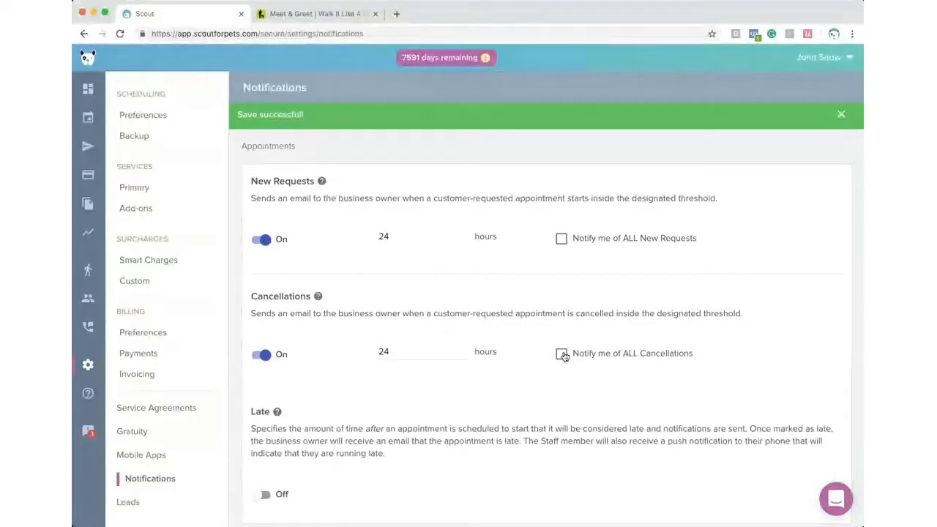
click(562, 354)
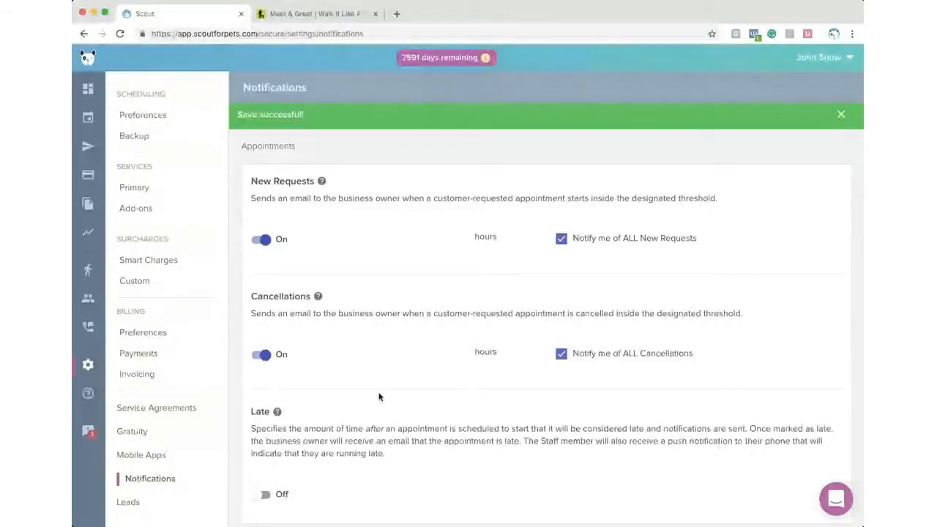
scroll(350, 382, down, 3)
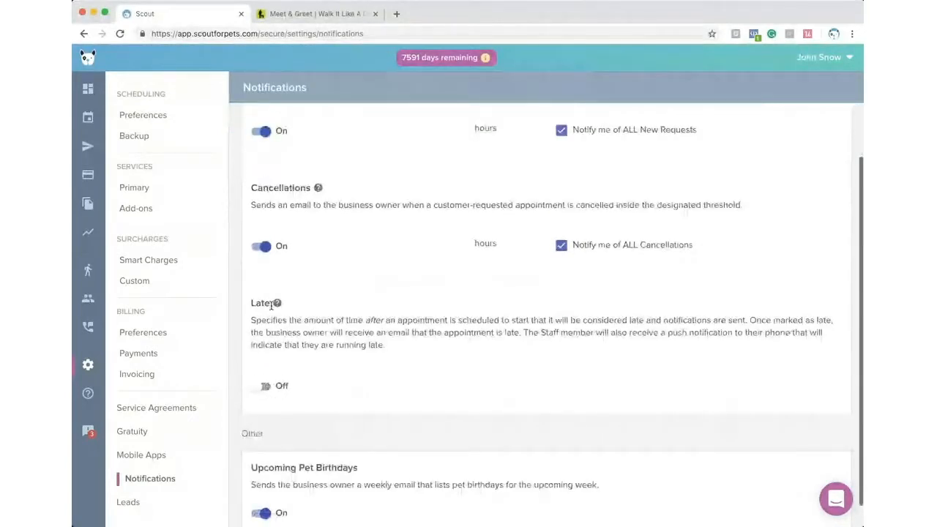
- Turn on Late appointment alerts with a 30-minute threshold
click(264, 386)
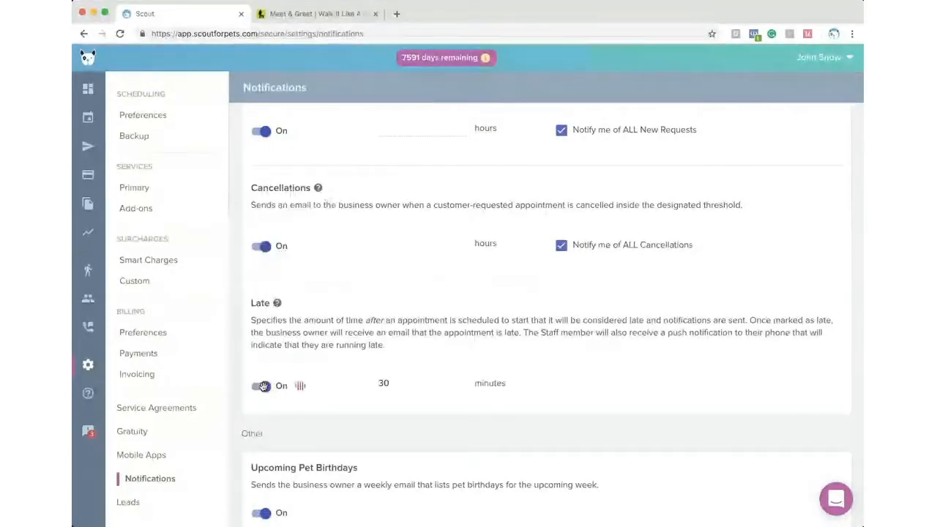
drag(404, 384, 329, 380)
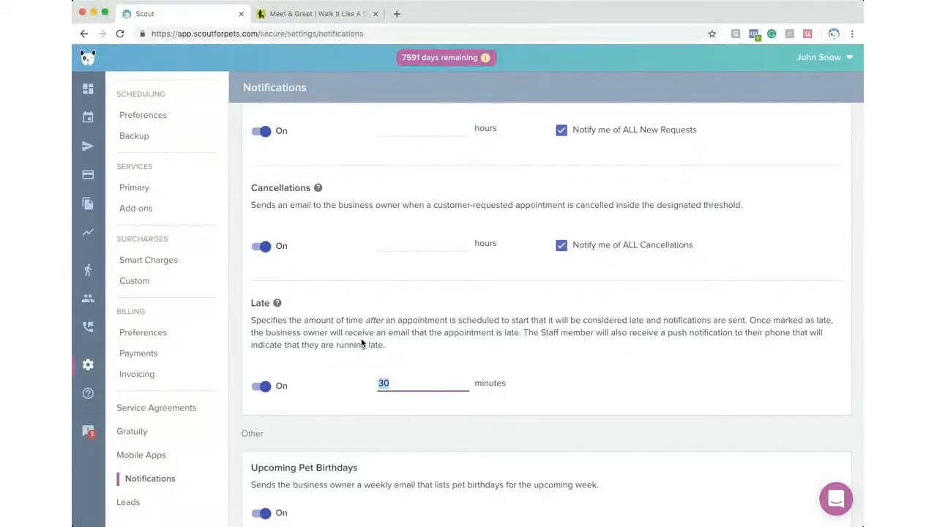
scroll(362, 342, down, 1)
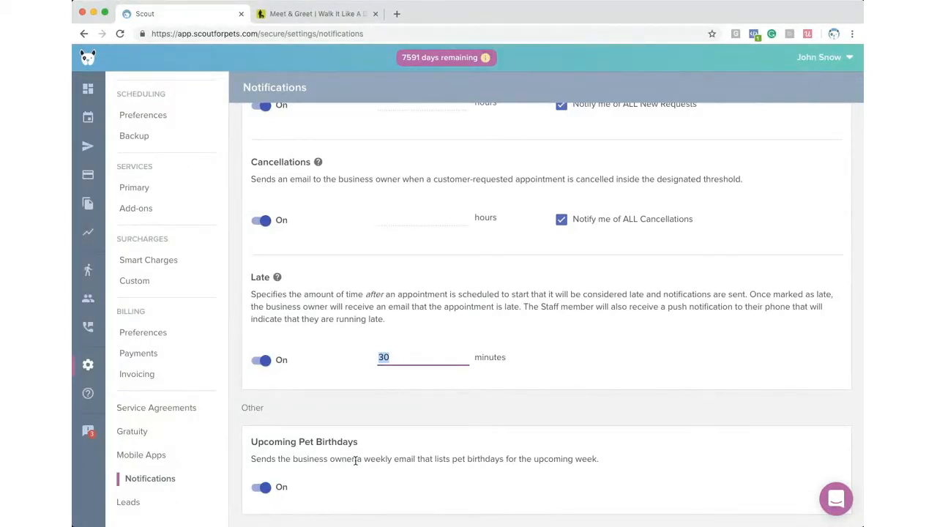
- On the Leads settings page, expand the Wordpress, Wix and Manual Installation instruction sections
scroll(355, 461, up, 1)
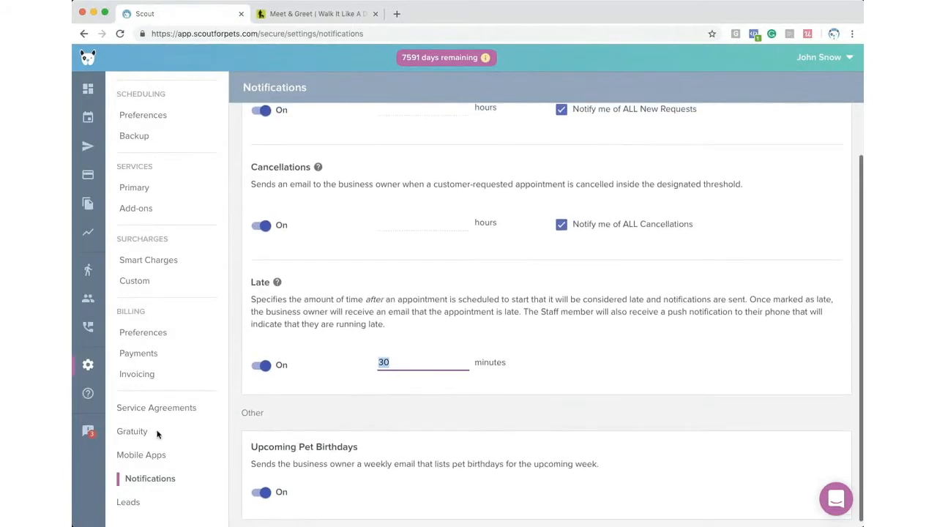
click(129, 502)
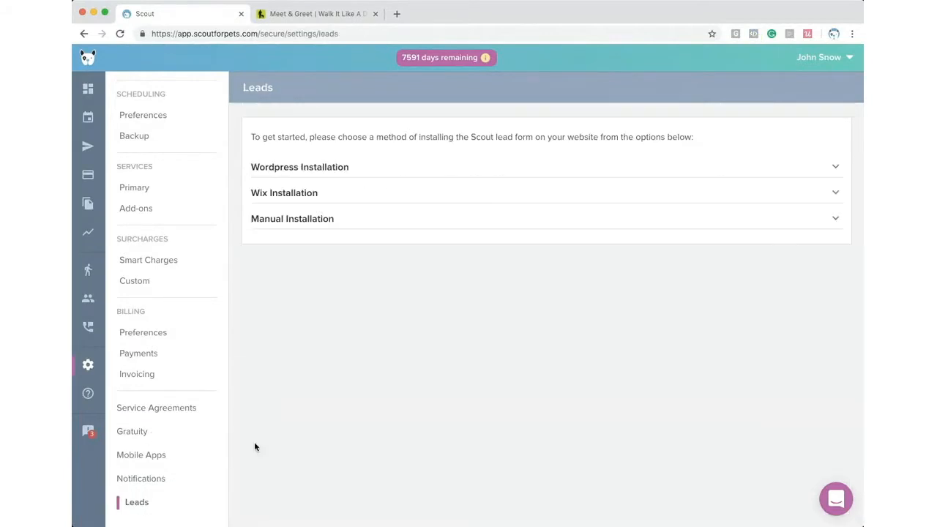
click(305, 168)
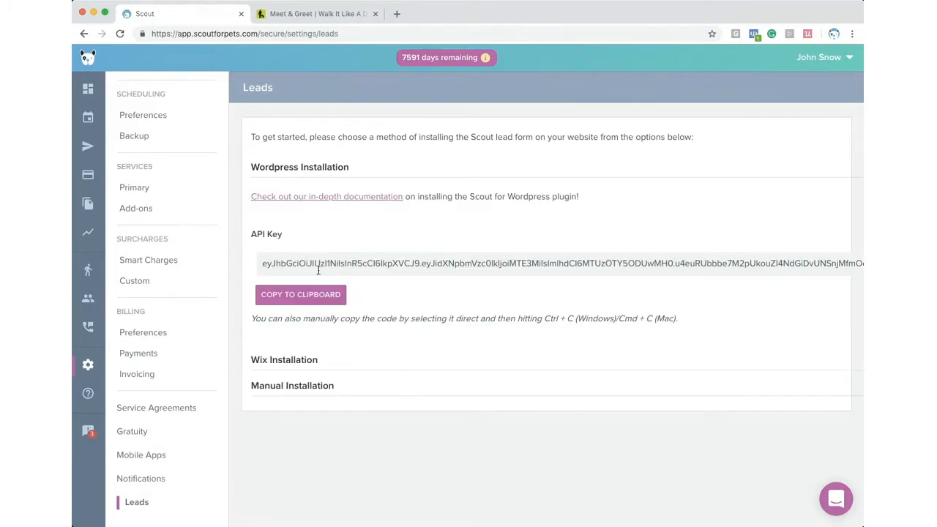
click(282, 370)
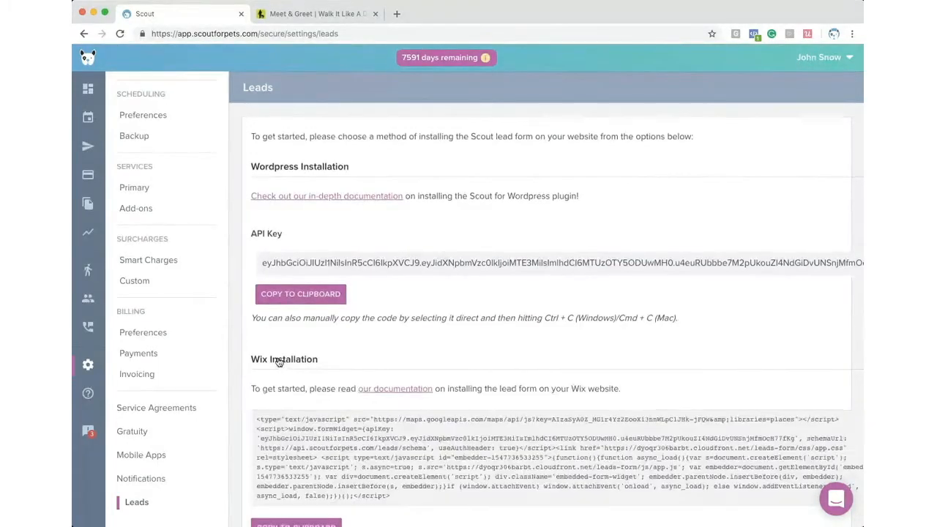
scroll(280, 363, down, 3)
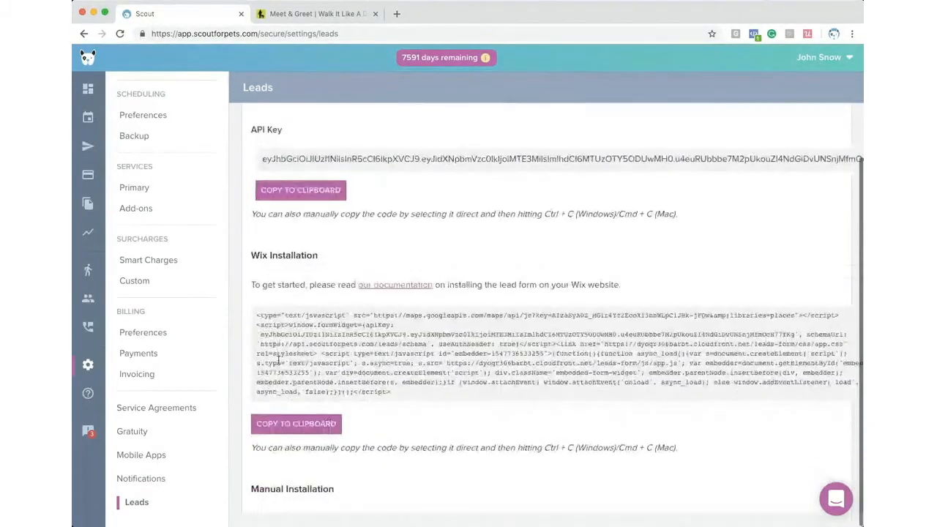
click(325, 492)
scroll(367, 448, down, 5)
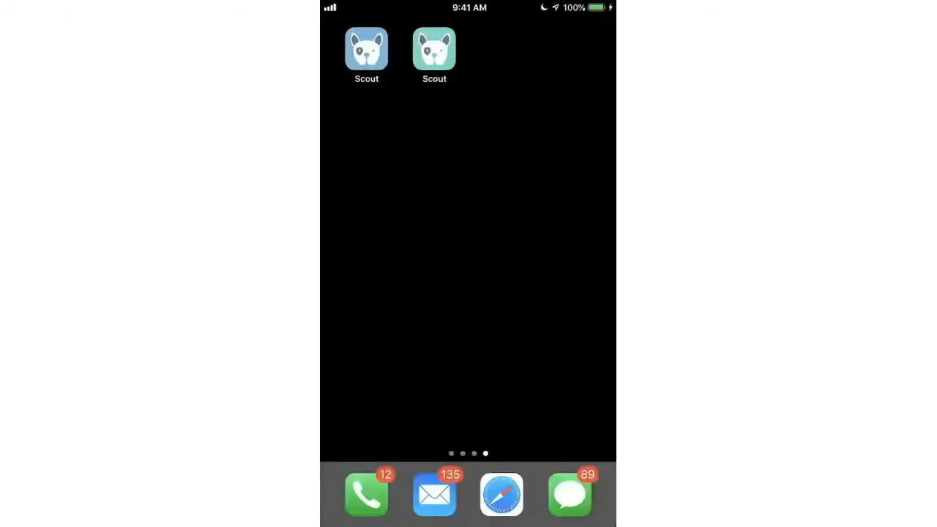
- Launch the Scout client app and view the Billing screen
click(367, 49)
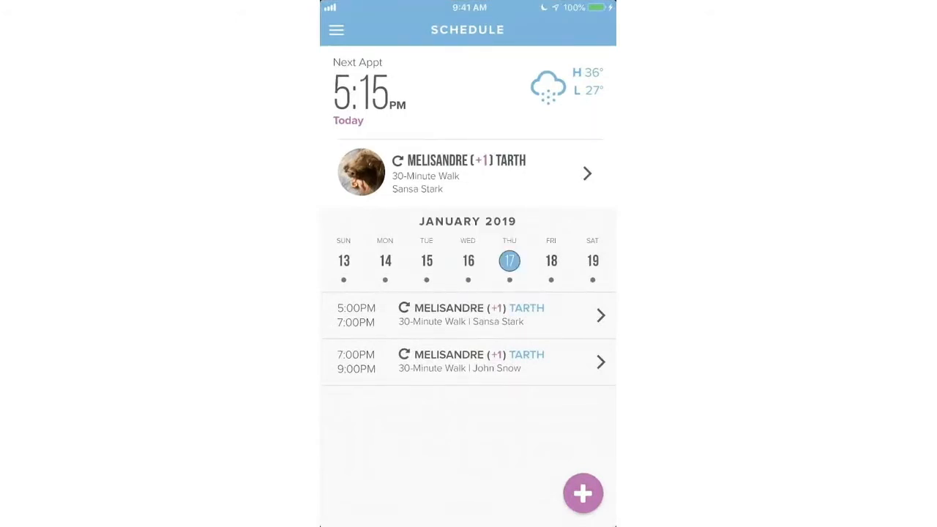
click(336, 30)
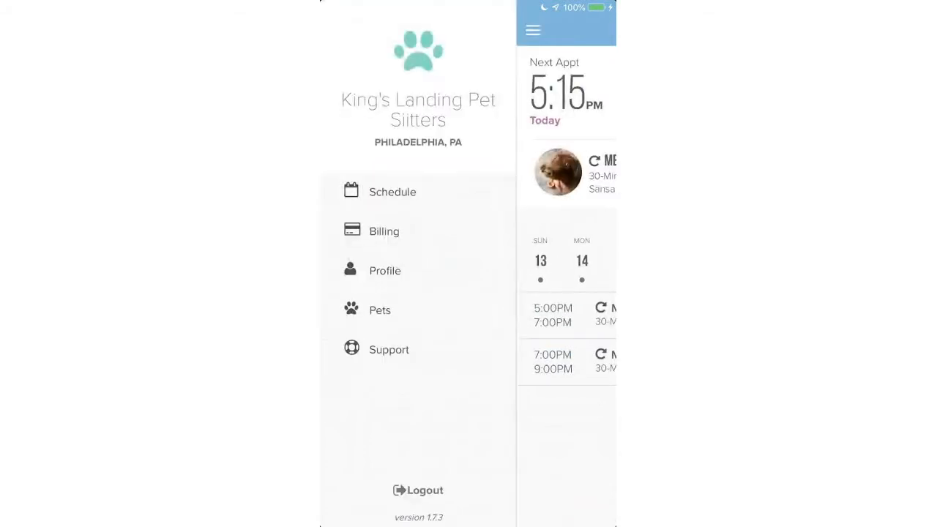
click(384, 231)
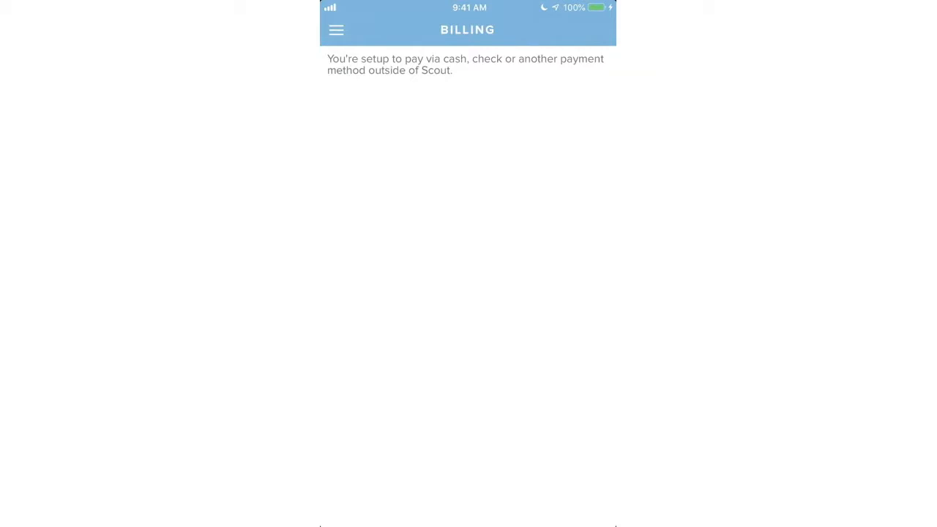
- Open the client Profile in edit mode, then go to the Pets list
click(336, 30)
click(385, 270)
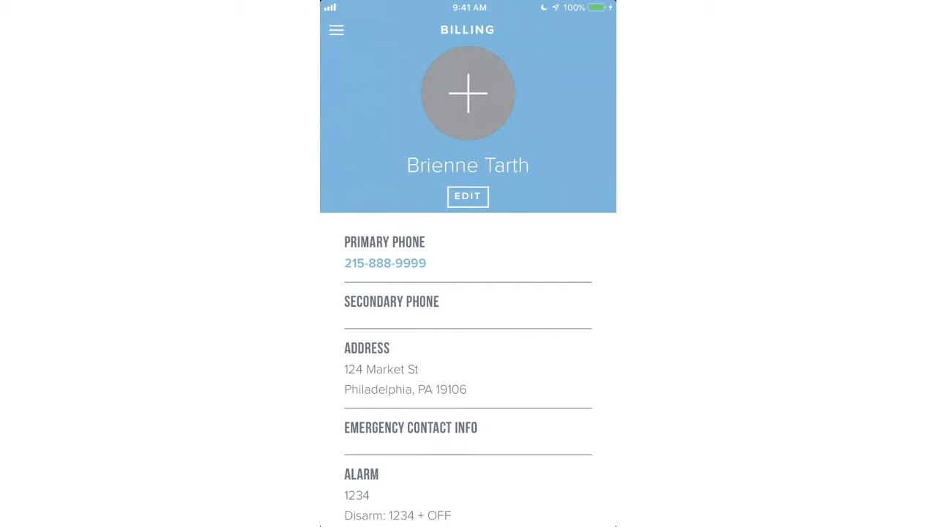
click(468, 196)
scroll(468, 293, down, 10)
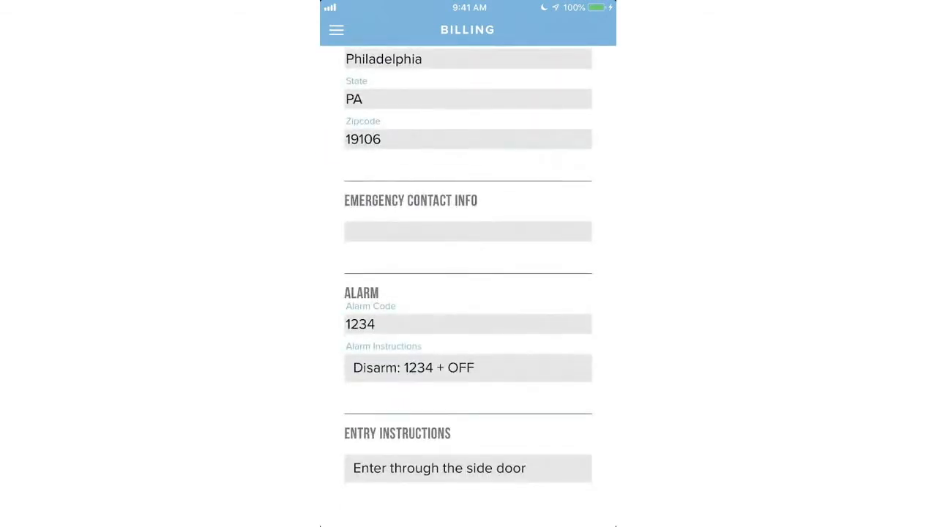
click(336, 29)
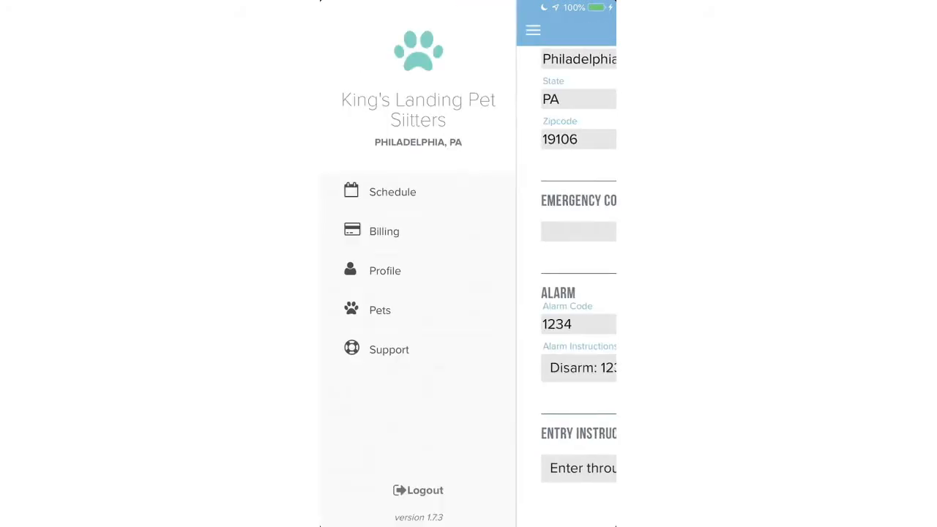
click(380, 309)
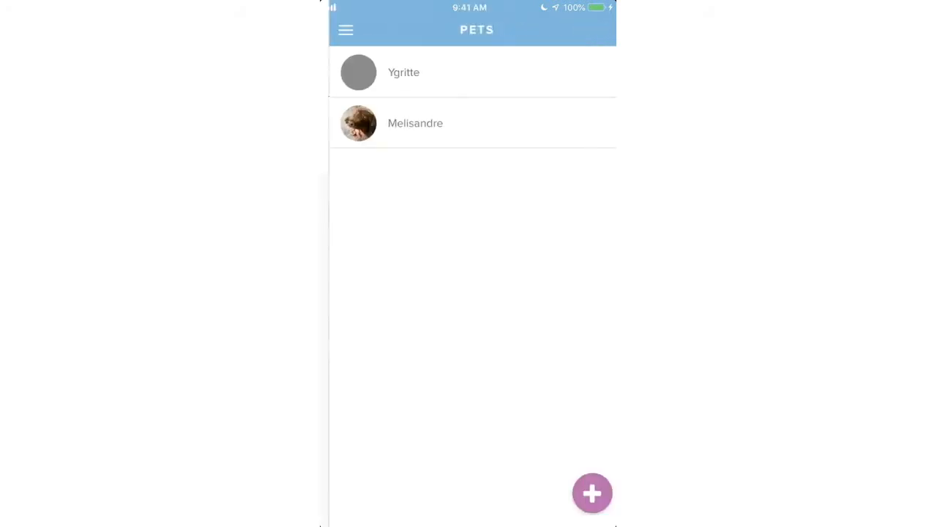
- Edit Ygritte's pet profile, save it unchanged, and return to the pets list
click(395, 72)
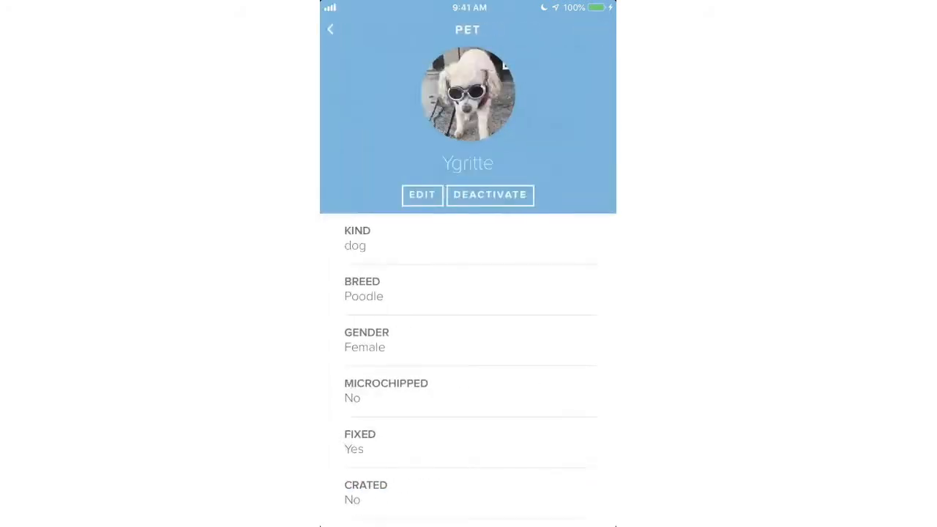
scroll(467, 370, down, 5)
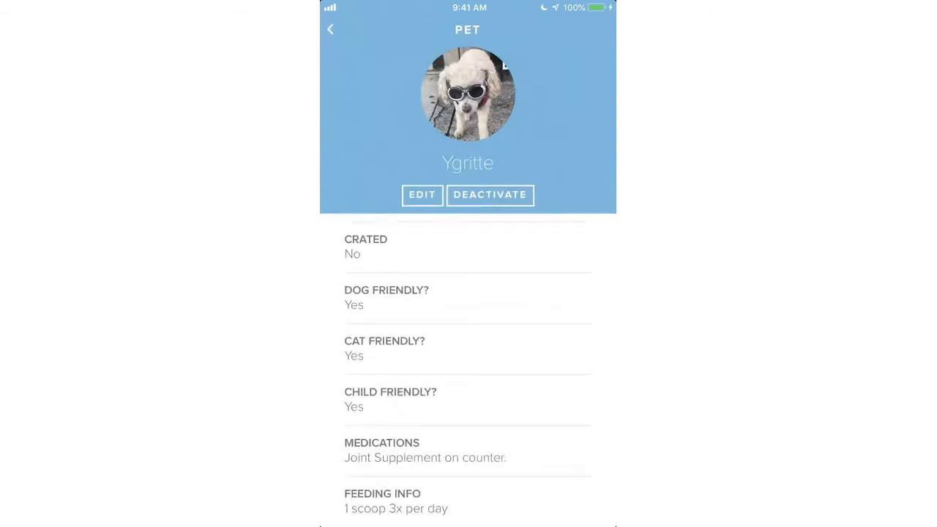
click(422, 195)
scroll(467, 293, down, 10)
scroll(467, 293, down, 10)
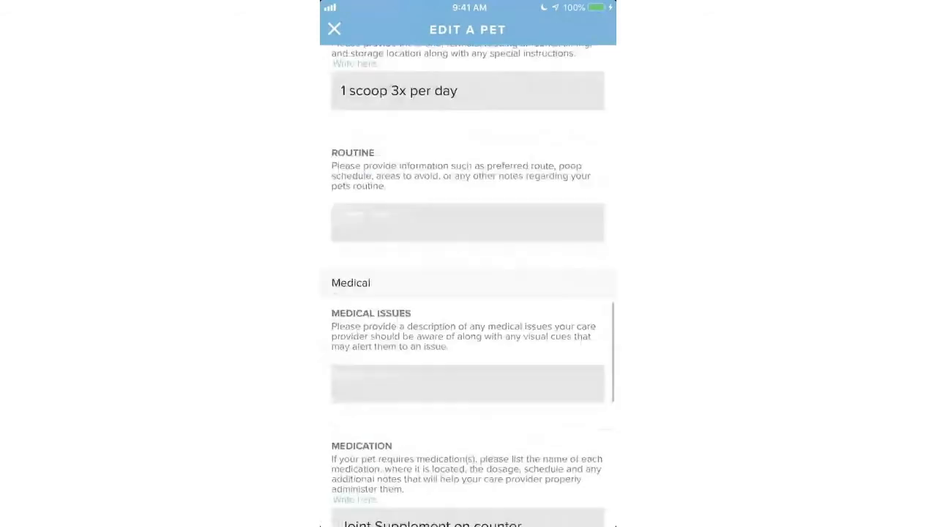
scroll(468, 293, down, 11)
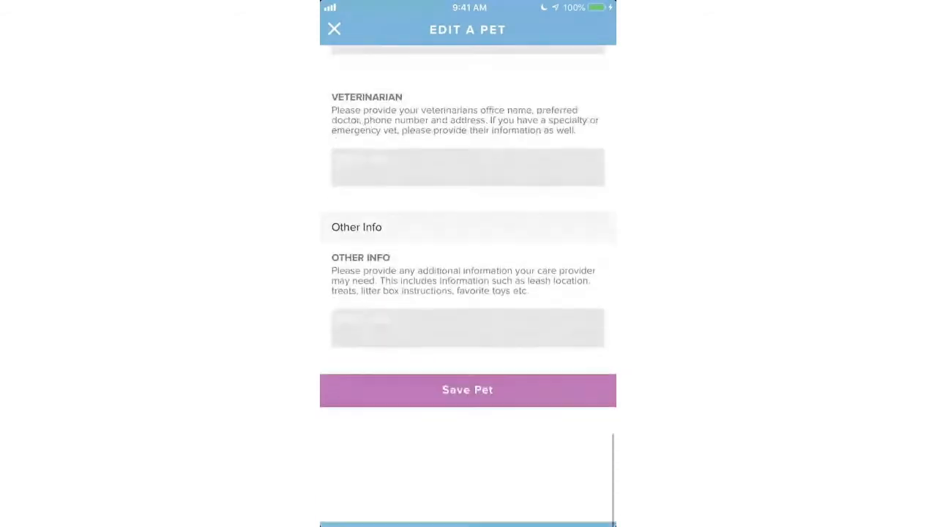
click(468, 390)
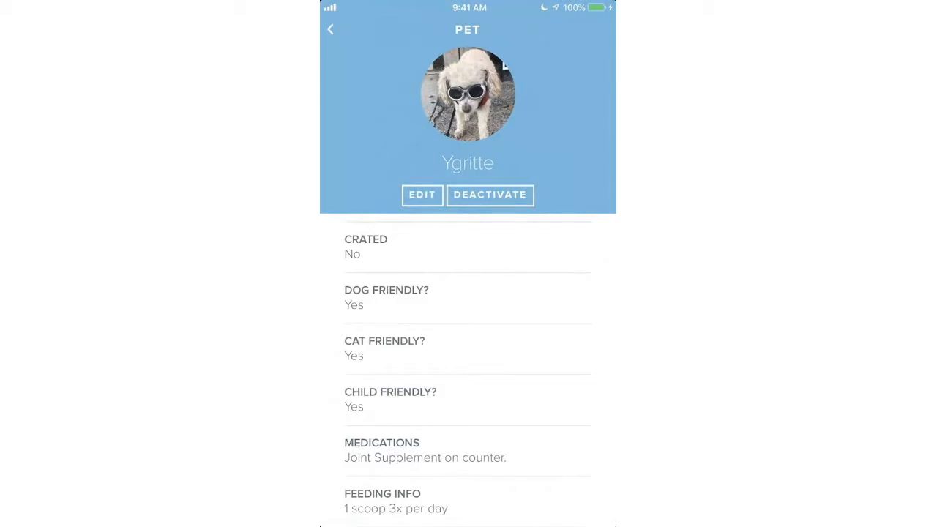
click(330, 29)
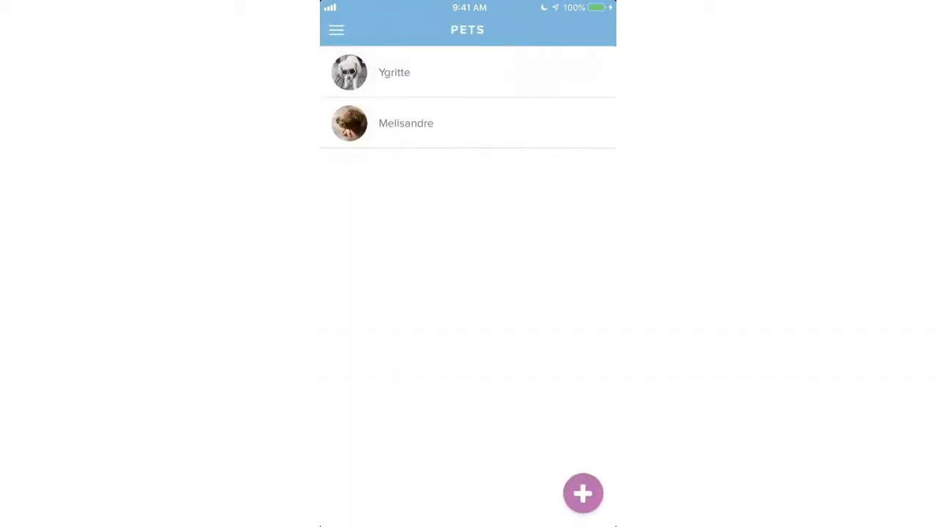
click(406, 123)
scroll(468, 366, down, 3)
scroll(468, 366, down, 3)
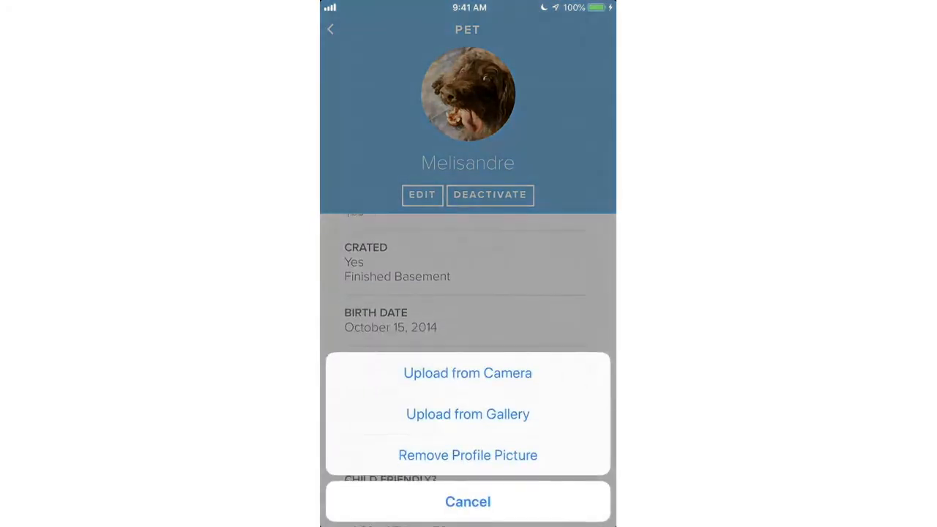
click(468, 502)
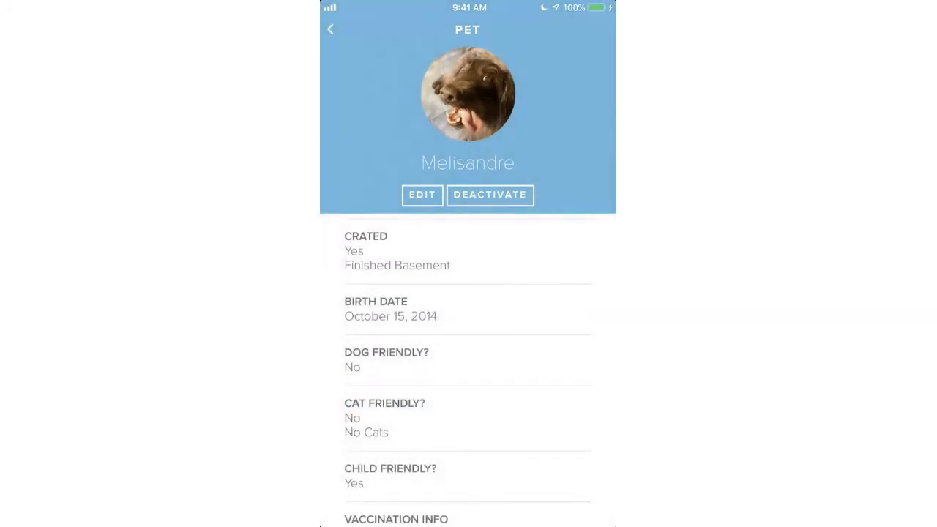
click(330, 30)
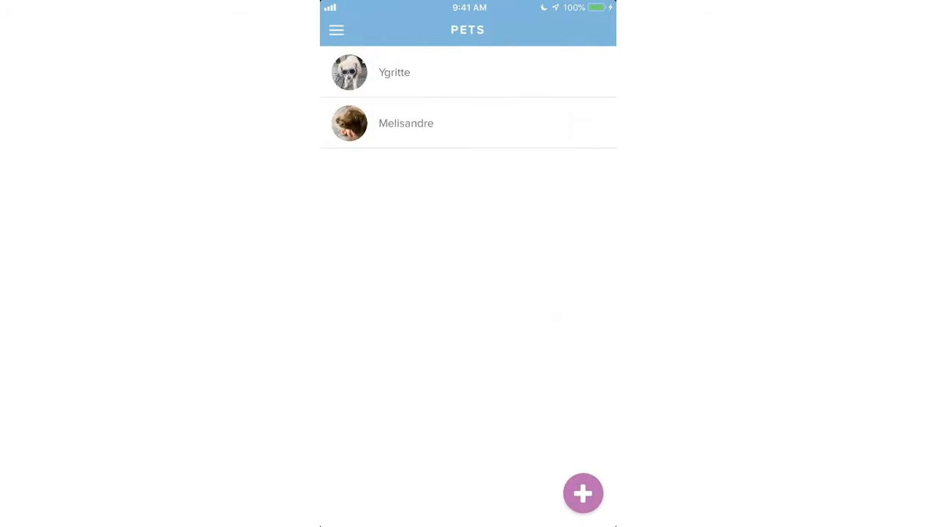
click(336, 29)
- Cancel only the Monday, January 21 5:15pm walk appointment
click(393, 191)
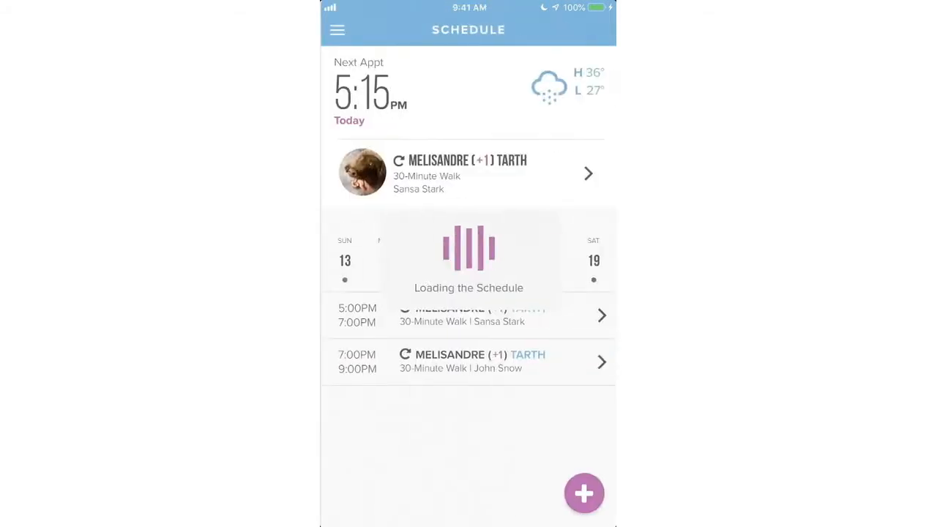
mouse_move(551, 262)
mouse_down()
mouse_move(366, 262)
mouse_move(564, 261)
mouse_up()
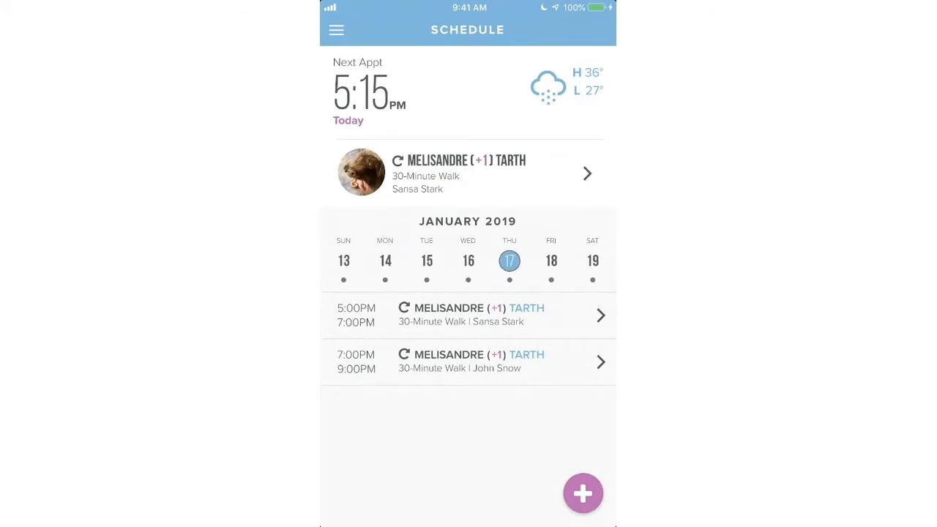
drag(551, 262, 366, 262)
click(385, 261)
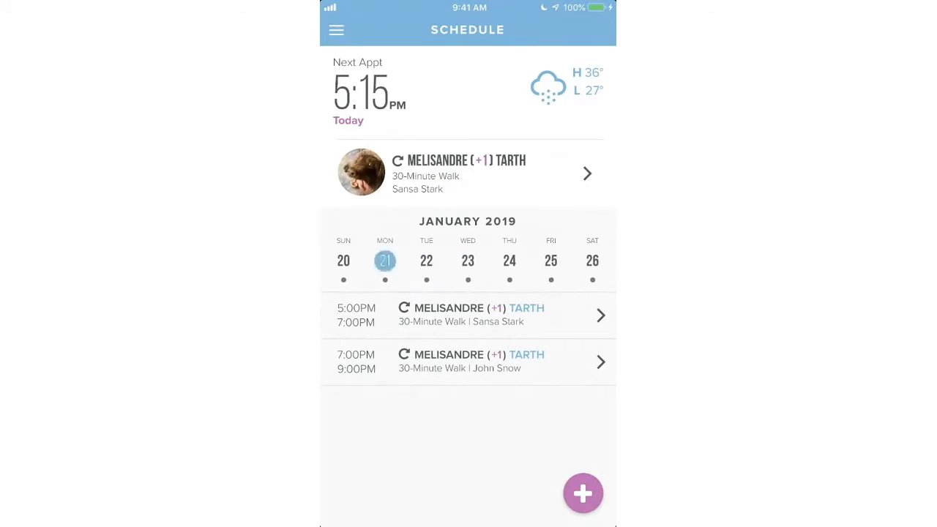
click(469, 315)
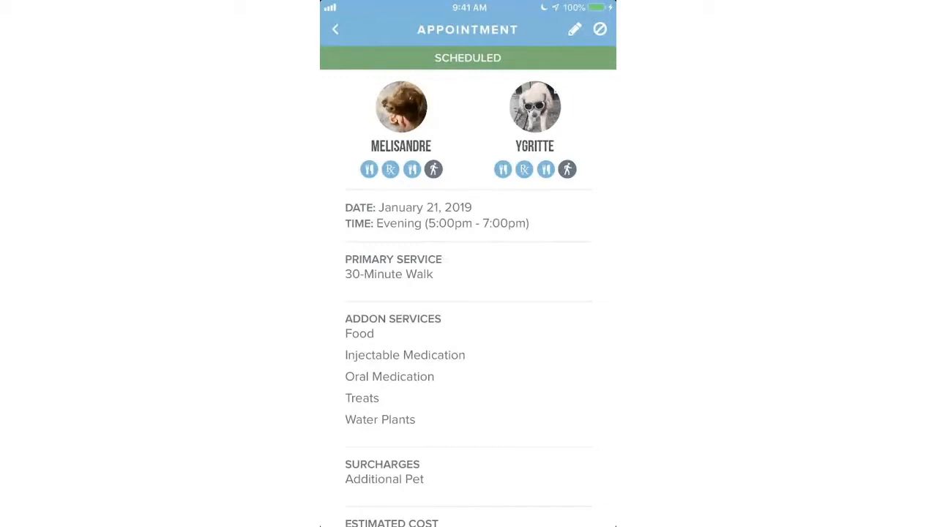
click(600, 29)
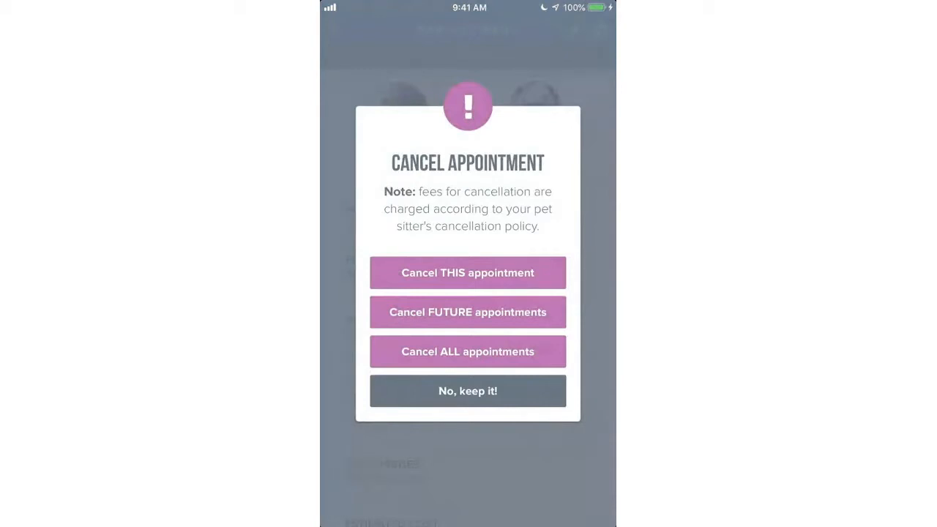
click(468, 272)
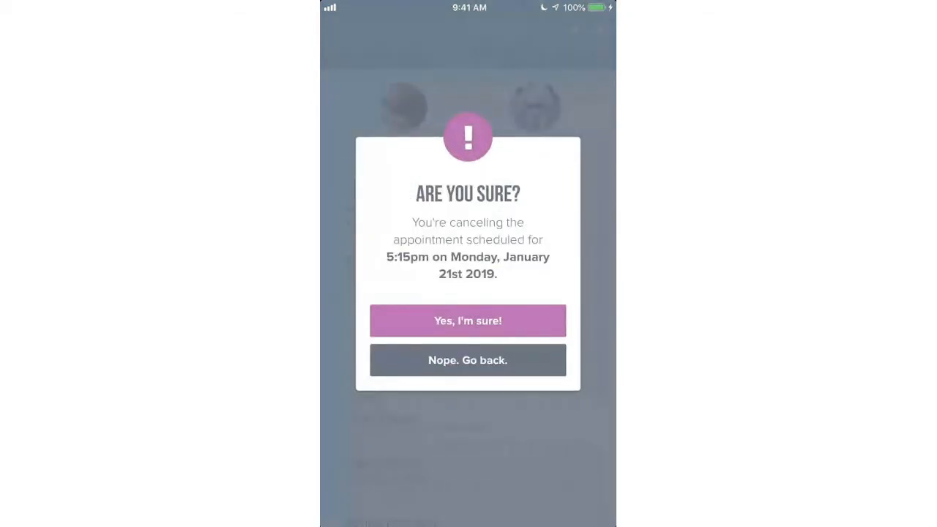
click(468, 321)
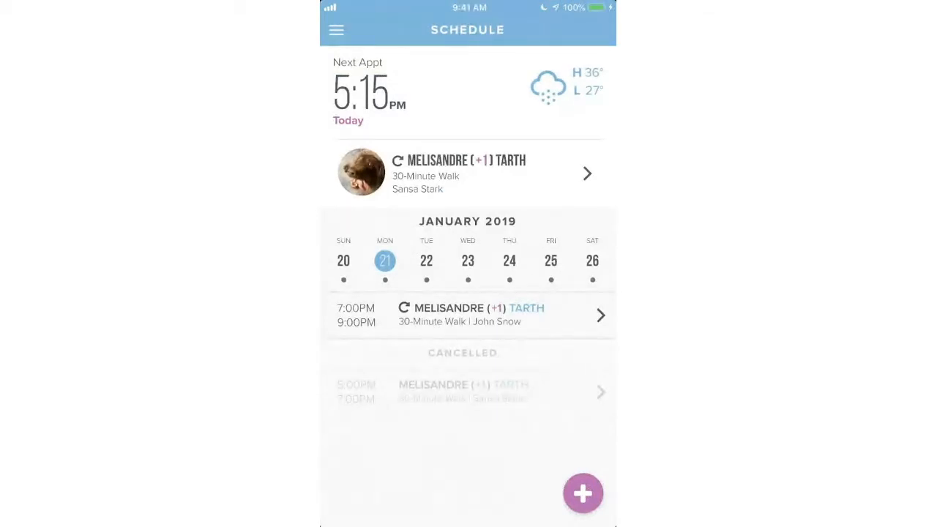
- Cancel only the 8:45pm January 21 appointment and return to the schedule
click(469, 316)
click(601, 30)
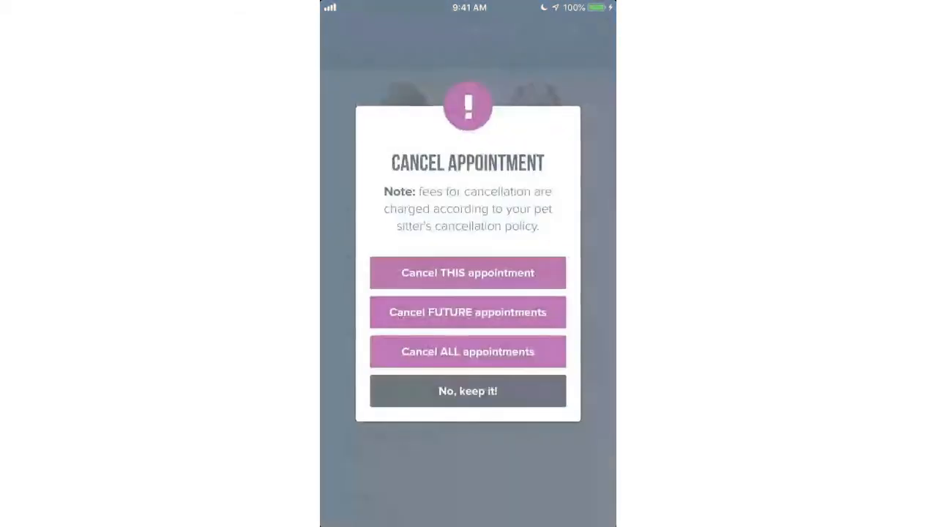
click(468, 272)
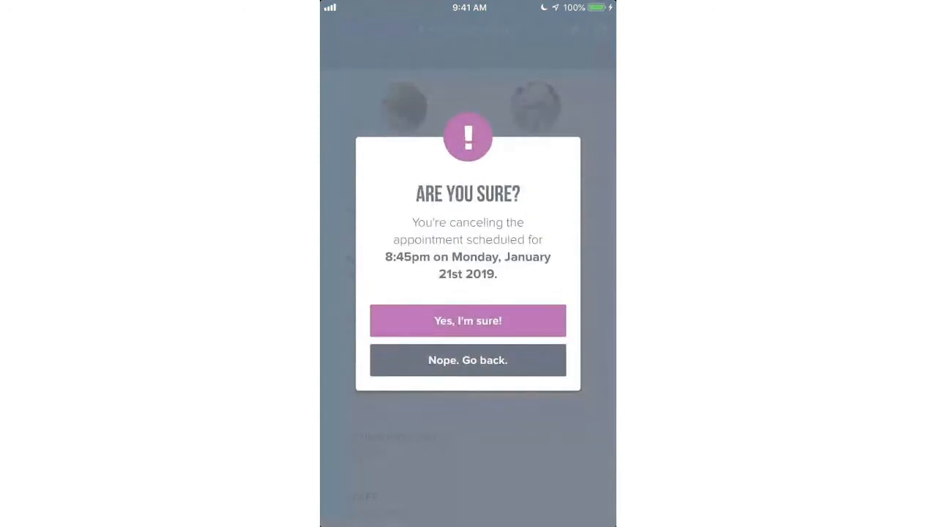
click(468, 320)
click(334, 29)
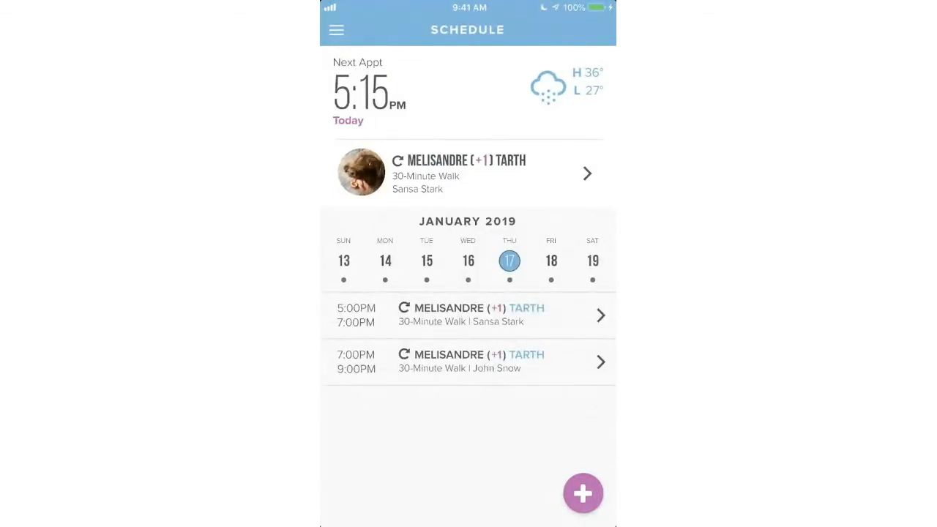
- Untick Ygritte from the January 17 5:00PM walk and save this appointment only
click(469, 315)
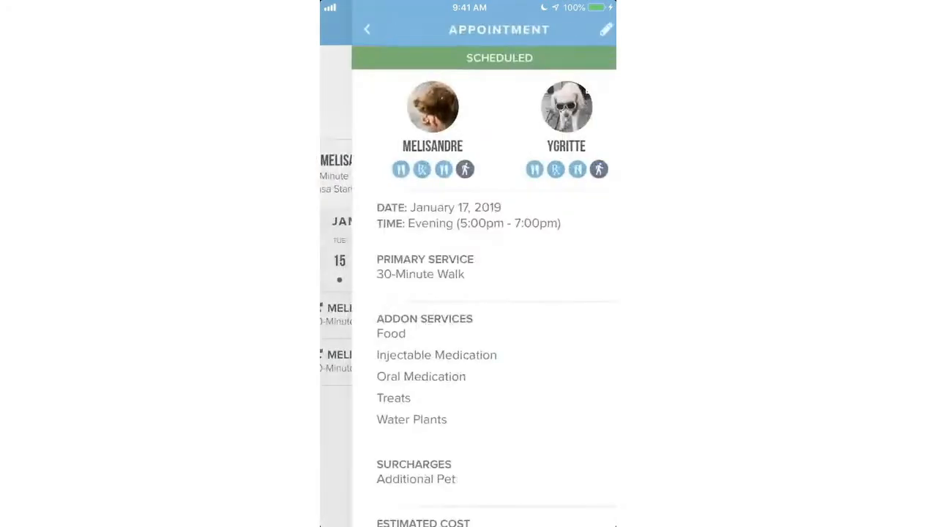
click(574, 29)
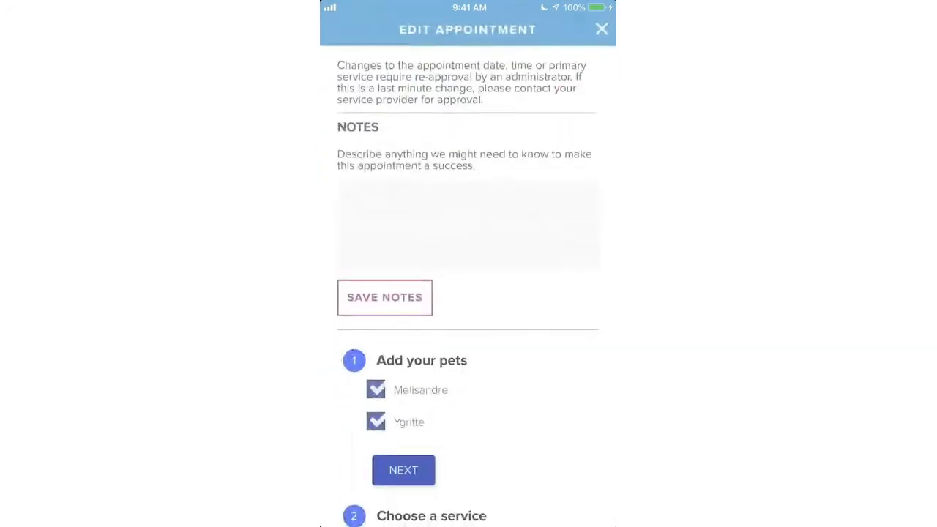
scroll(468, 293, down, 3)
click(375, 324)
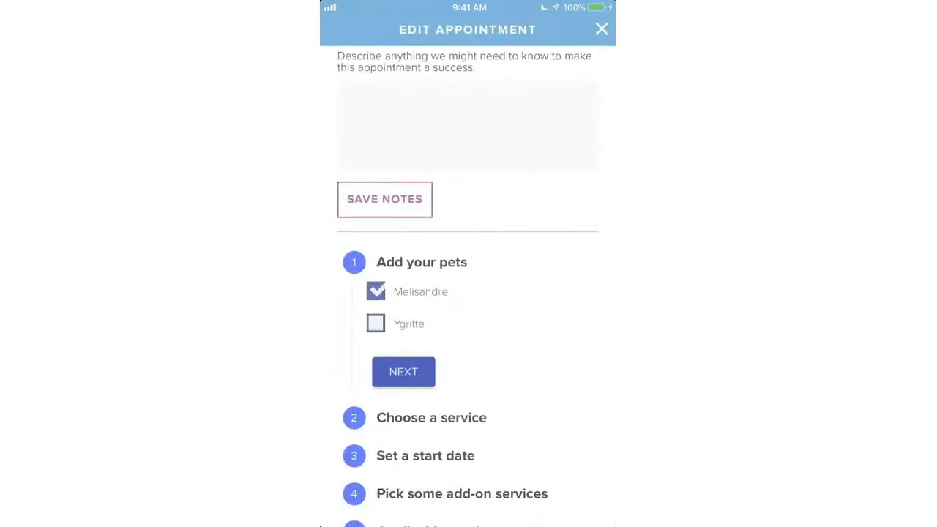
scroll(468, 330, down, 3)
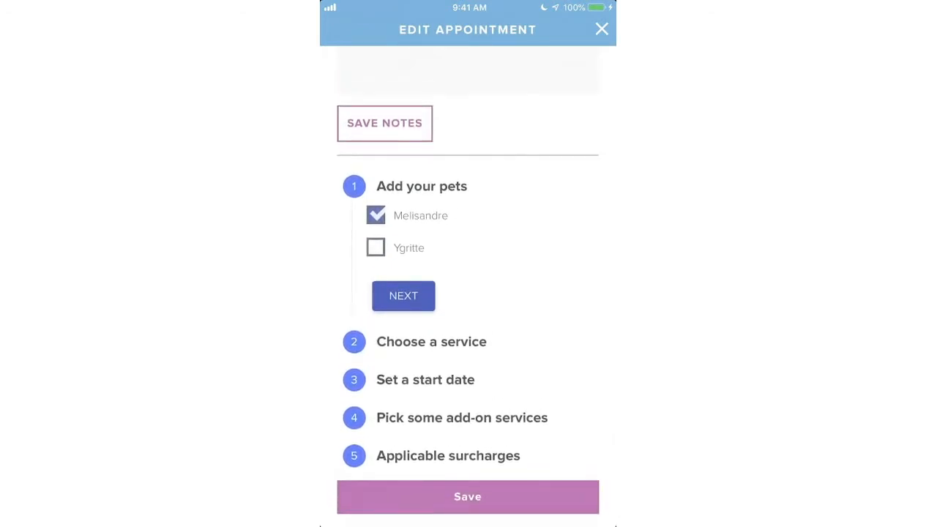
click(468, 497)
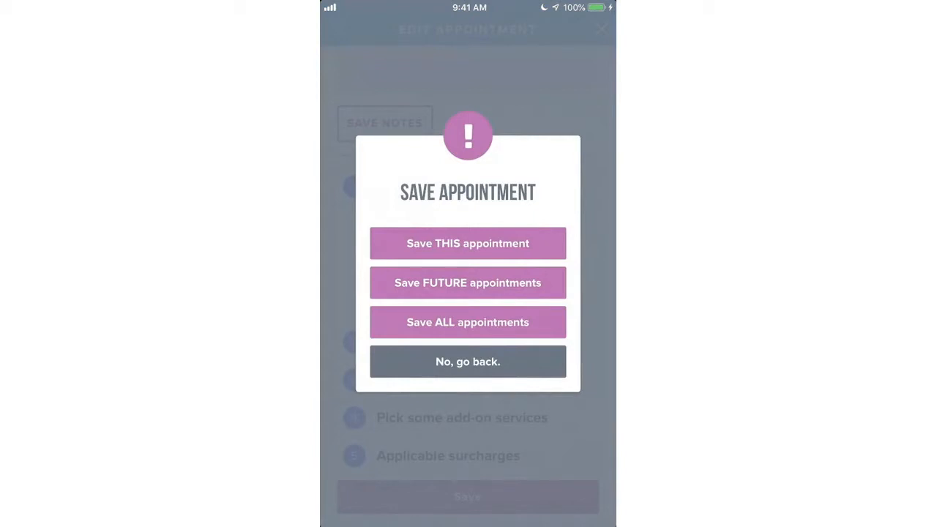
click(468, 243)
click(468, 312)
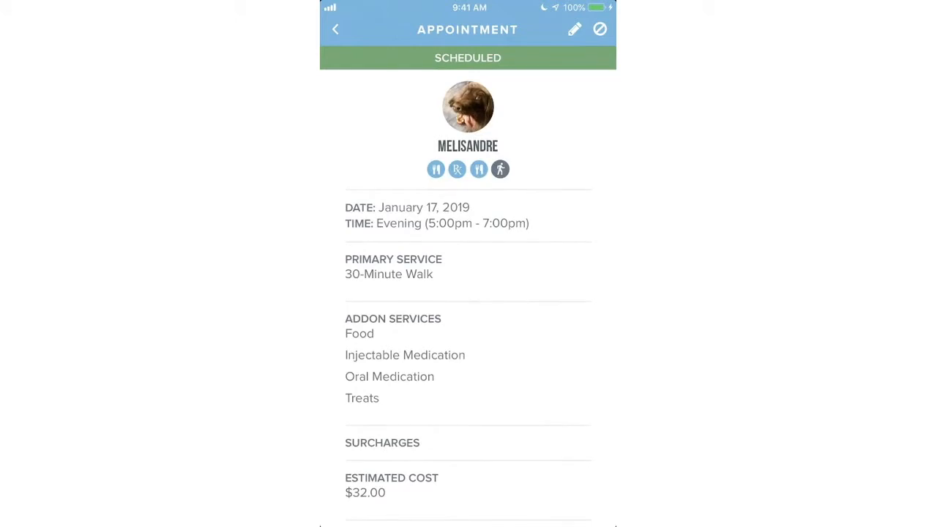
click(336, 30)
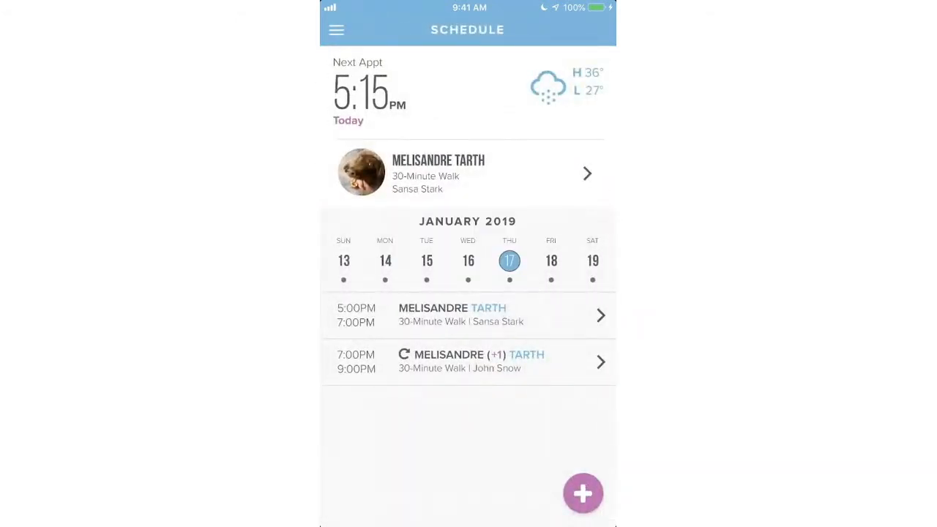
- Edit Melisandre's 5:00PM walk, keeping the pets, 30-Minute Walk and date 01/17/2019
click(469, 315)
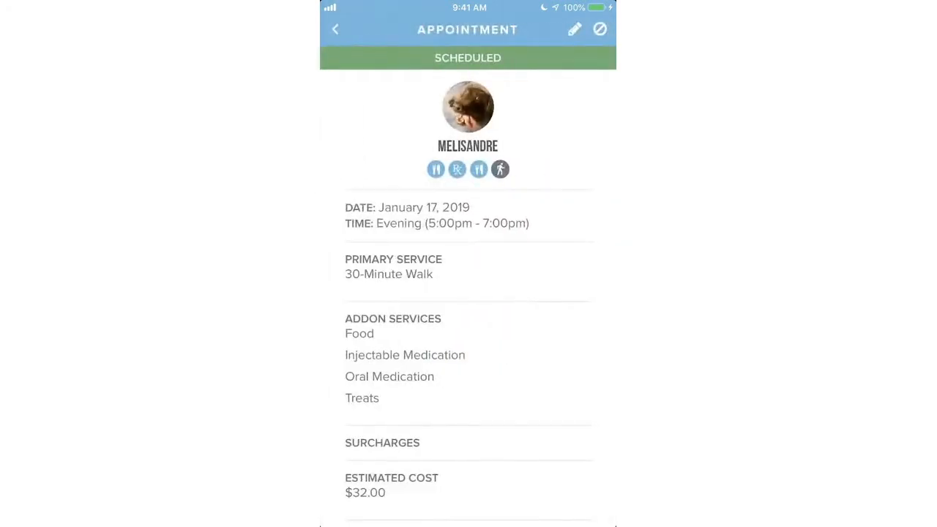
click(575, 29)
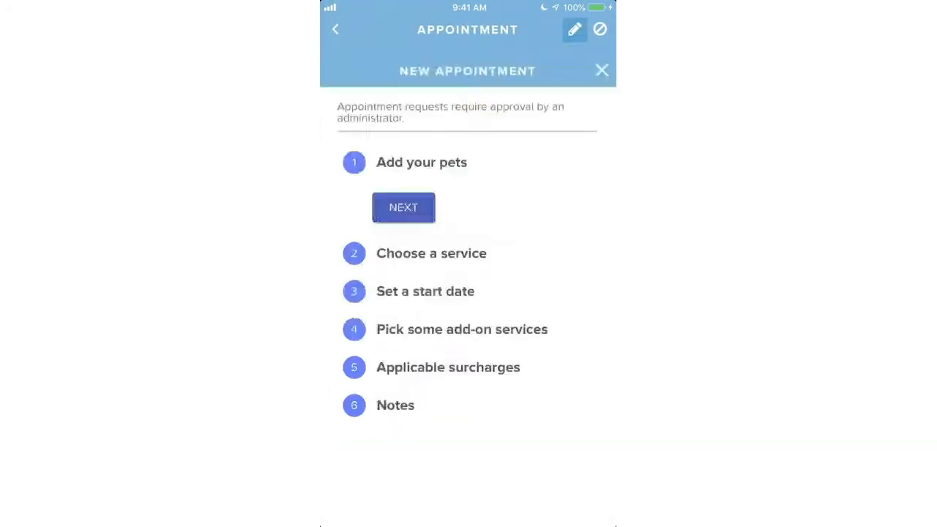
click(403, 326)
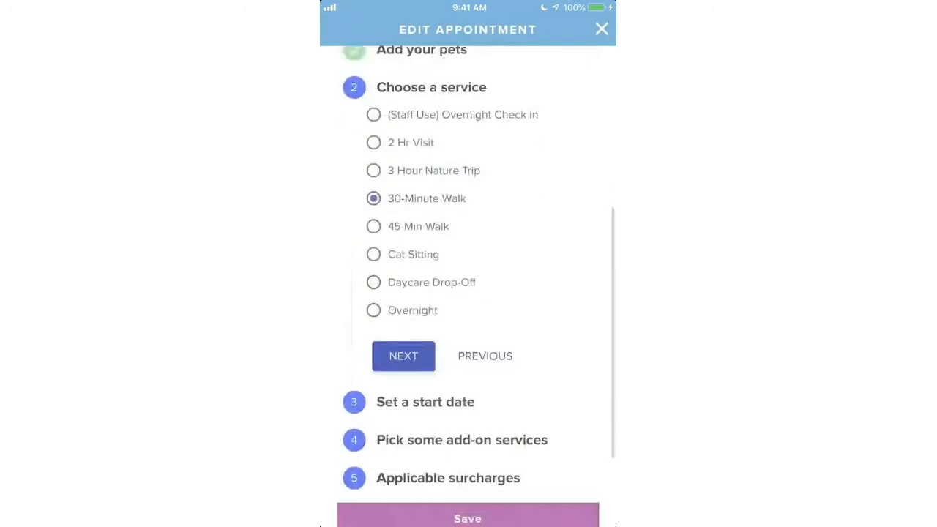
click(403, 356)
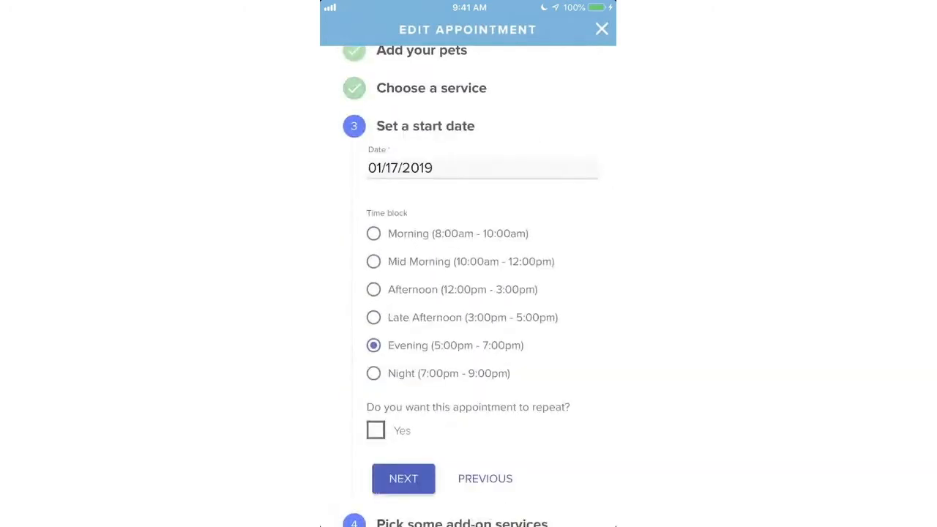
click(482, 168)
scroll(468, 469, down, 1)
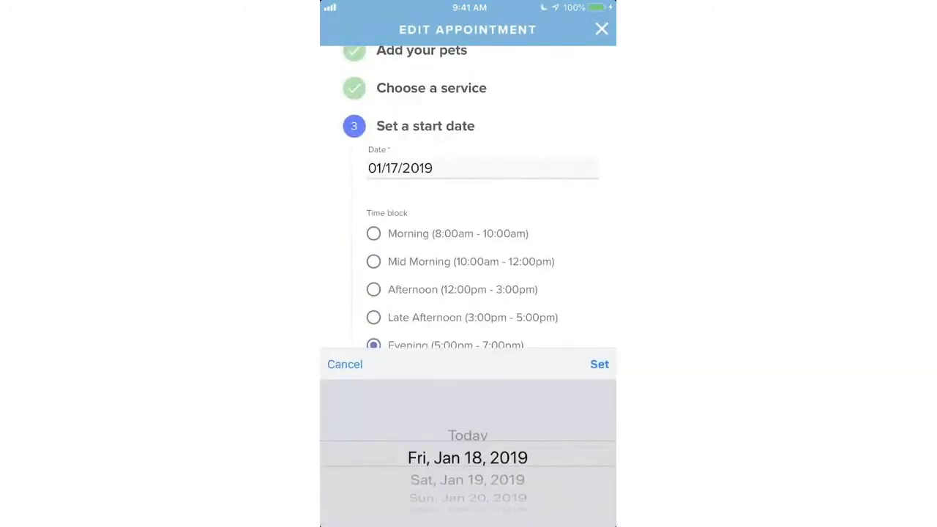
click(599, 364)
scroll(469, 293, down, 3)
scroll(468, 293, up, 3)
click(482, 192)
click(600, 363)
click(483, 228)
scroll(468, 449, up, 1)
click(599, 364)
scroll(468, 293, down, 2)
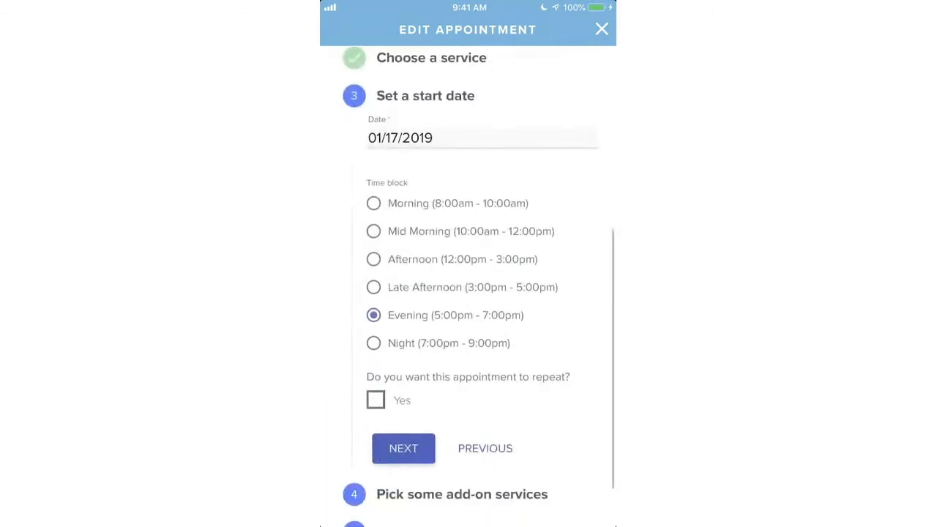
- Change the time block to Late Afternoon and save the rescheduled walk
click(373, 287)
scroll(468, 293, down, 3)
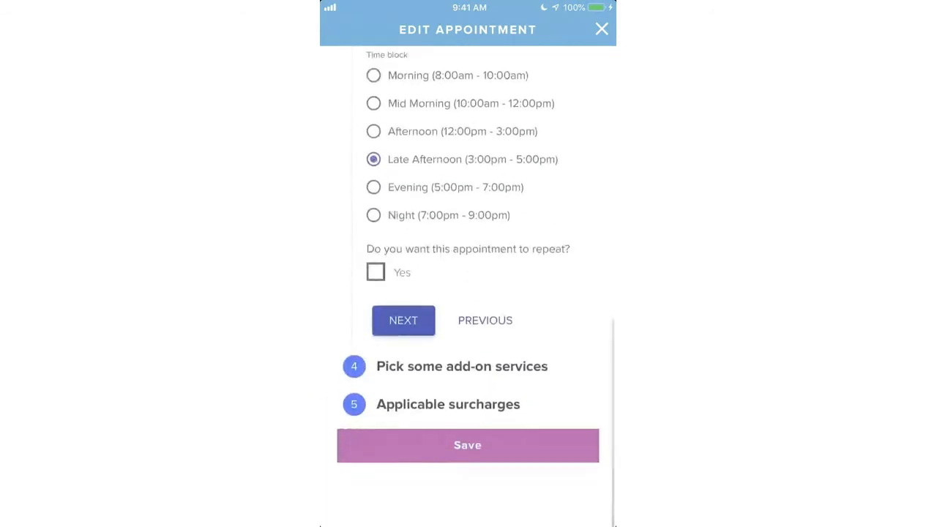
click(469, 496)
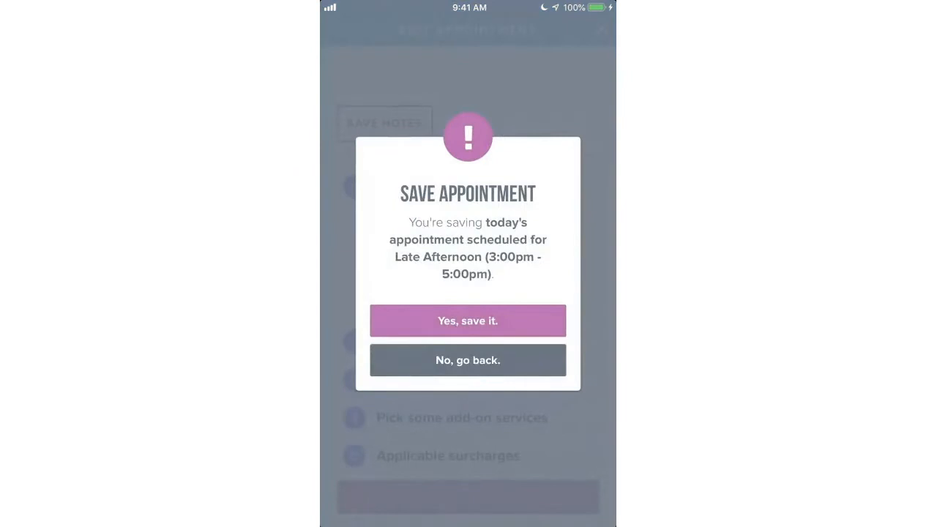
click(468, 321)
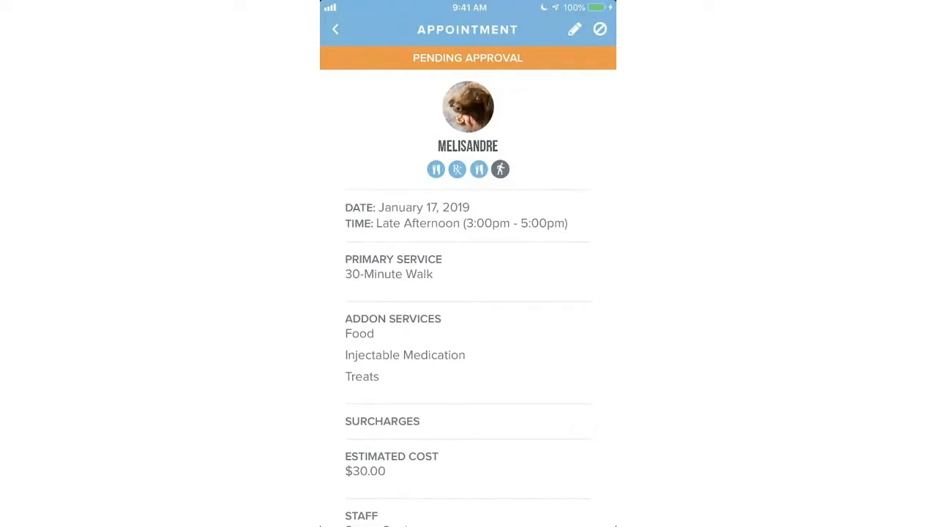
click(335, 30)
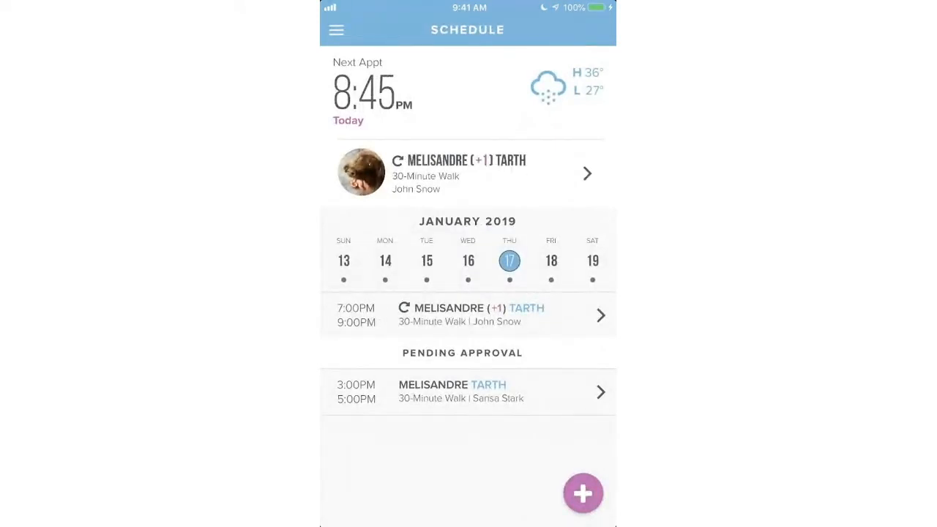
- Start a new 30-Minute Walk request for Melisandre and Ygritte in the Mid Morning block
click(582, 494)
click(375, 149)
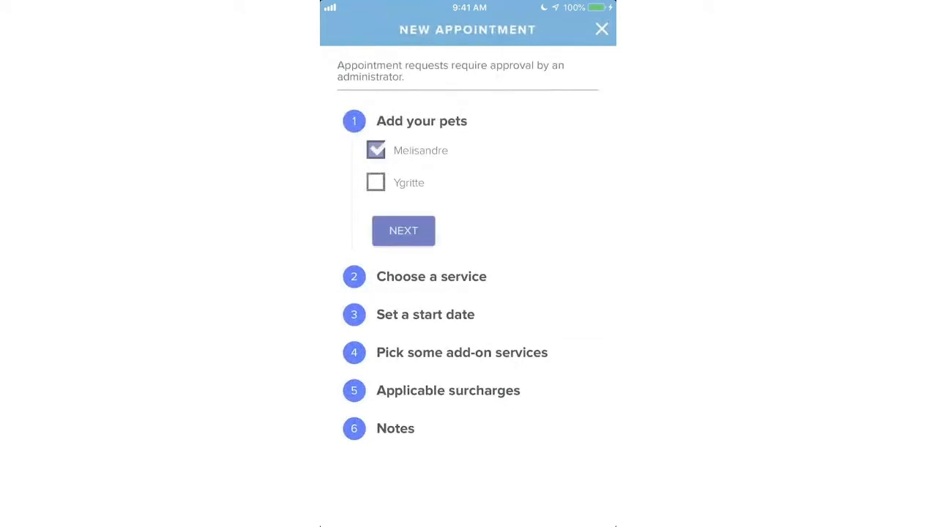
click(376, 182)
click(403, 230)
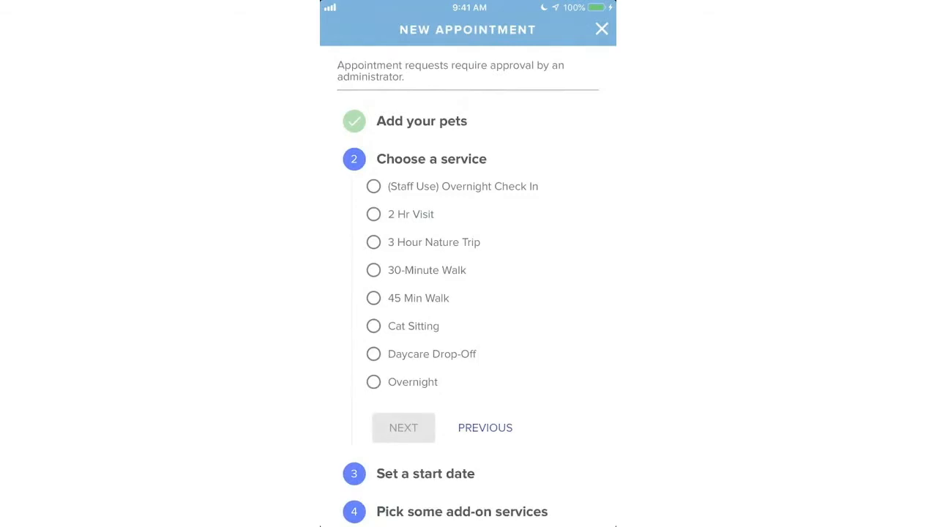
click(374, 270)
click(403, 427)
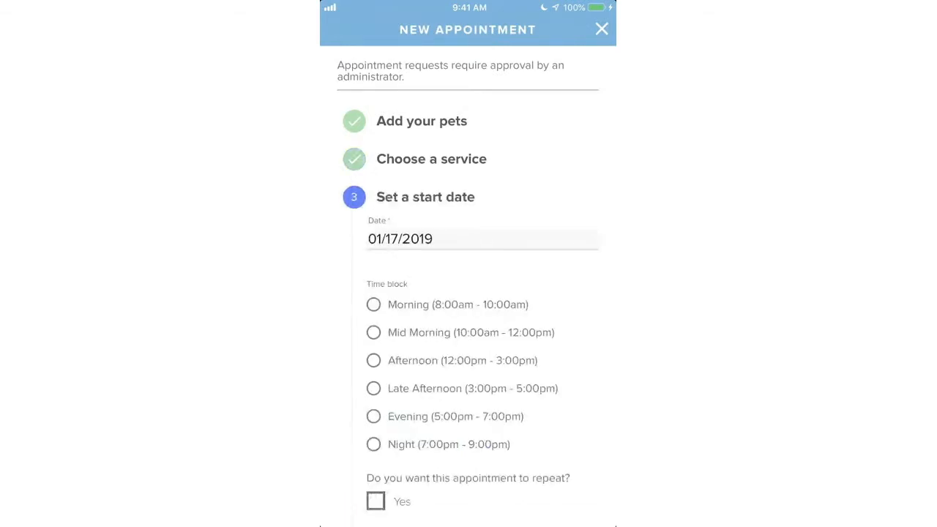
click(373, 332)
- Try the Weekly, Bi-Weekly and Everyday repeat options, then turn repeating off
scroll(468, 285, down, 3)
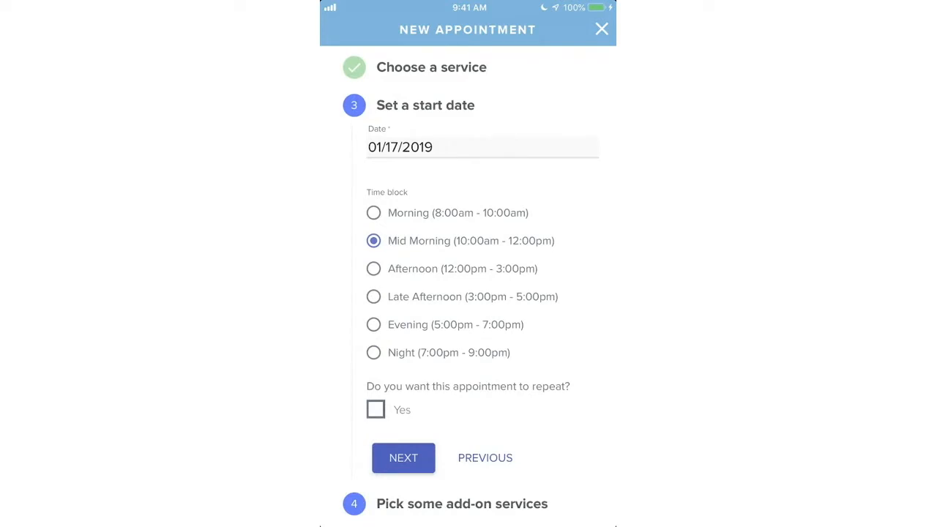
scroll(469, 293, down, 1)
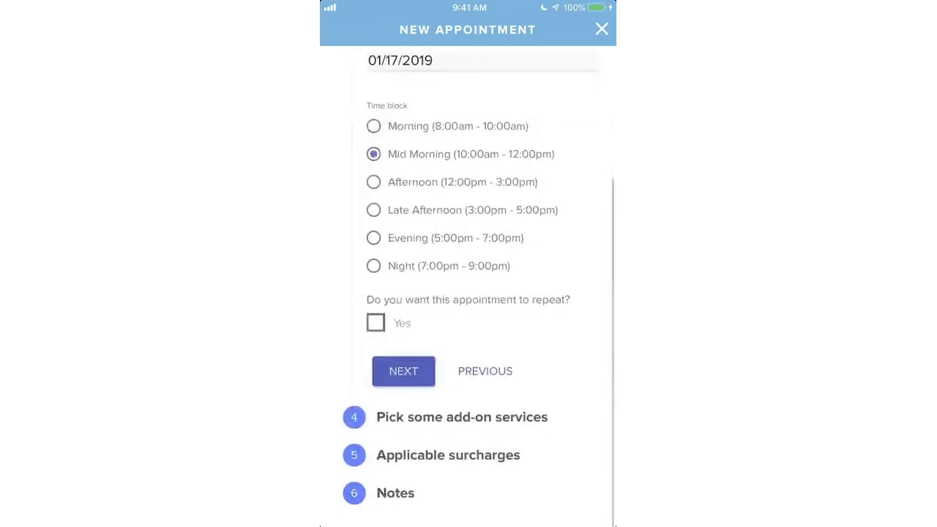
click(376, 326)
scroll(482, 287, down, 1)
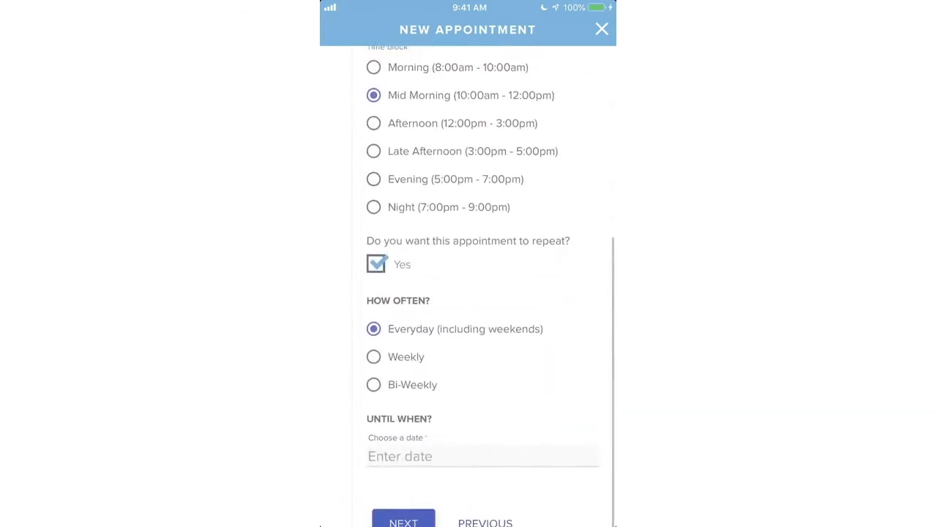
scroll(483, 285, down, 1)
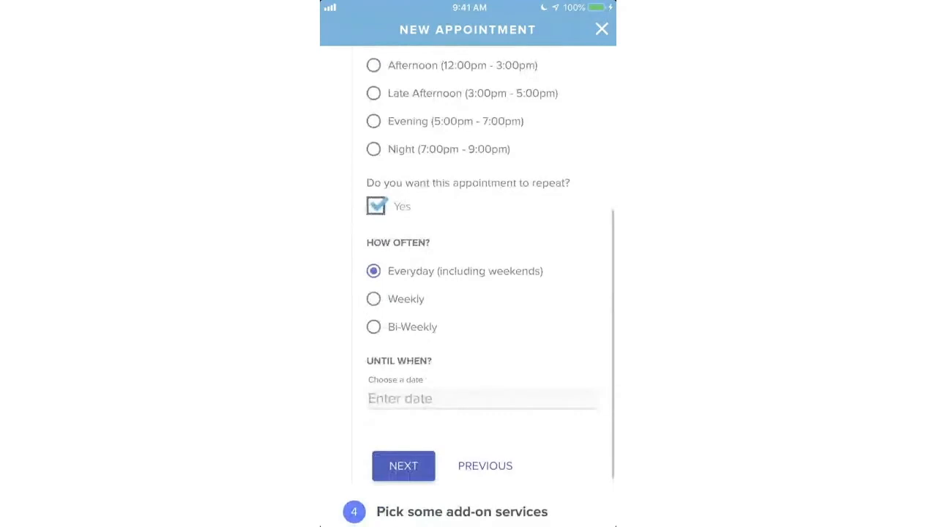
scroll(479, 286, down, 1)
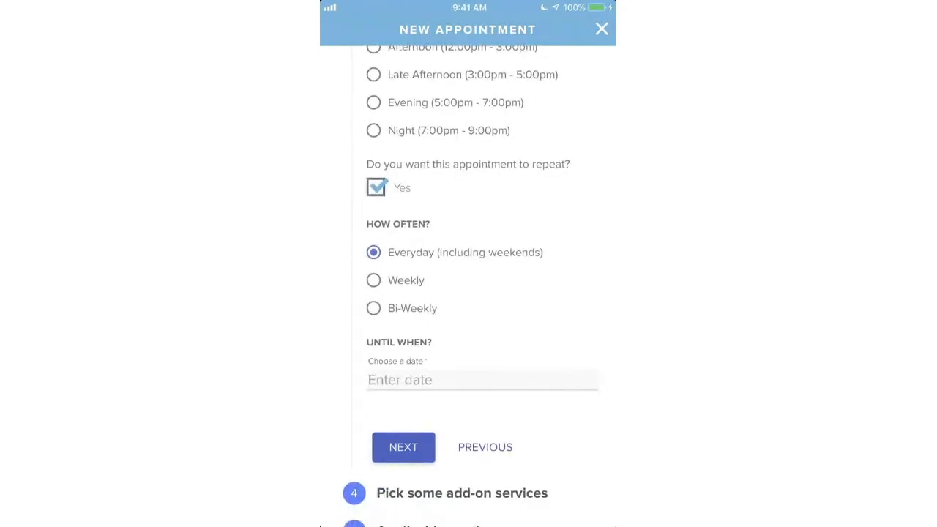
click(374, 280)
click(374, 308)
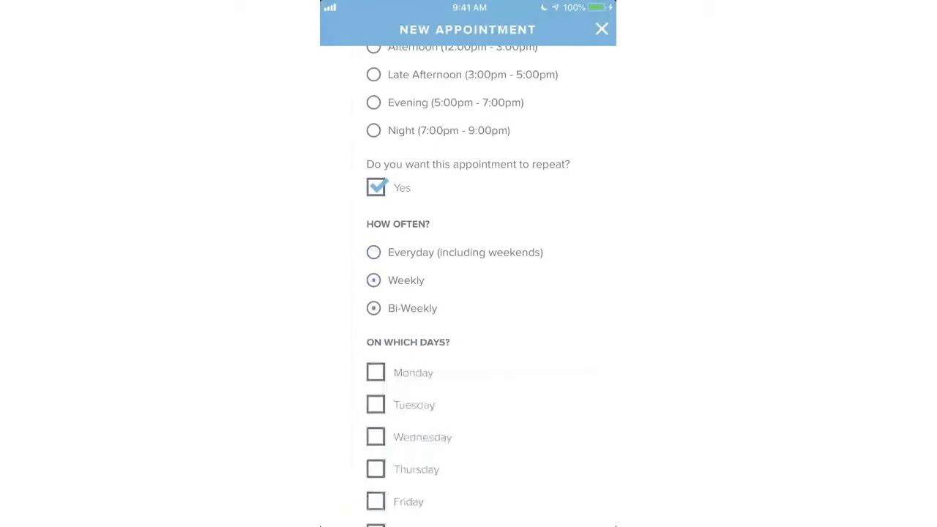
click(374, 253)
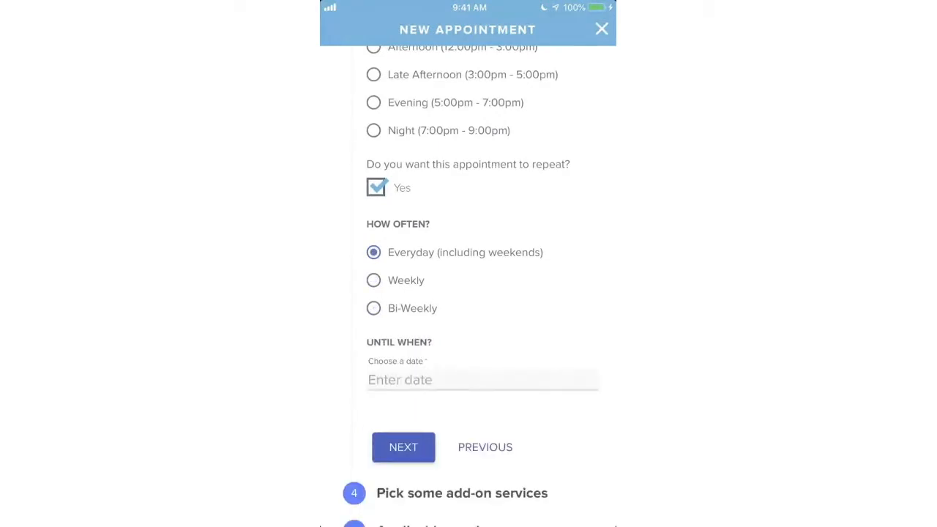
click(376, 188)
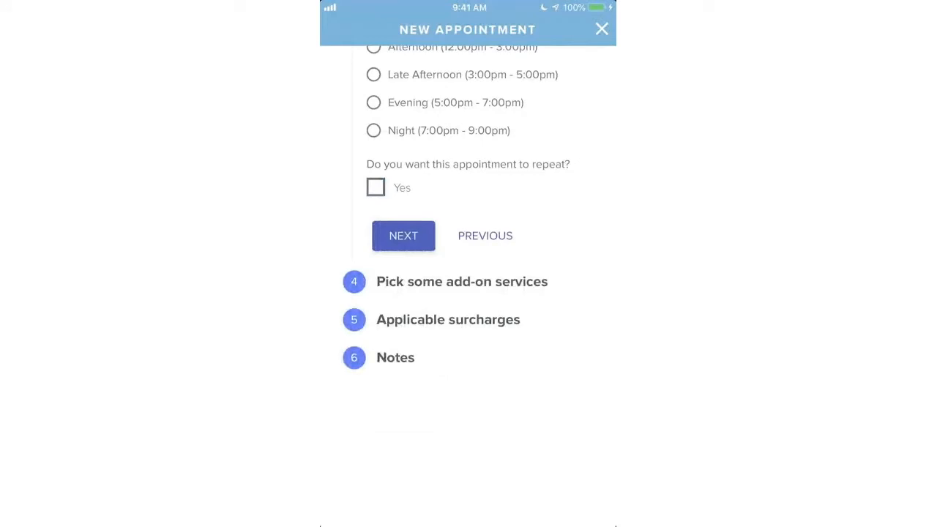
- Add Food for both pets, Injectable Medication for Melisandre and Oral Medication for Ygritte
scroll(469, 278, up, 1)
click(403, 330)
scroll(485, 293, up, 1)
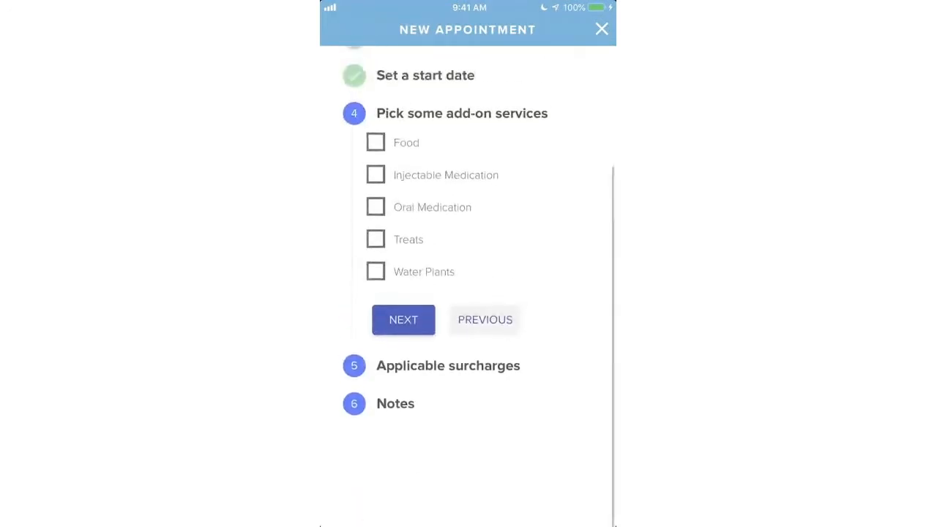
scroll(469, 278, up, 2)
click(376, 235)
click(397, 268)
click(397, 300)
click(375, 332)
click(397, 365)
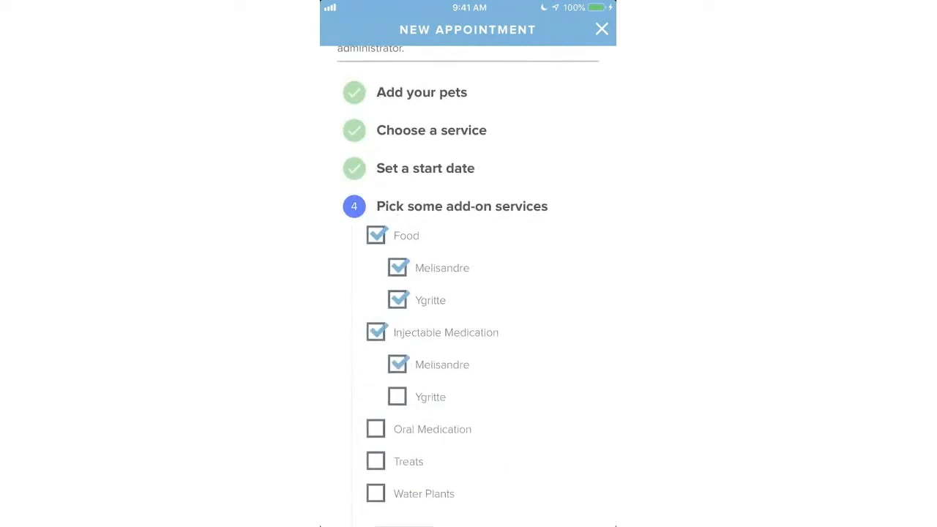
click(375, 429)
click(396, 494)
- Add Treats for Melisandre and Ygritte plus the Water Plants add-on
scroll(469, 293, down, 2)
scroll(469, 293, up, 2)
scroll(469, 293, down, 4)
click(375, 330)
click(397, 365)
click(397, 397)
click(376, 429)
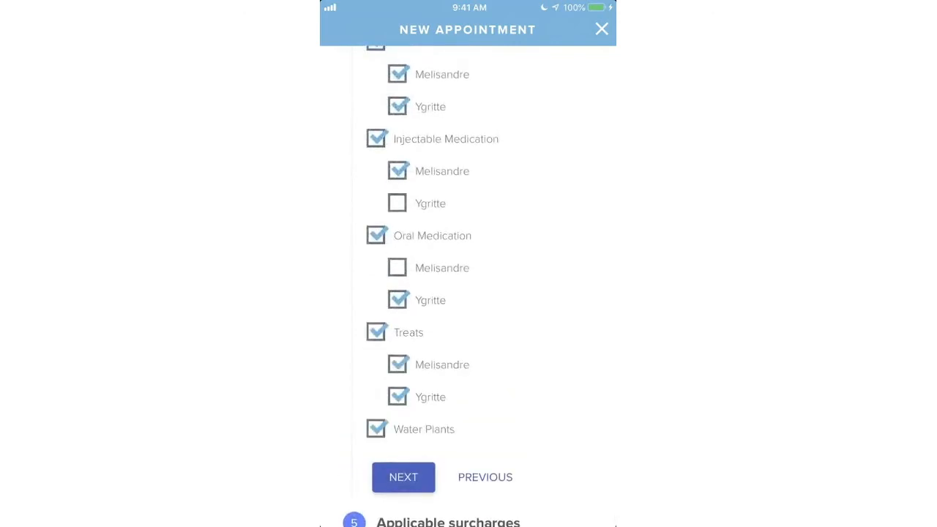
- Add the note 'Hope you have fun today!!' and save the appointment request
click(403, 476)
scroll(469, 293, up, 3)
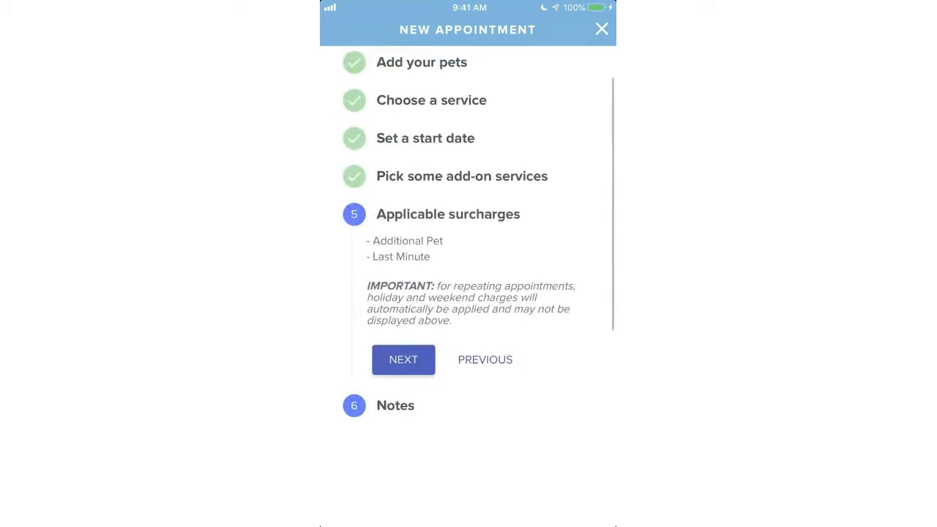
click(403, 359)
click(482, 377)
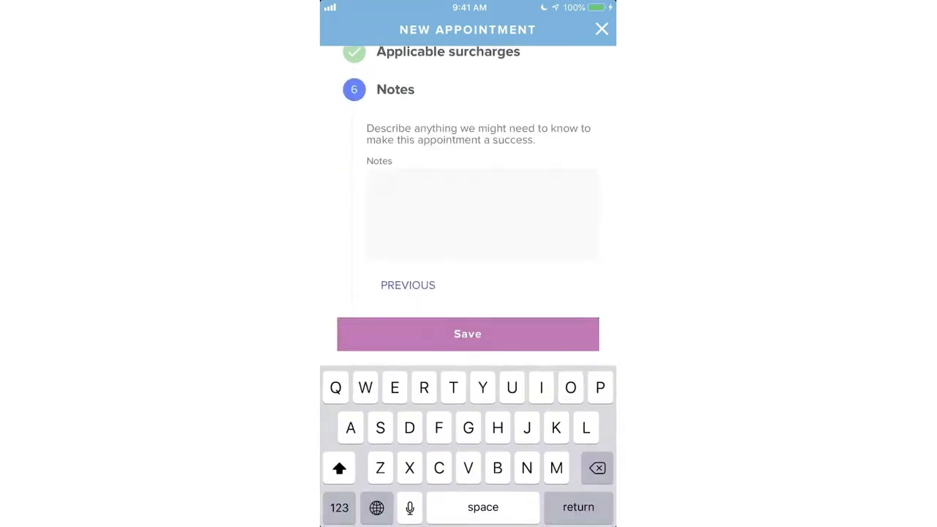
text(Hope you )
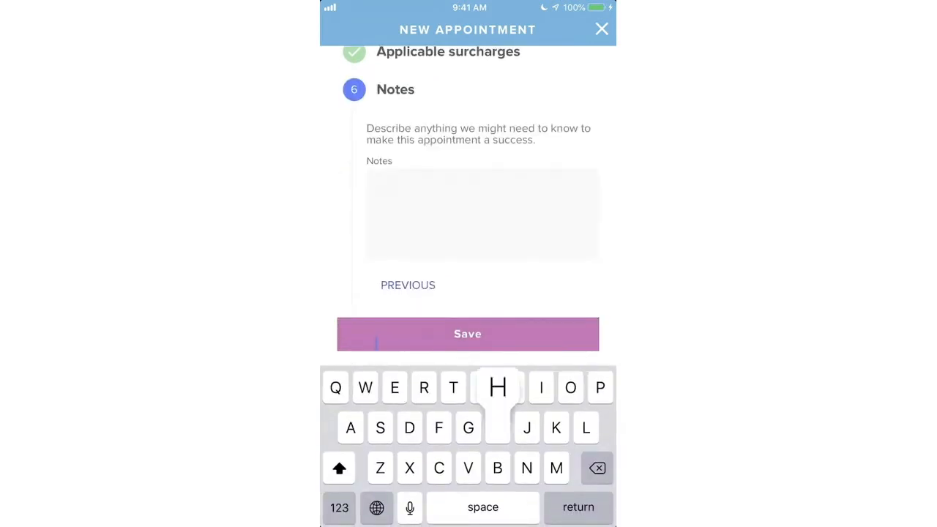
text(hav)
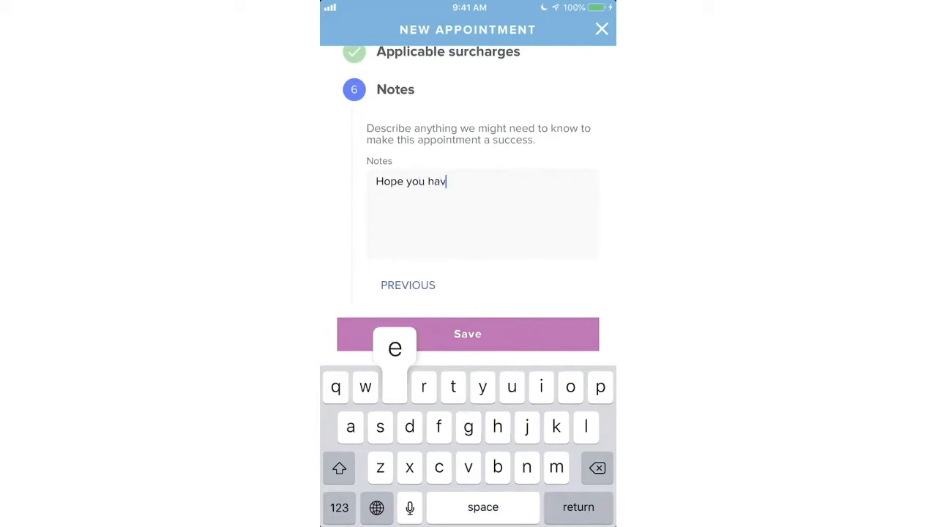
text(e fun today!!)
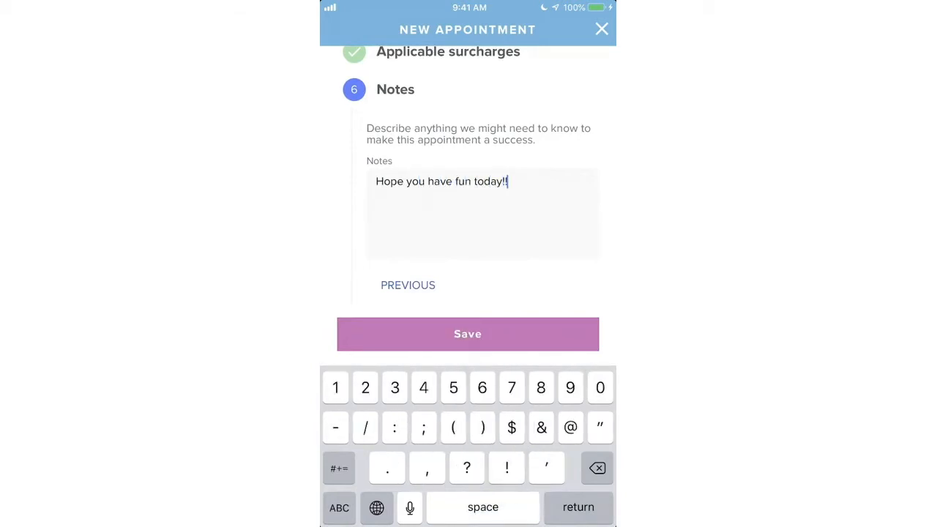
click(467, 334)
click(469, 320)
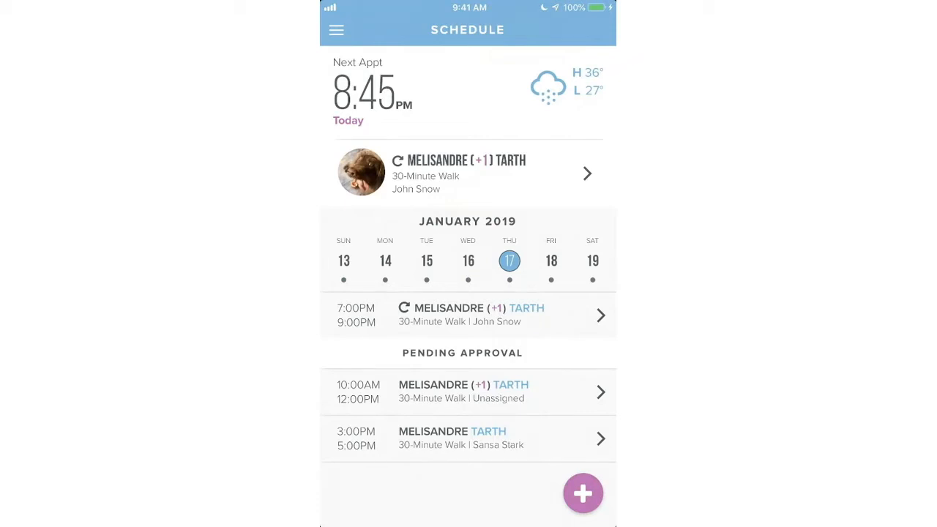
- Relaunch the Scout client app and select Tuesday, January 8 in the Jan 6–12 week
key(Home)
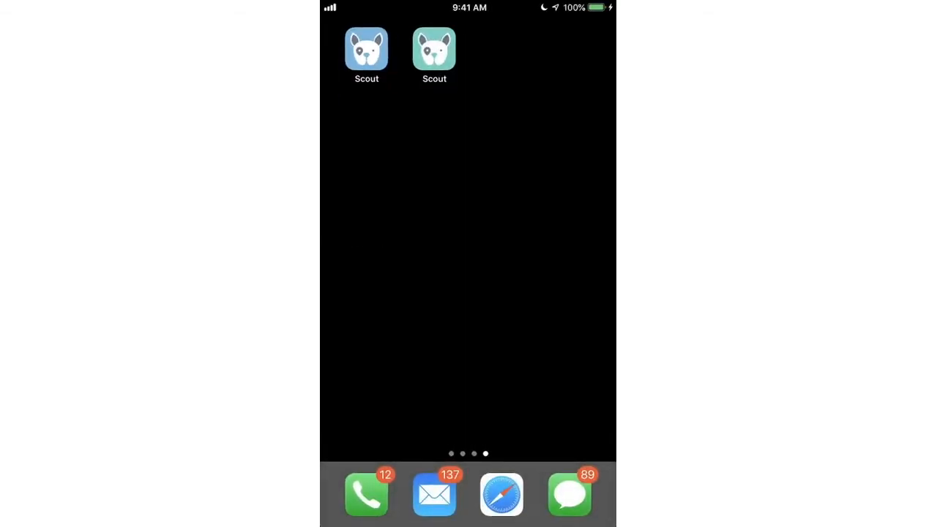
click(367, 48)
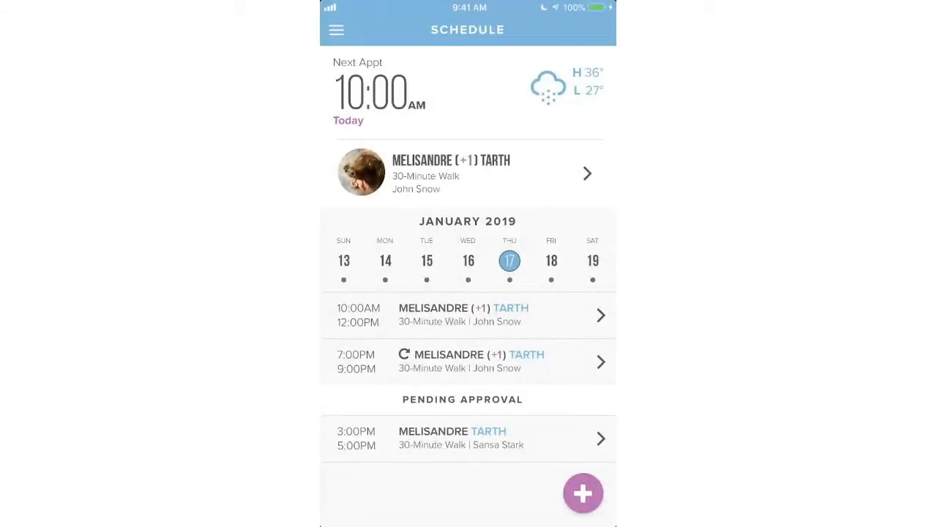
drag(385, 261, 551, 260)
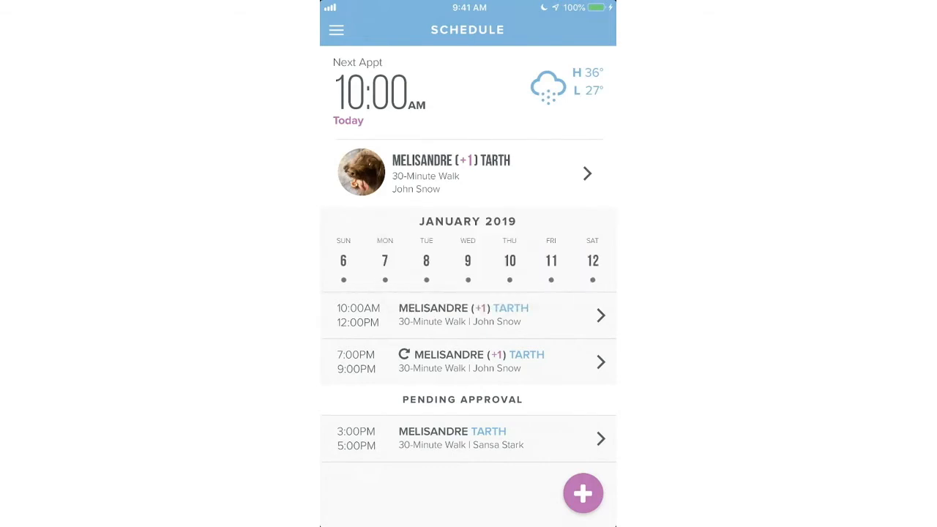
click(426, 261)
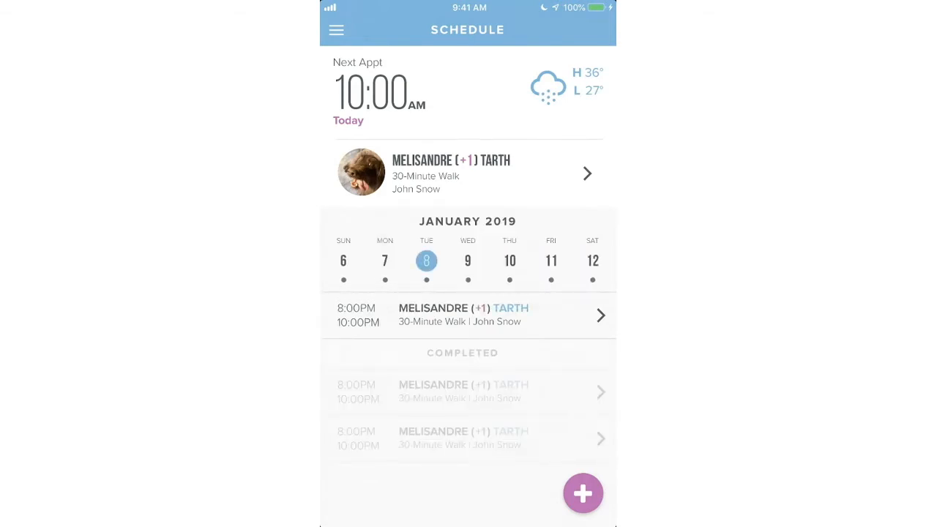
- Review a completed walk's route map, report card and photos
click(468, 392)
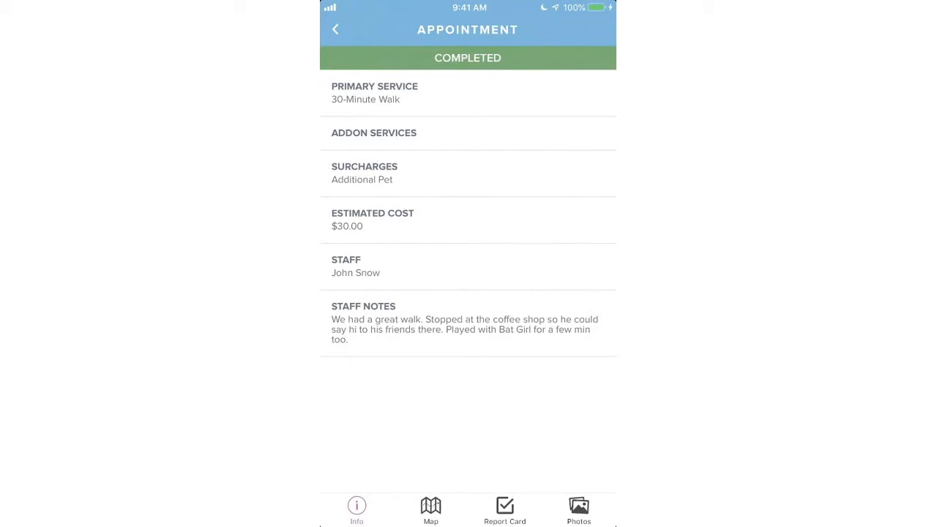
click(431, 510)
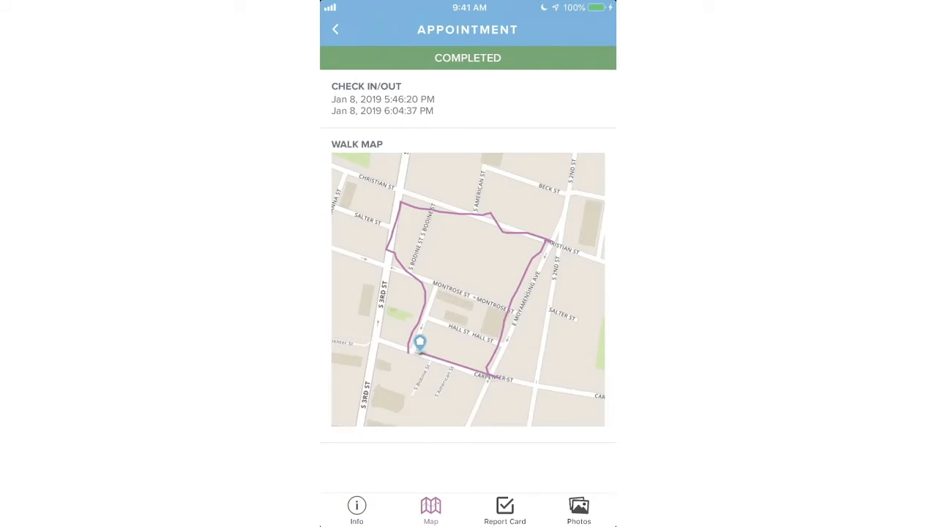
click(505, 510)
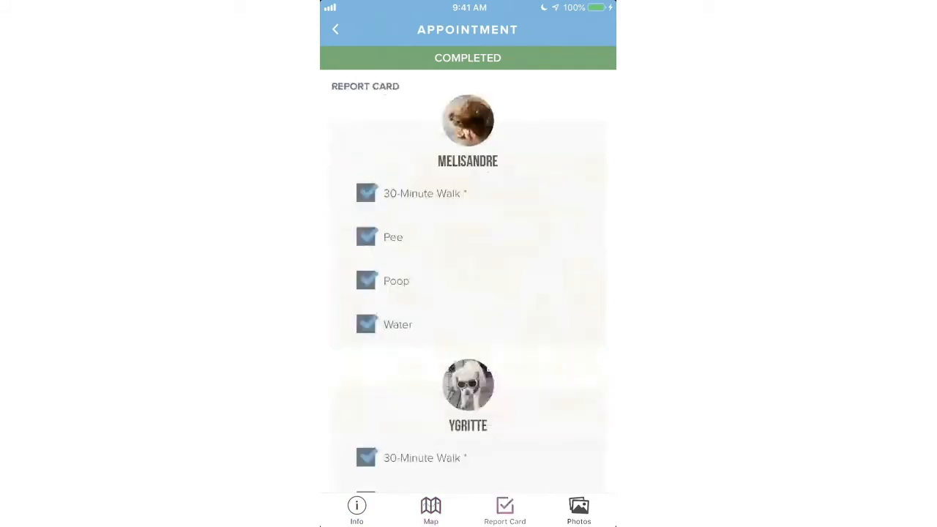
scroll(468, 271, down, 5)
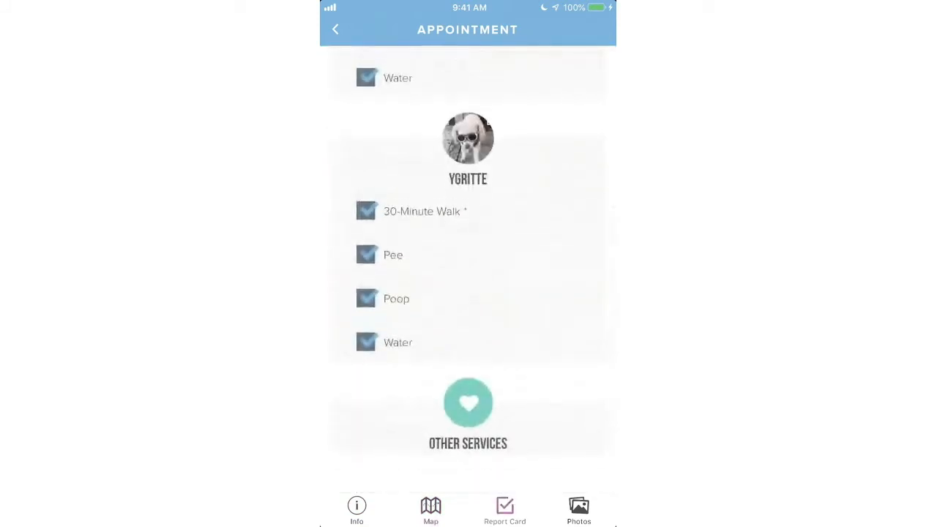
click(578, 510)
scroll(468, 271, up, 1)
scroll(467, 271, down, 5)
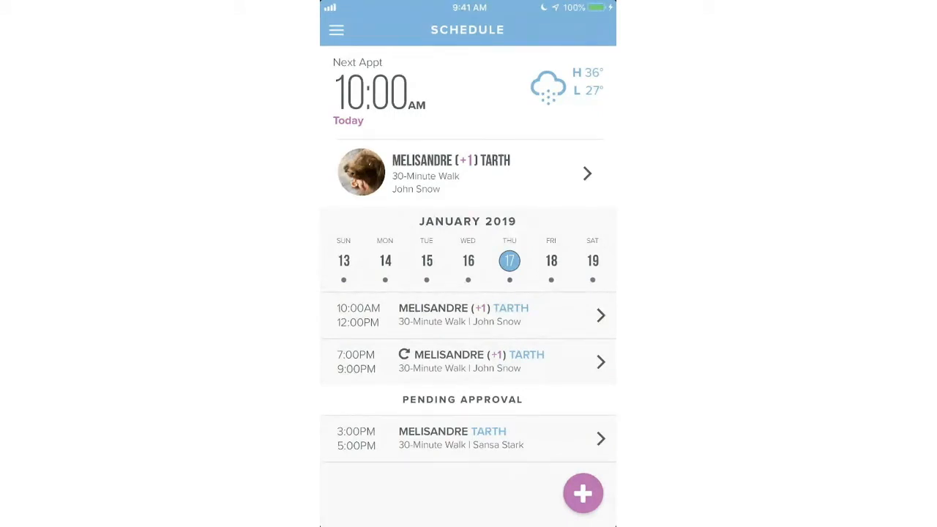
- Select Friday, January 18, then launch the teal Scout staff app
click(551, 260)
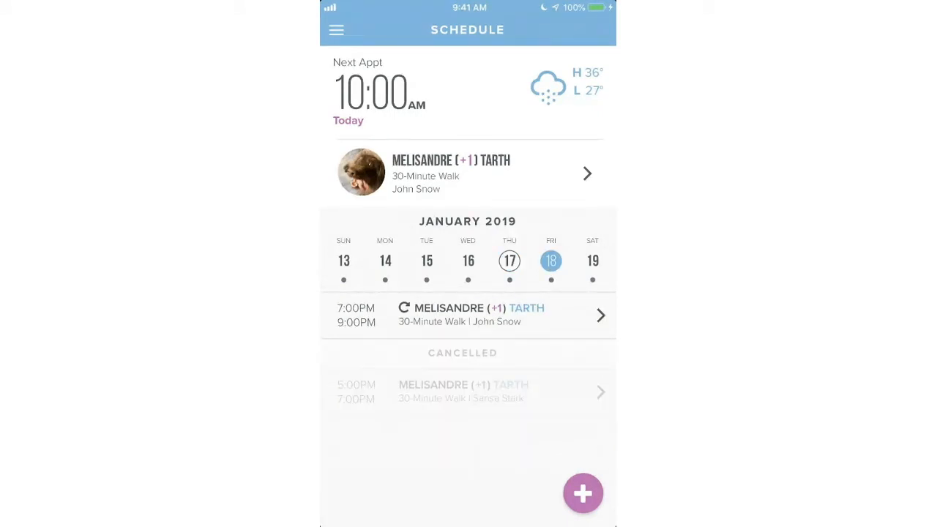
key(super+shift+h)
click(434, 48)
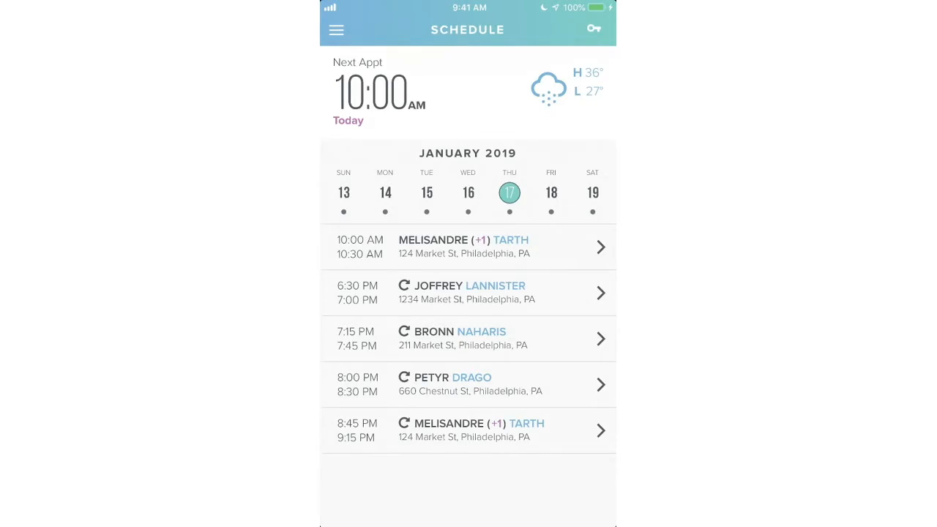
- Check the key codes for 17 and 18 January, then return to Thursday 17's schedule
click(594, 29)
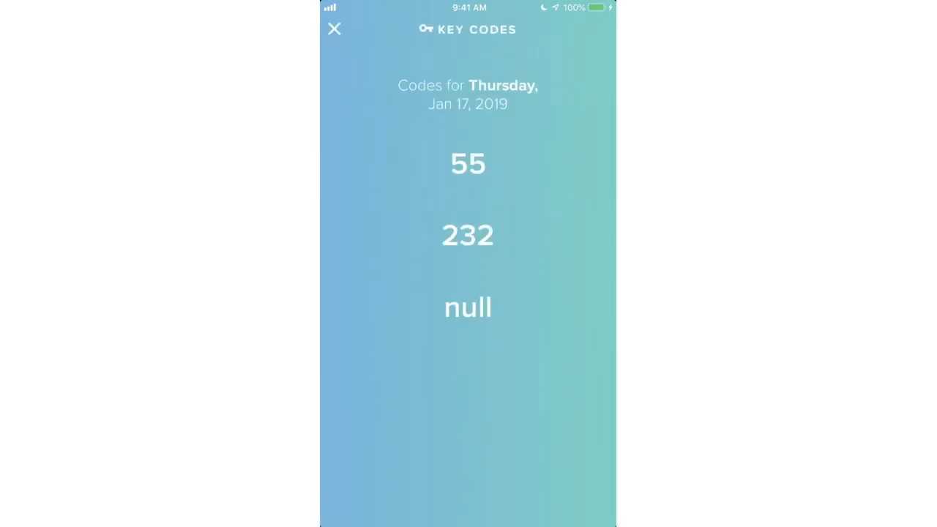
click(334, 28)
click(551, 193)
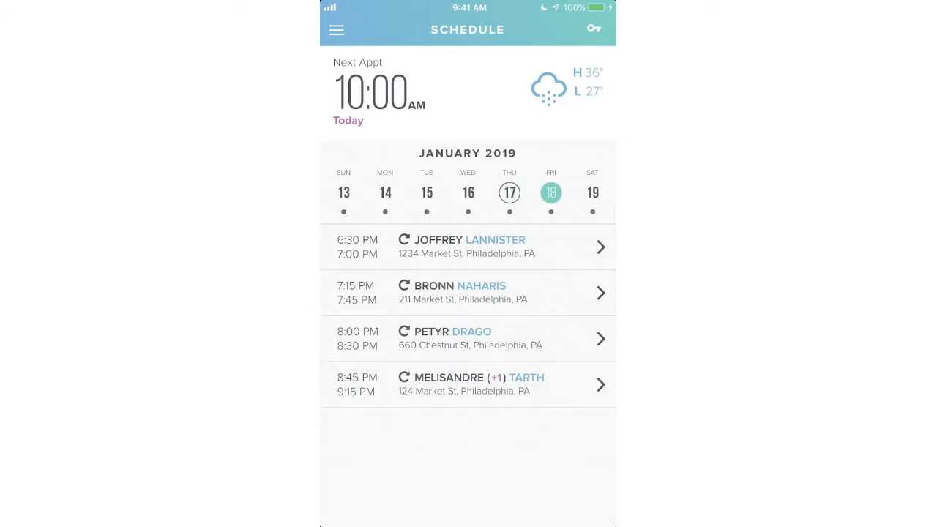
click(593, 28)
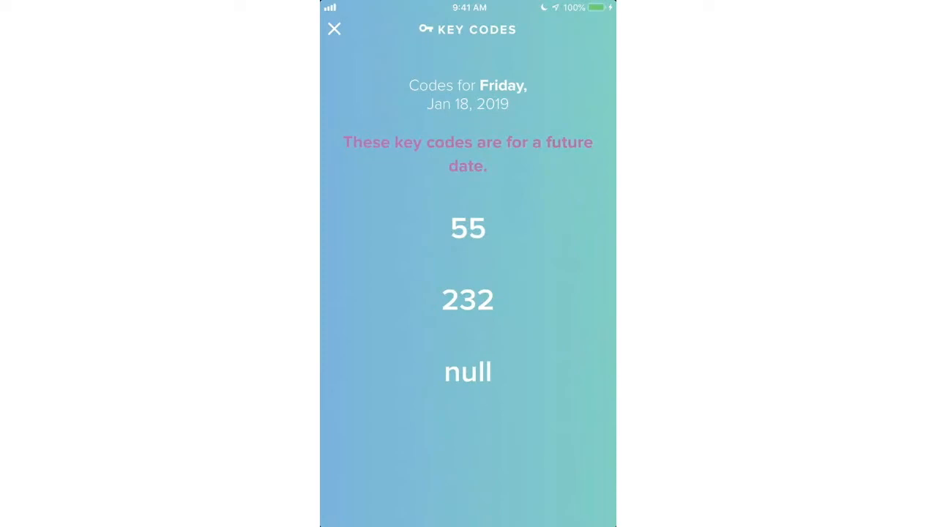
click(334, 28)
click(509, 193)
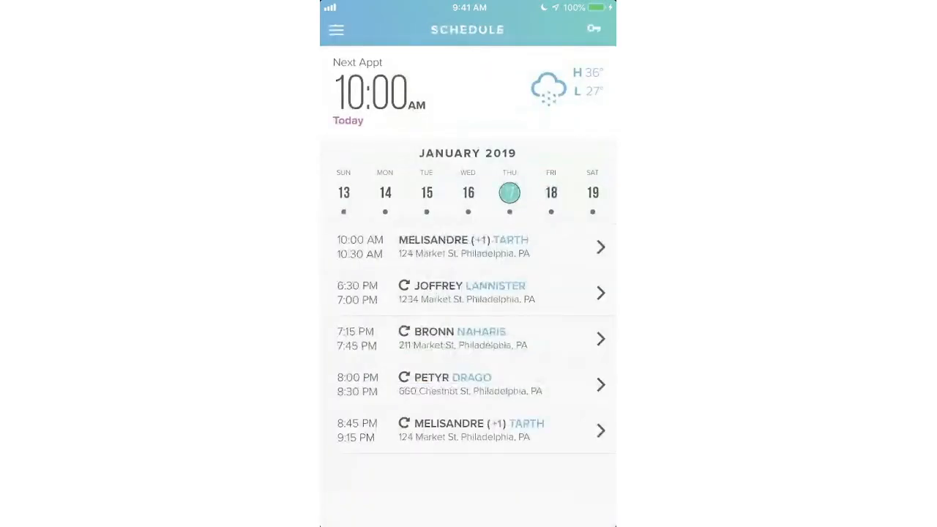
click(336, 29)
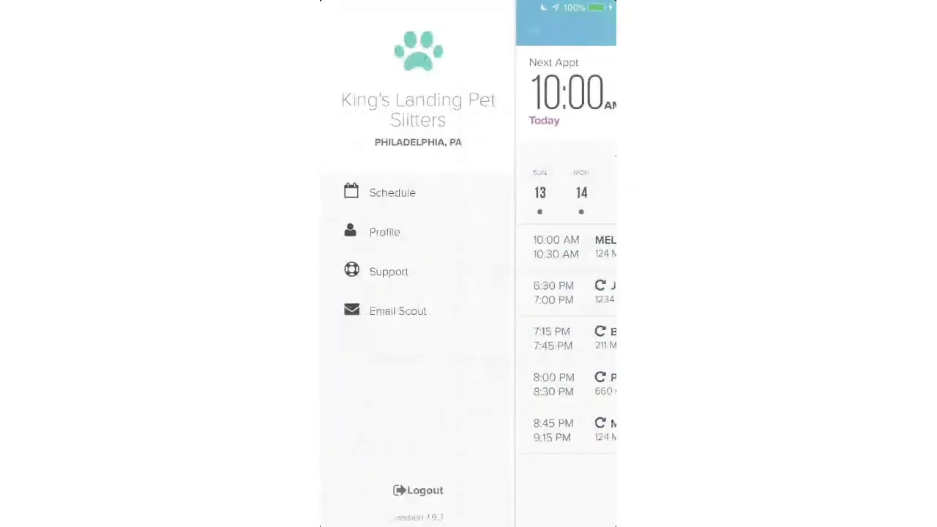
click(384, 232)
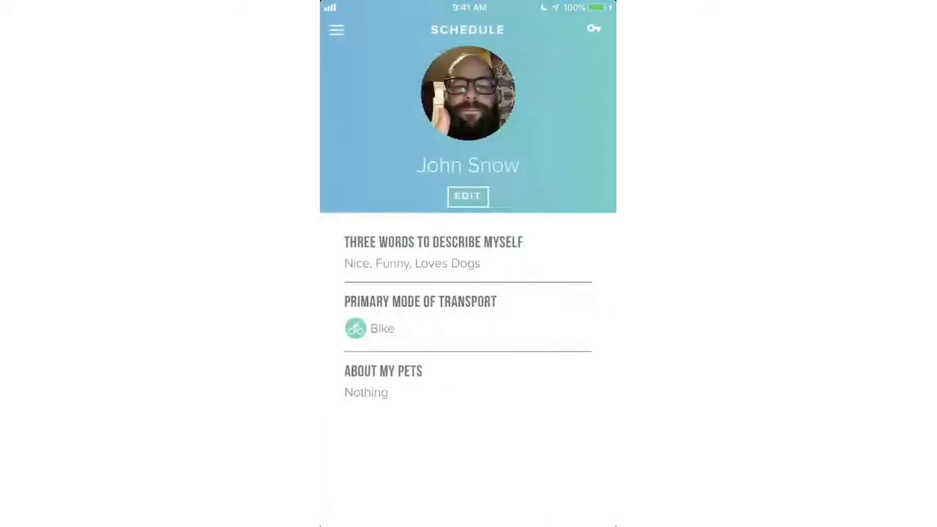
click(468, 196)
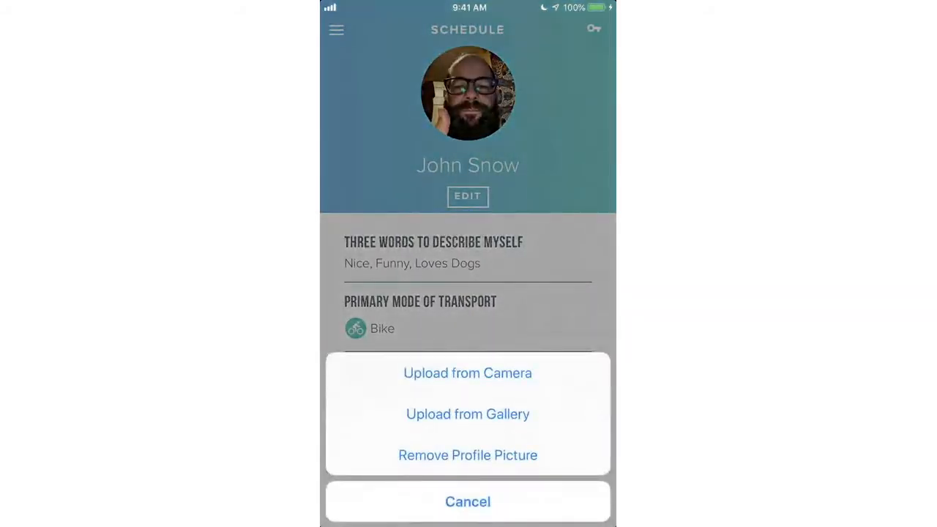
click(468, 502)
click(336, 30)
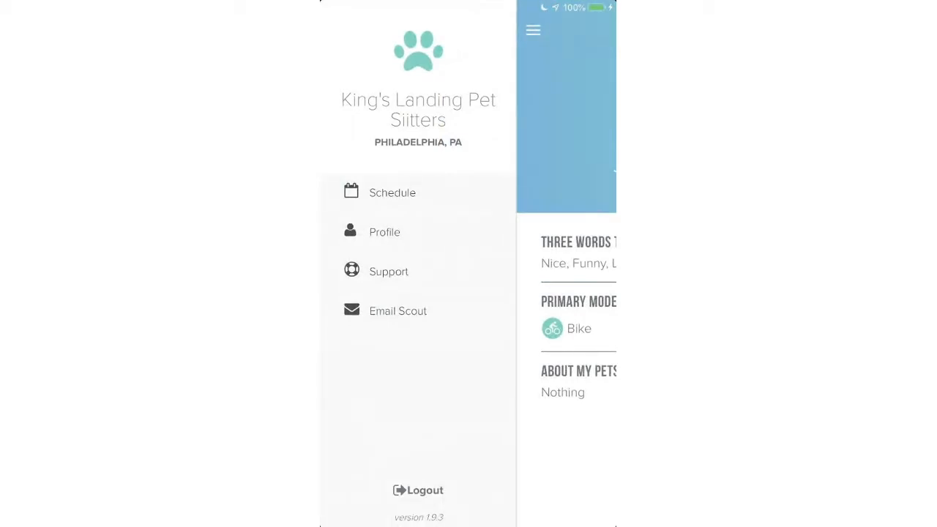
click(392, 192)
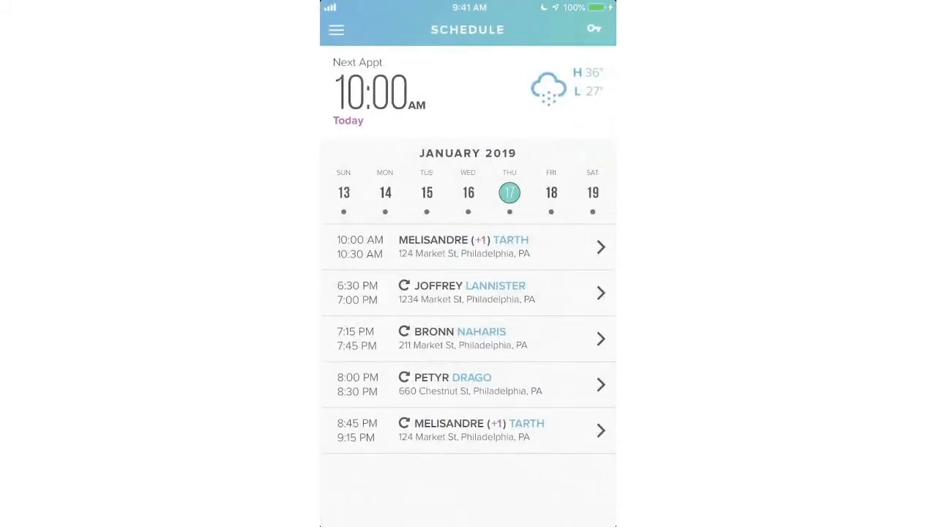
- Open the 10:00 AM Melisandre appointment and review her pet profile and full-screen photo
click(468, 247)
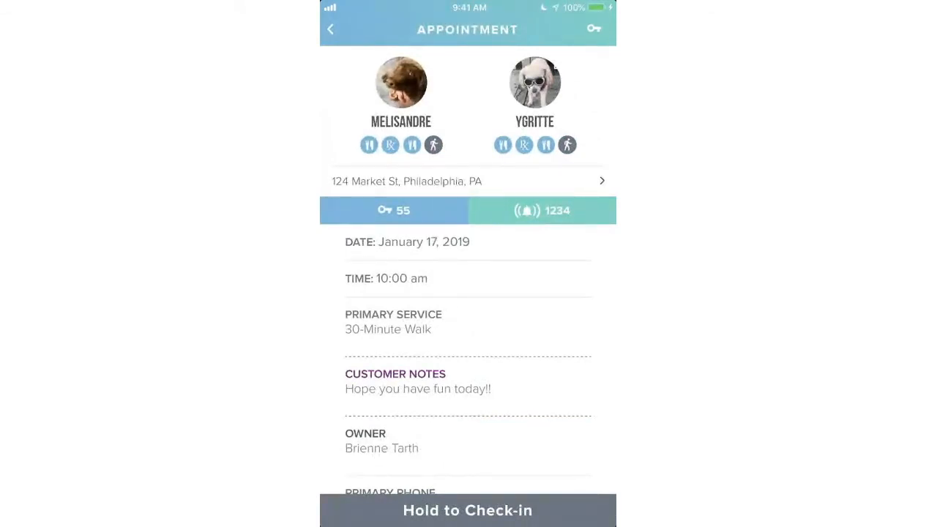
click(402, 83)
scroll(469, 358, down, 4)
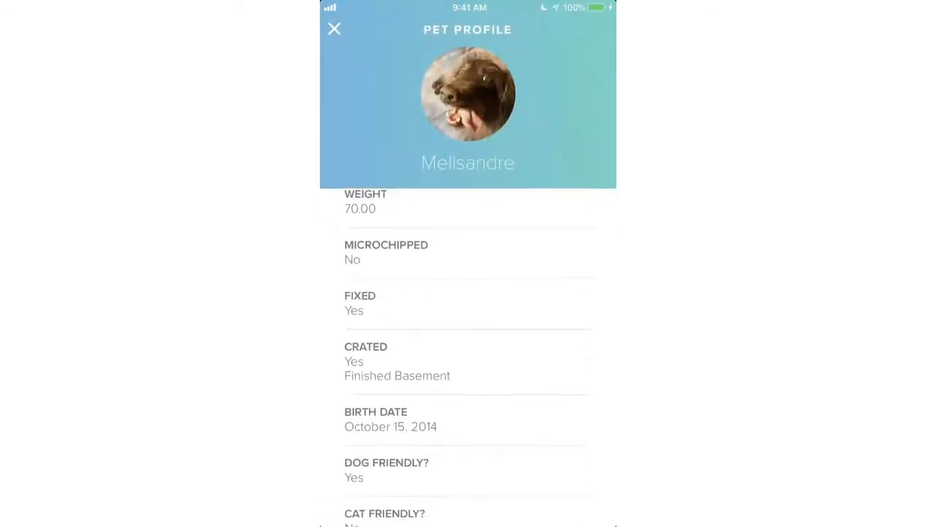
click(469, 93)
click(337, 509)
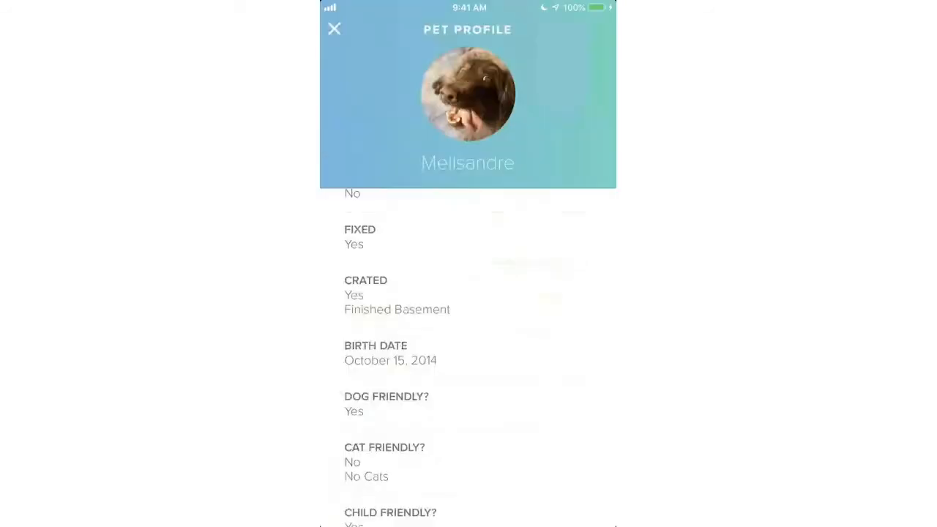
scroll(469, 357, down, 5)
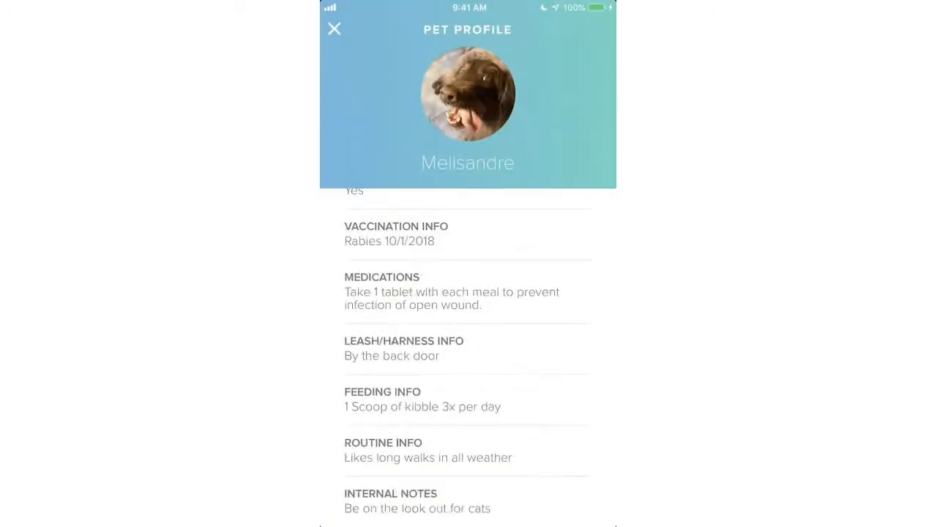
click(334, 29)
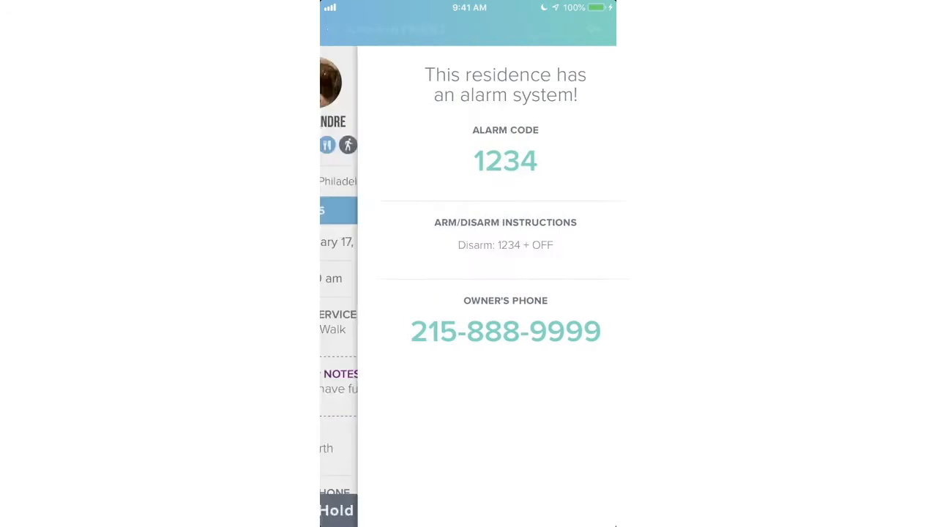
scroll(467, 351, down, 3)
scroll(468, 352, up, 3)
scroll(468, 352, down, 2)
scroll(467, 352, down, 1)
scroll(468, 352, up, 2)
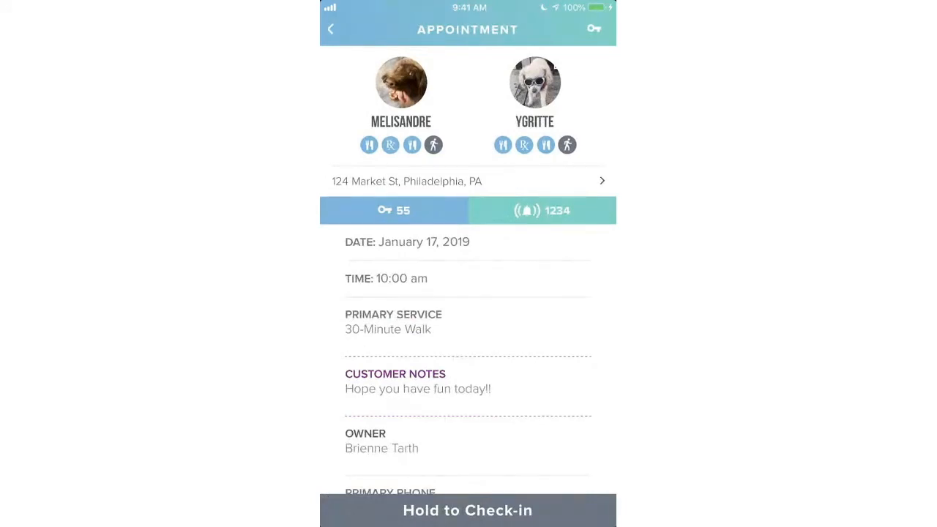
scroll(468, 351, down, 1)
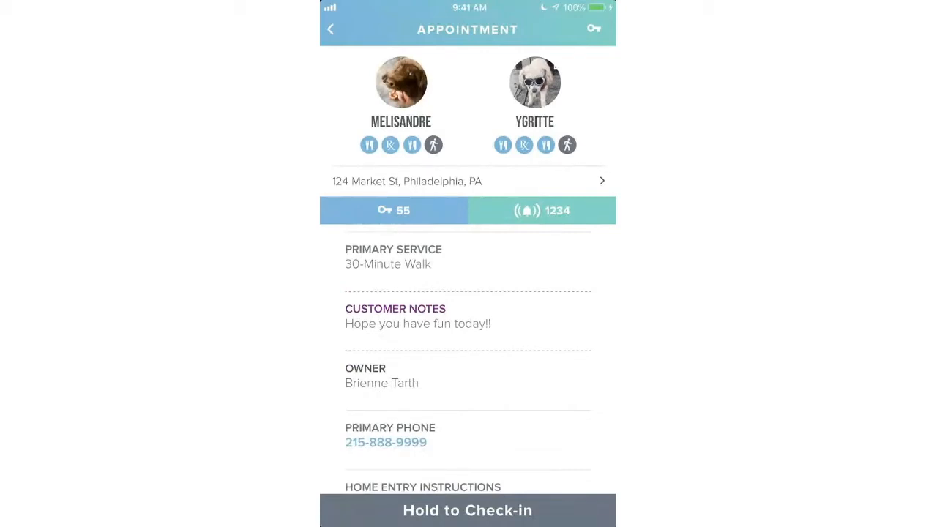
scroll(467, 359, down, 1)
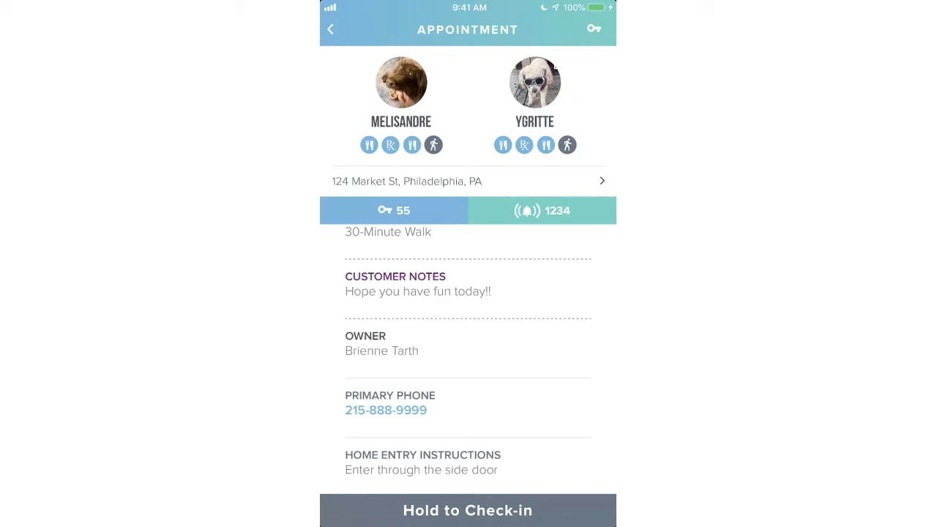
- Check in to the 10:00 AM visit, allow location access, and use a new check-in photo
click(468, 510)
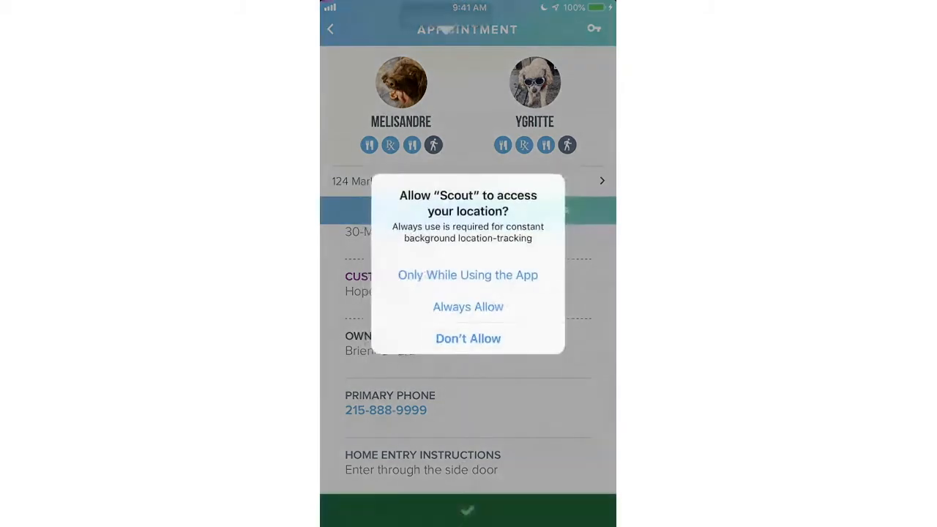
click(468, 307)
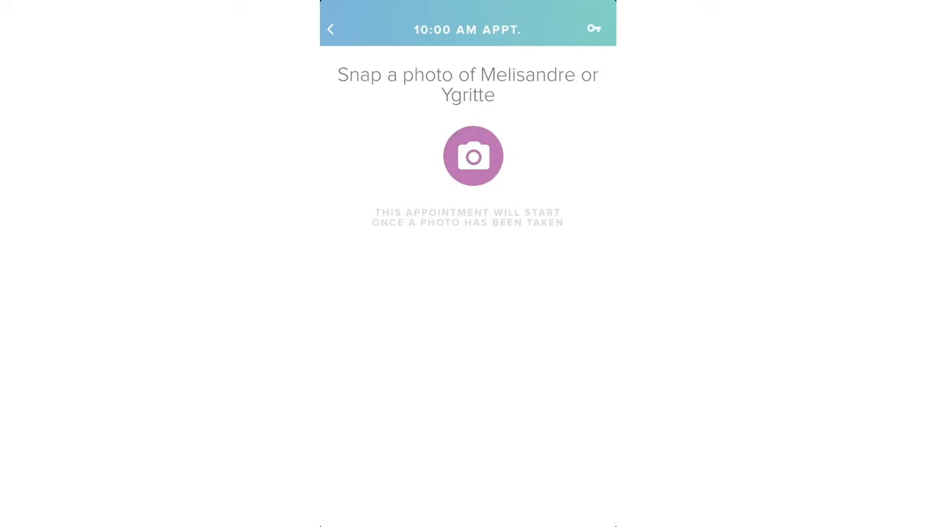
click(473, 156)
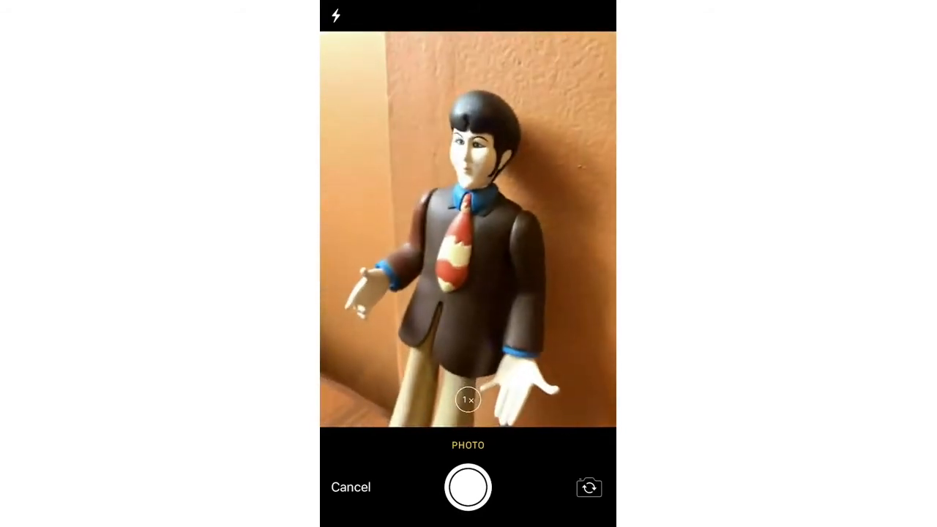
click(468, 487)
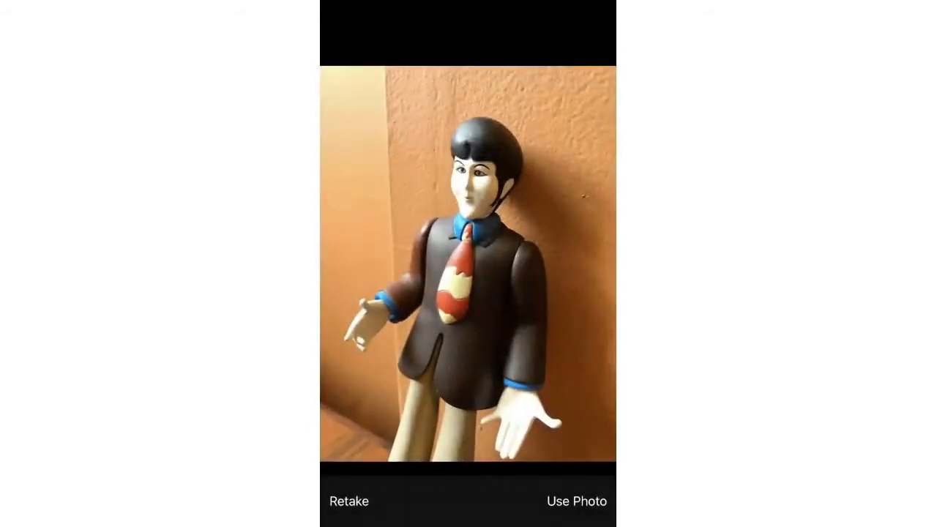
click(577, 501)
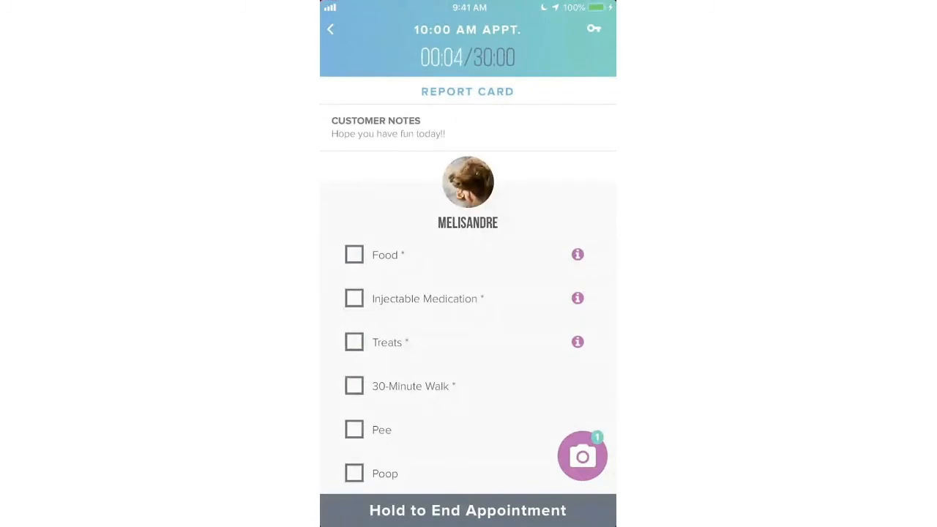
- Read Melisandre's feeding and medication instructions on the report card
scroll(468, 293, down, 15)
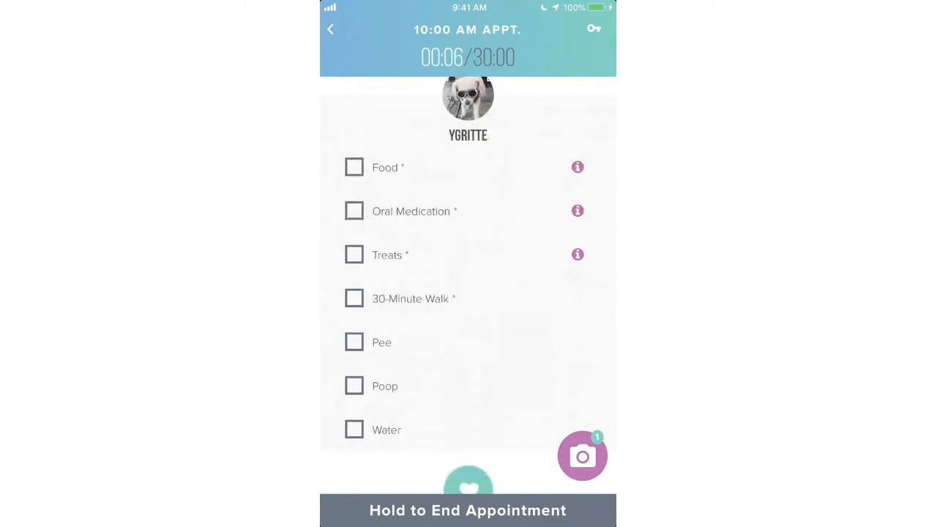
scroll(468, 293, up, 10)
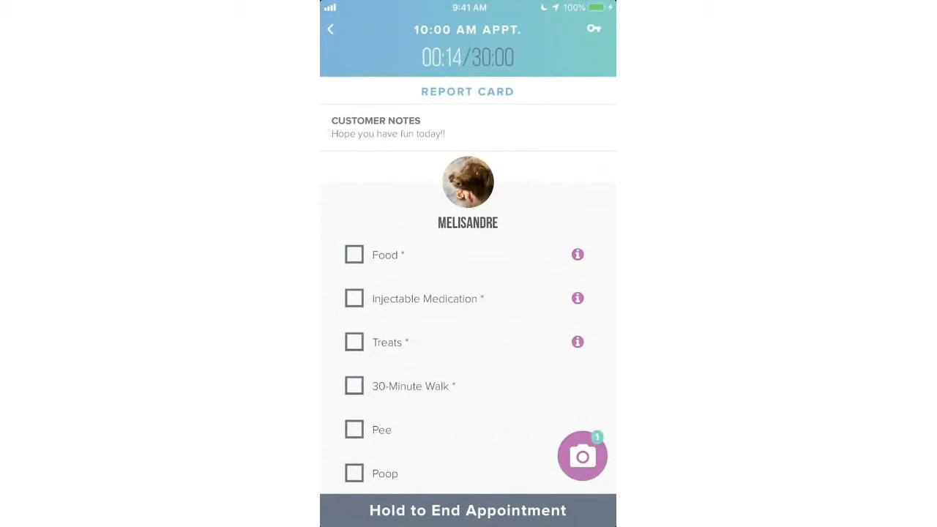
scroll(468, 292, down, 2)
scroll(468, 293, up, 2)
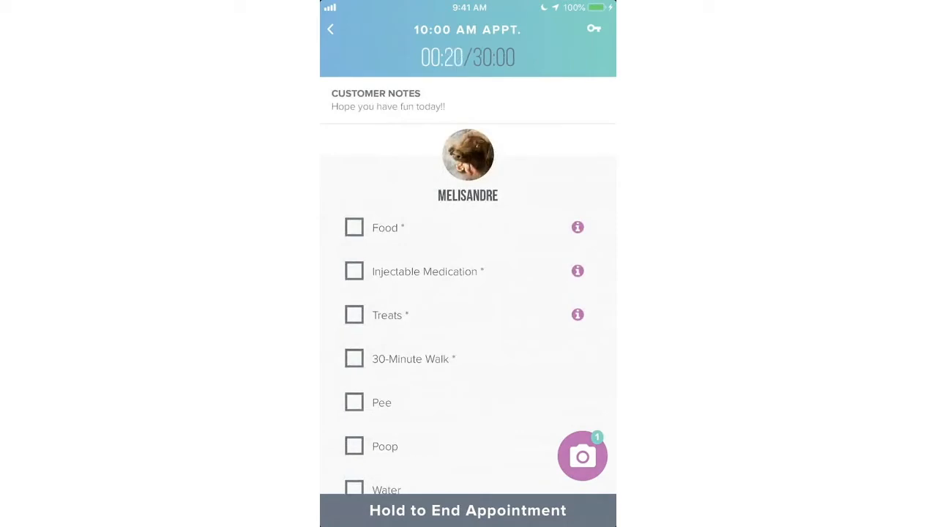
click(578, 228)
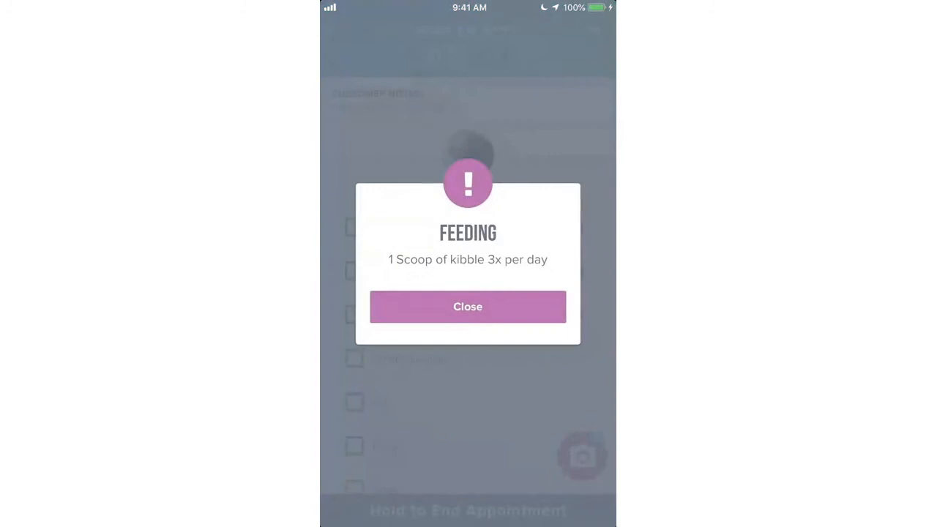
click(467, 307)
click(578, 270)
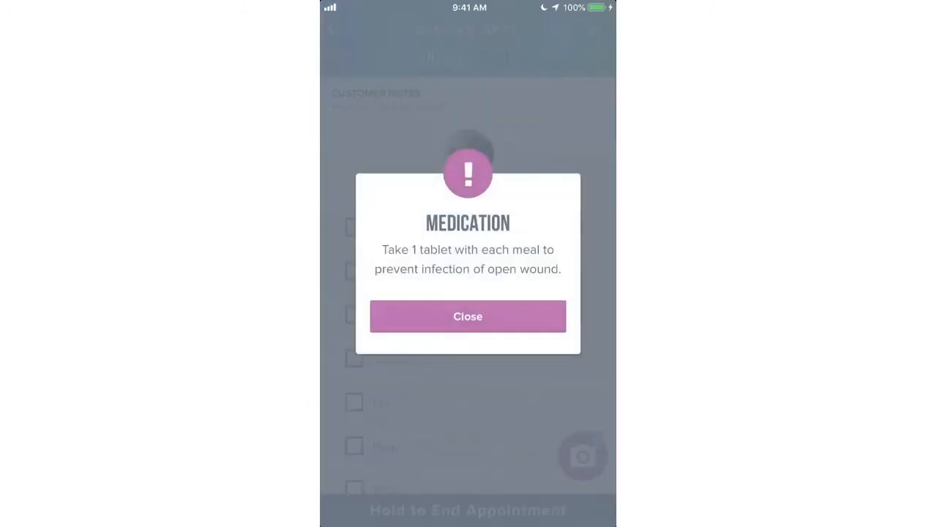
click(468, 316)
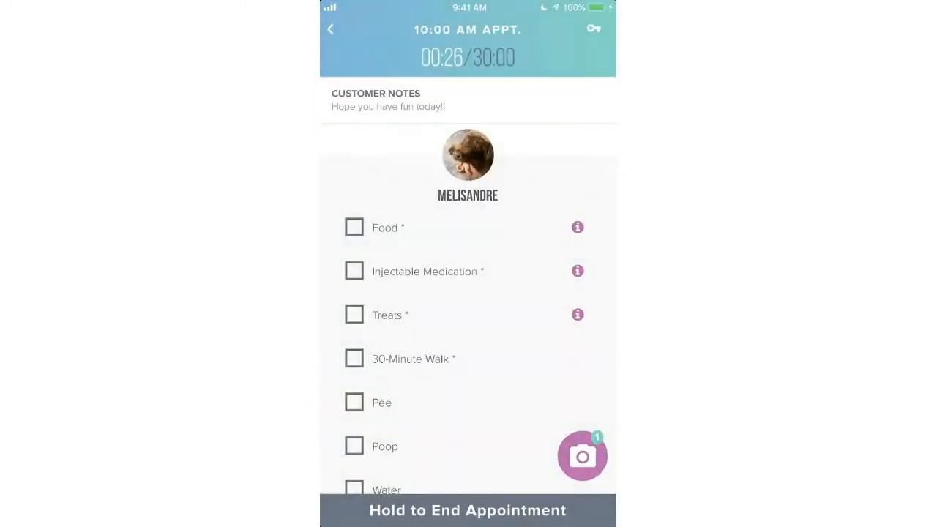
- Review Melisandre's pet profile and reread her feeding instructions
click(468, 155)
scroll(468, 357, down, 6)
scroll(468, 358, down, 3)
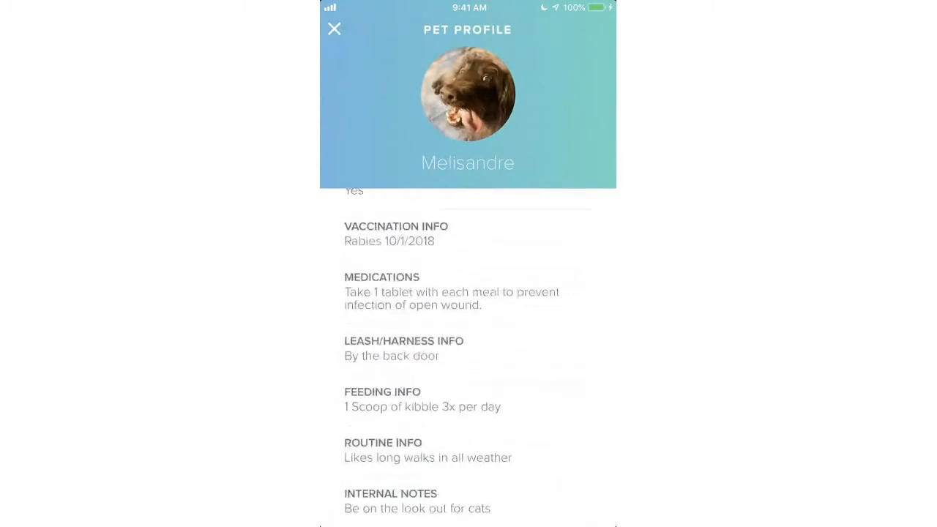
click(334, 29)
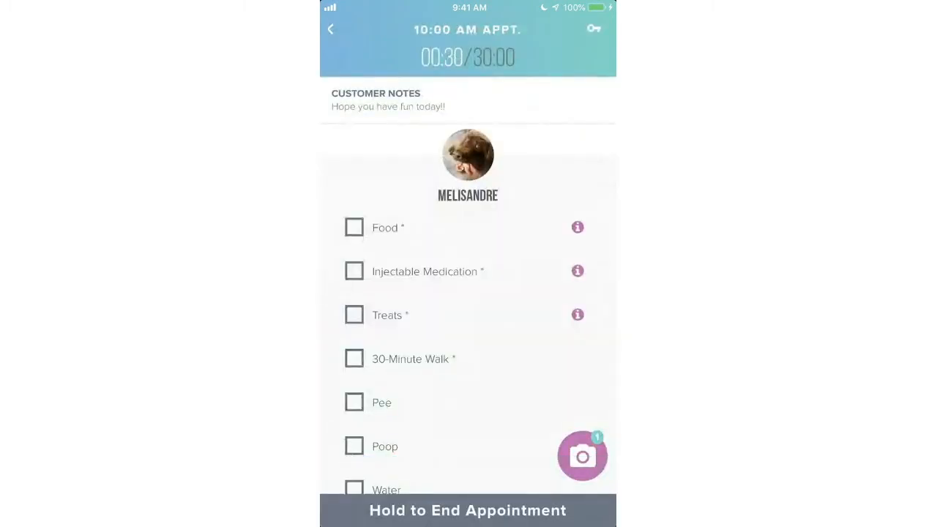
click(577, 227)
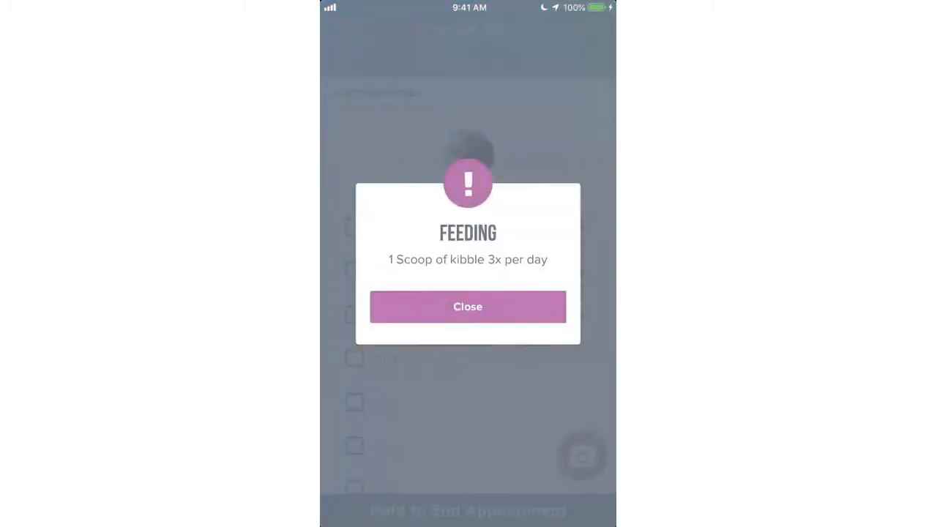
click(468, 307)
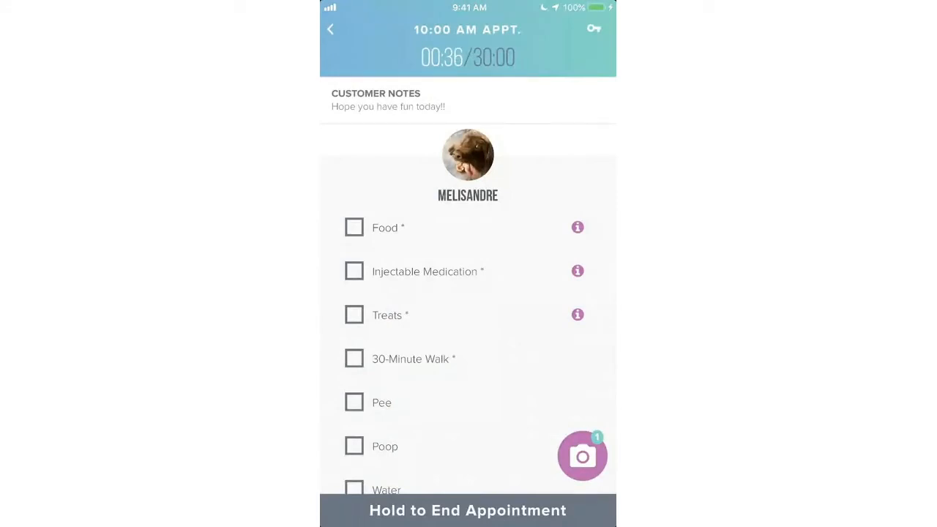
- Tick Melisandre's Injectable Medication, Treats, 30-Minute Walk, Pee, Poop and Water, leaving Food unticked
click(354, 228)
click(354, 271)
click(354, 228)
click(354, 315)
click(354, 359)
click(355, 402)
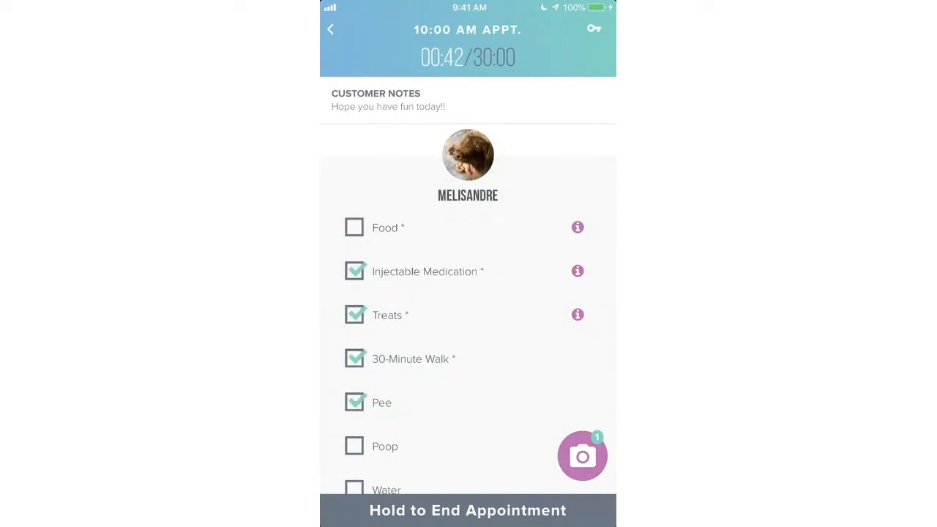
scroll(468, 293, down, 3)
click(355, 303)
click(354, 347)
- Tick the second pet's Food, Oral Medication, Treats, 30-Minute Walk, Pee and Water, plus Water Plants
scroll(469, 293, down, 3)
scroll(469, 293, down, 3)
click(355, 274)
click(355, 319)
click(355, 362)
scroll(468, 293, down, 3)
click(354, 267)
click(354, 312)
click(354, 400)
scroll(469, 292, down, 3)
scroll(469, 293, down, 2)
click(354, 247)
click(469, 344)
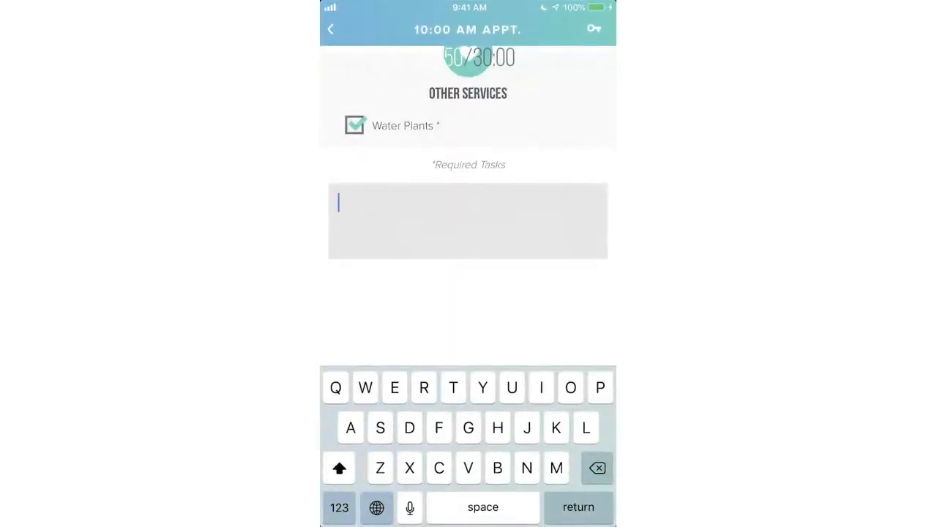
- Note 'Ran out of food for one of the puppers', attach a photo, and try ending the appointment
text(Ran o)
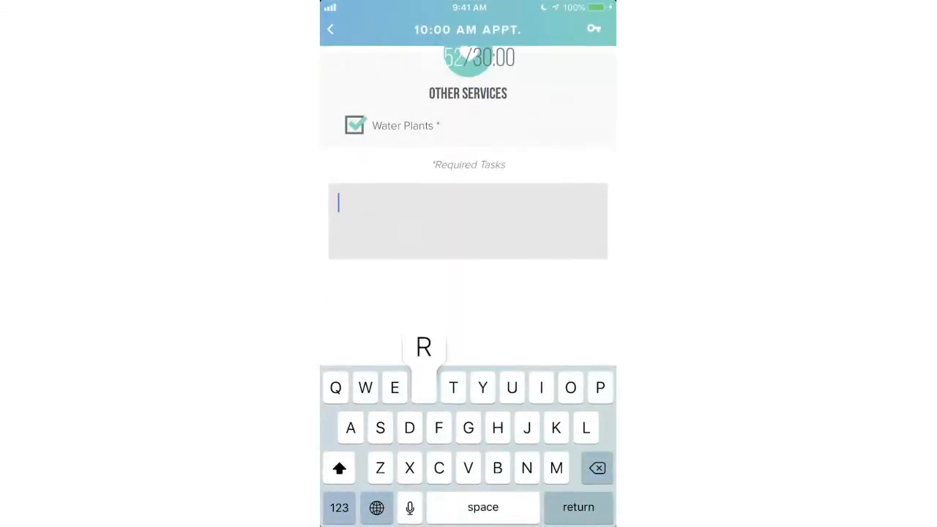
text(ut )
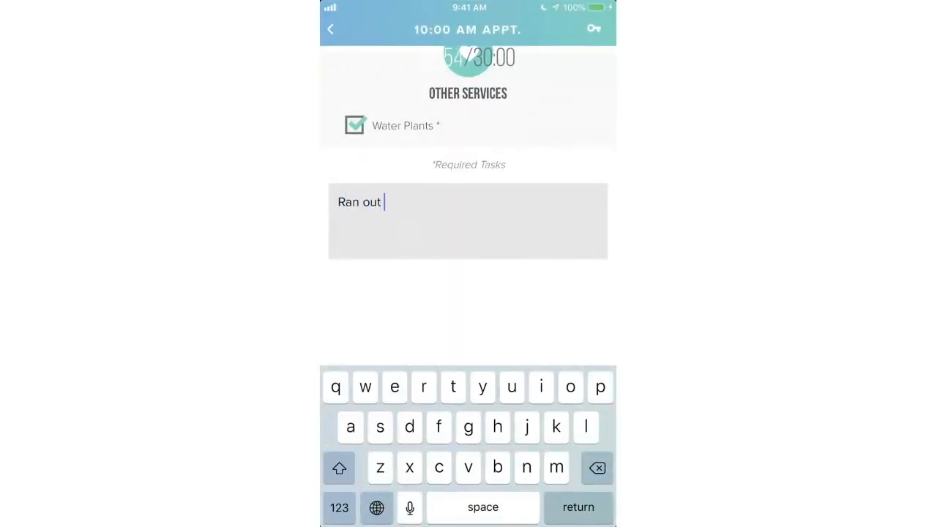
text(of food for one )
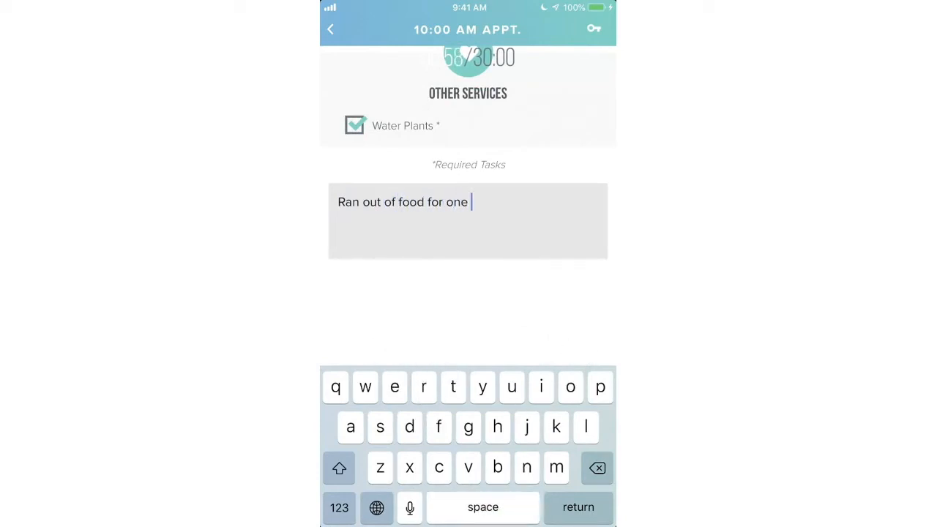
text(of the puppers)
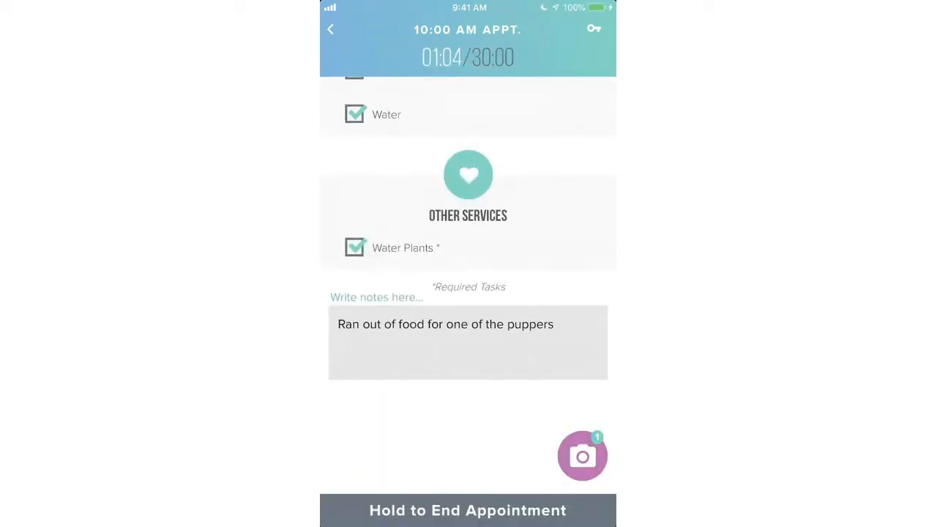
click(582, 456)
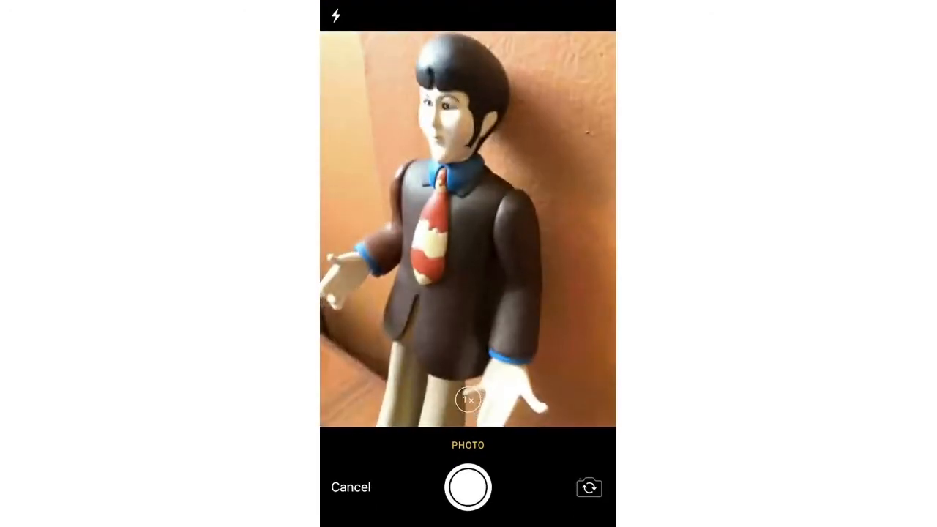
click(468, 487)
click(577, 502)
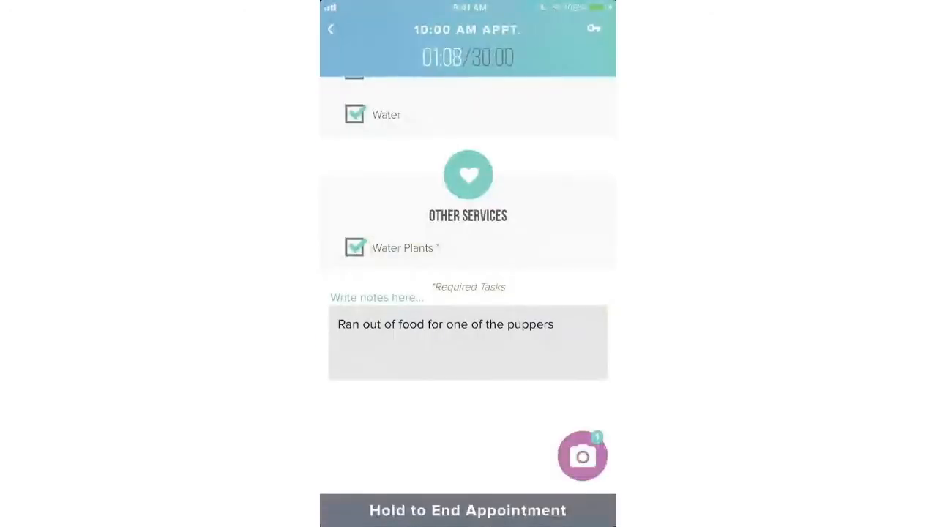
drag(468, 510, 468, 510)
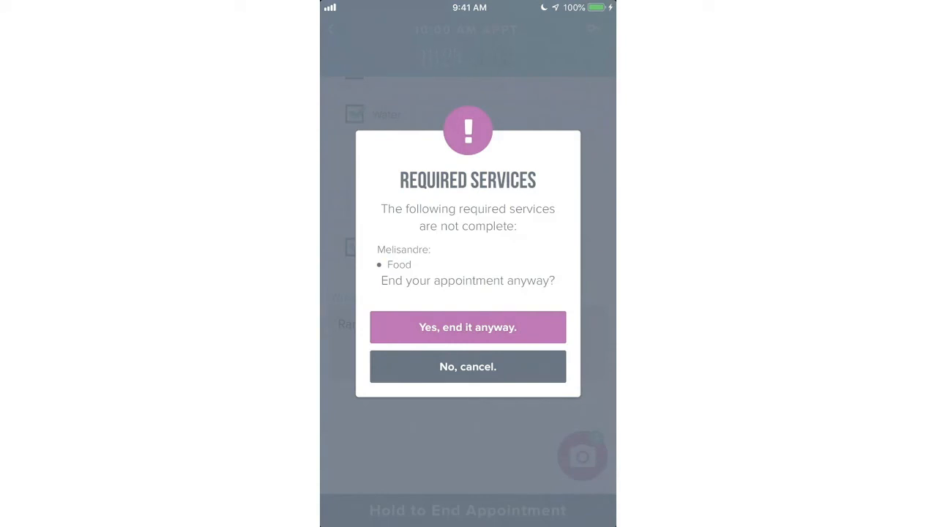
- End the appointment anyway despite Melisandre's incomplete Food task, then start the additional notes
click(468, 328)
drag(468, 511, 468, 510)
click(468, 327)
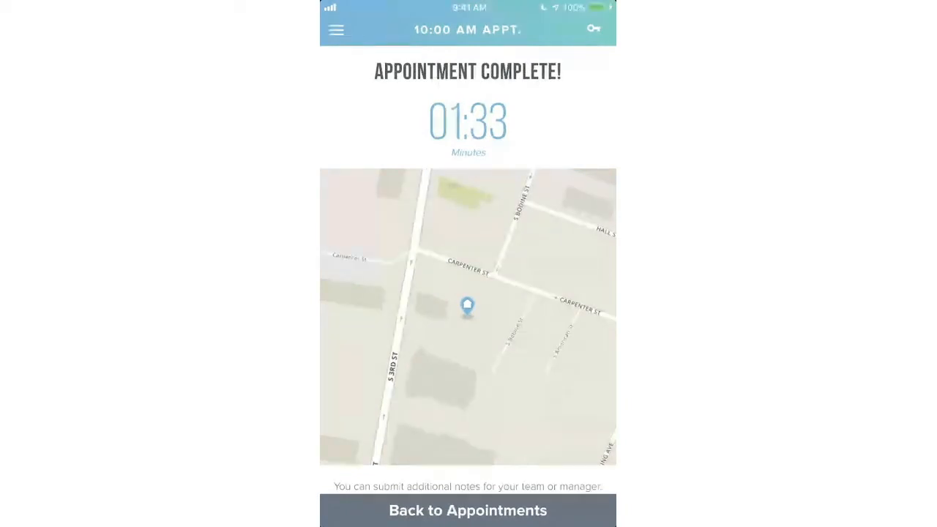
scroll(468, 269, down, 3)
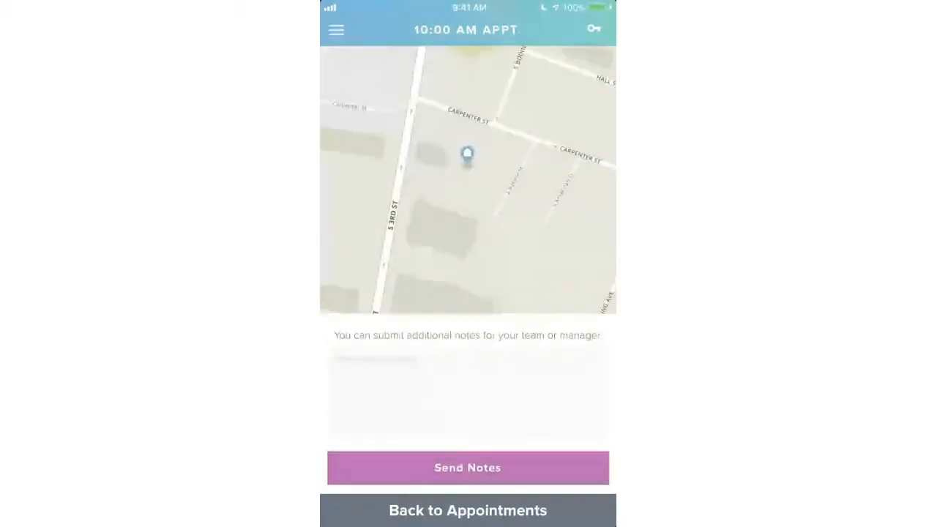
click(336, 361)
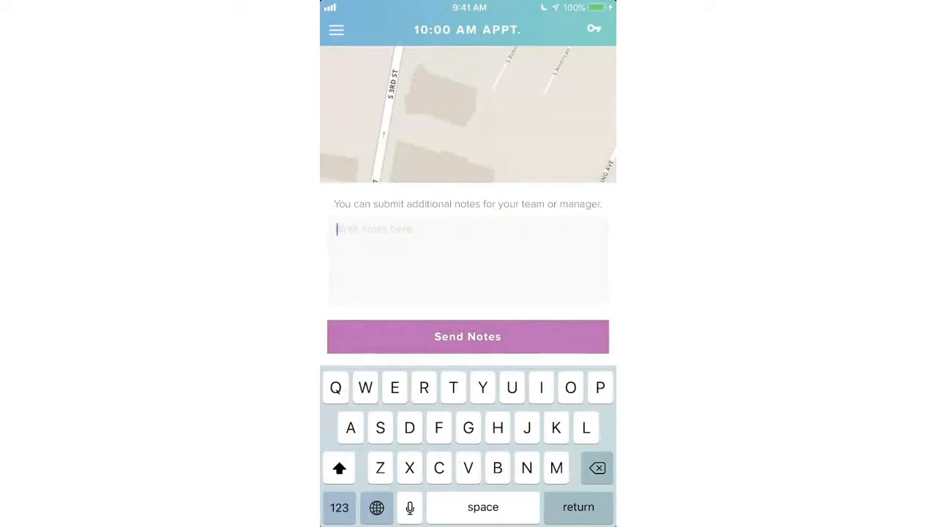
- Send the note that food ran out and the receipt will follow after restocking next visit
text(They )
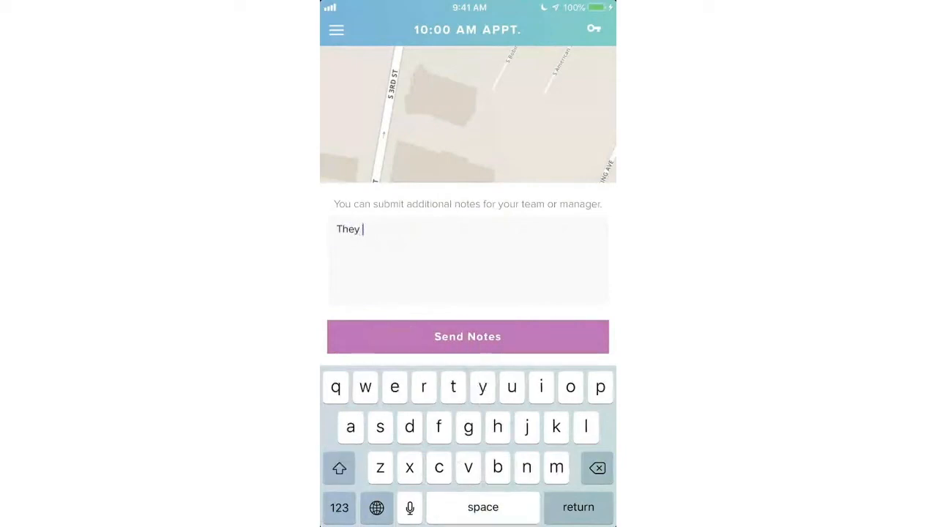
text(rad out o)
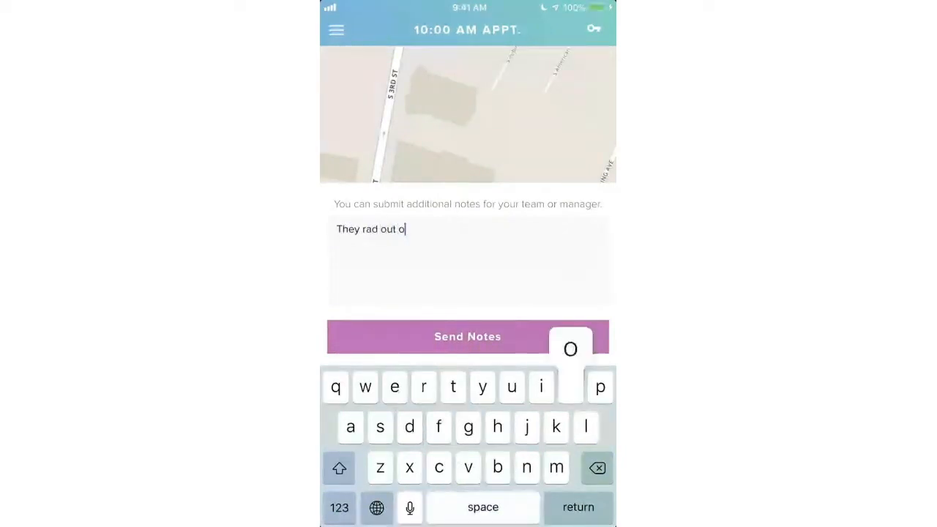
text(f foo)
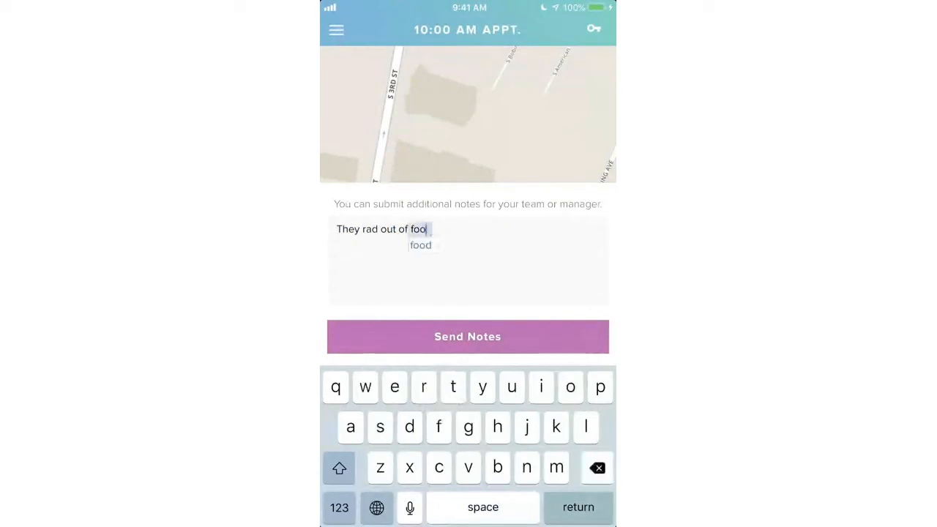
text(d while )
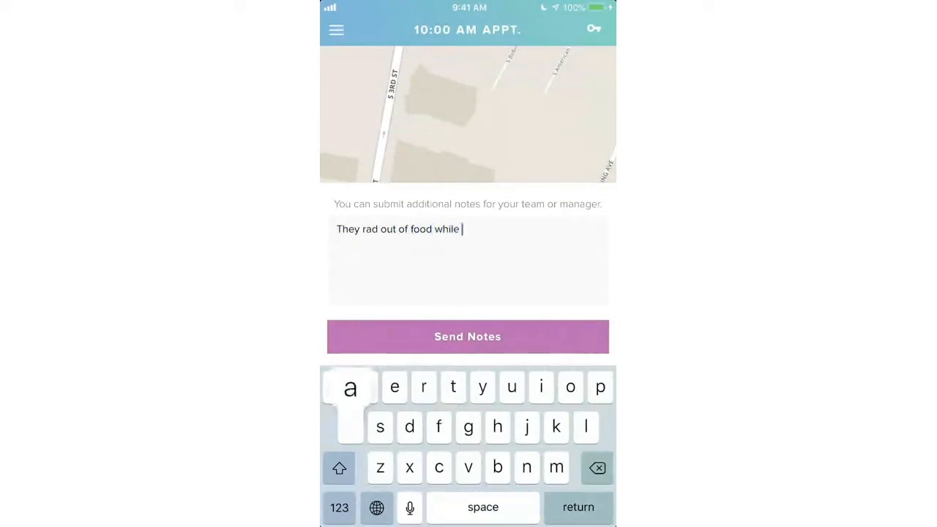
text(away. I'll pic)
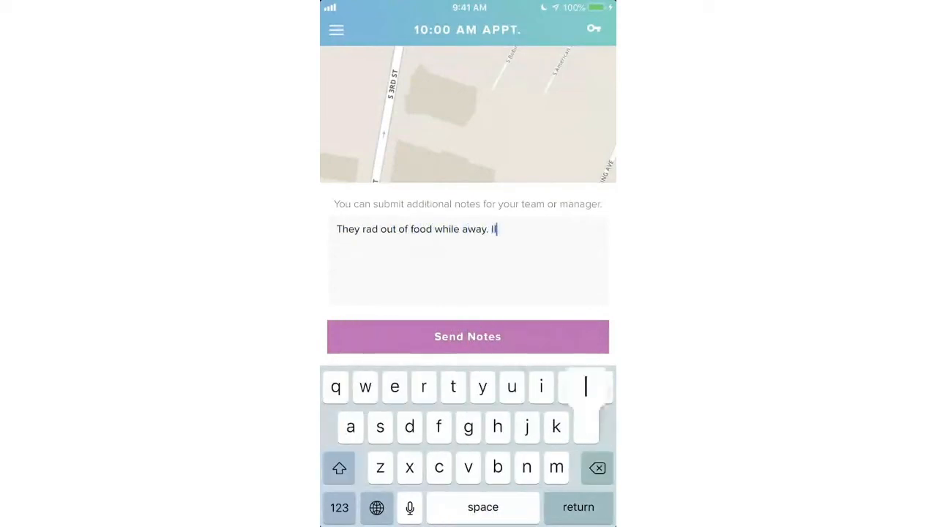
text(j some up)
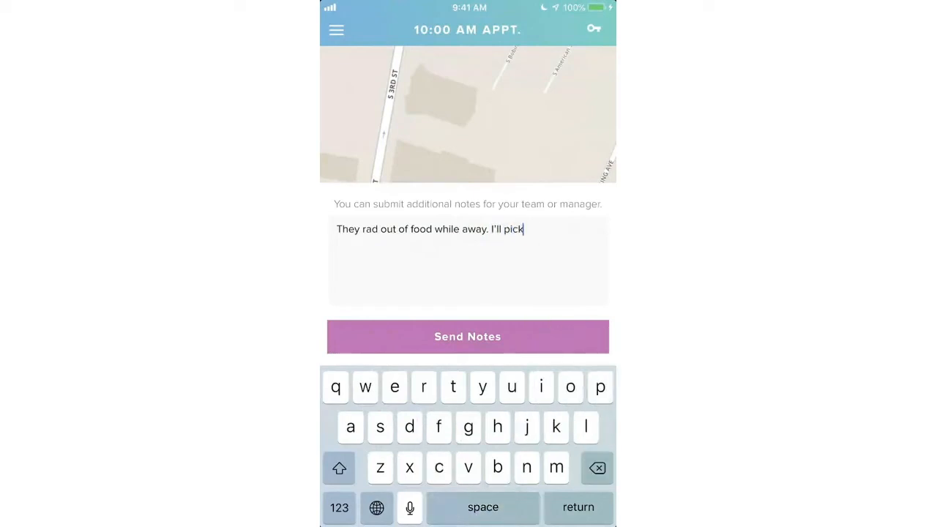
text( for)
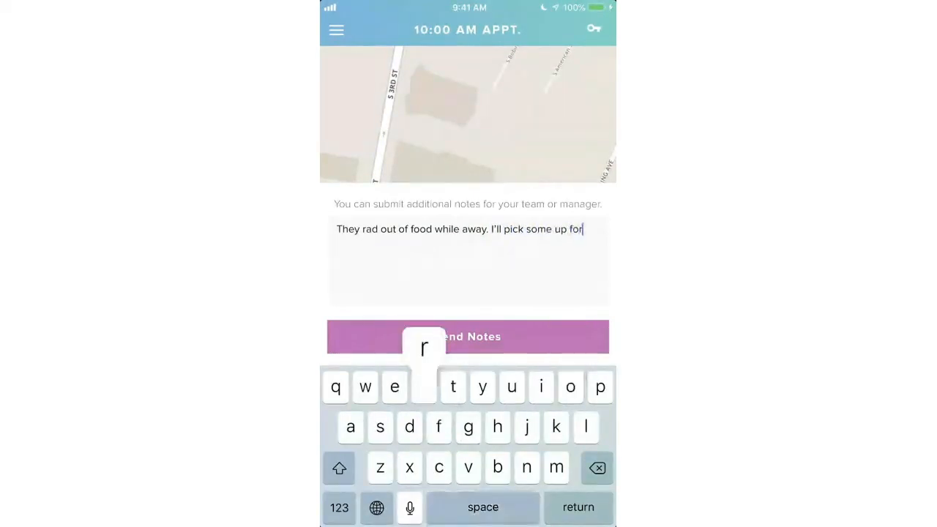
text( next vis)
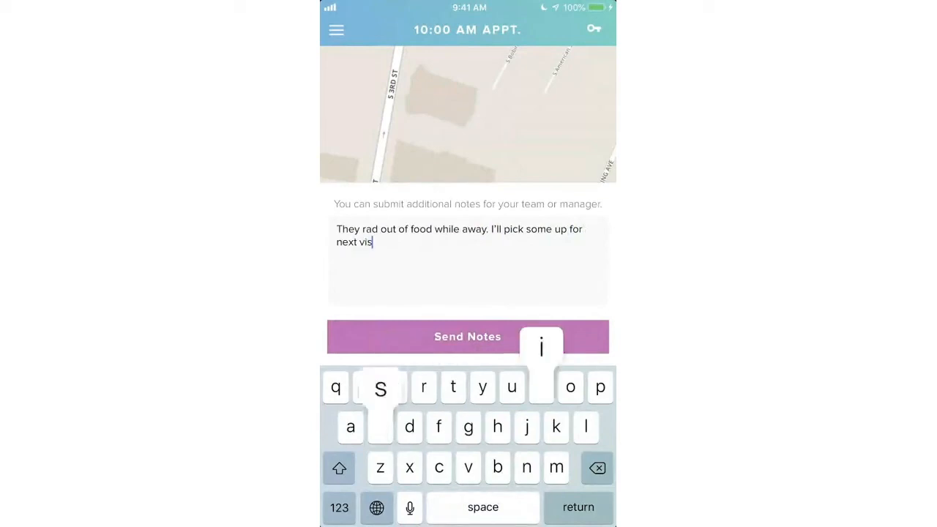
text(it and sen)
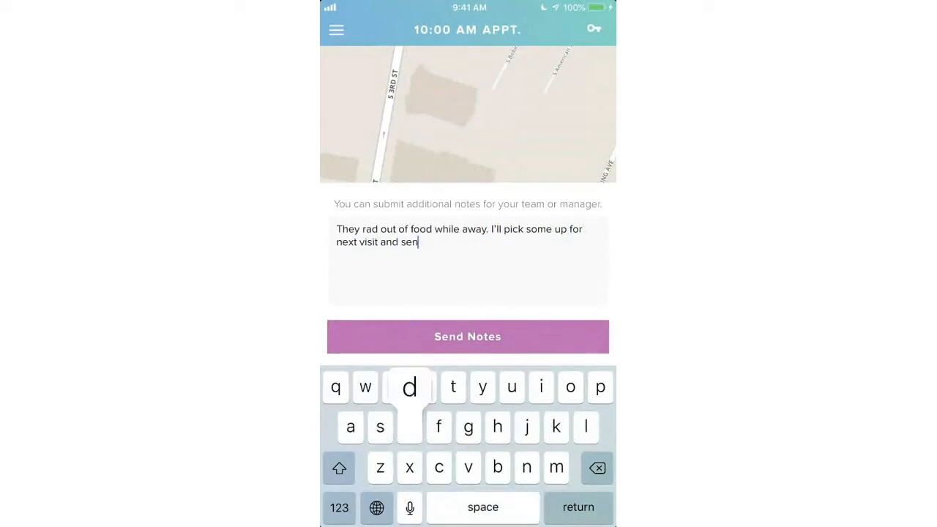
text(d you the receipt)
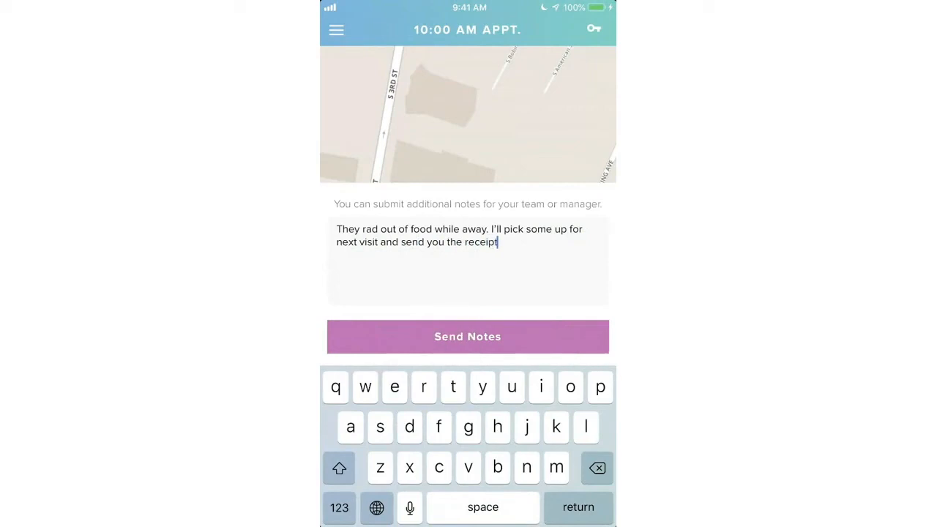
click(339, 507)
text(.)
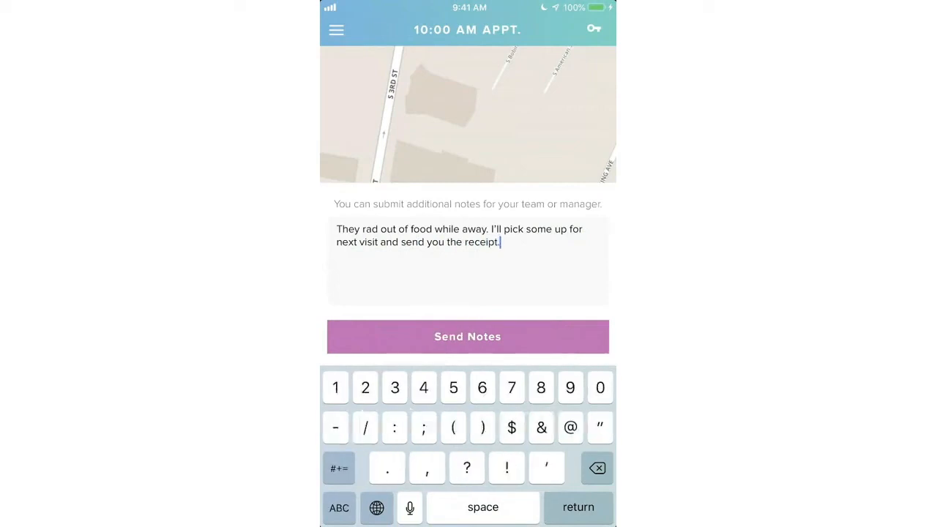
click(467, 337)
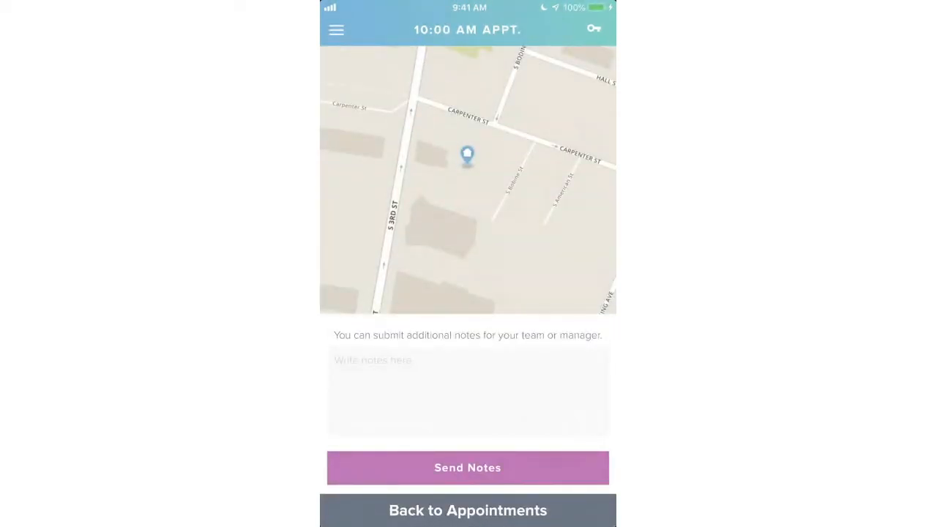
- Preview the 6:30 PM appointment's details, then go back to the schedule list
scroll(468, 267, down, 1)
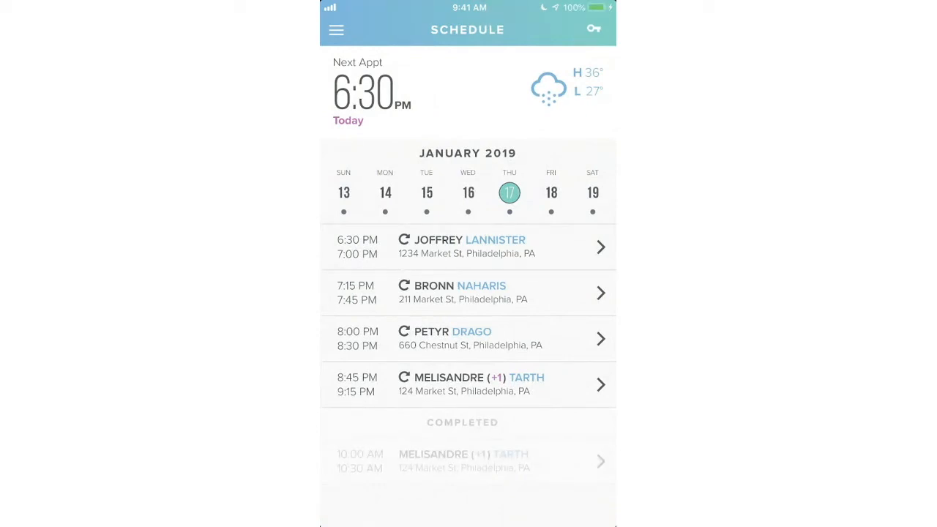
click(469, 246)
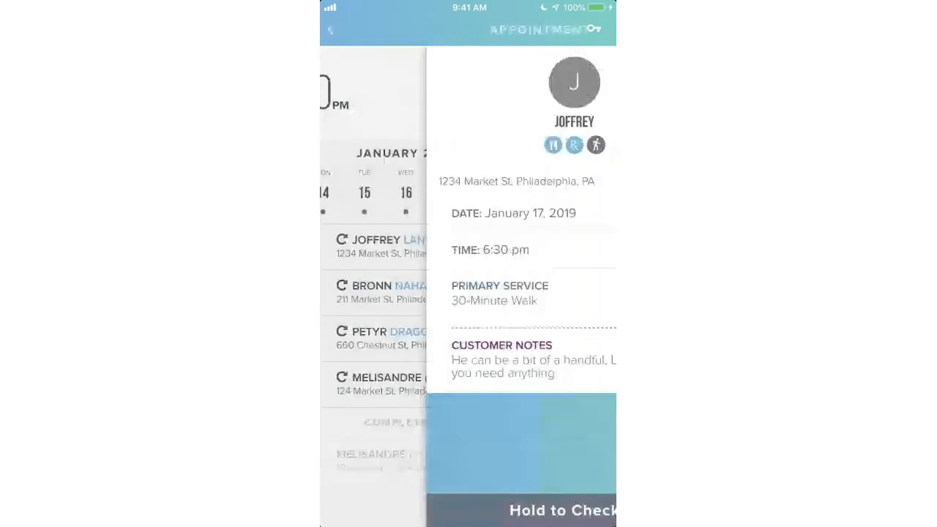
click(330, 29)
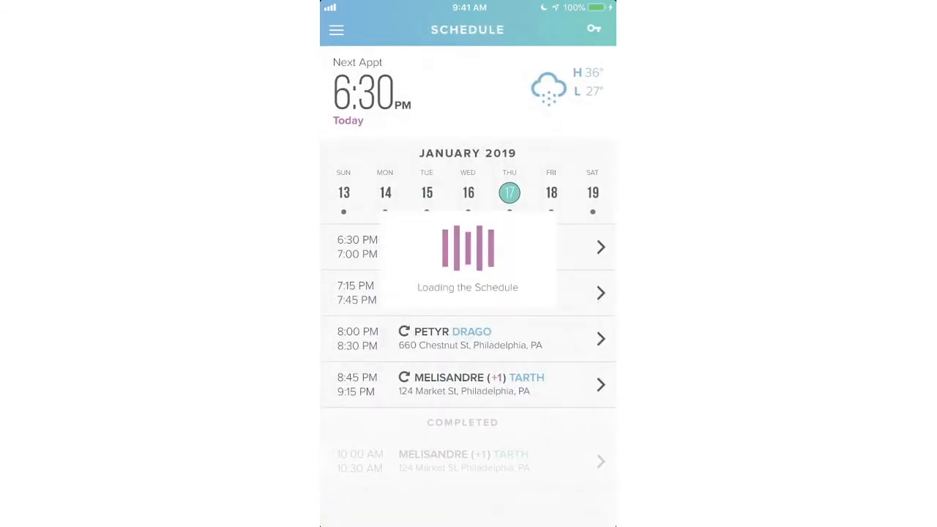